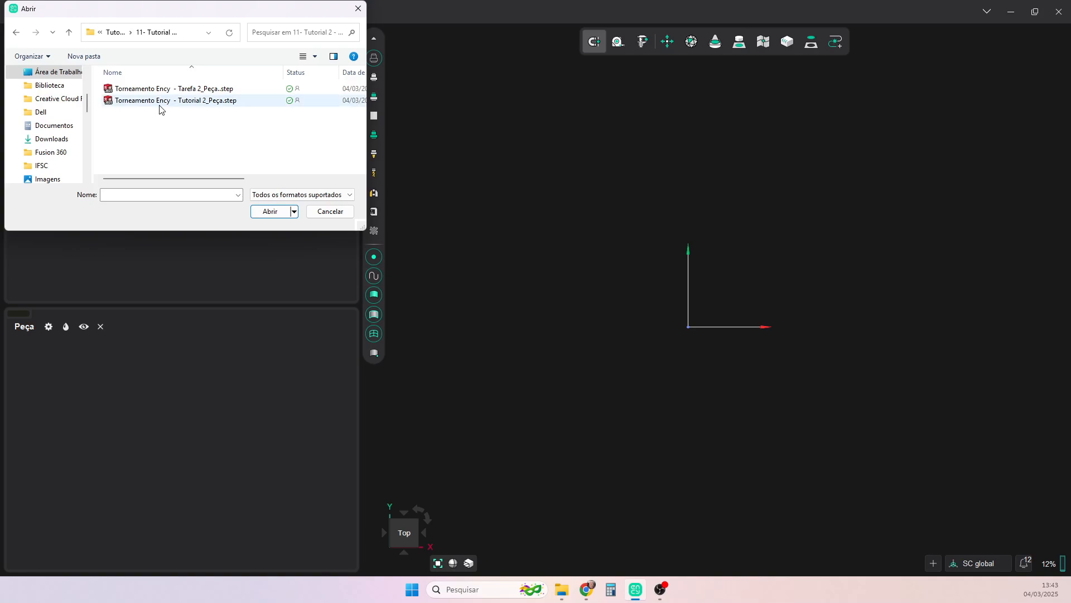
- Import the part file "Torneamento Ency - Tutorial 2_Peça.step" into the part folder and inspect the model's shape
{"action": "left_click", "coordinate": [159, 103]}
{"action": "left_click", "coordinate": [270, 212]}
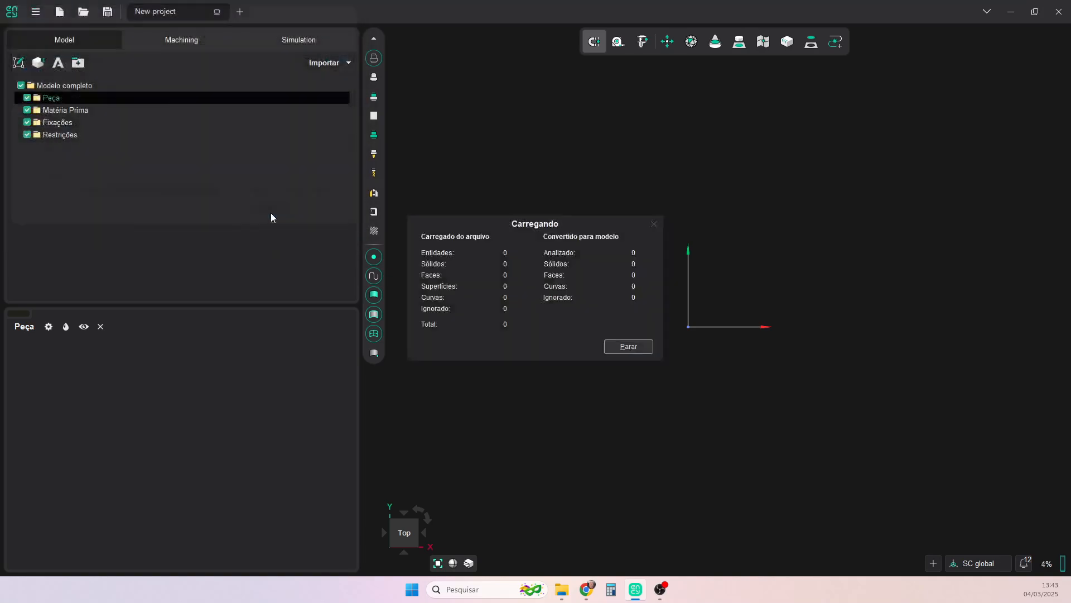
{"action": "scroll", "coordinate": [730, 263], "scroll_direction": "down", "scroll_amount": 8}
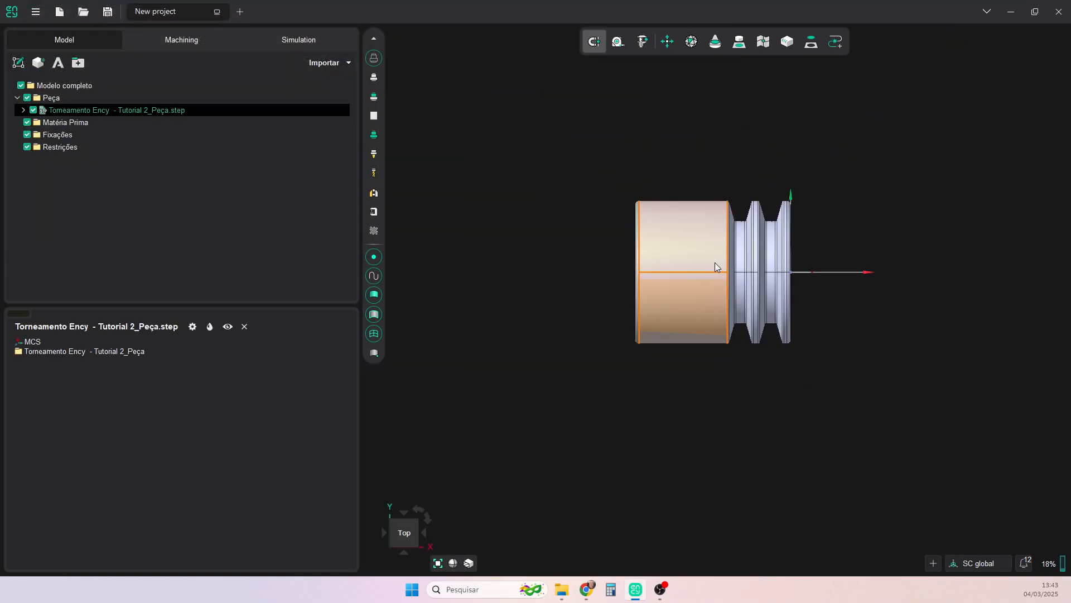
{"action": "middle_click_drag", "start_coordinate": [773, 259], "coordinate": [737, 268]}
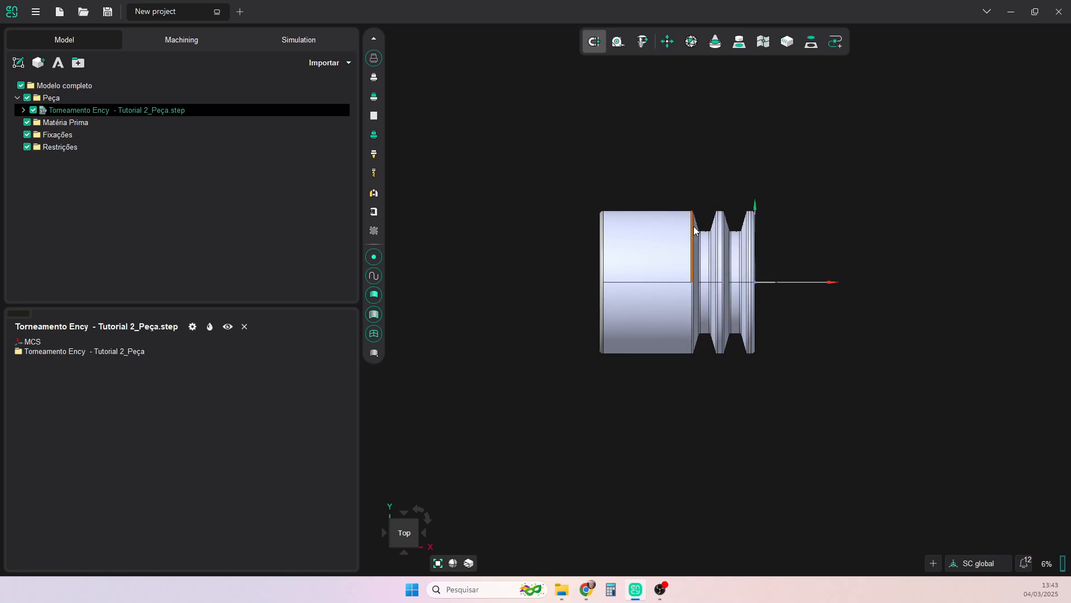
{"action": "mouse_move", "coordinate": [801, 263]}
{"action": "middle_mouse_down"}
{"action": "mouse_move", "coordinate": [769, 276]}
{"action": "mouse_move", "coordinate": [810, 270]}
{"action": "middle_mouse_up"}
{"action": "right_click_drag", "start_coordinate": [749, 264], "coordinate": [757, 300]}
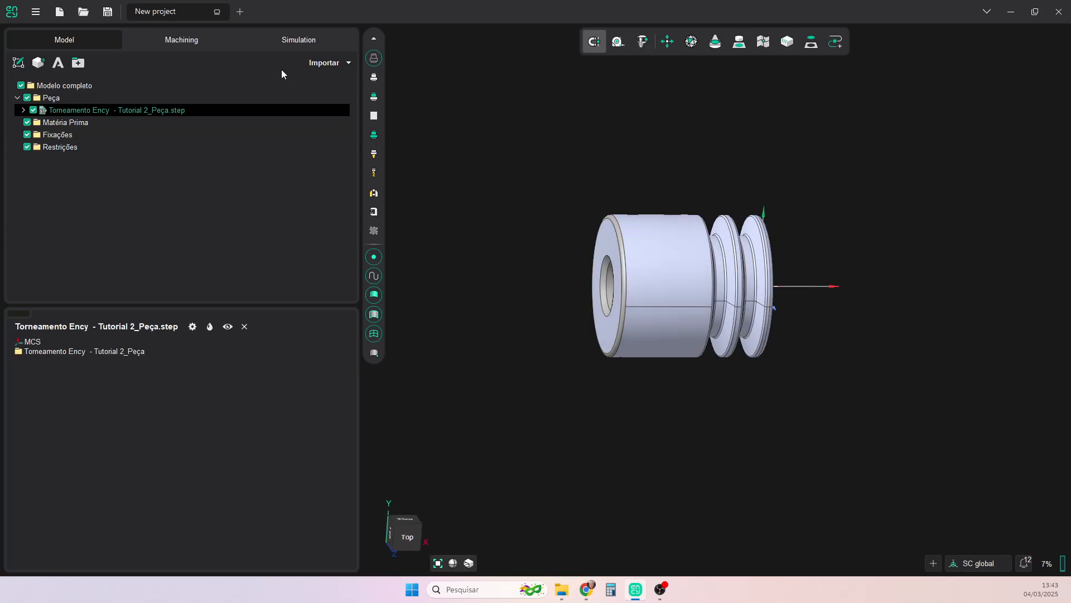
- Define the machining stock as a cylinder primitive around the part, with its axis along X
{"action": "left_click", "coordinate": [197, 43]}
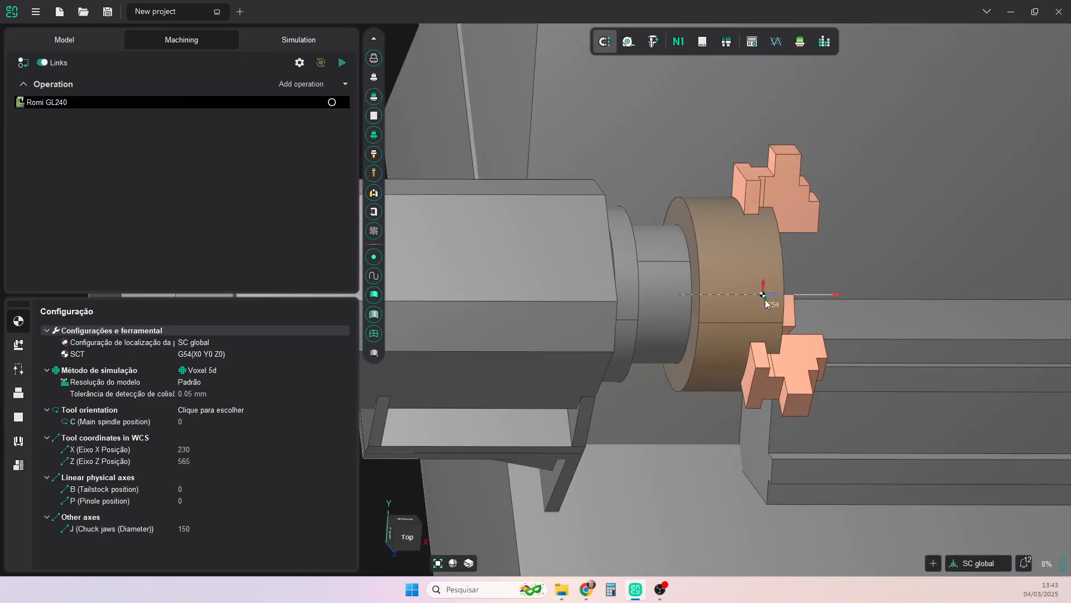
{"action": "left_click", "coordinate": [409, 539]}
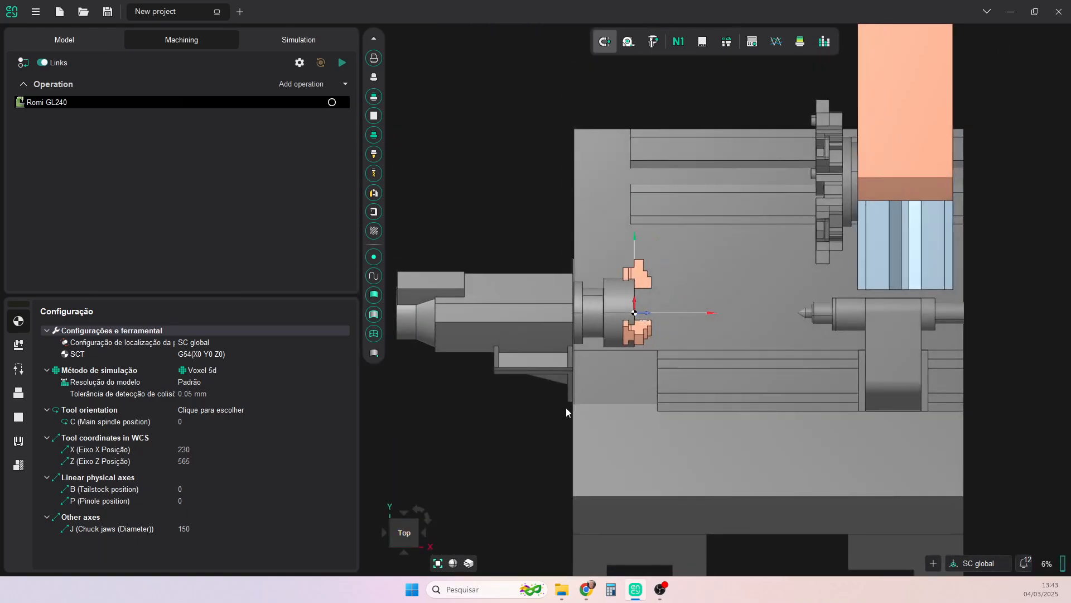
{"action": "left_click", "coordinate": [25, 418]}
{"action": "left_click", "coordinate": [96, 330]}
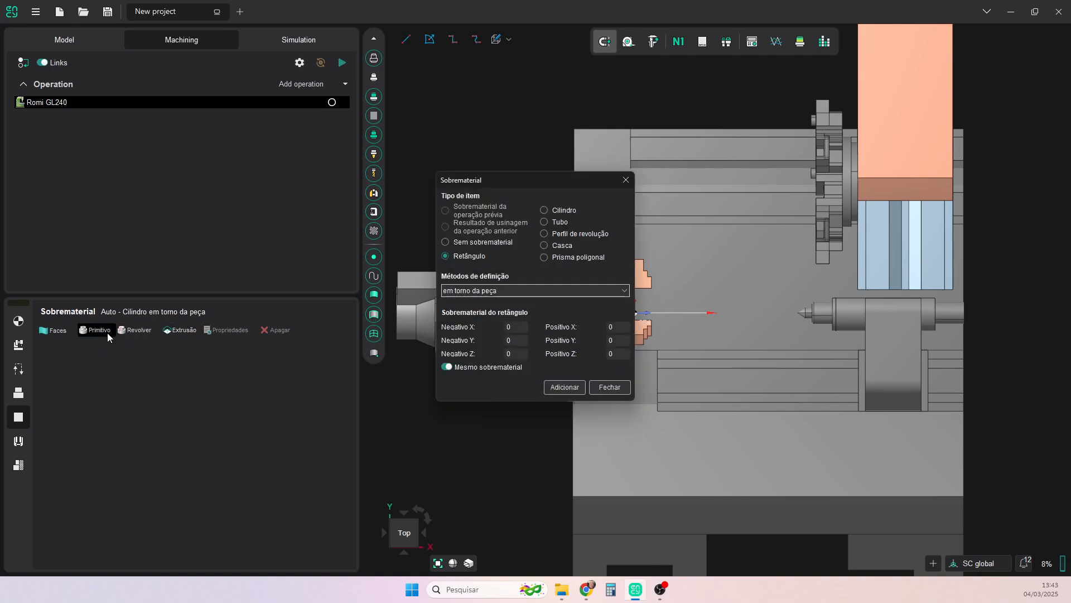
{"action": "left_click", "coordinate": [545, 210]}
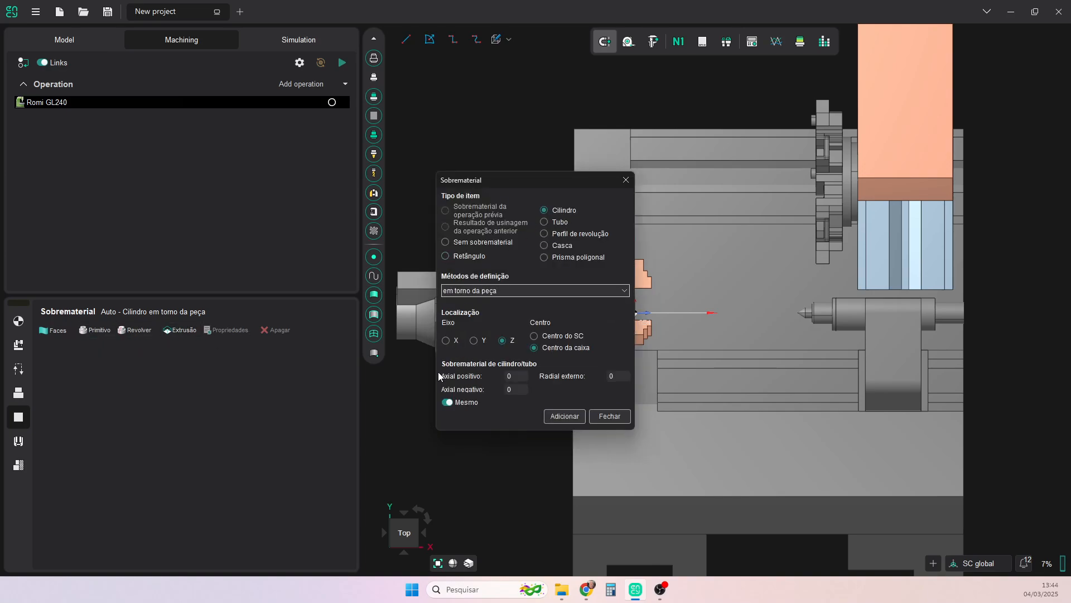
{"action": "left_click", "coordinate": [446, 341]}
{"action": "left_click", "coordinate": [498, 376]}
{"action": "left_click", "coordinate": [451, 400]}
{"action": "left_click", "coordinate": [561, 416]}
{"action": "left_click", "coordinate": [609, 418]}
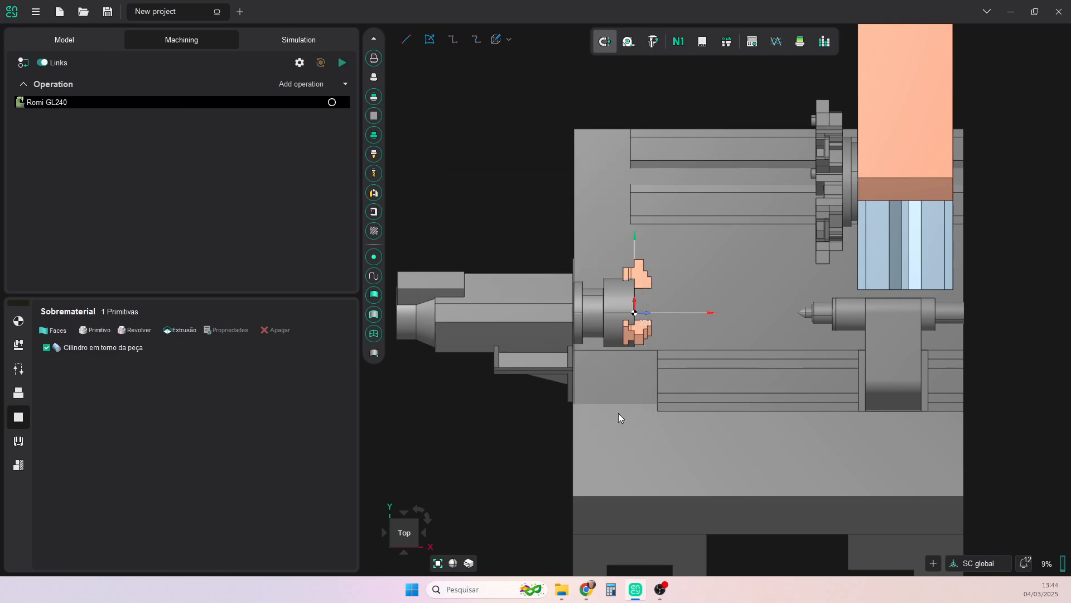
- Flip the workpiece 180° in the machine location setup, setting Rz to 90, and offset it 32 mm along Z from the workpiece connector
{"action": "left_click", "coordinate": [19, 322]}
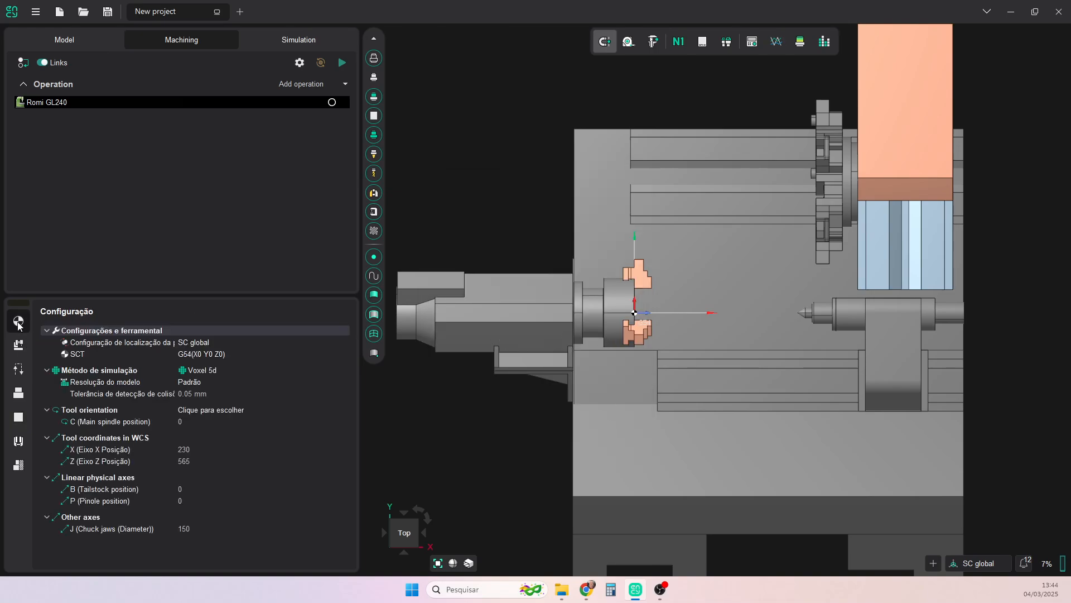
{"action": "left_click", "coordinate": [195, 342]}
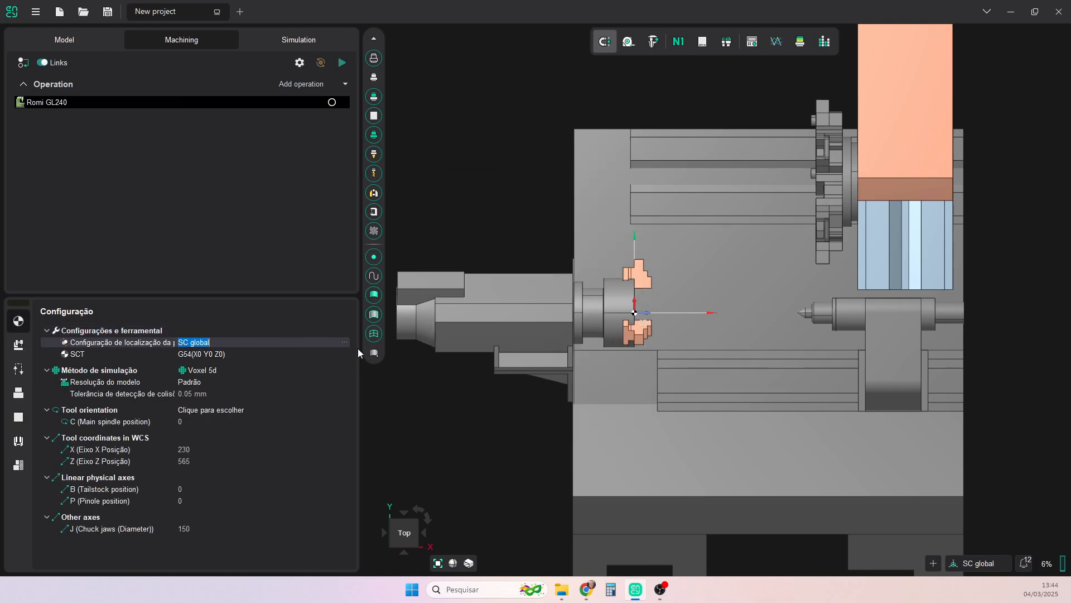
{"action": "left_click", "coordinate": [344, 342]}
{"action": "left_click_drag", "start_coordinate": [646, 313], "coordinate": [672, 315]}
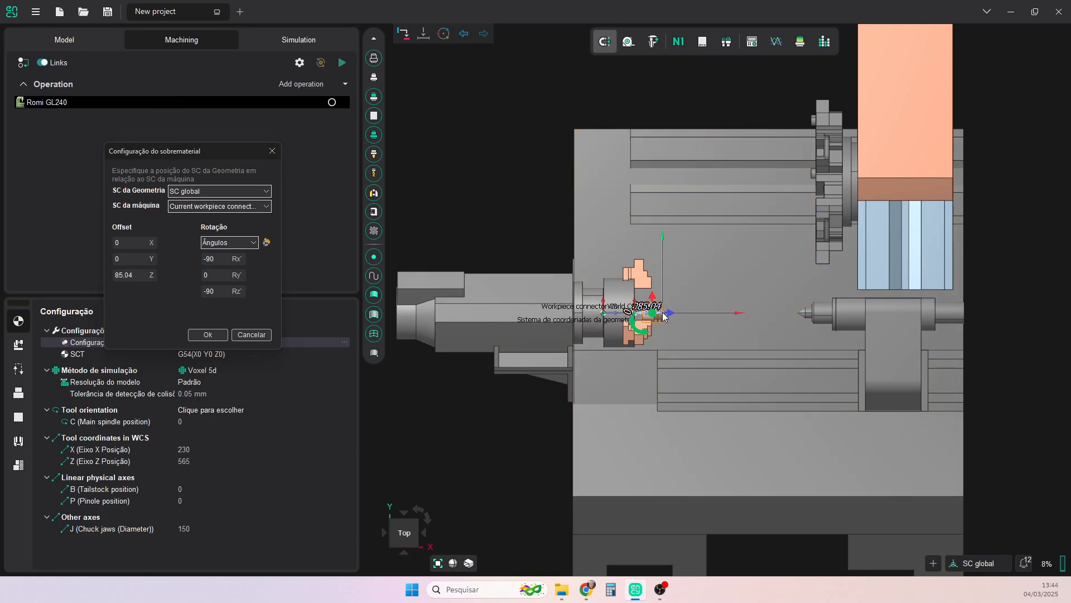
{"action": "scroll", "coordinate": [664, 314], "scroll_direction": "up", "scroll_amount": 5}
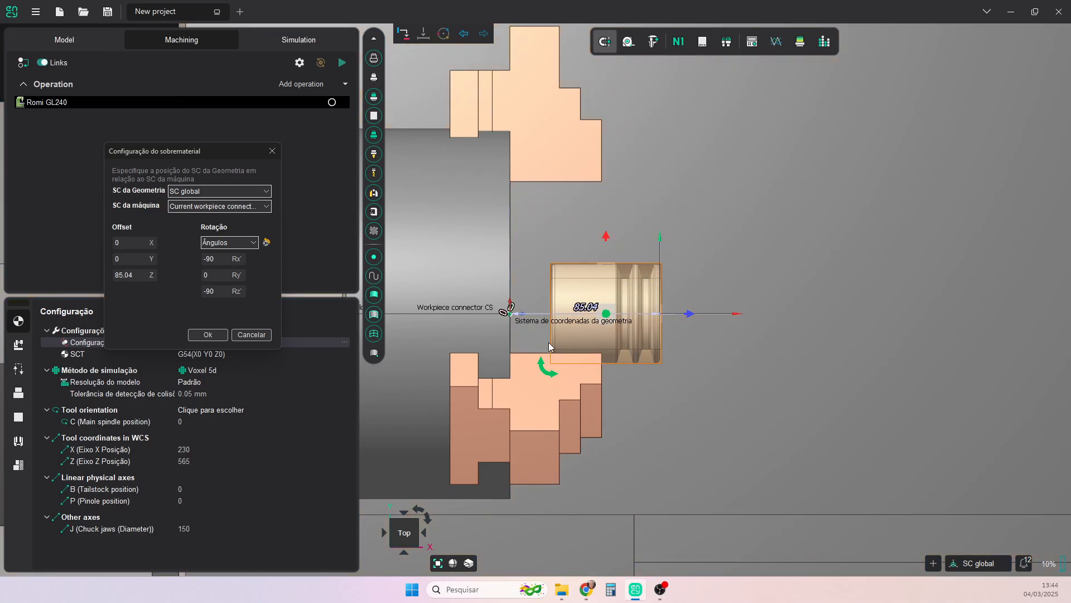
{"action": "left_click_drag", "start_coordinate": [547, 367], "coordinate": [644, 267]}
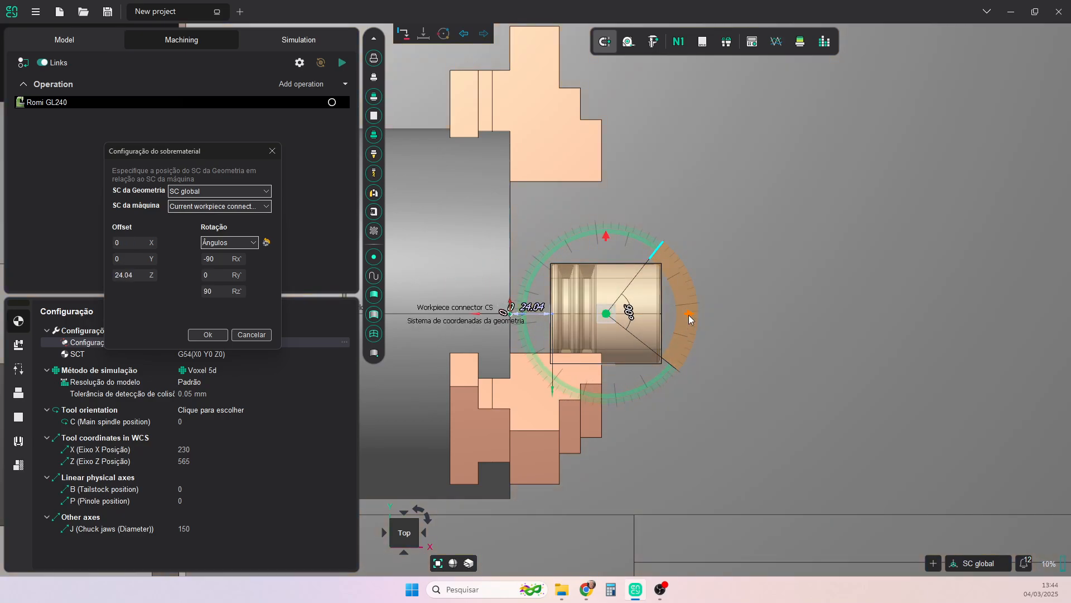
{"action": "left_click_drag", "start_coordinate": [690, 314], "coordinate": [705, 314]}
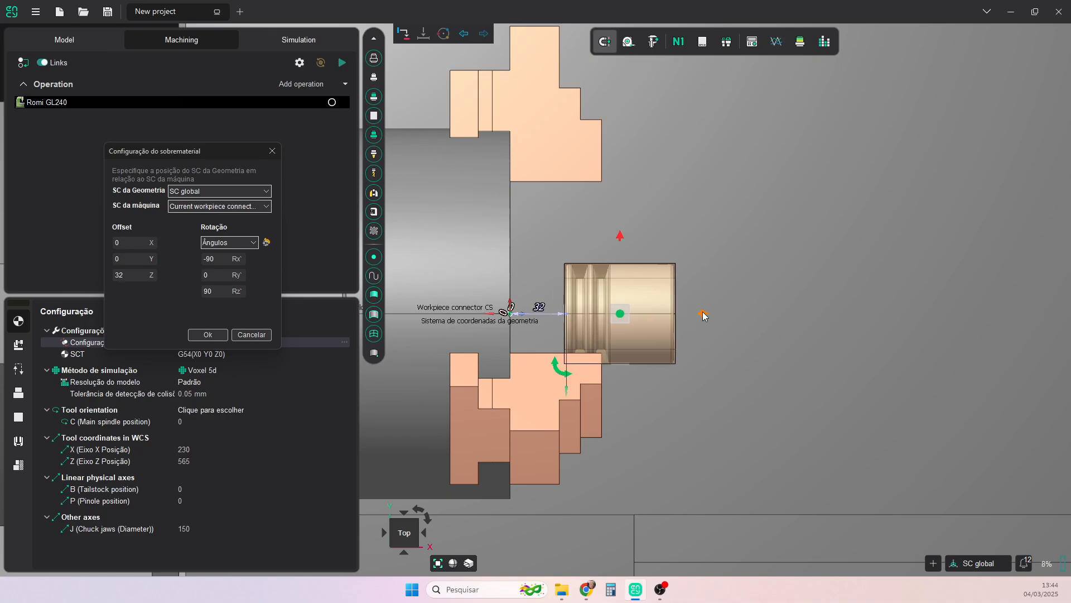
{"action": "scroll", "coordinate": [612, 351], "scroll_direction": "up", "scroll_amount": 5}
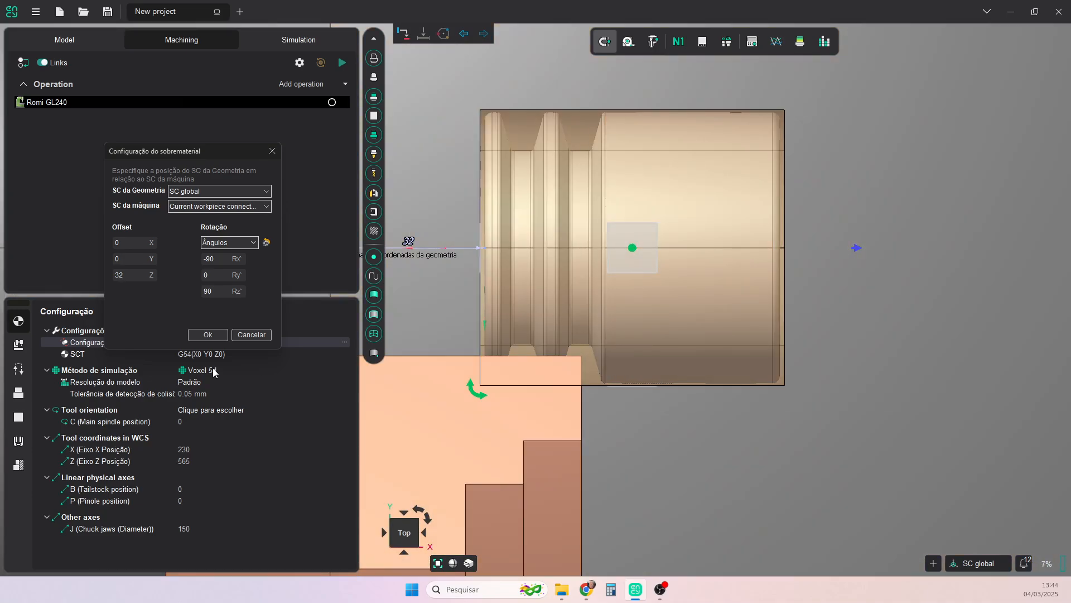
{"action": "left_click", "coordinate": [208, 335]}
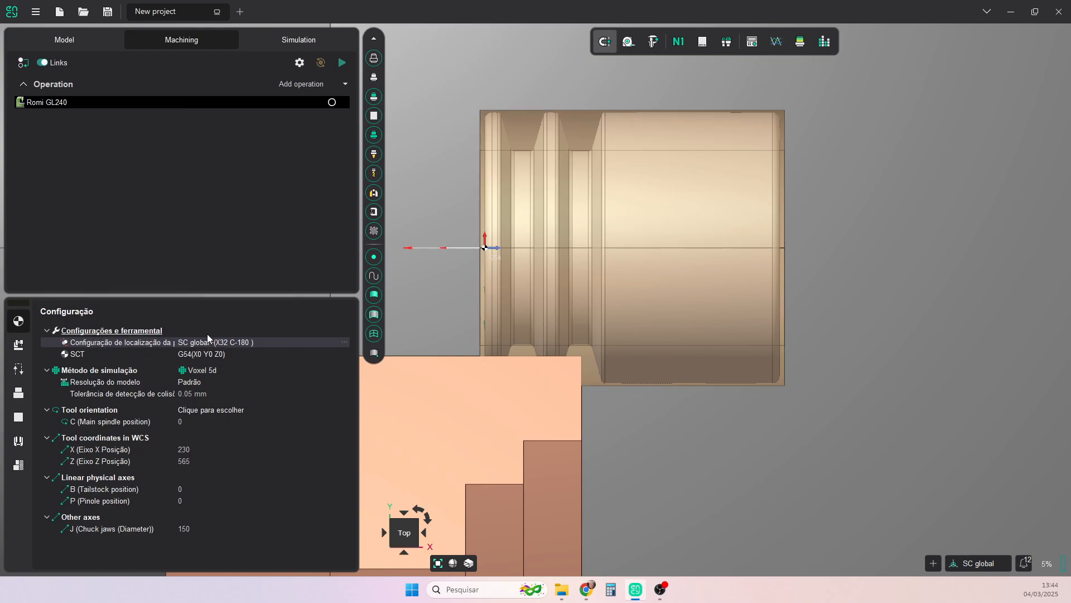
- Place the G54 work origin at the centre of the stock's free end face, with offset X -62, Y 0, Z 28.5
{"action": "scroll", "coordinate": [814, 359], "scroll_direction": "down", "scroll_amount": 3}
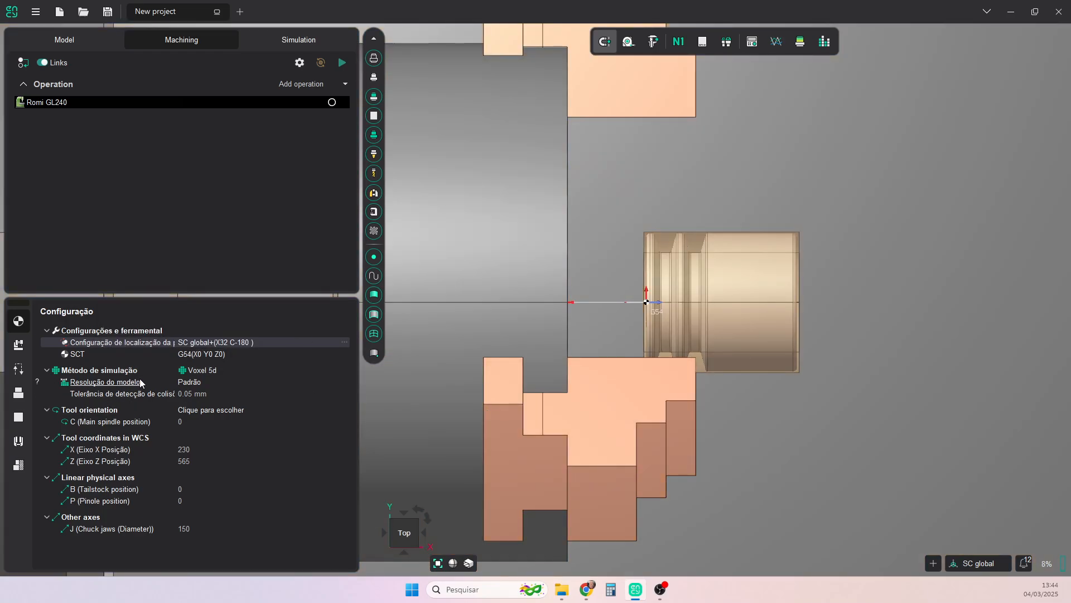
{"action": "left_click", "coordinate": [186, 355]}
{"action": "left_click", "coordinate": [345, 354]}
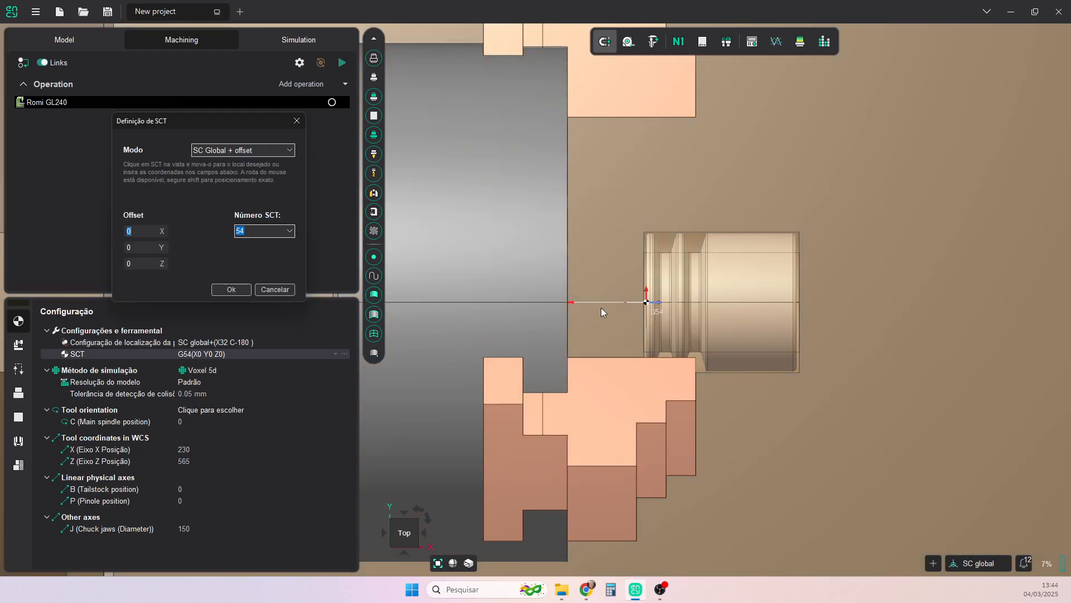
{"action": "scroll", "coordinate": [804, 306], "scroll_direction": "up", "scroll_amount": 3}
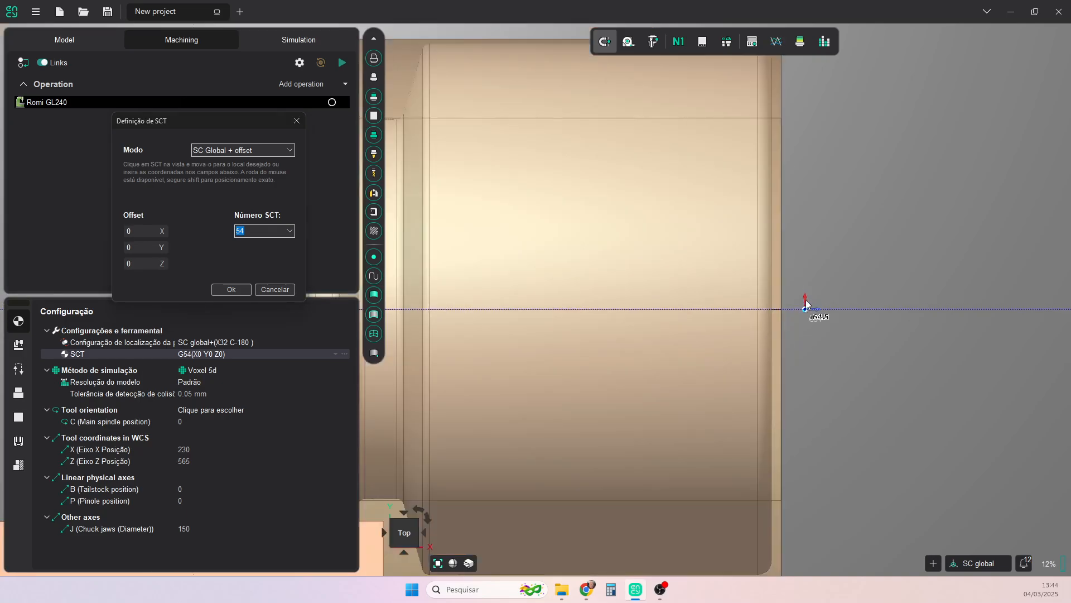
{"action": "left_click", "coordinate": [771, 311]}
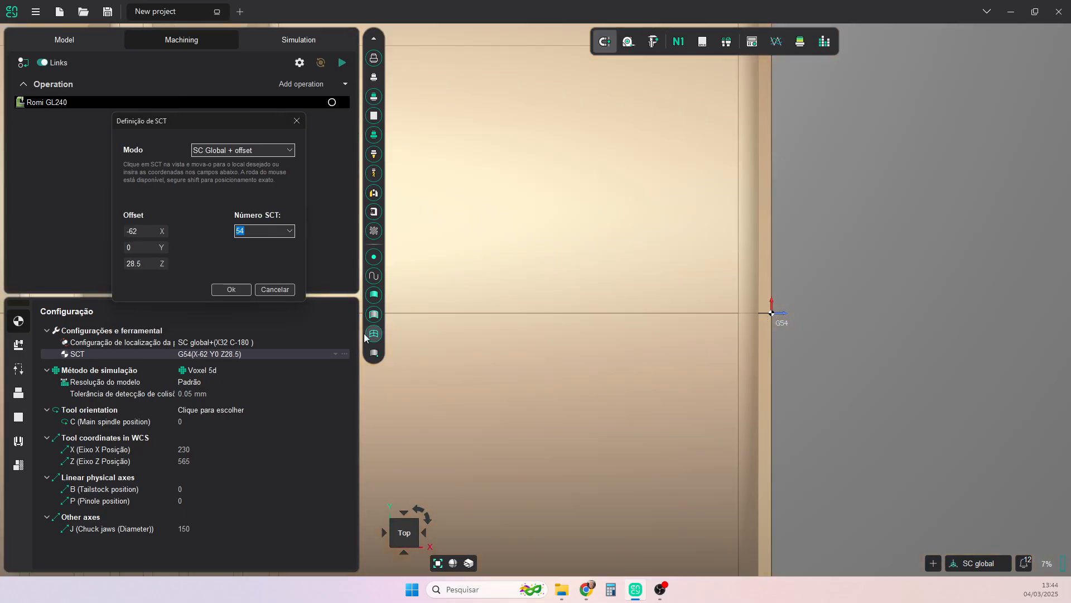
{"action": "left_click", "coordinate": [237, 294]}
- Set the chuck jaws diameter to 57 so the jaws grip the stock
{"action": "scroll", "coordinate": [708, 366], "scroll_direction": "down", "scroll_amount": 5}
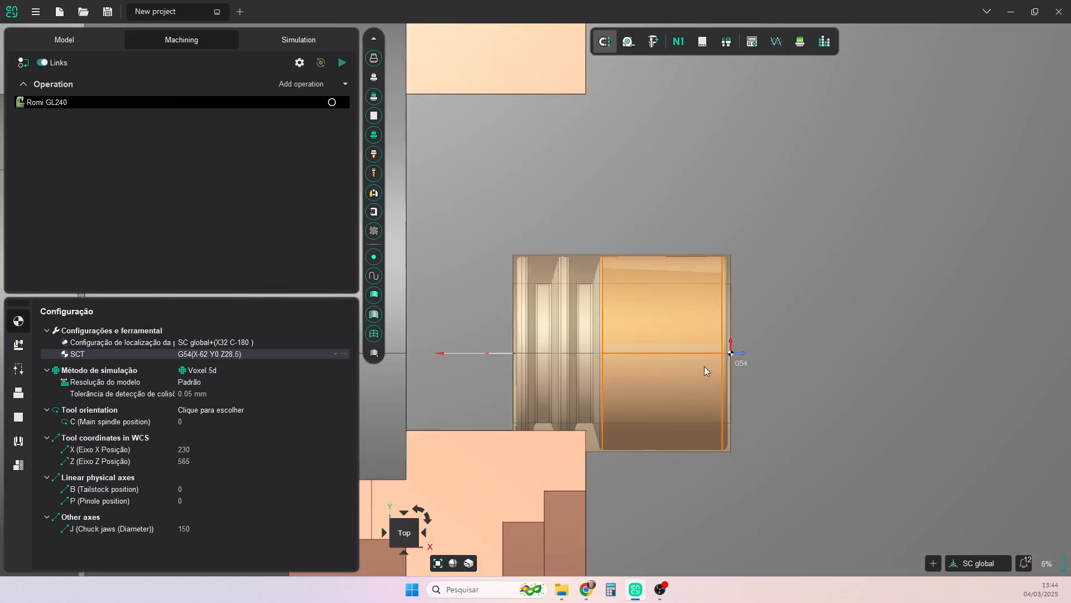
{"action": "left_click", "coordinate": [185, 529]}
{"action": "type", "text": "50"}
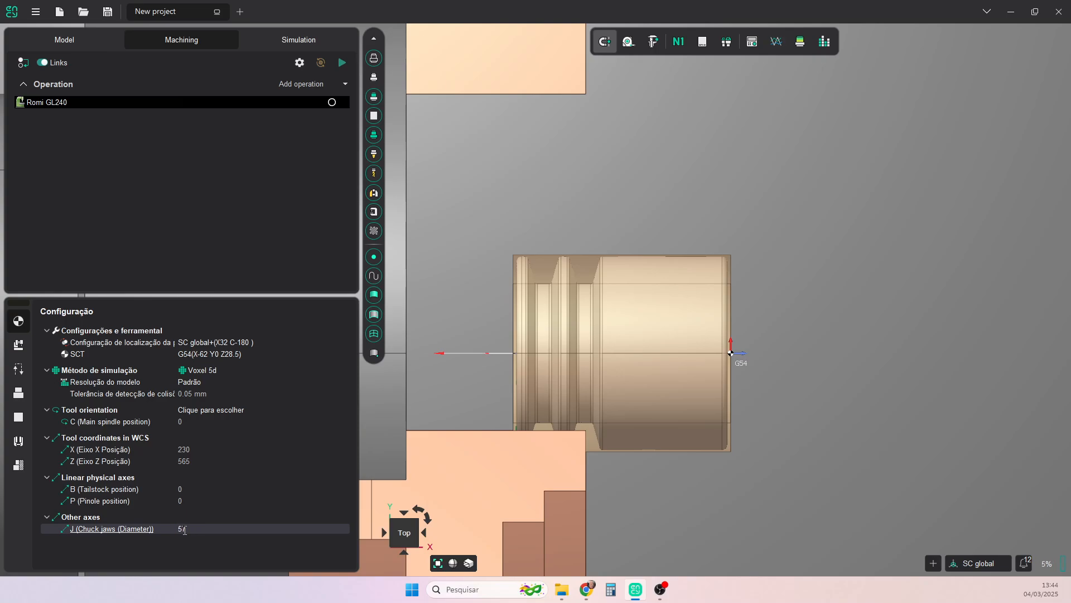
{"action": "type", "text": "7"}
{"action": "key", "text": "Return"}
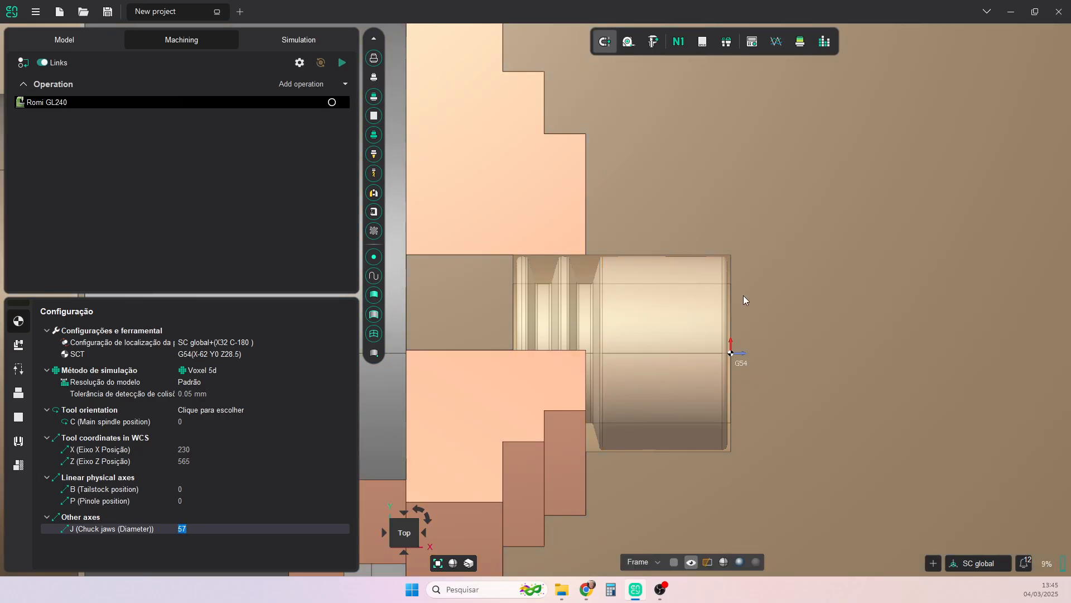
- Examine the clamped workpiece, checking the jaws against the grooves, the free outer cylinder and the bore
{"action": "scroll", "coordinate": [743, 295], "scroll_direction": "up", "scroll_amount": 3}
{"action": "scroll", "coordinate": [743, 296], "scroll_direction": "down", "scroll_amount": 1}
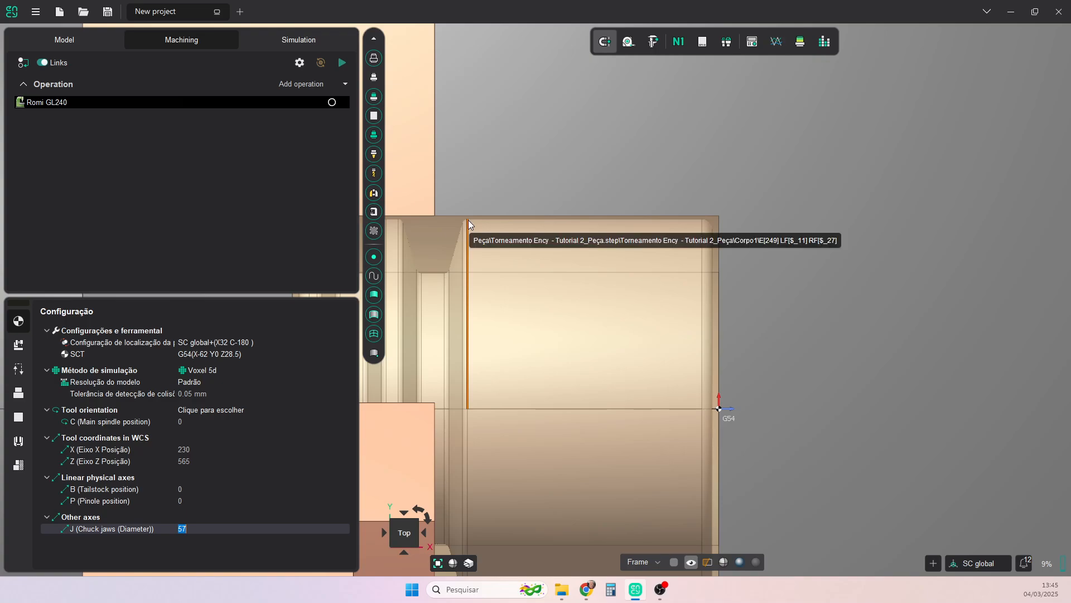
{"action": "scroll", "coordinate": [786, 365], "scroll_direction": "down", "scroll_amount": 3}
{"action": "middle_click_drag", "start_coordinate": [786, 363], "coordinate": [768, 367]}
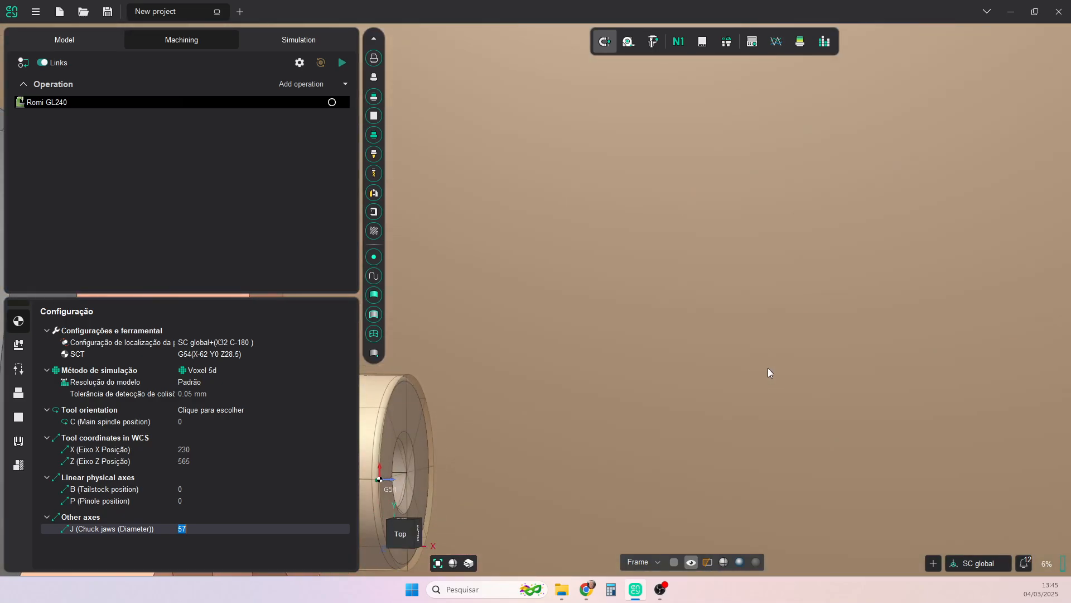
{"action": "middle_click_drag", "start_coordinate": [644, 415], "coordinate": [830, 280]}
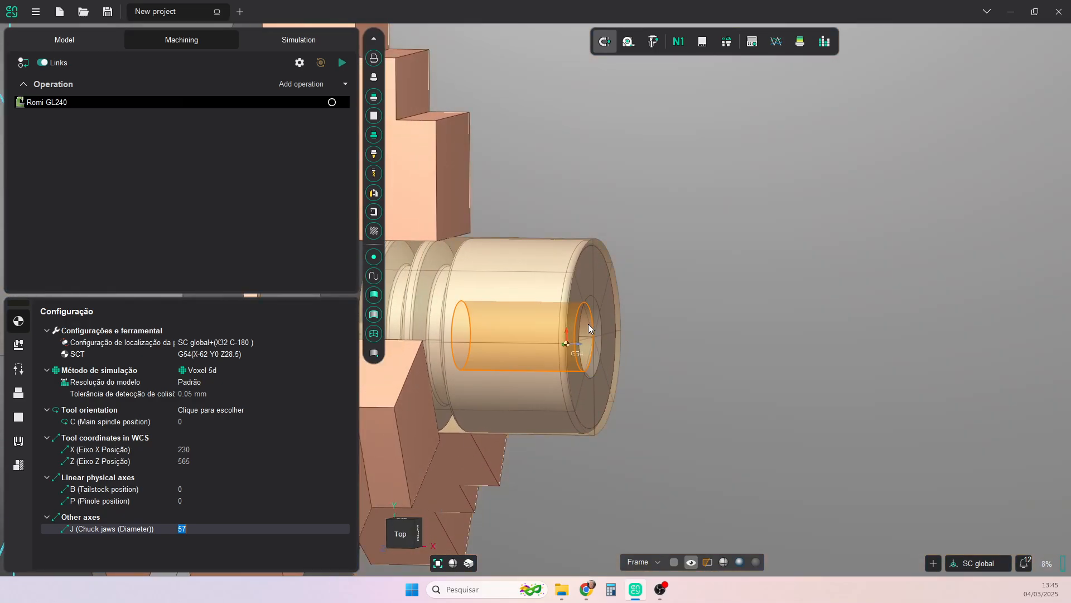
{"action": "scroll", "coordinate": [584, 334], "scroll_direction": "down", "scroll_amount": 2}
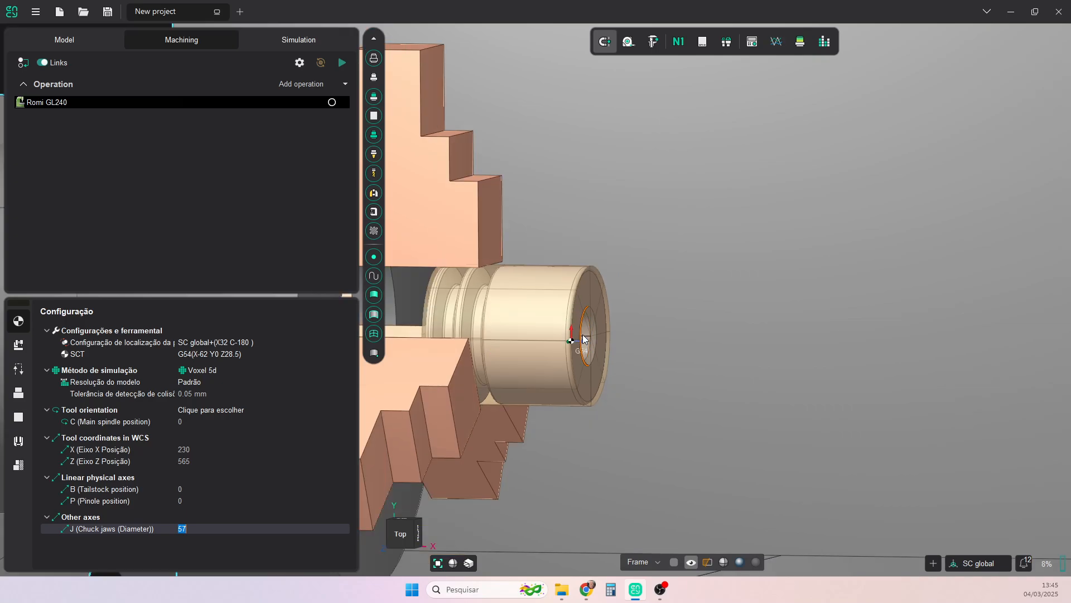
{"action": "middle_click_drag", "start_coordinate": [642, 343], "coordinate": [664, 353]}
{"action": "scroll", "coordinate": [667, 359], "scroll_direction": "up", "scroll_amount": 3}
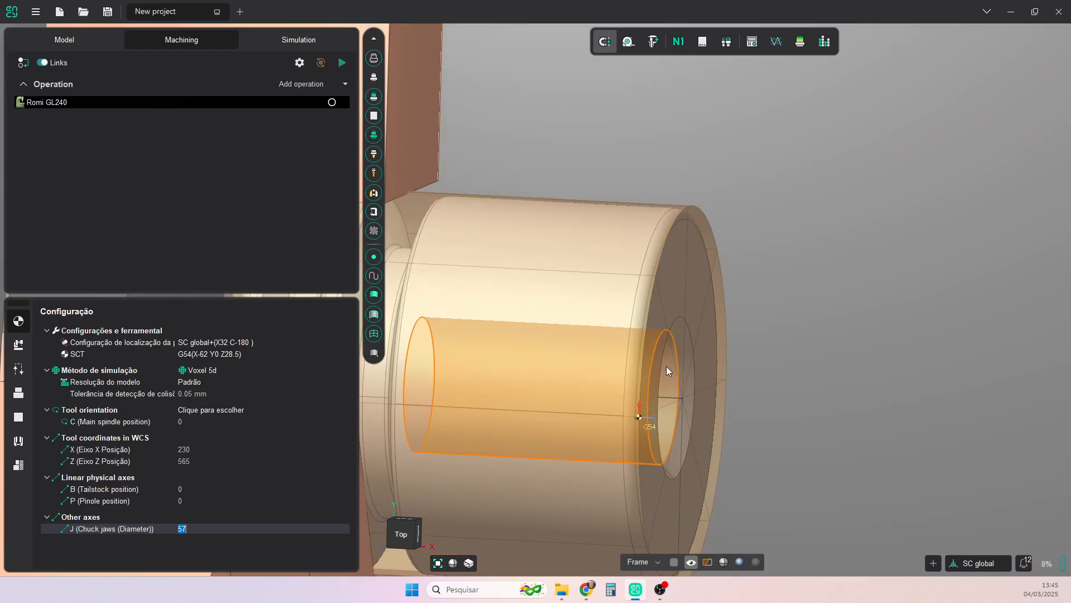
{"action": "scroll", "coordinate": [704, 349], "scroll_direction": "down", "scroll_amount": 5}
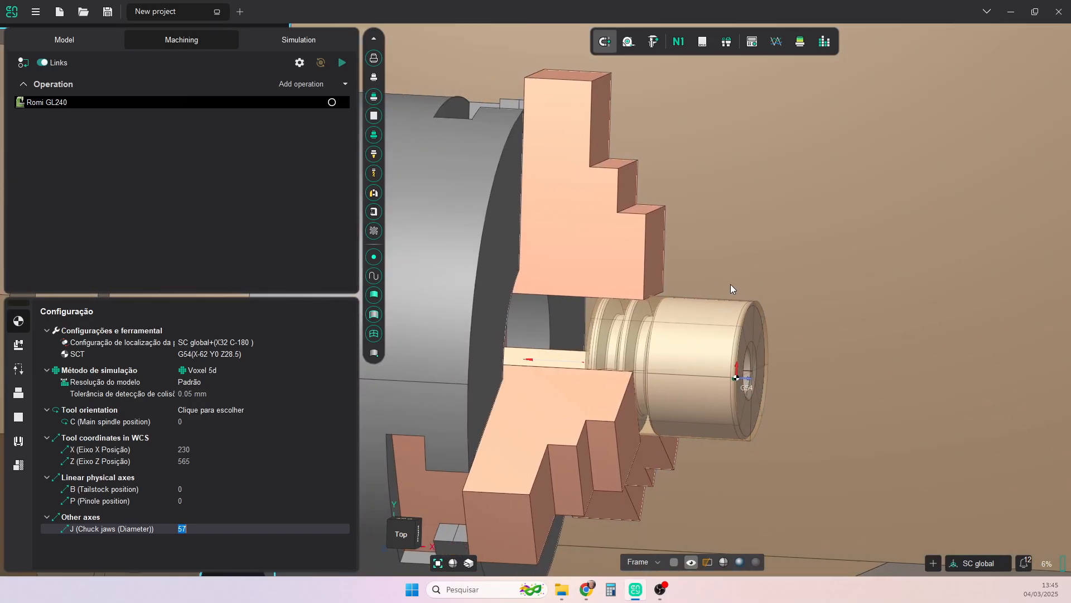
{"action": "left_click", "coordinate": [409, 535]}
{"action": "scroll", "coordinate": [678, 305], "scroll_direction": "up", "scroll_amount": 5}
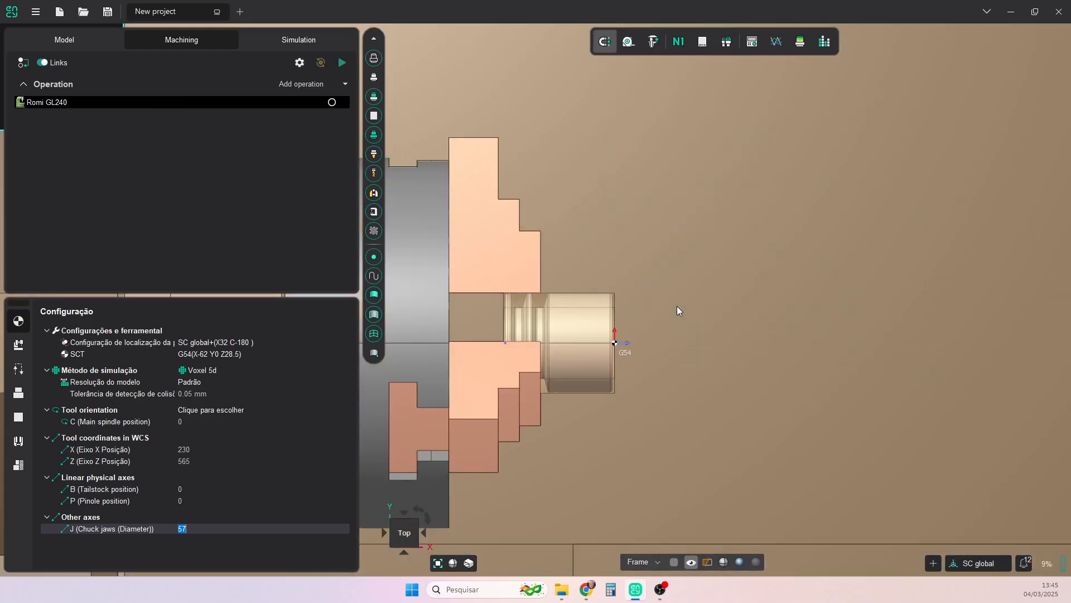
- Add a new setup under the Romi GL240 machine and rename it "Lado 1 (G54)"
{"action": "left_click", "coordinate": [346, 84]}
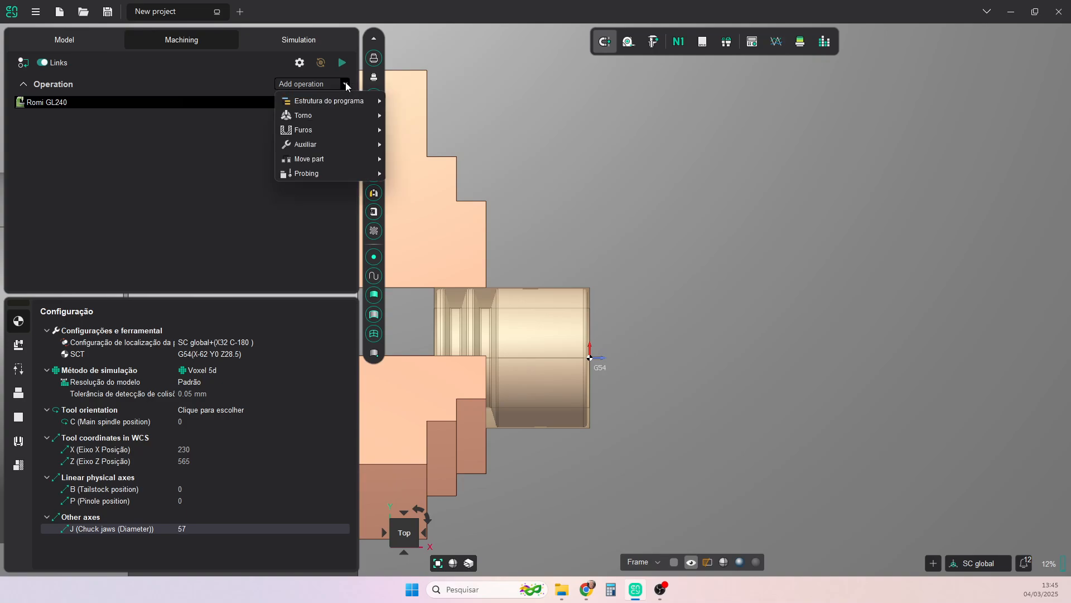
{"action": "mouse_move", "coordinate": [357, 101]}
{"action": "left_click", "coordinate": [421, 104]}
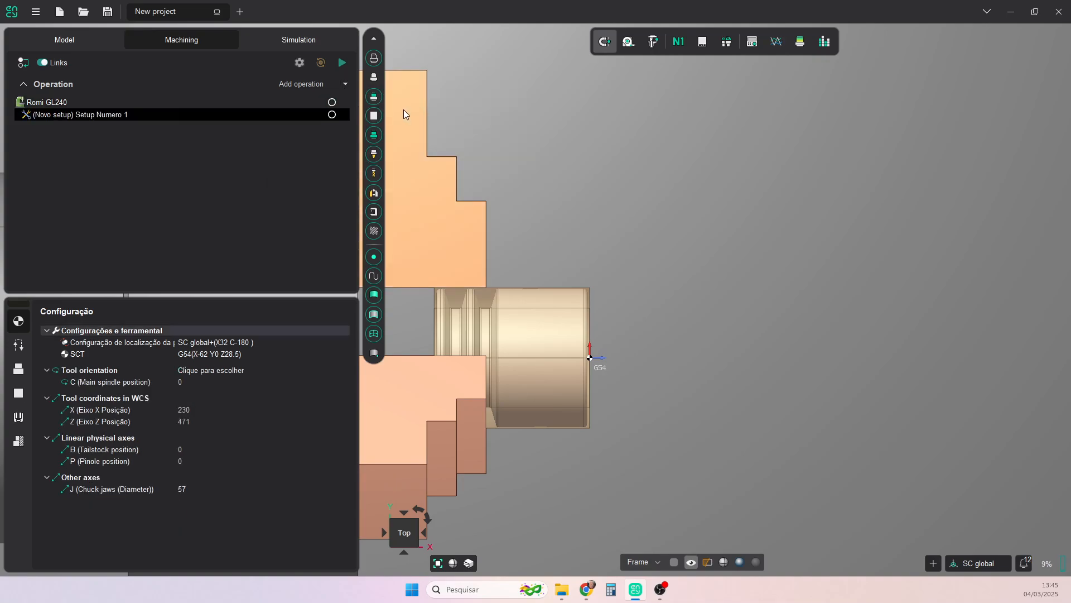
{"action": "right_click", "coordinate": [85, 115]}
{"action": "left_click", "coordinate": [122, 232]}
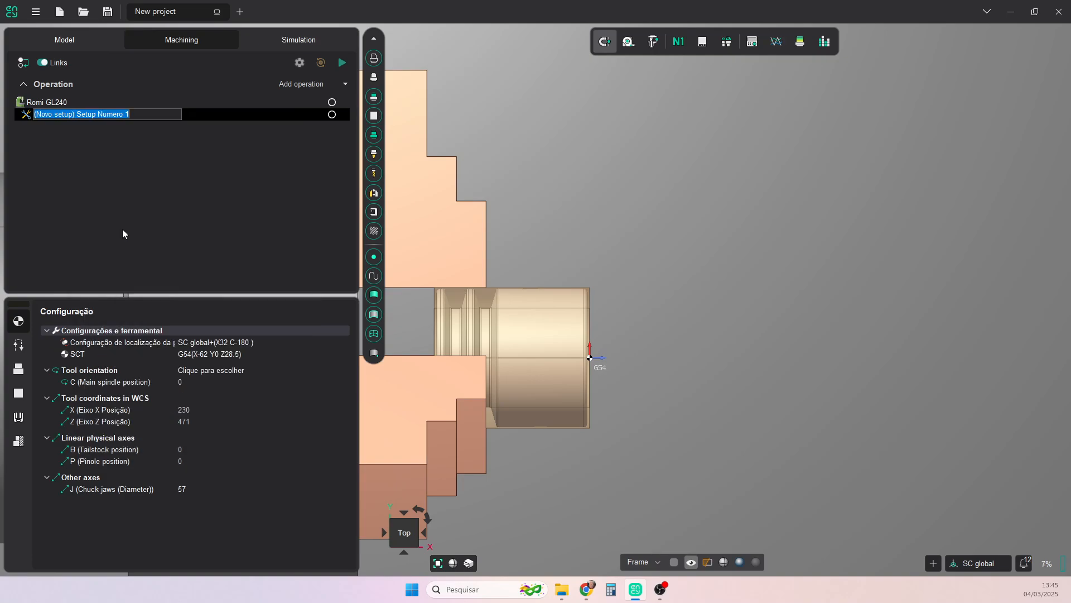
{"action": "type", "text": "Lado 1 (G54"}
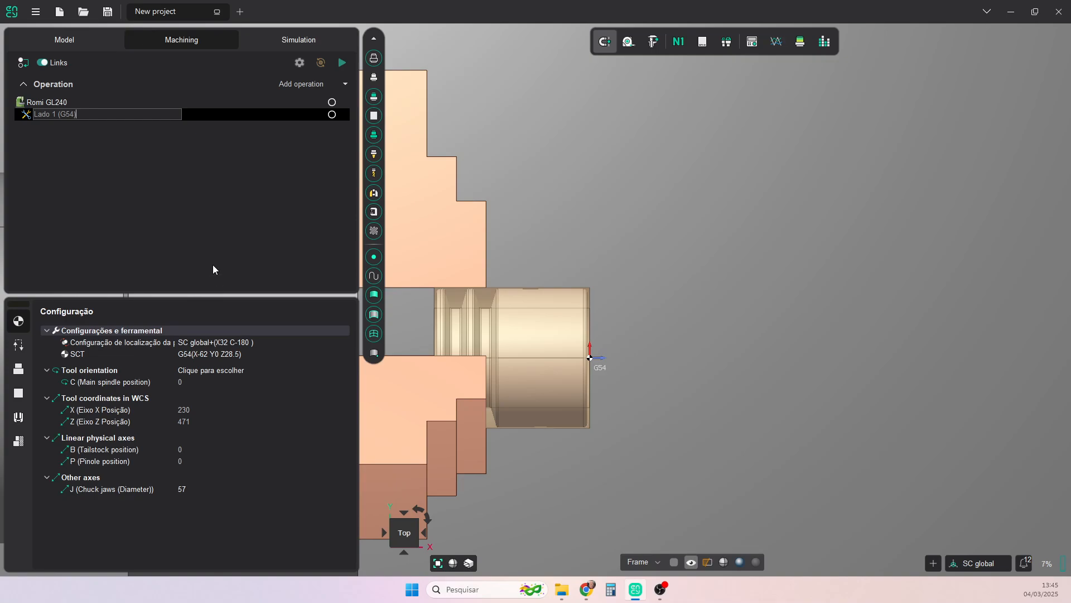
- Add a Faceamento turning operation to the "Lado 1 (G54)" setup
{"action": "key", "text": "Return"}
{"action": "left_click", "coordinate": [346, 83]}
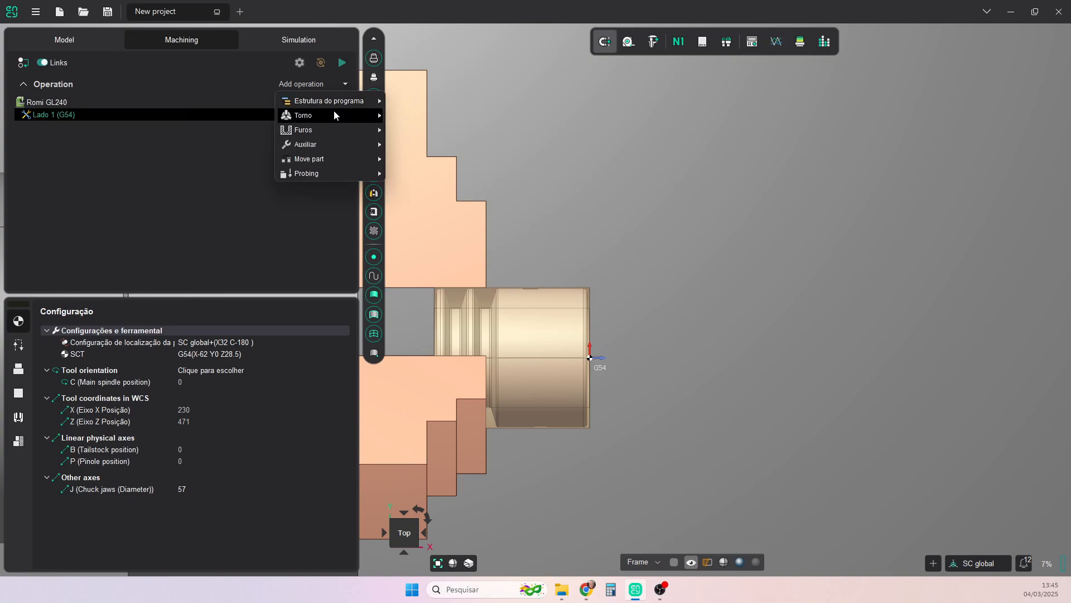
{"action": "mouse_move", "coordinate": [334, 115]}
{"action": "left_click", "coordinate": [431, 119]}
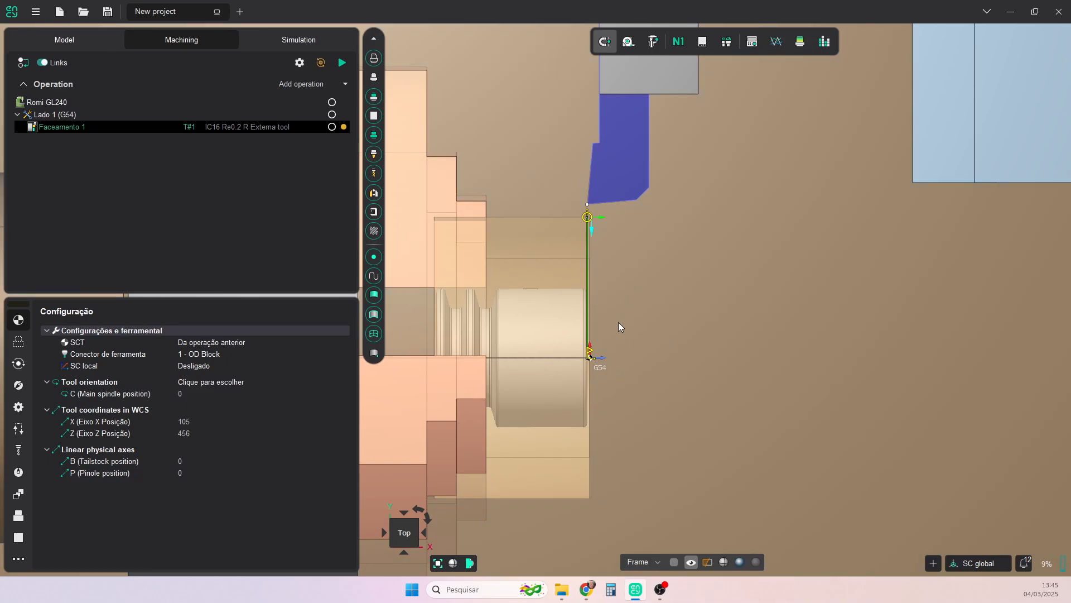
- Correct the G54 work origin of the "Lado 1 (G54)" setup by setting its Z offset to 0
{"action": "scroll", "coordinate": [604, 306], "scroll_direction": "down", "scroll_amount": 3}
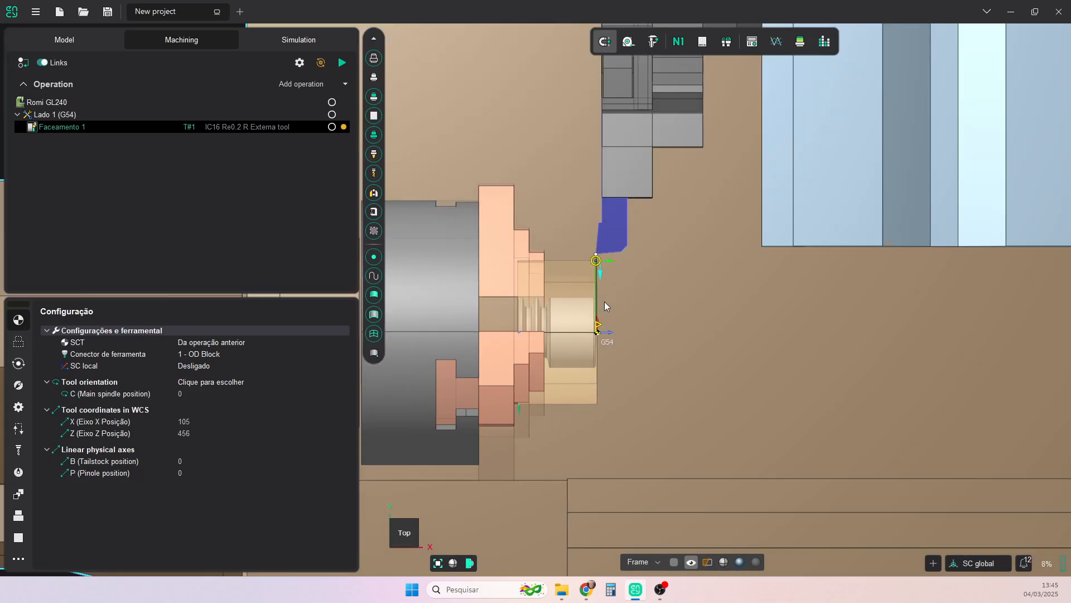
{"action": "middle_click_drag", "start_coordinate": [604, 301], "coordinate": [804, 221]}
{"action": "middle_click_drag", "start_coordinate": [695, 251], "coordinate": [862, 165]}
{"action": "scroll", "coordinate": [674, 210], "scroll_direction": "up", "scroll_amount": 3}
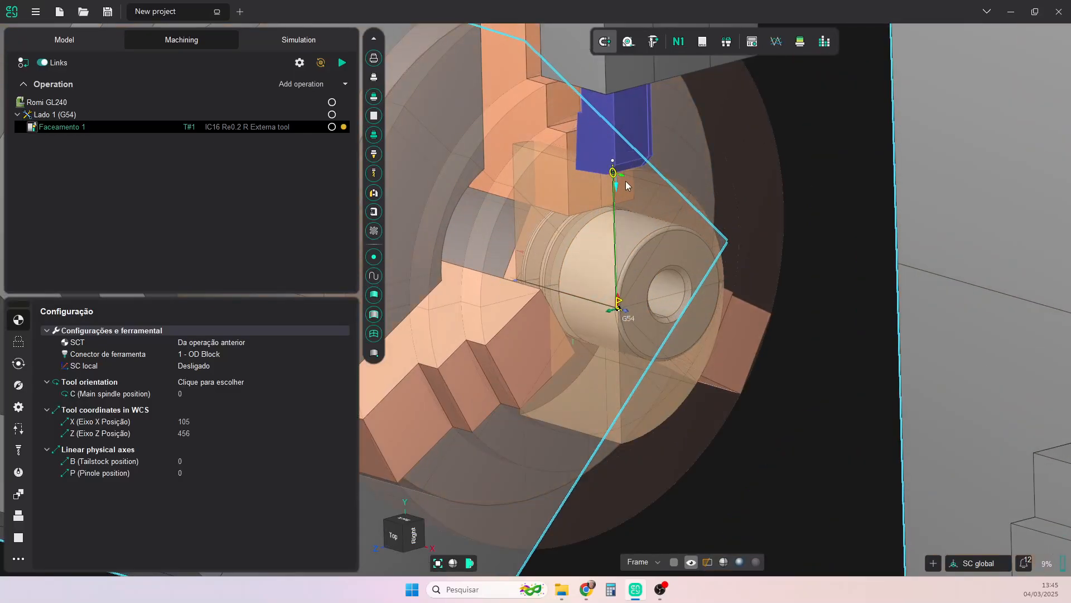
{"action": "left_click", "coordinate": [56, 104]}
{"action": "left_click", "coordinate": [56, 115]}
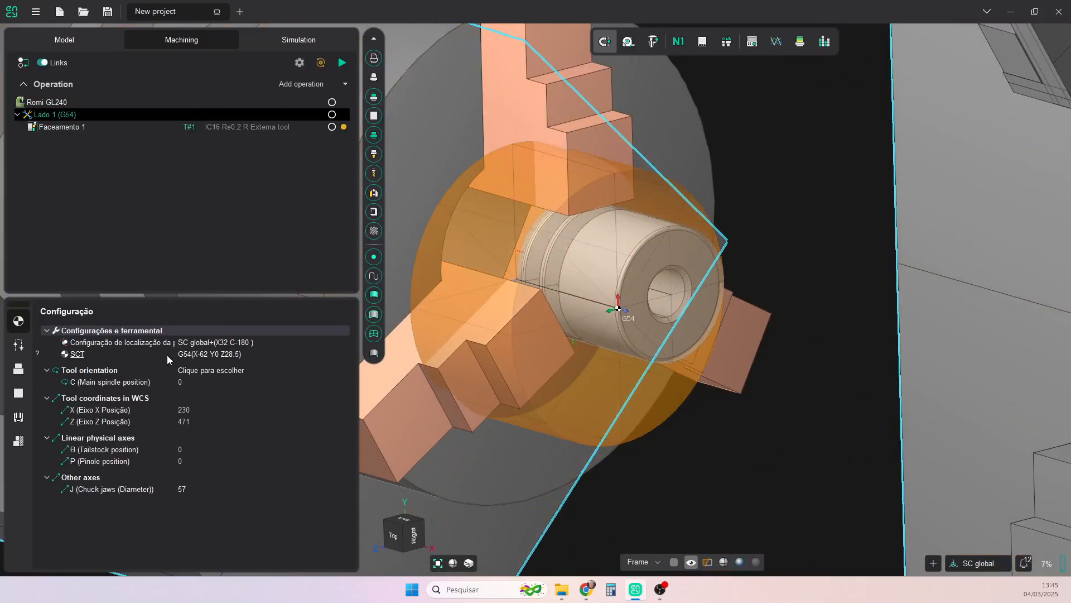
{"action": "left_click", "coordinate": [344, 355]}
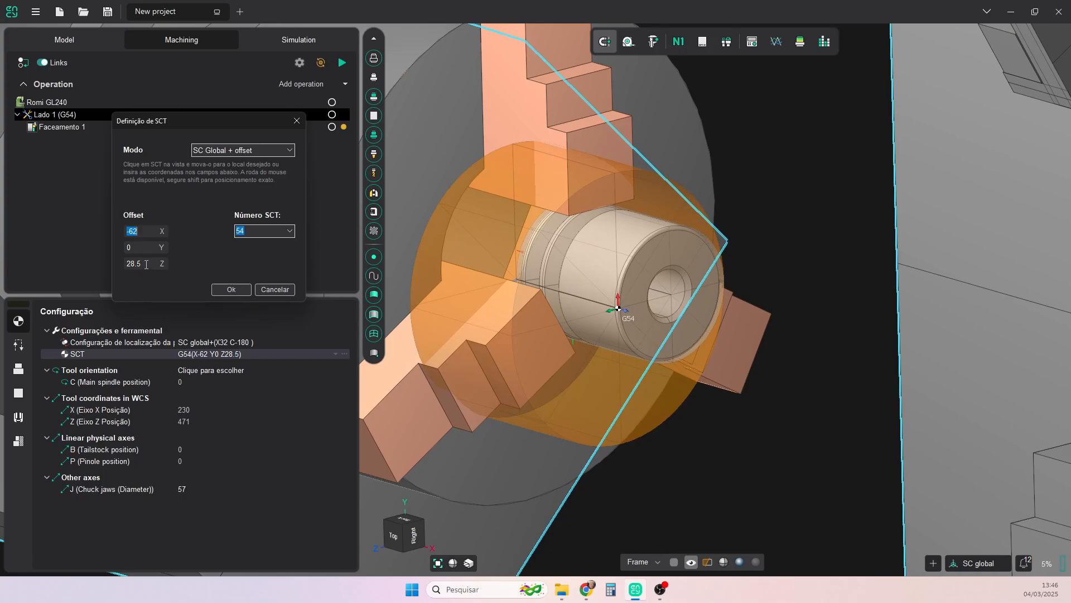
{"action": "left_click_drag", "start_coordinate": [146, 264], "coordinate": [111, 265]}
{"action": "type", "text": "00"}
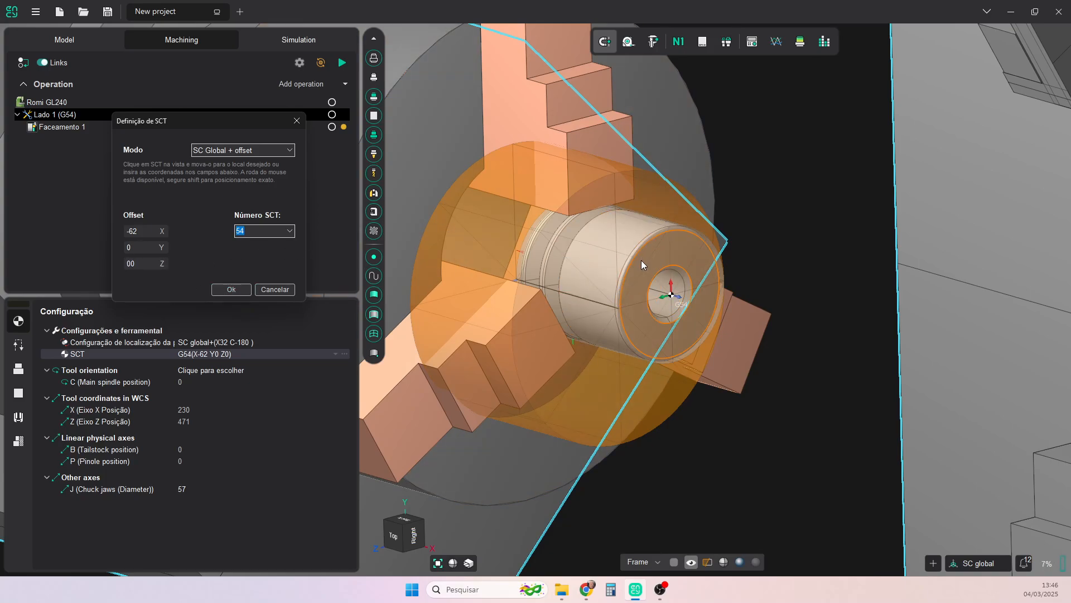
{"action": "left_click", "coordinate": [234, 290]}
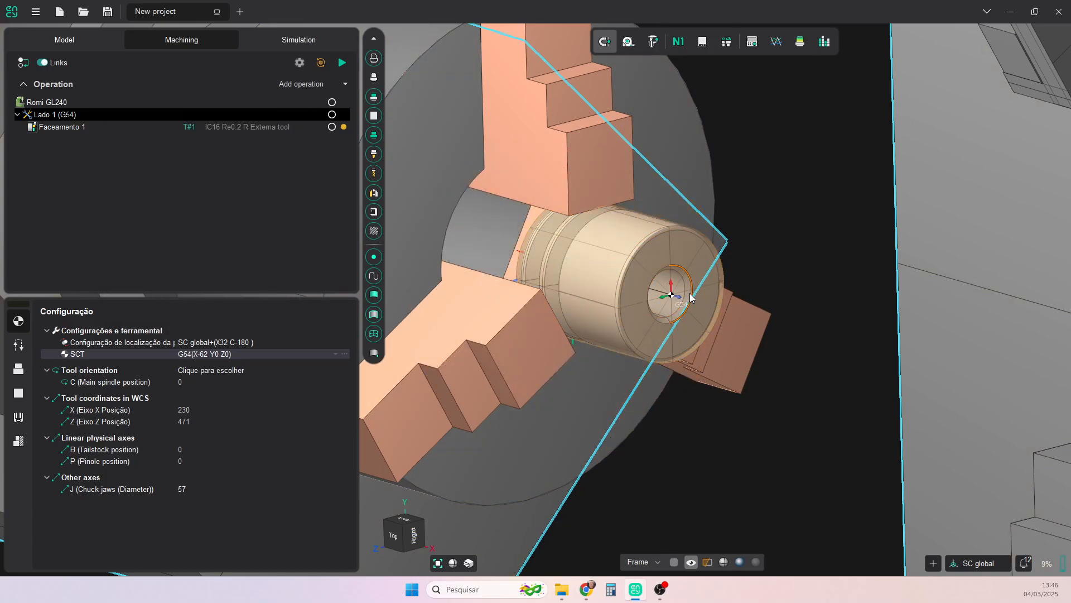
- Assign the tool "T0303 - Acabamento externo" from the Romi GL240 library to the facing operation
{"action": "scroll", "coordinate": [673, 298], "scroll_direction": "down", "scroll_amount": 2}
{"action": "left_click", "coordinate": [385, 544]}
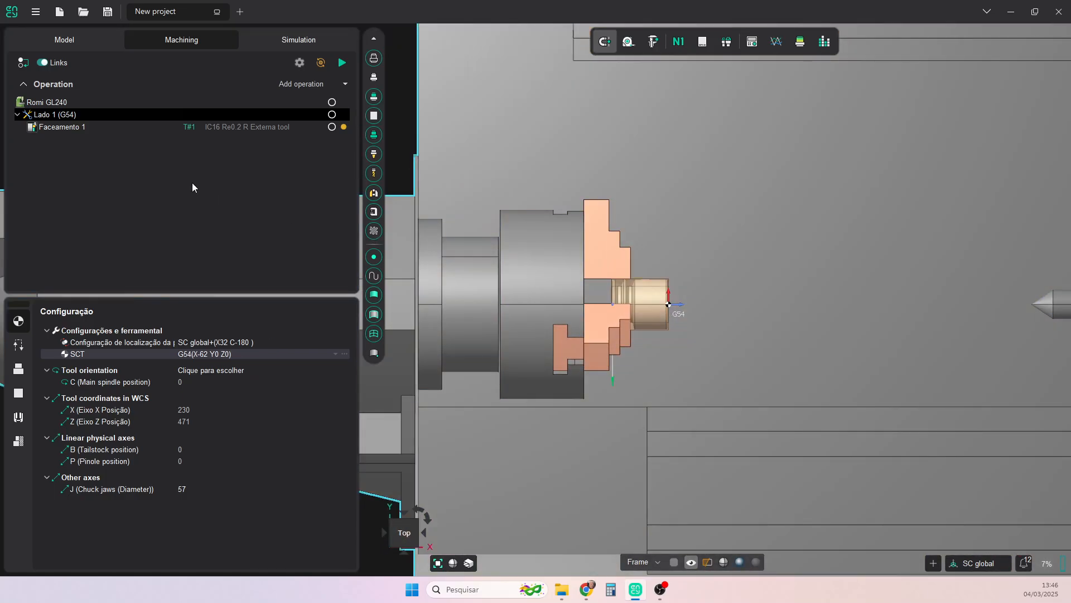
{"action": "left_click", "coordinate": [214, 127]}
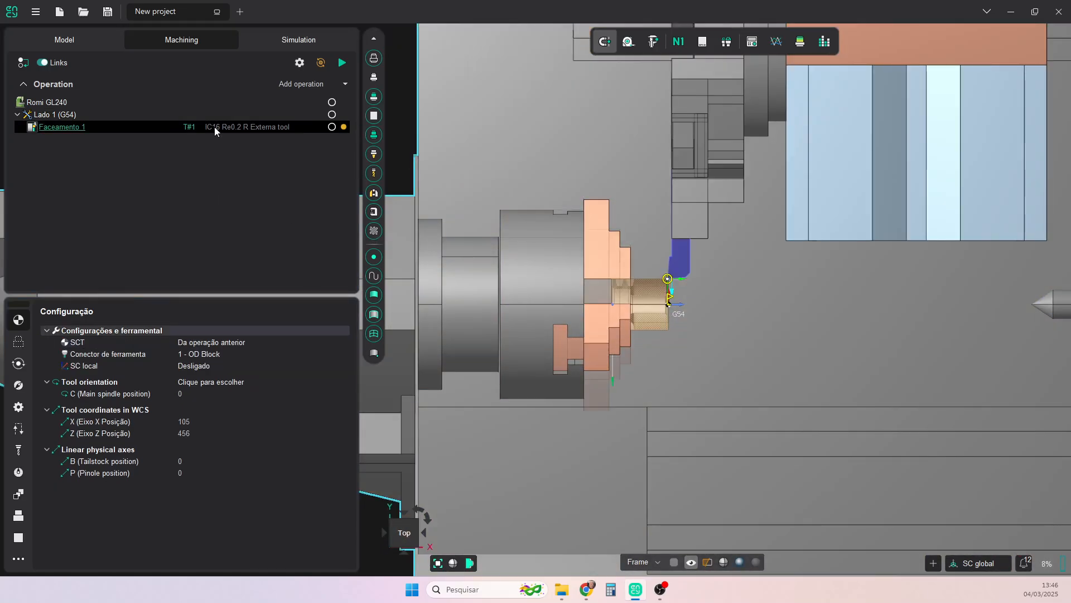
{"action": "scroll", "coordinate": [676, 303], "scroll_direction": "up", "scroll_amount": 5}
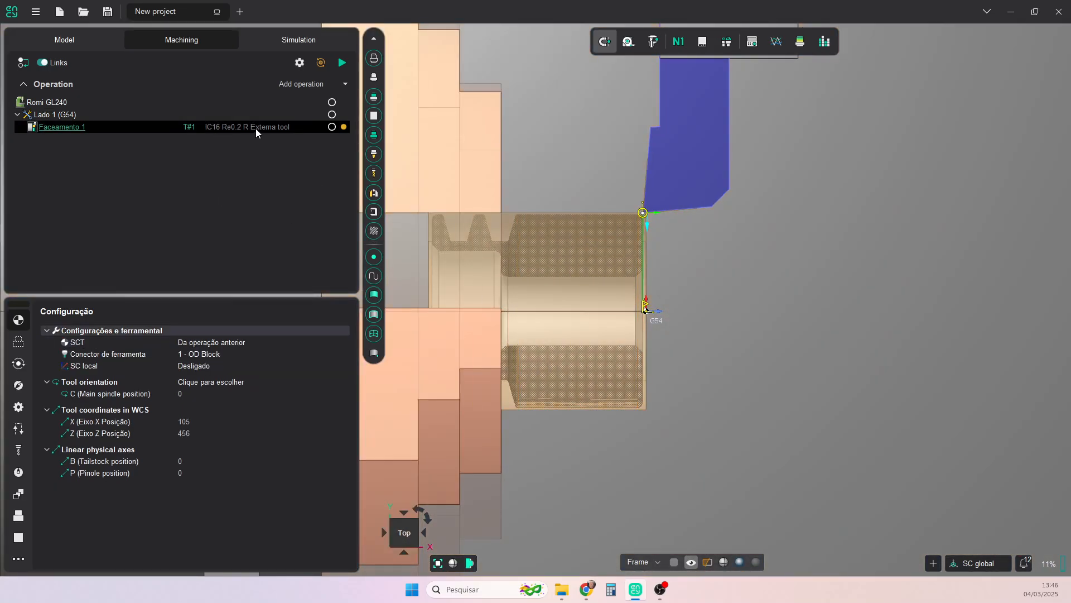
{"action": "double_click", "coordinate": [255, 127]}
{"action": "left_click", "coordinate": [345, 205]}
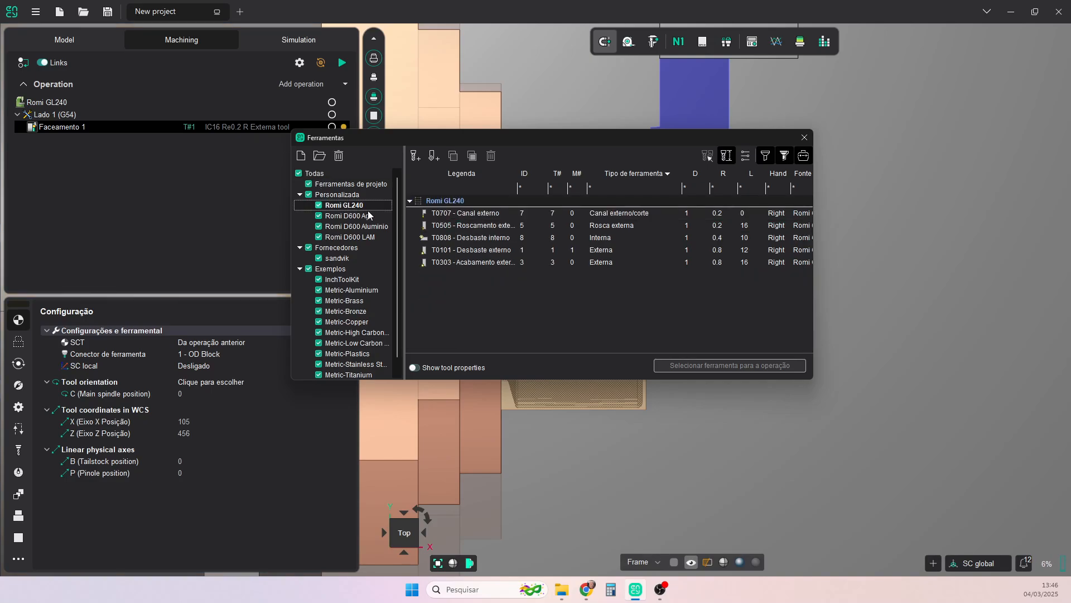
{"action": "left_click", "coordinate": [484, 263]}
{"action": "left_click", "coordinate": [684, 365]}
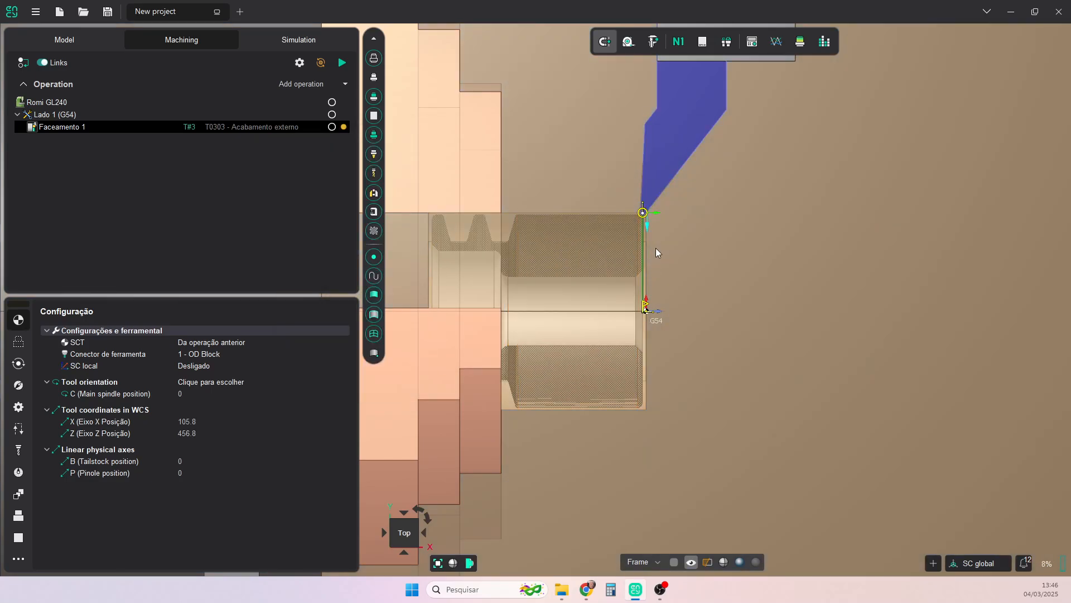
- Generate the toolpath of the facing operation that cleans the stock's free end face
{"action": "scroll", "coordinate": [650, 233], "scroll_direction": "up", "scroll_amount": 5}
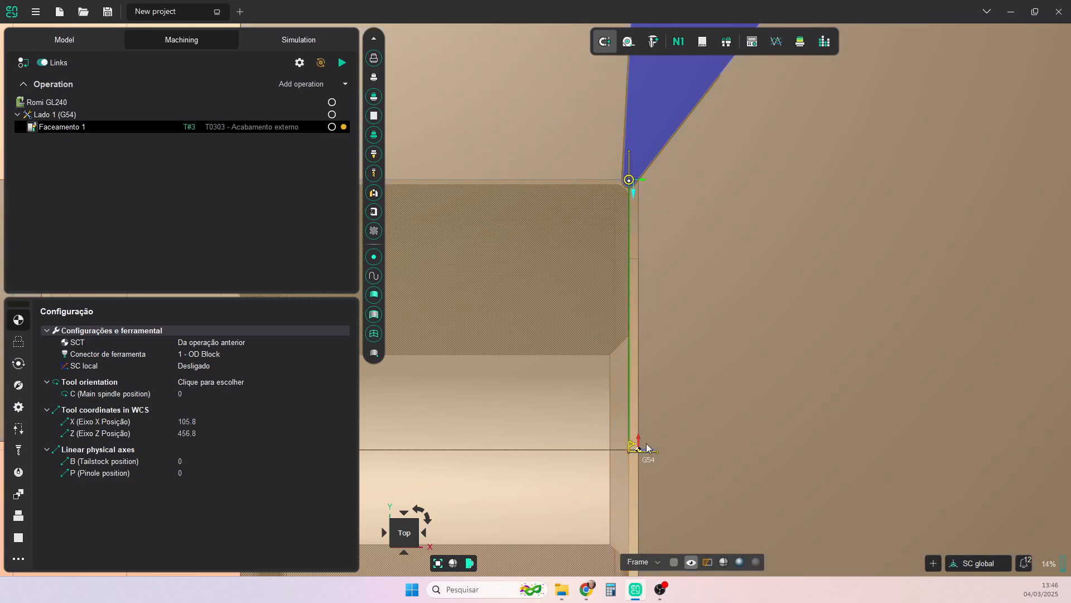
{"action": "scroll", "coordinate": [655, 431], "scroll_direction": "down", "scroll_amount": 4}
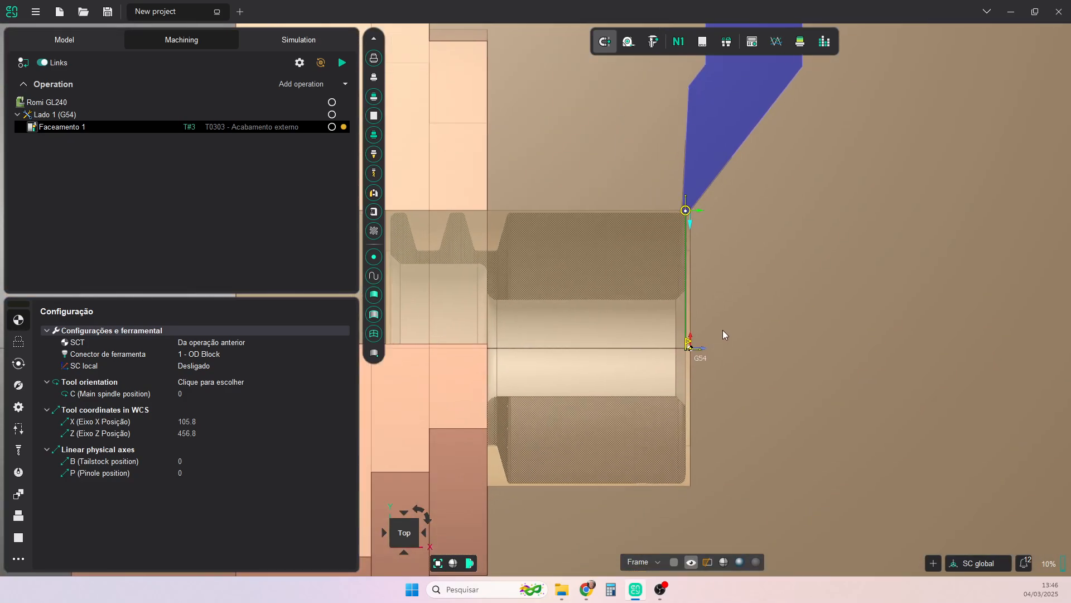
{"action": "scroll", "coordinate": [668, 378], "scroll_direction": "up", "scroll_amount": 4}
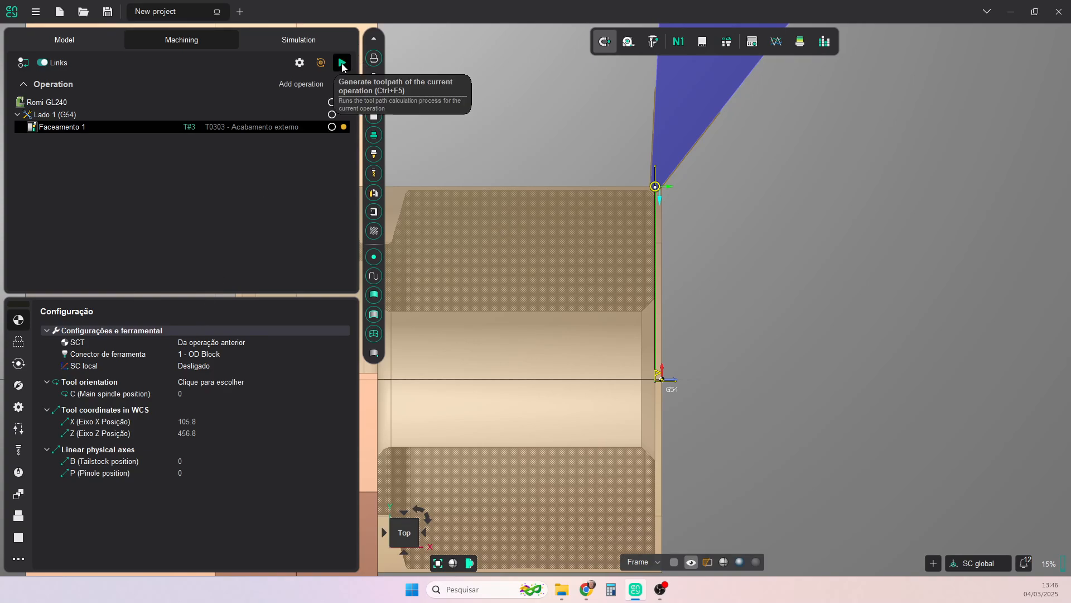
{"action": "left_click", "coordinate": [342, 63]}
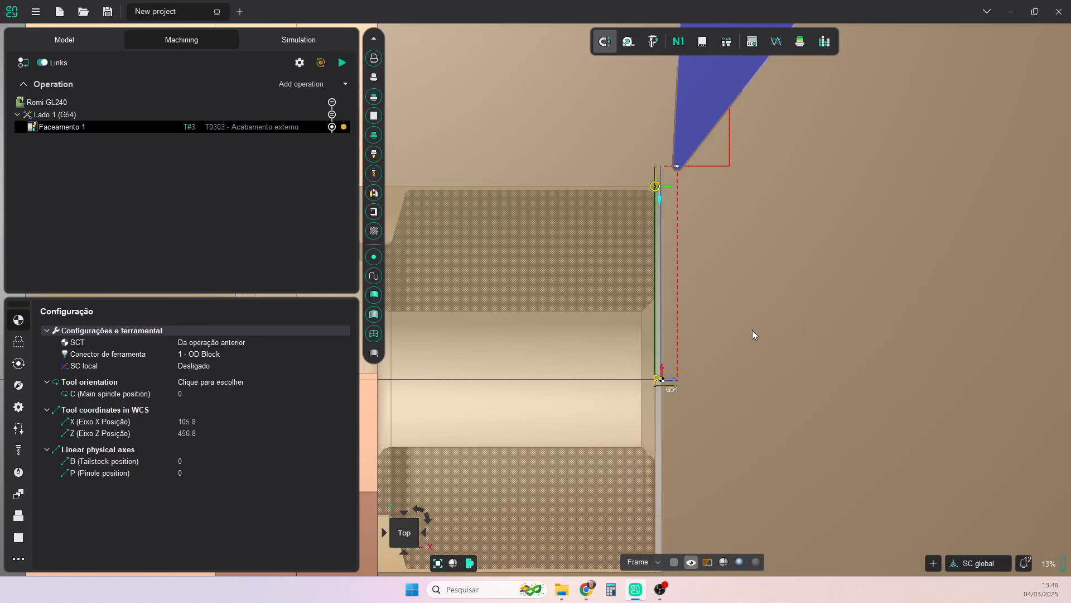
- Add an OD Acabamento turning operation after the facing operation
{"action": "middle_click_drag", "start_coordinate": [752, 330], "coordinate": [875, 352]}
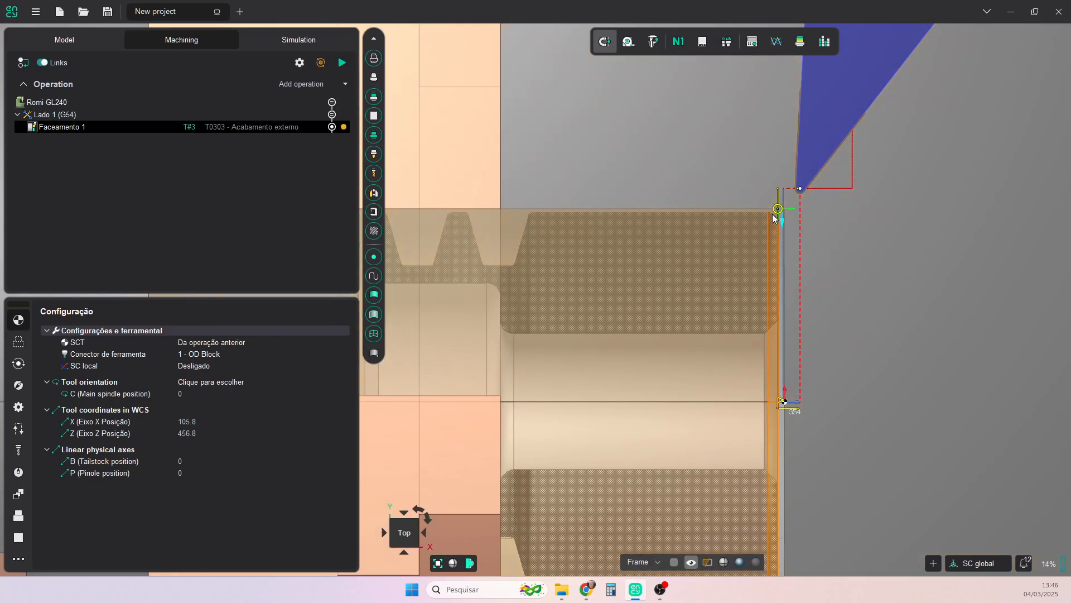
{"action": "left_click", "coordinate": [344, 84]}
{"action": "mouse_move", "coordinate": [332, 115]}
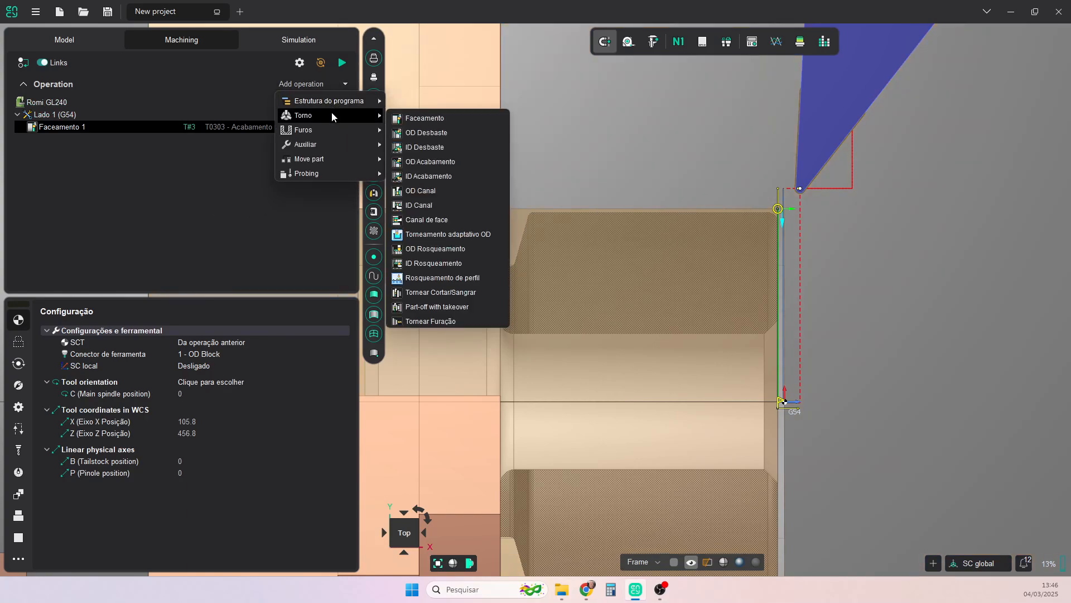
{"action": "left_click", "coordinate": [437, 166]}
- Move the end point of the outer finishing profile to the groove-side edge of the large outer cylinder, excluding the grooves
{"action": "scroll", "coordinate": [681, 263], "scroll_direction": "down", "scroll_amount": 4}
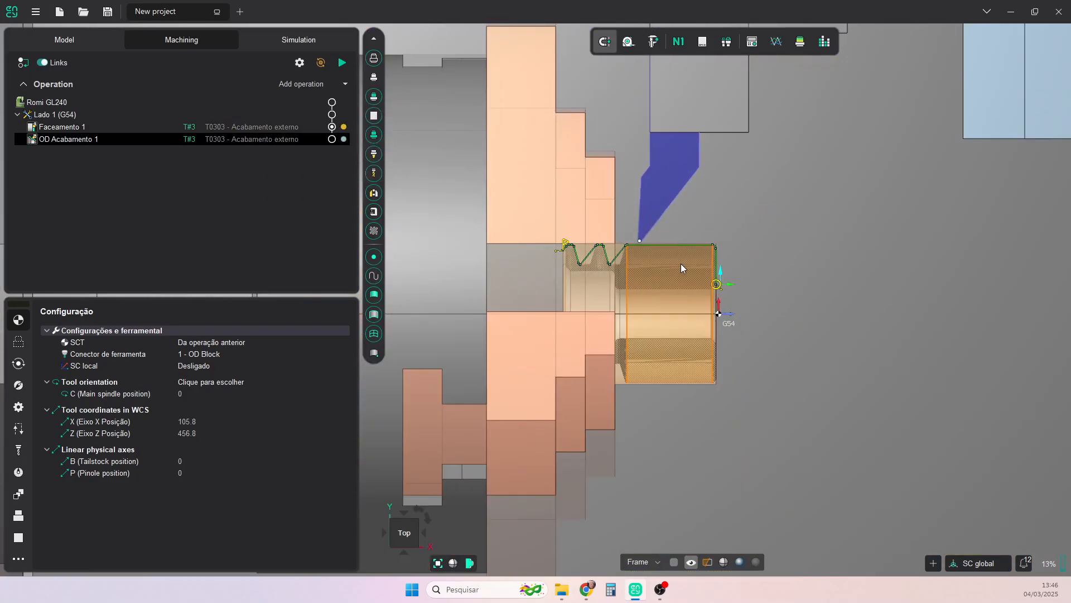
{"action": "scroll", "coordinate": [633, 259], "scroll_direction": "up", "scroll_amount": 4}
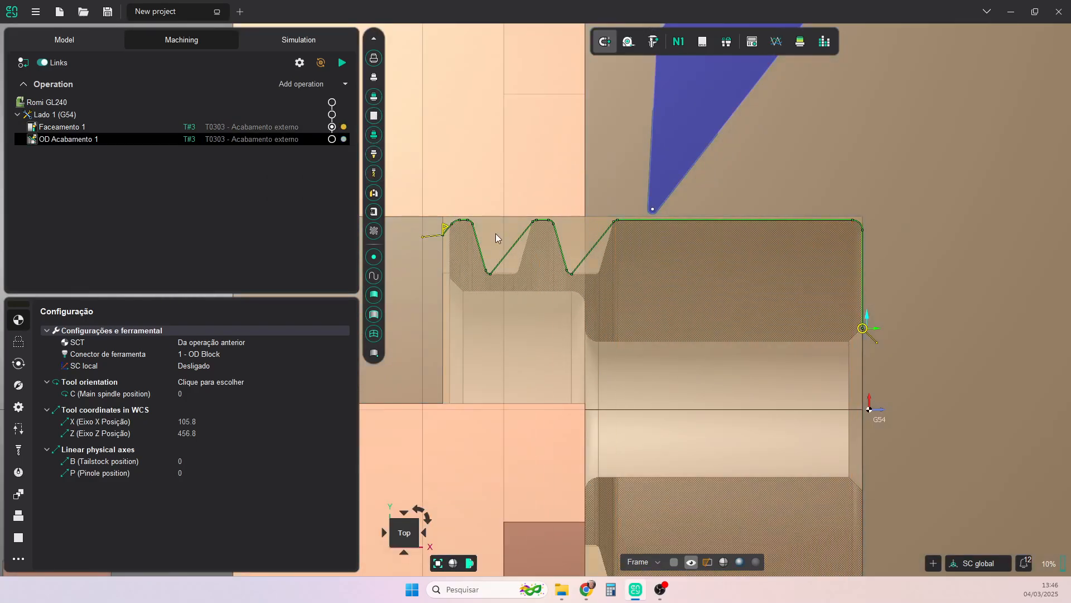
{"action": "left_click", "coordinate": [18, 340]}
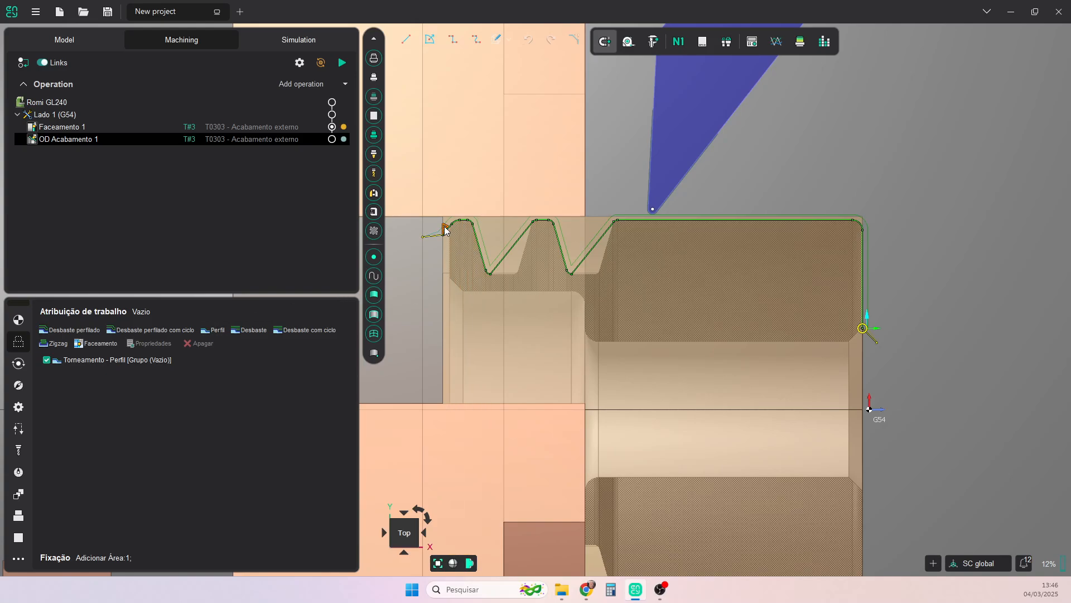
{"action": "left_click_drag", "start_coordinate": [445, 230], "coordinate": [626, 234]}
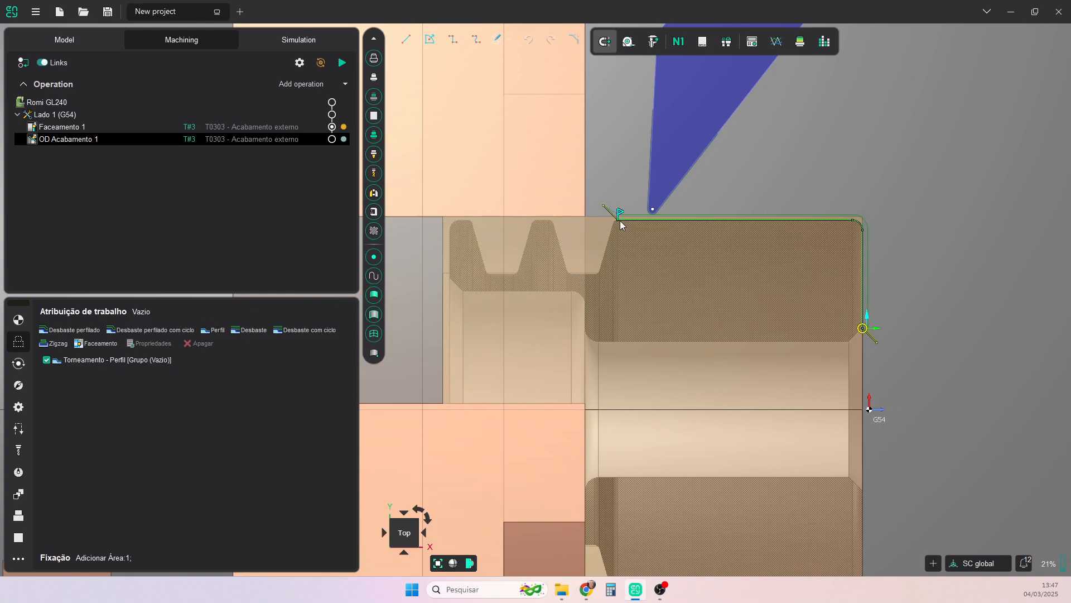
- Extend the profile's end about 1.22 mm past the cylinder's groove-side edge, with a 1.5 mm lead-out at 45°
{"action": "scroll", "coordinate": [621, 221], "scroll_direction": "up", "scroll_amount": 6}
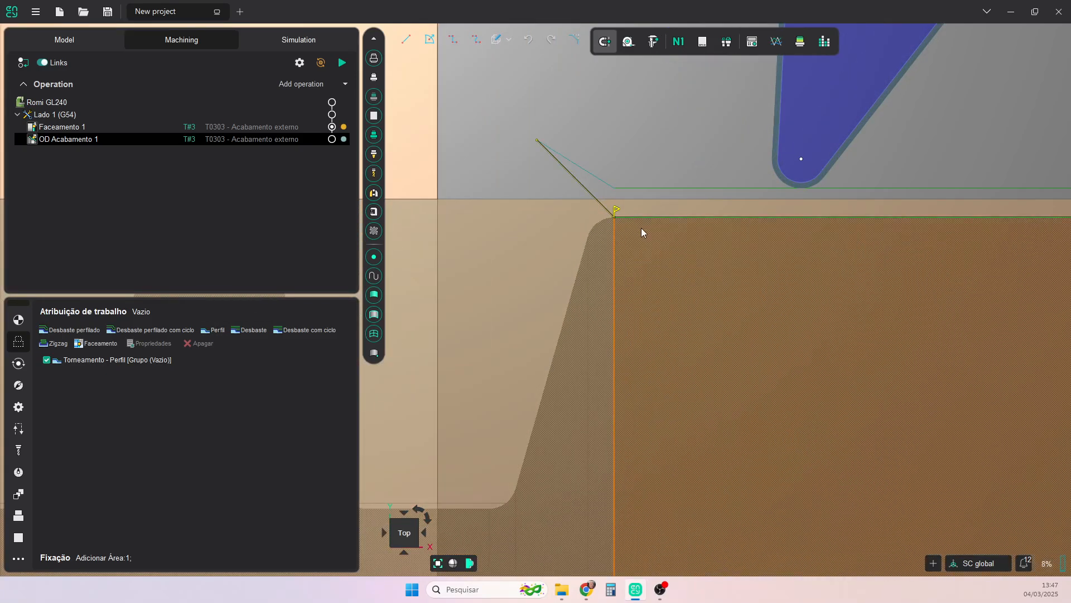
{"action": "scroll", "coordinate": [630, 229], "scroll_direction": "down", "scroll_amount": 2}
{"action": "scroll", "coordinate": [622, 233], "scroll_direction": "up", "scroll_amount": 3}
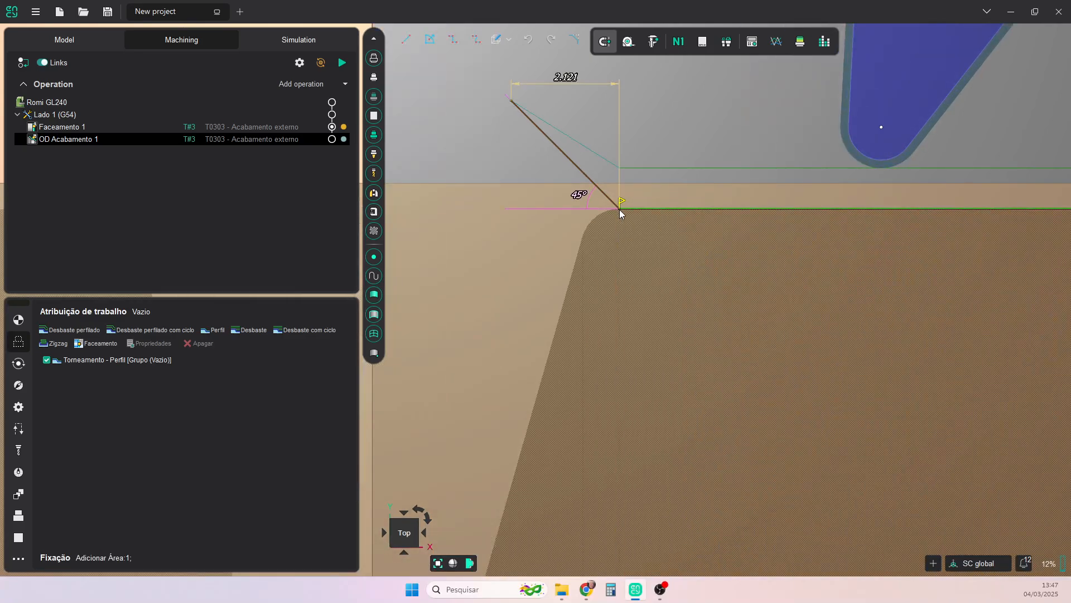
{"action": "scroll", "coordinate": [623, 215], "scroll_direction": "up", "scroll_amount": 2}
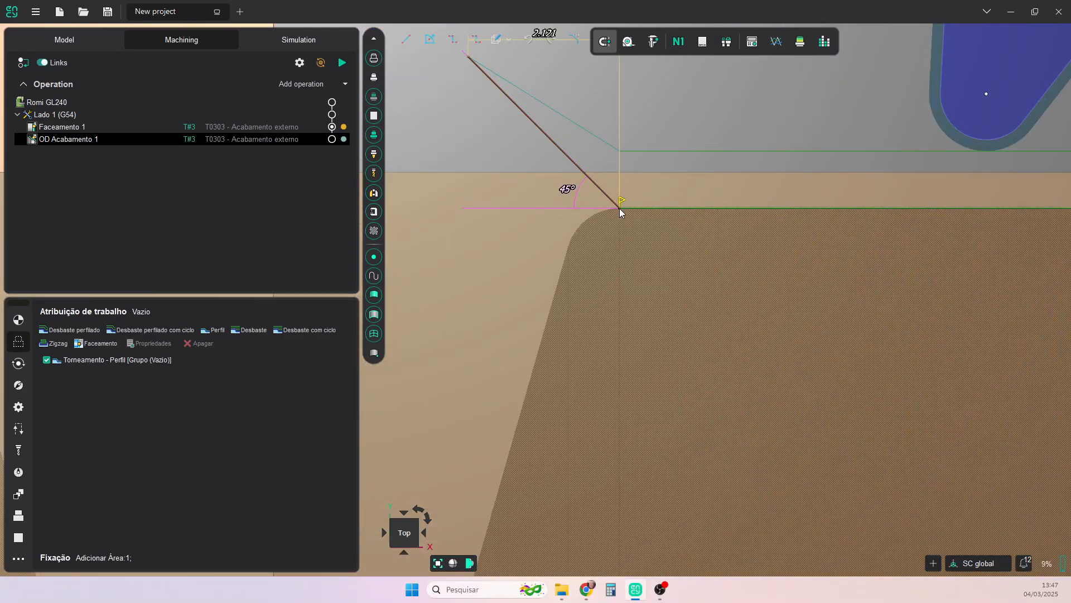
{"action": "left_click_drag", "start_coordinate": [622, 213], "coordinate": [547, 197]}
{"action": "scroll", "coordinate": [586, 229], "scroll_direction": "down", "scroll_amount": 6}
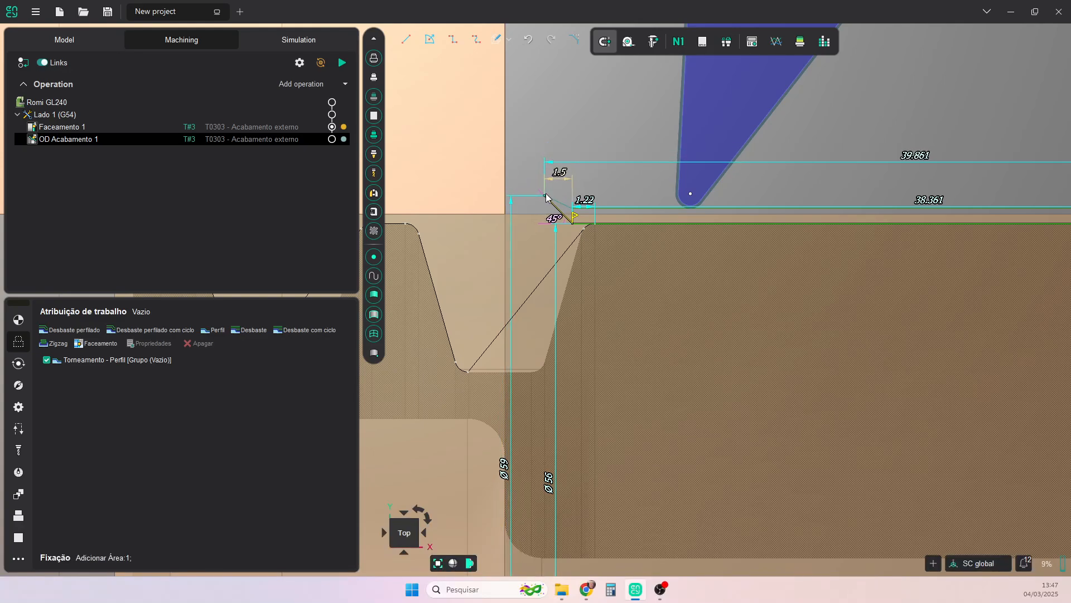
- Move the start point of the finishing profile up the free end face to the beginning of the outer corner
{"action": "scroll", "coordinate": [896, 291], "scroll_direction": "down", "scroll_amount": 8}
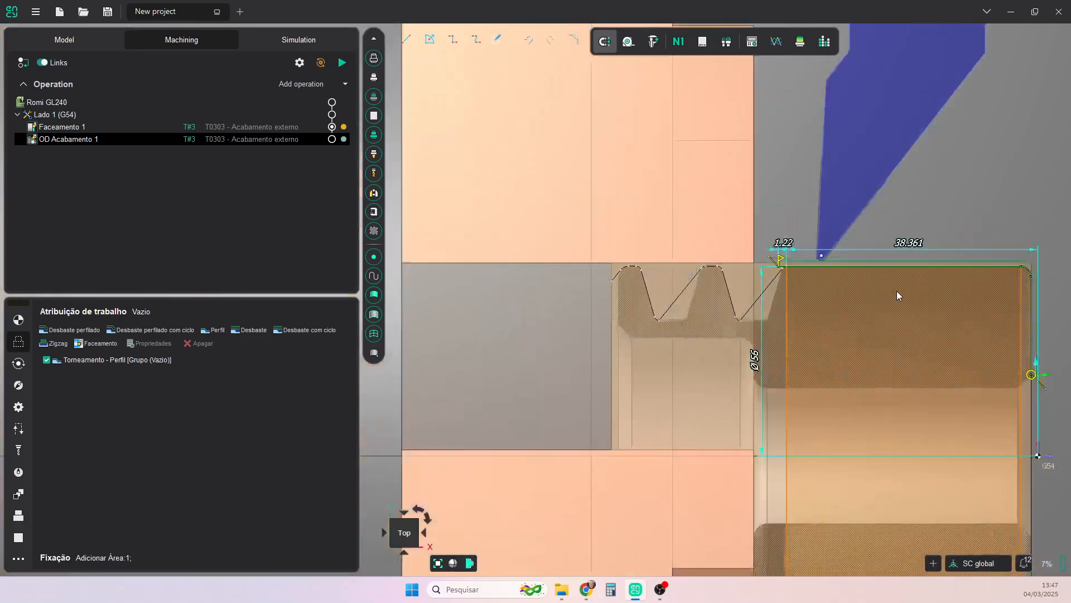
{"action": "middle_click_drag", "start_coordinate": [877, 293], "coordinate": [644, 242]}
{"action": "scroll", "coordinate": [780, 294], "scroll_direction": "up", "scroll_amount": 4}
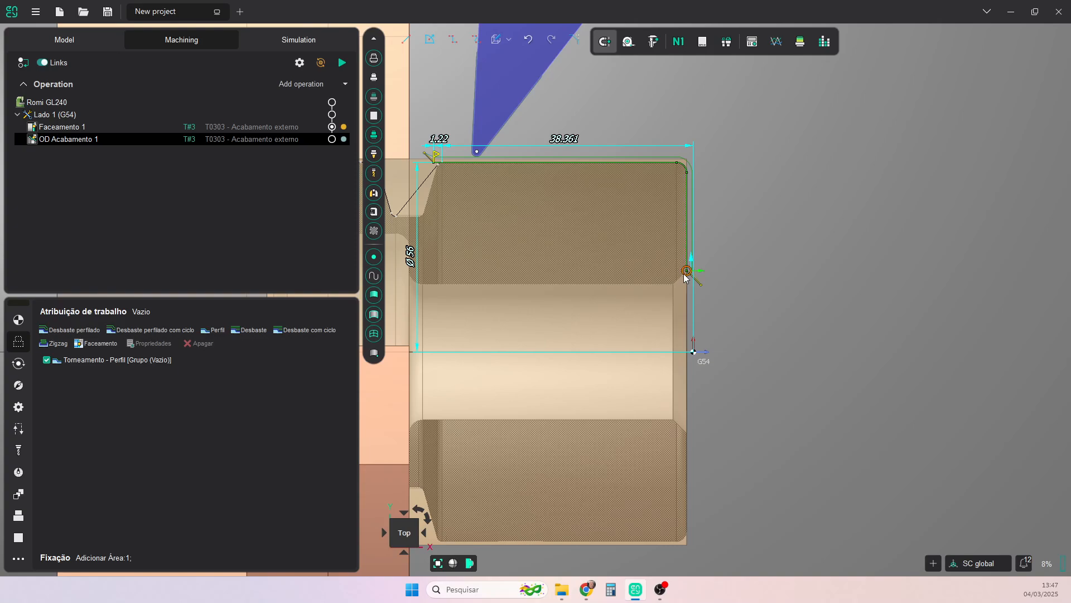
{"action": "left_click_drag", "start_coordinate": [686, 270], "coordinate": [687, 173]}
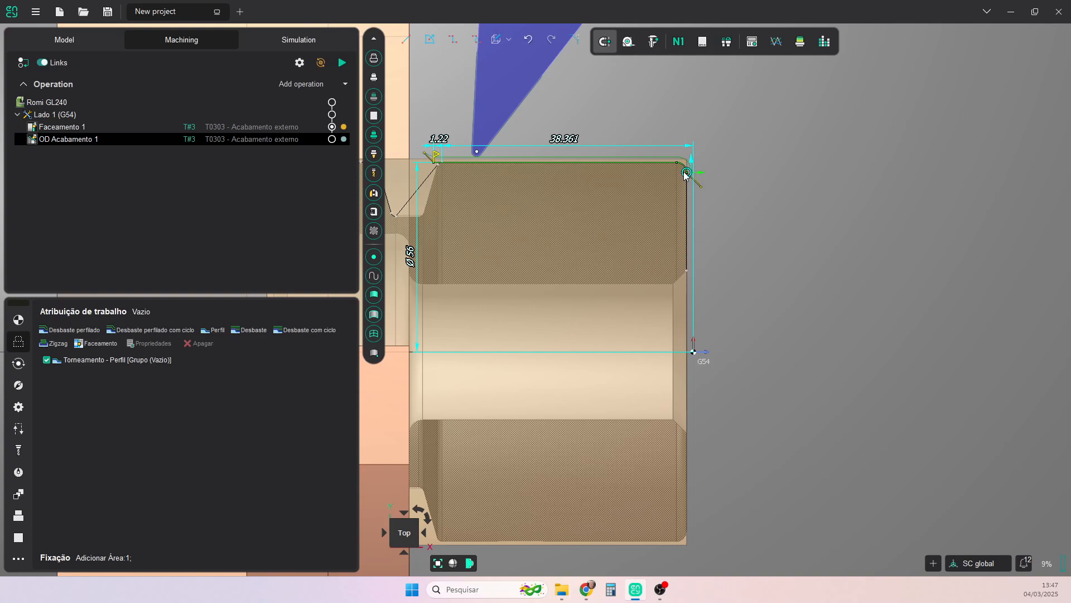
- Generate the toolpath of the outer finishing operation
{"action": "scroll", "coordinate": [751, 275], "scroll_direction": "down", "scroll_amount": 3}
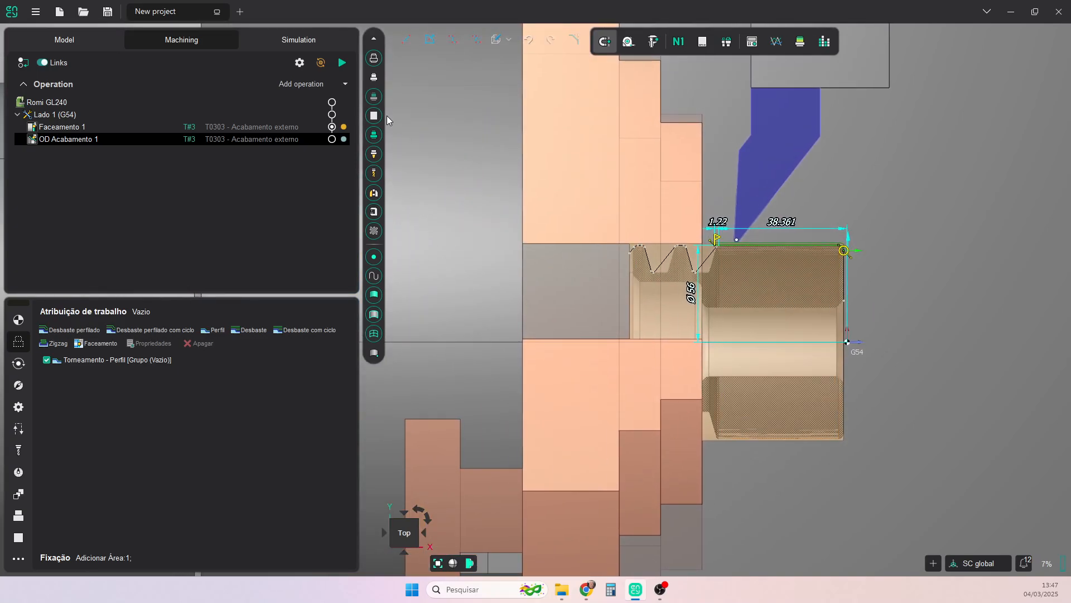
{"action": "left_click", "coordinate": [347, 64]}
{"action": "scroll", "coordinate": [874, 299], "scroll_direction": "up", "scroll_amount": 2}
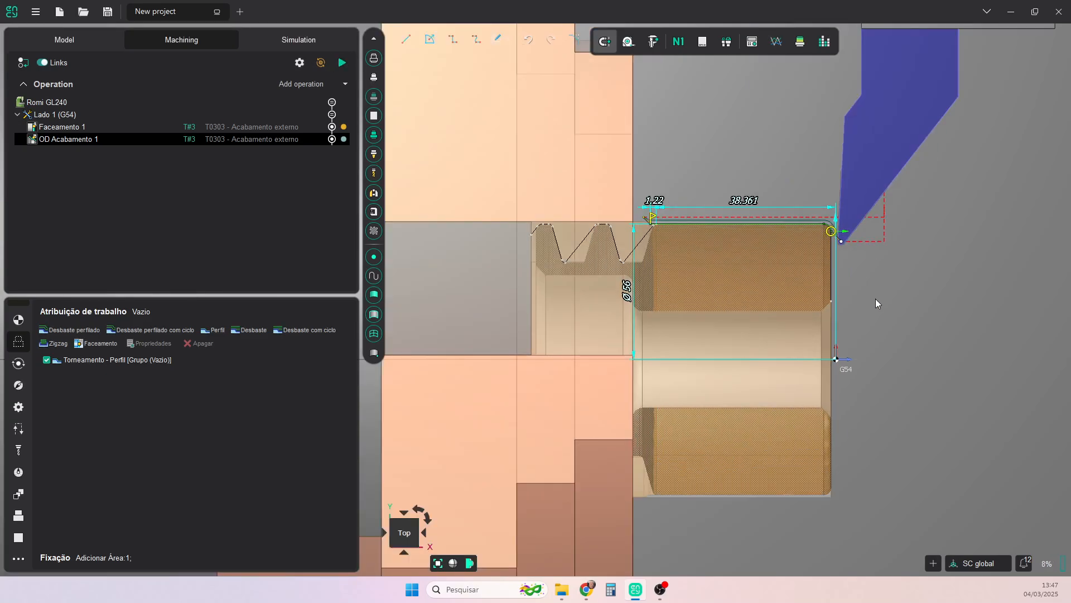
- Compare the machined workpiece with the part model, switch off the section view to check the outer surfaces, and leave the comparison
{"action": "left_click", "coordinate": [800, 43]}
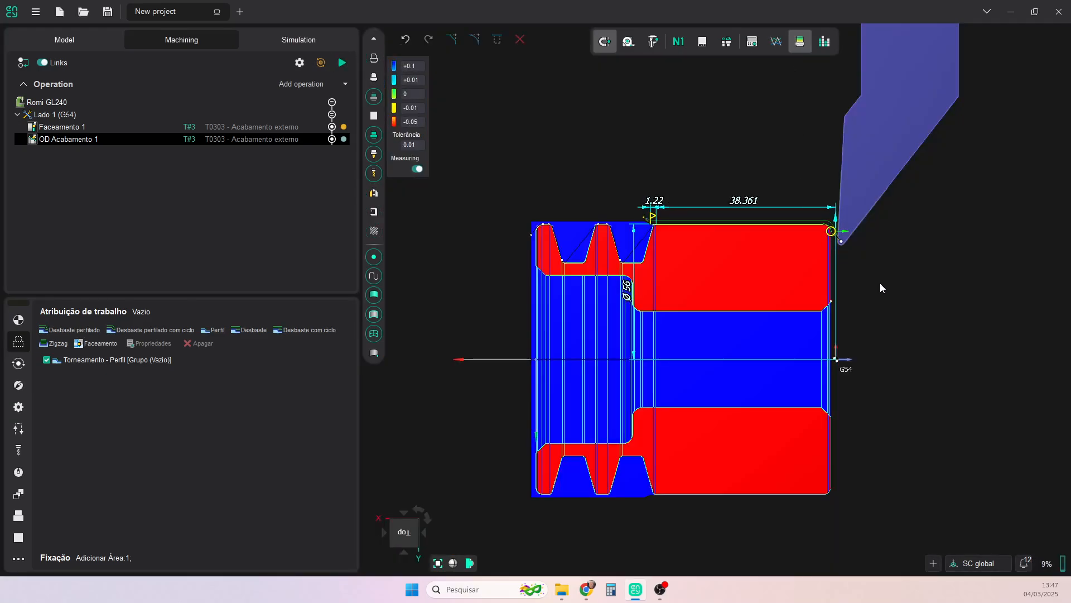
{"action": "left_click", "coordinate": [470, 564]}
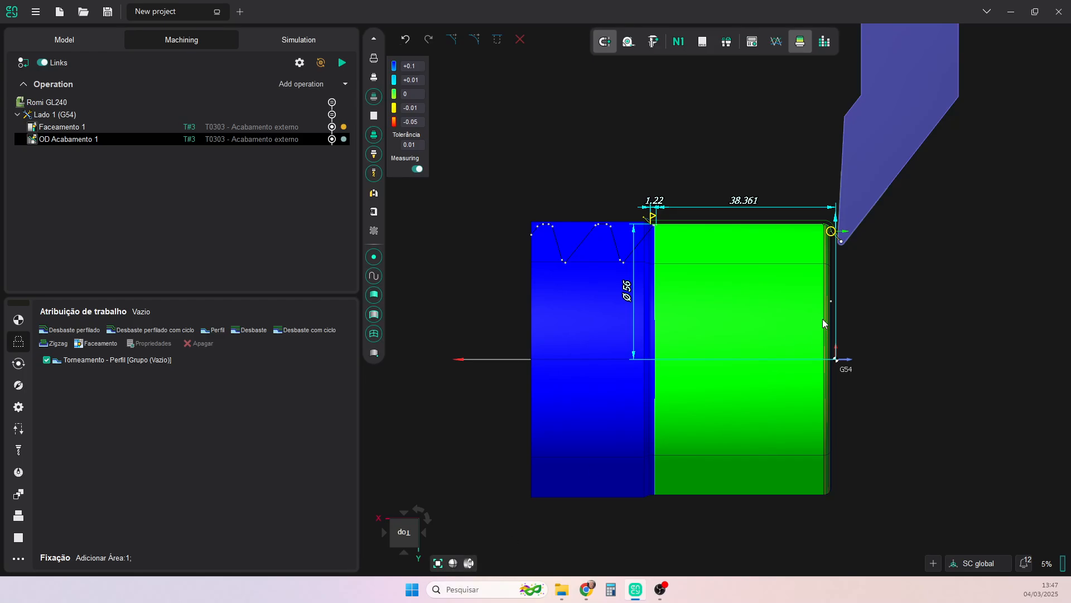
{"action": "scroll", "coordinate": [802, 284], "scroll_direction": "up", "scroll_amount": 2}
{"action": "left_click", "coordinate": [798, 48]}
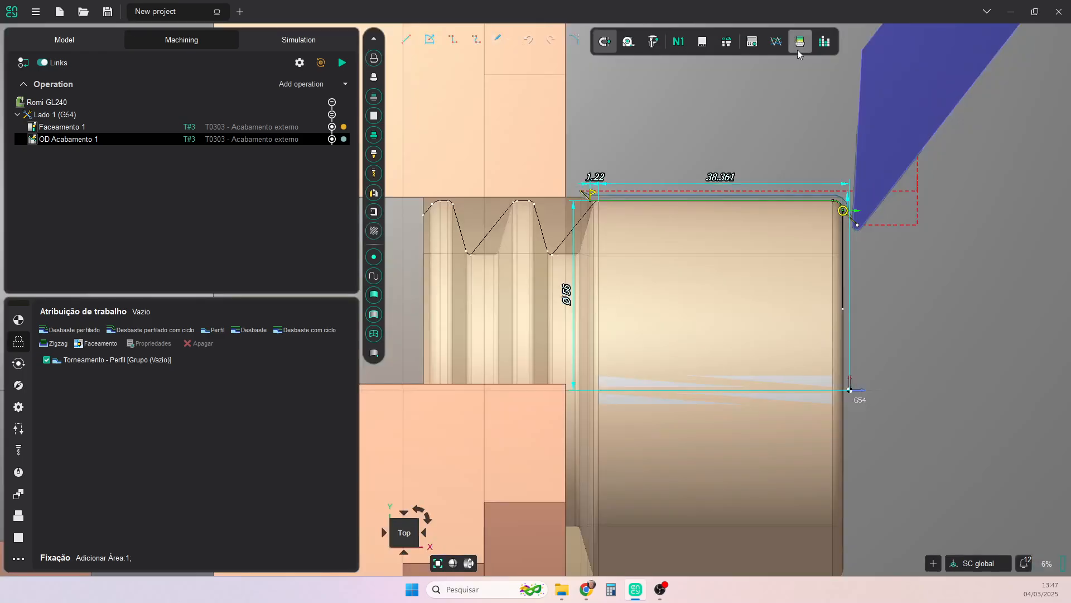
- Inspect the central bore at the part's free end and add a Tornear Furação operation for it under Lado 1 (G54)
{"action": "scroll", "coordinate": [933, 322], "scroll_direction": "down", "scroll_amount": 5}
{"action": "middle_click_drag", "start_coordinate": [933, 321], "coordinate": [826, 299]}
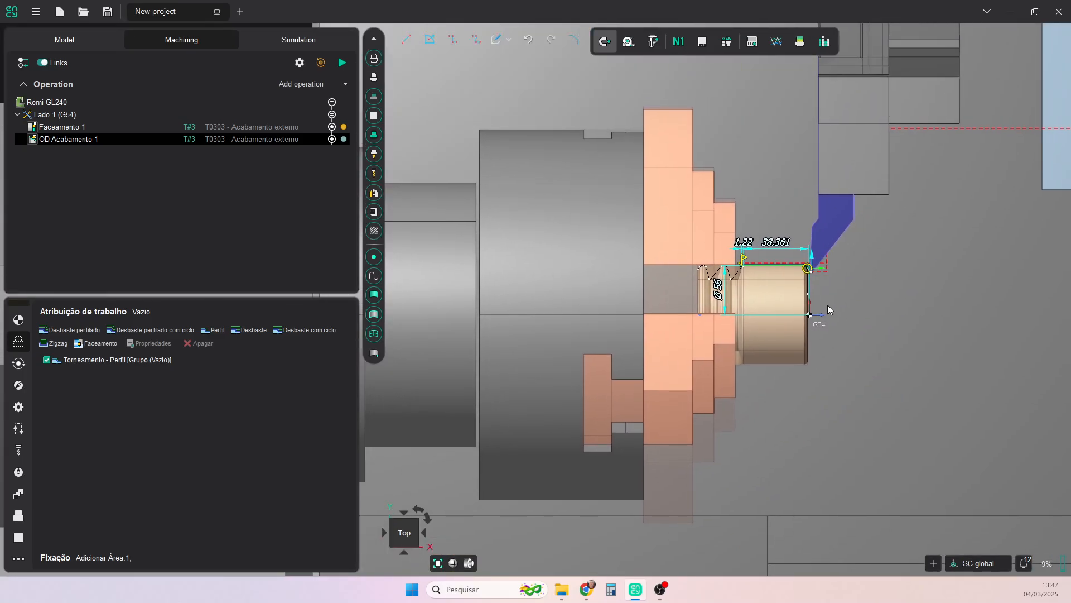
{"action": "scroll", "coordinate": [828, 305], "scroll_direction": "up", "scroll_amount": 2}
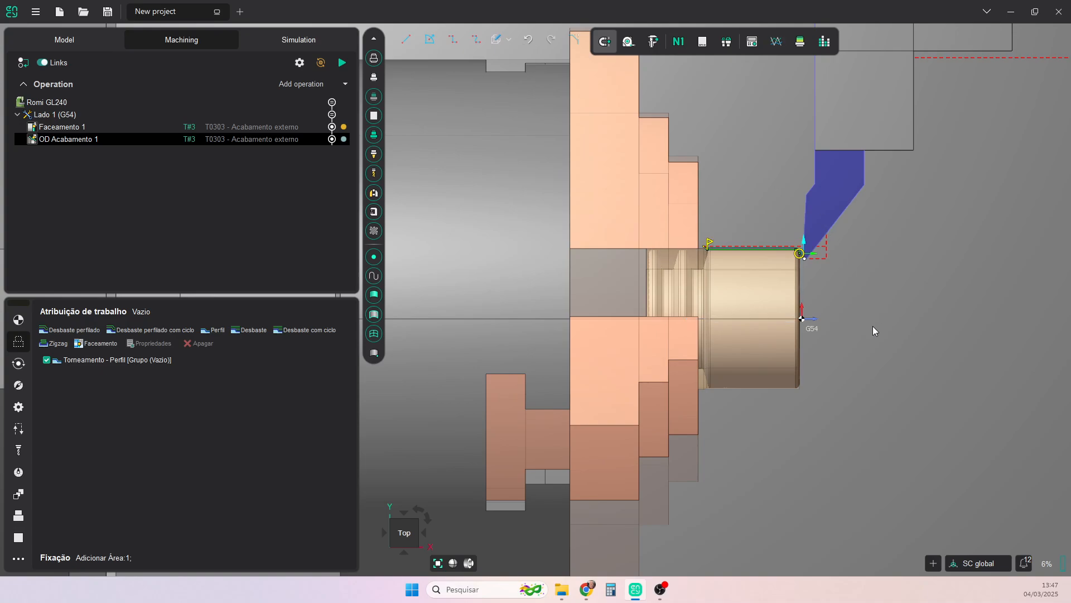
{"action": "right_click_drag", "start_coordinate": [836, 313], "coordinate": [827, 311]}
{"action": "scroll", "coordinate": [798, 318], "scroll_direction": "down", "scroll_amount": 7}
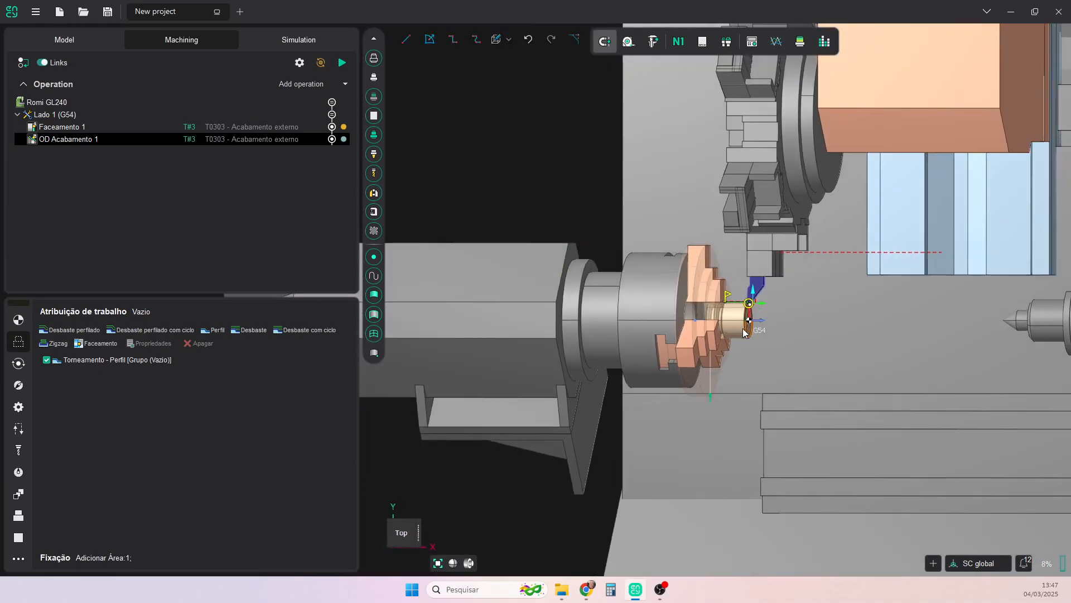
{"action": "right_click_drag", "start_coordinate": [743, 333], "coordinate": [752, 324]}
{"action": "scroll", "coordinate": [751, 329], "scroll_direction": "up", "scroll_amount": 10}
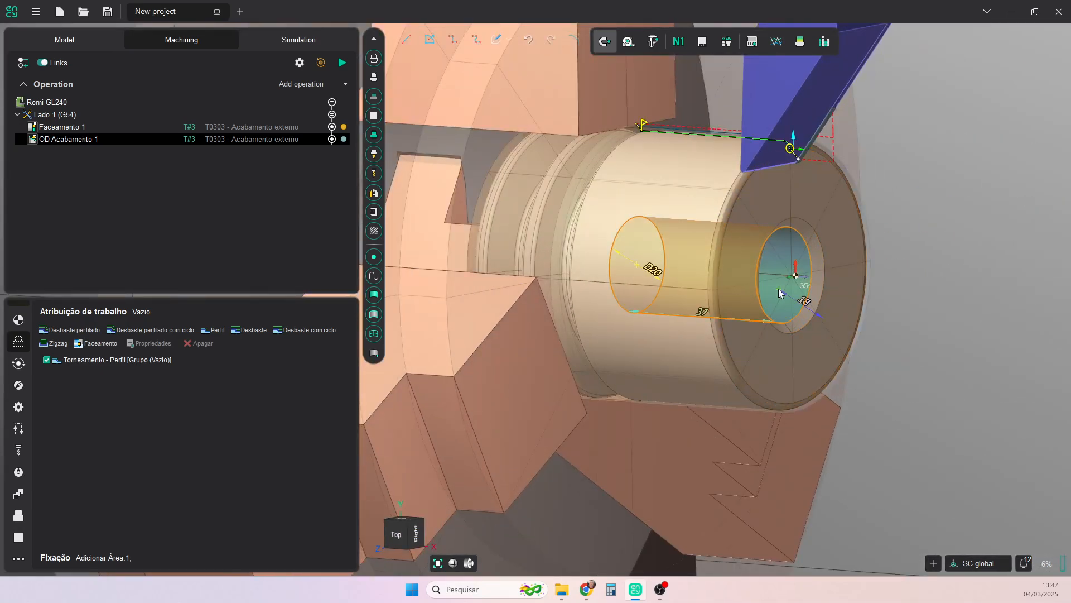
{"action": "scroll", "coordinate": [780, 292], "scroll_direction": "down", "scroll_amount": 5}
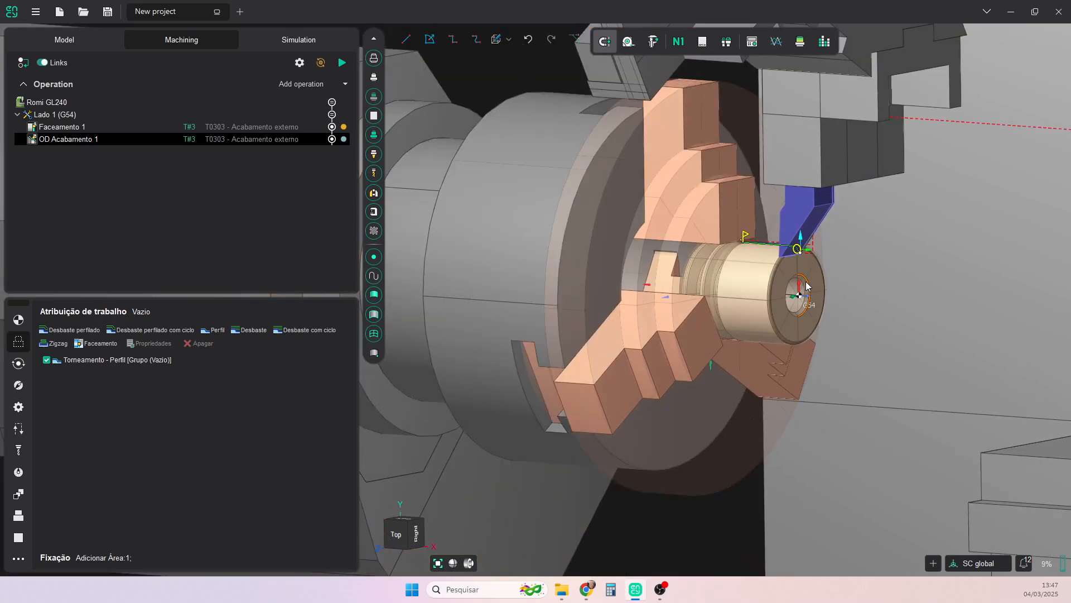
{"action": "left_click", "coordinate": [345, 84]}
{"action": "mouse_move", "coordinate": [343, 115]}
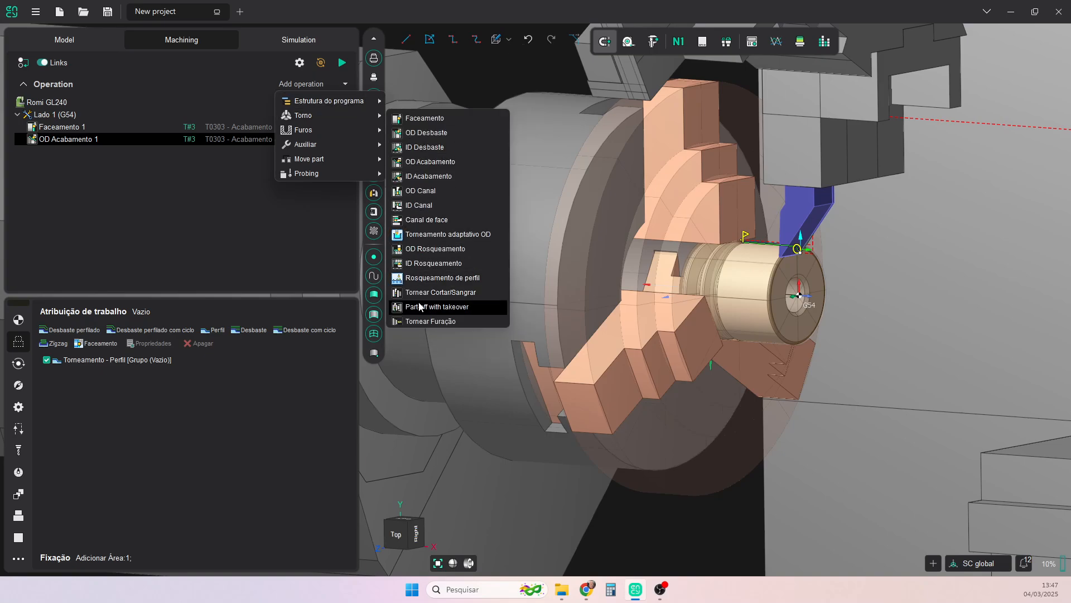
{"action": "left_click", "coordinate": [430, 321]}
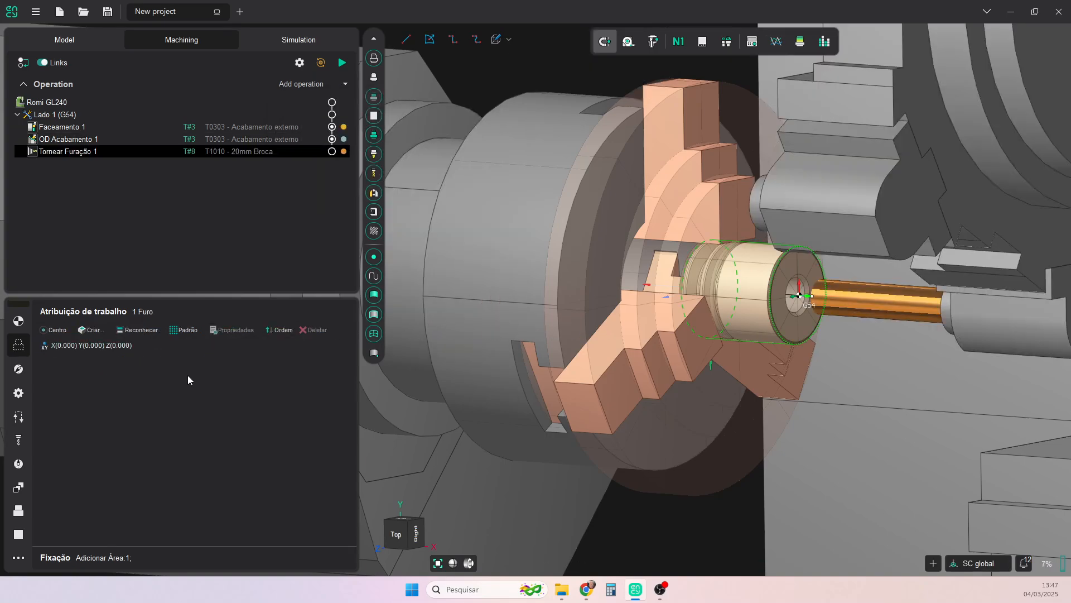
- Mount the drilling operation's T1010 - 20mm Broca tool on connector 10 - ID Block and check its position on the turret
{"action": "left_click", "coordinate": [19, 443]}
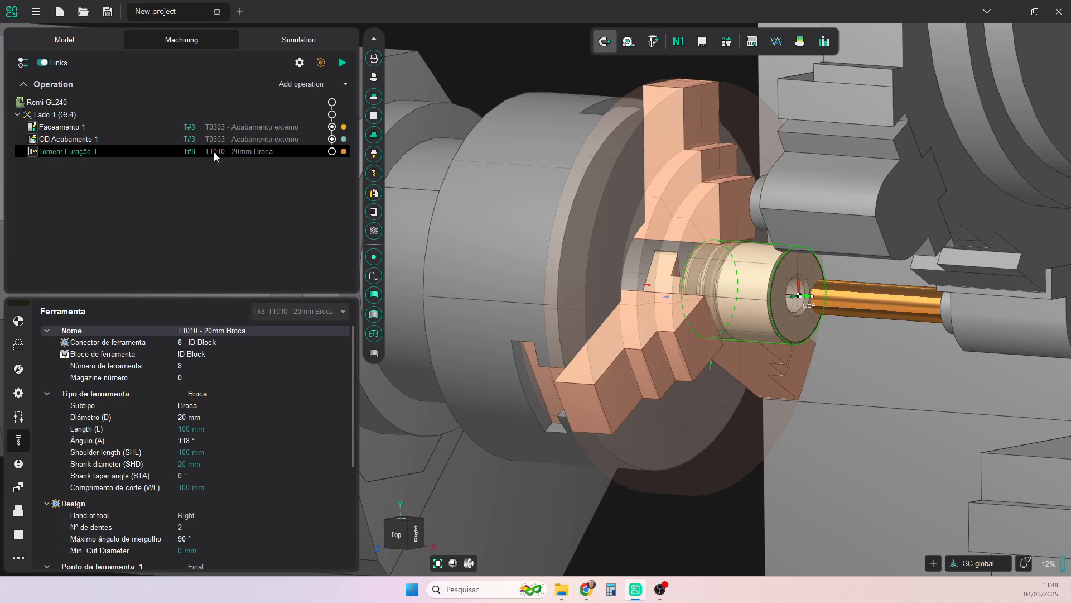
{"action": "left_click", "coordinate": [214, 342]}
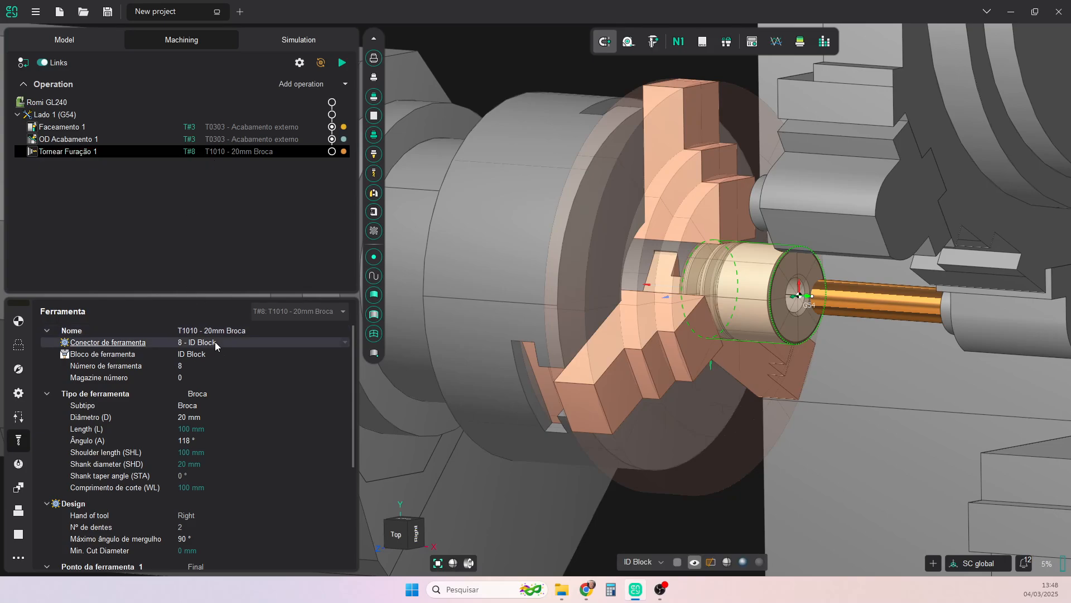
{"action": "left_click", "coordinate": [215, 342]}
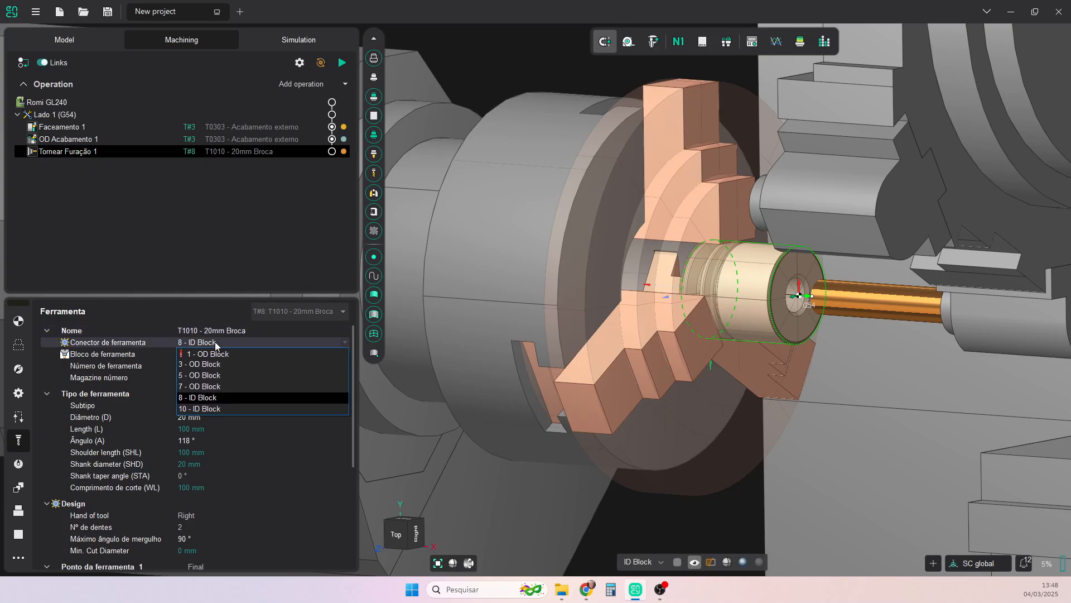
{"action": "left_click", "coordinate": [207, 409]}
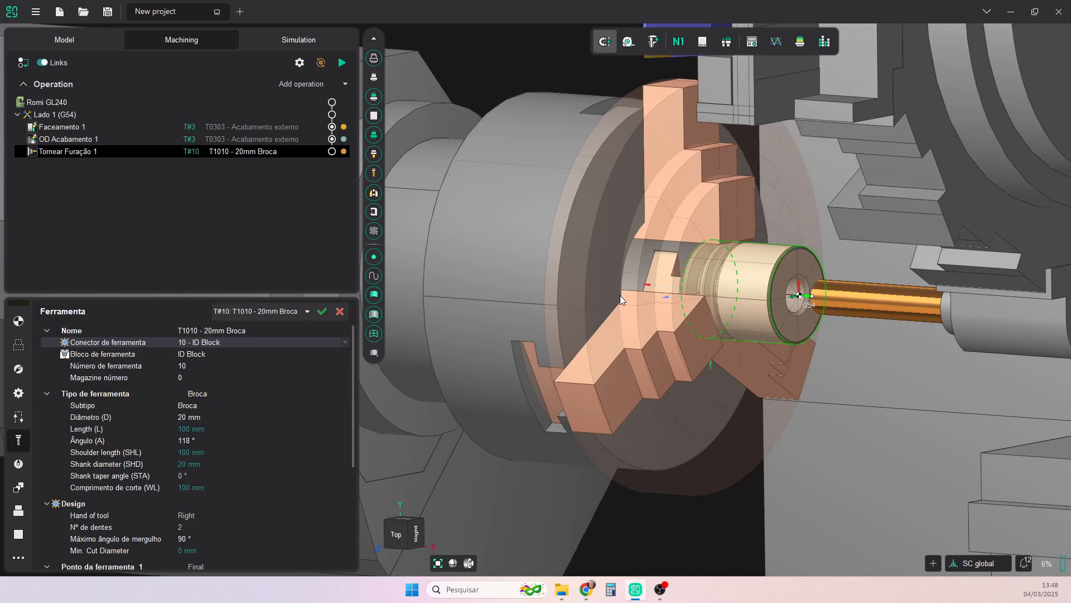
{"action": "scroll", "coordinate": [706, 298], "scroll_direction": "down", "scroll_amount": 3}
{"action": "middle_click_drag", "start_coordinate": [706, 299], "coordinate": [736, 295]}
{"action": "scroll", "coordinate": [751, 302], "scroll_direction": "up", "scroll_amount": 4}
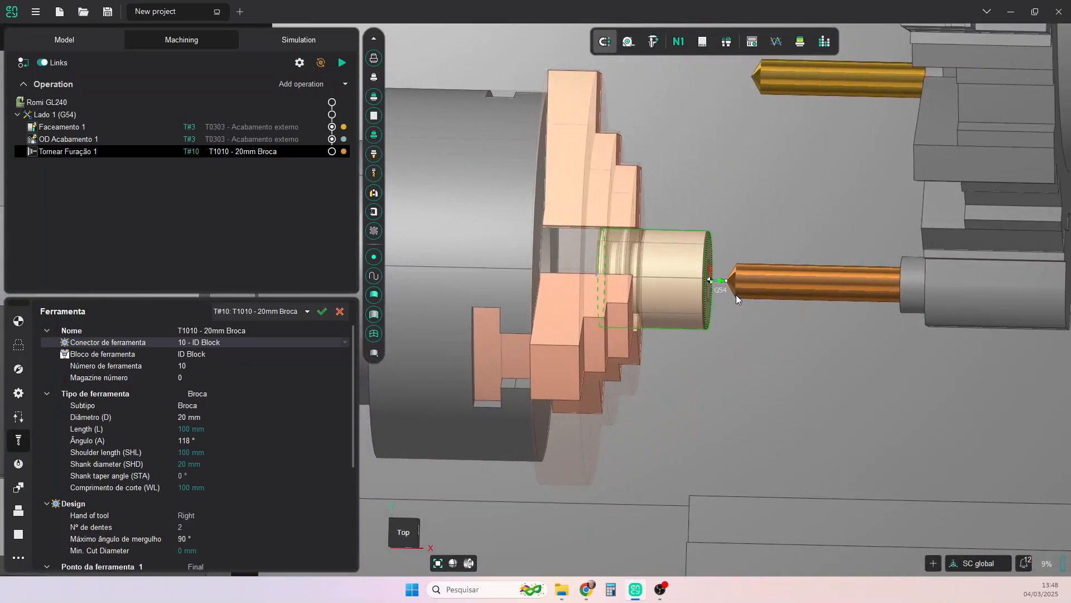
- Set the hole's tip compensation to the drill-point option (Ponta da...) for the hole at X0 Y0 Z0
{"action": "left_click", "coordinate": [19, 344]}
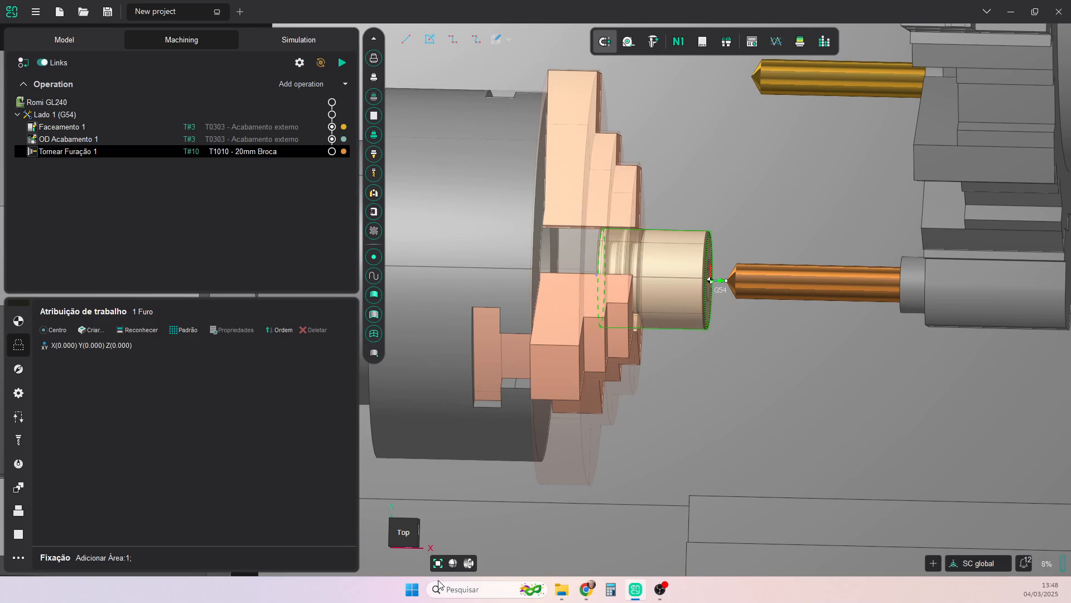
{"action": "left_click", "coordinate": [405, 534]}
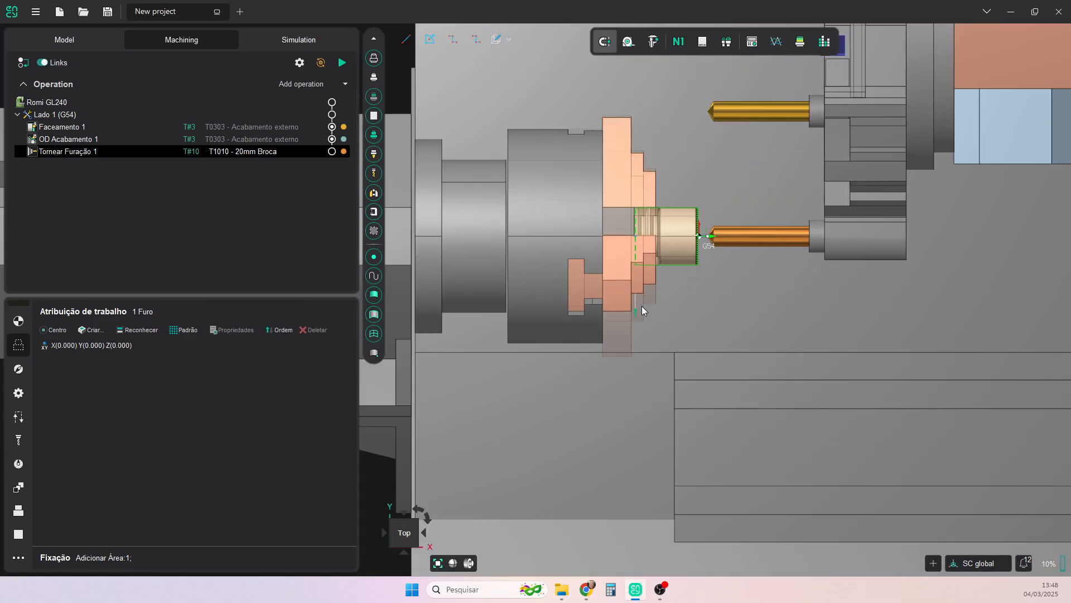
{"action": "scroll", "coordinate": [682, 278], "scroll_direction": "up", "scroll_amount": 2}
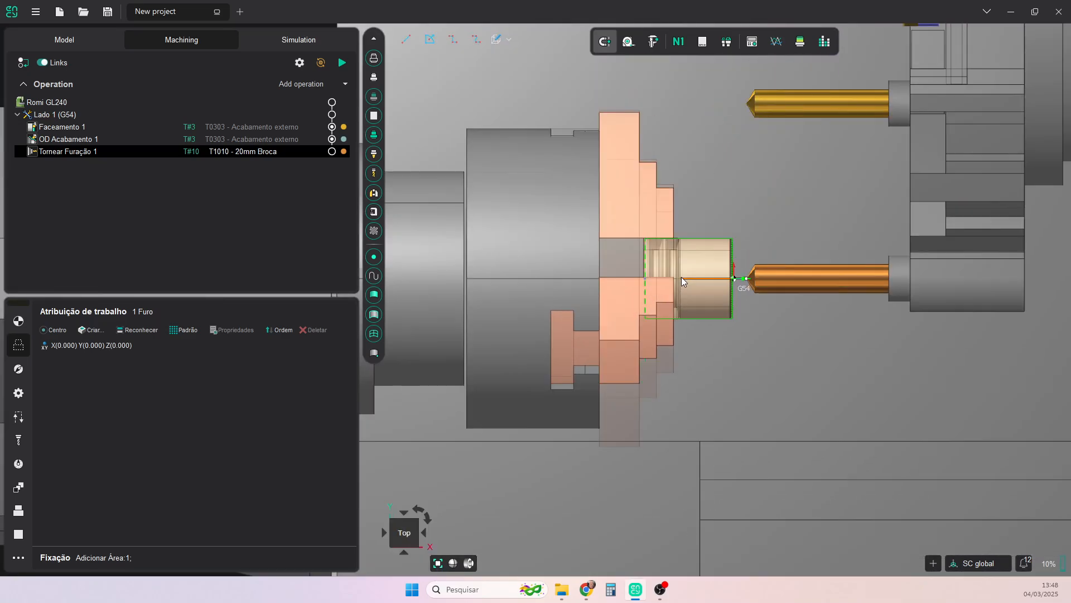
{"action": "double_click", "coordinate": [62, 345]}
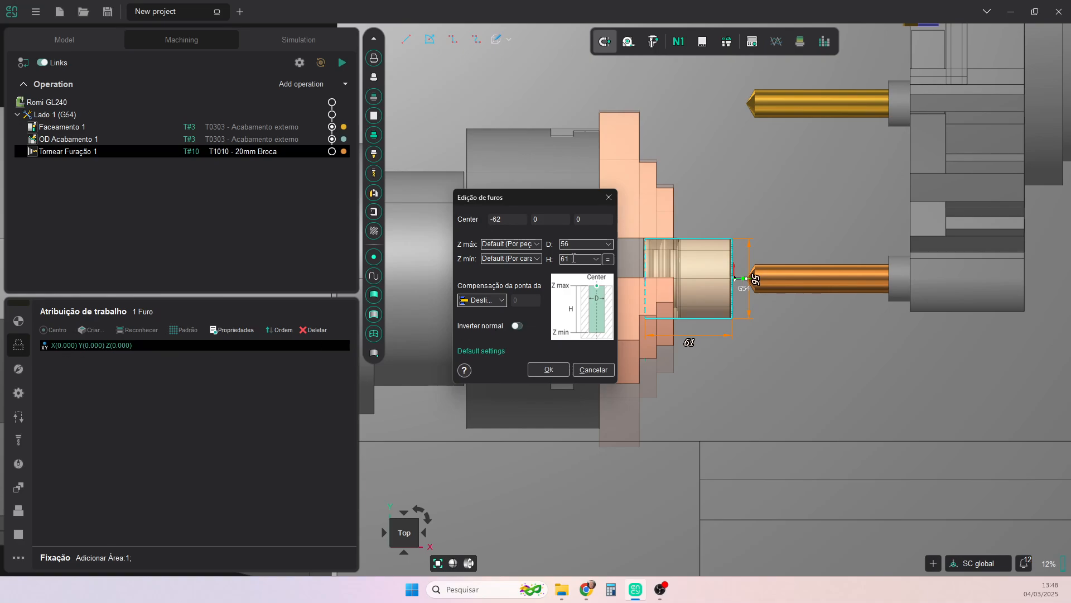
{"action": "left_click", "coordinate": [501, 301]}
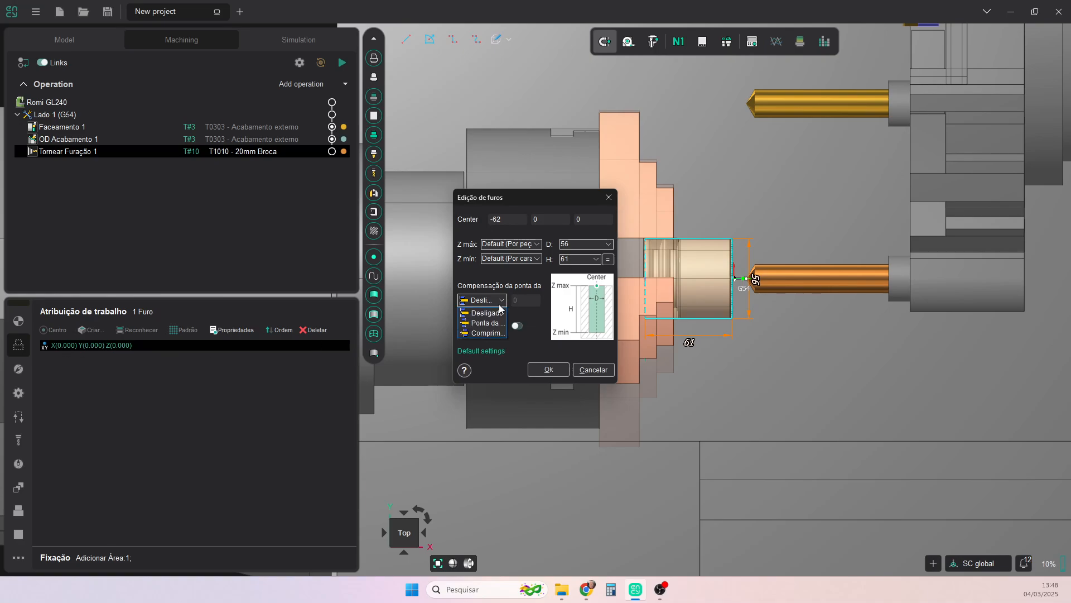
{"action": "left_click", "coordinate": [492, 323]}
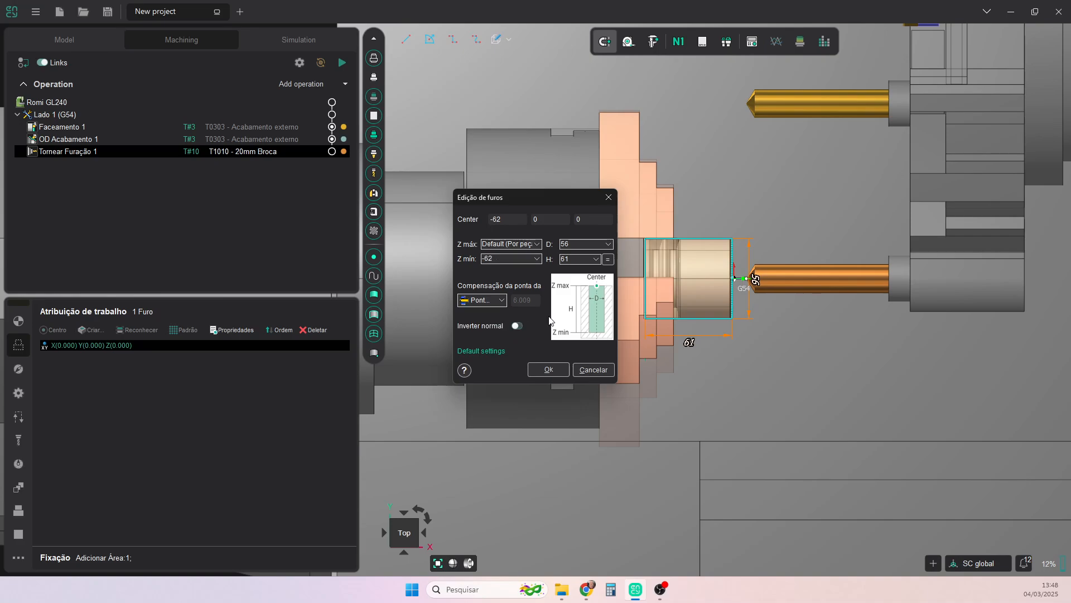
{"action": "left_click", "coordinate": [548, 369]}
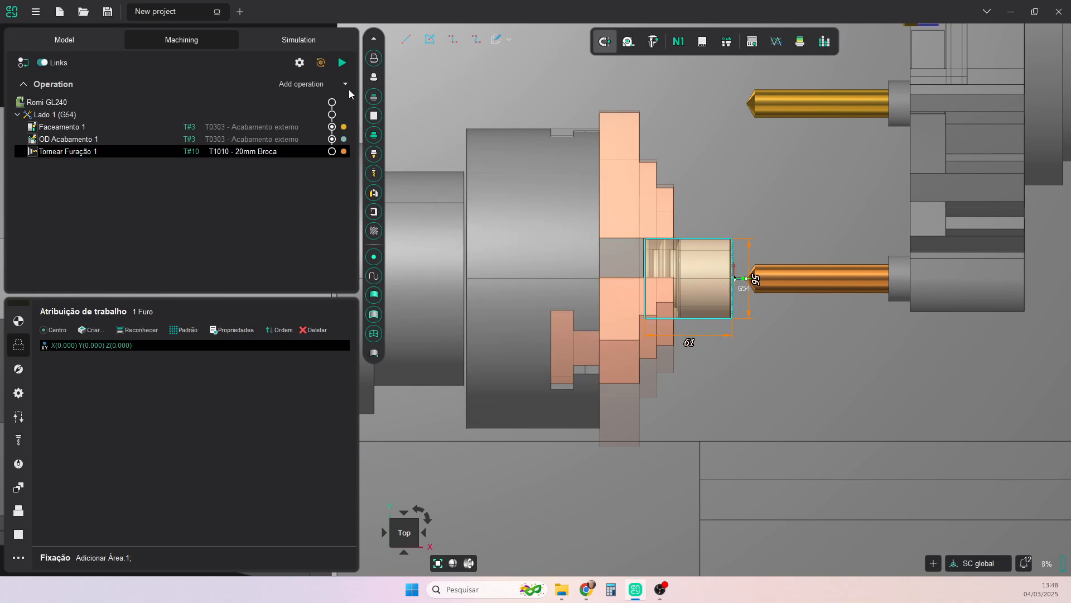
- Set the drilling type of the operation's strategy to Remove-Cavaco
{"action": "left_click", "coordinate": [18, 369]}
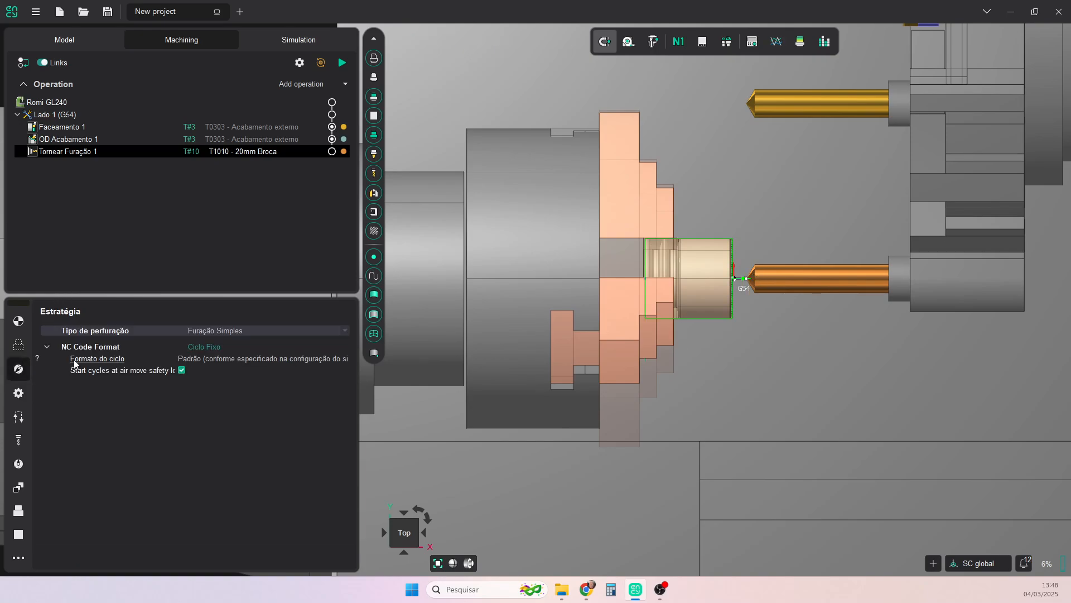
{"action": "left_click", "coordinate": [288, 333]}
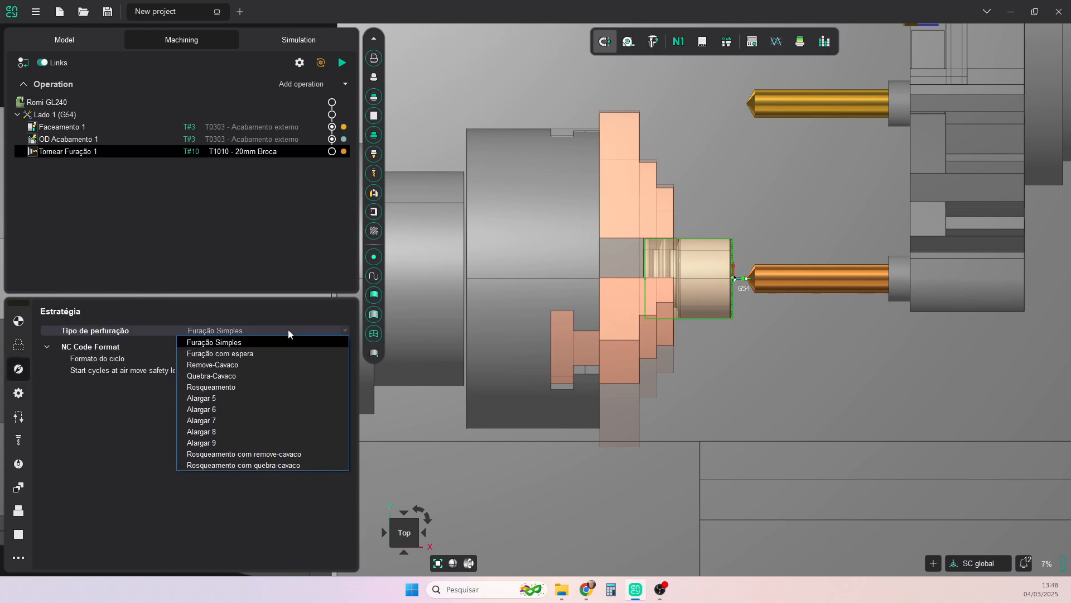
{"action": "left_click", "coordinate": [229, 366]}
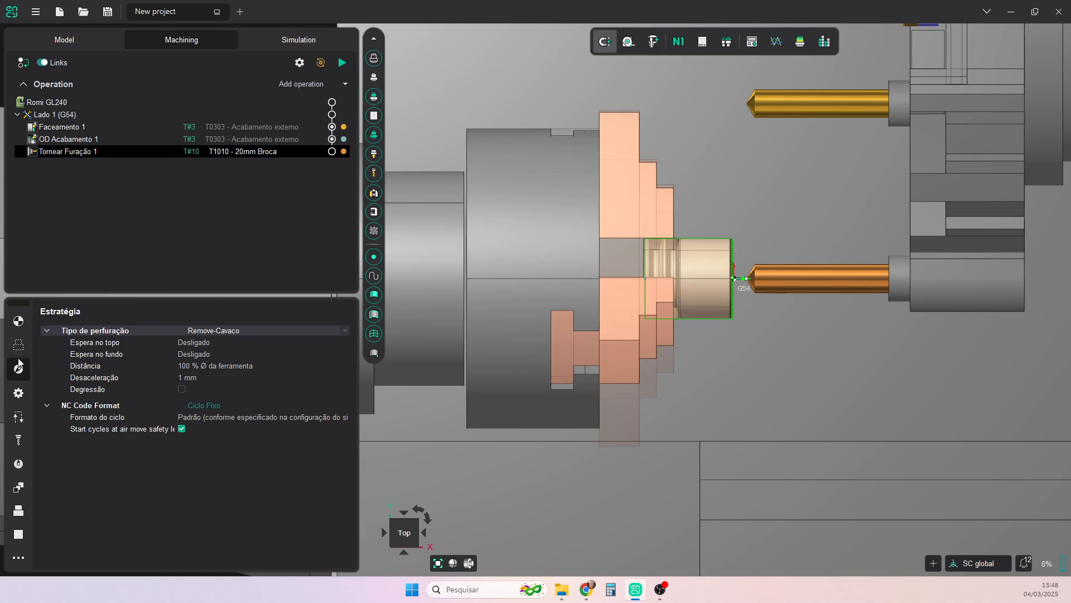
- Review the drilling operation's parameters and link settings, and generate its toolpath
{"action": "left_click", "coordinate": [19, 396]}
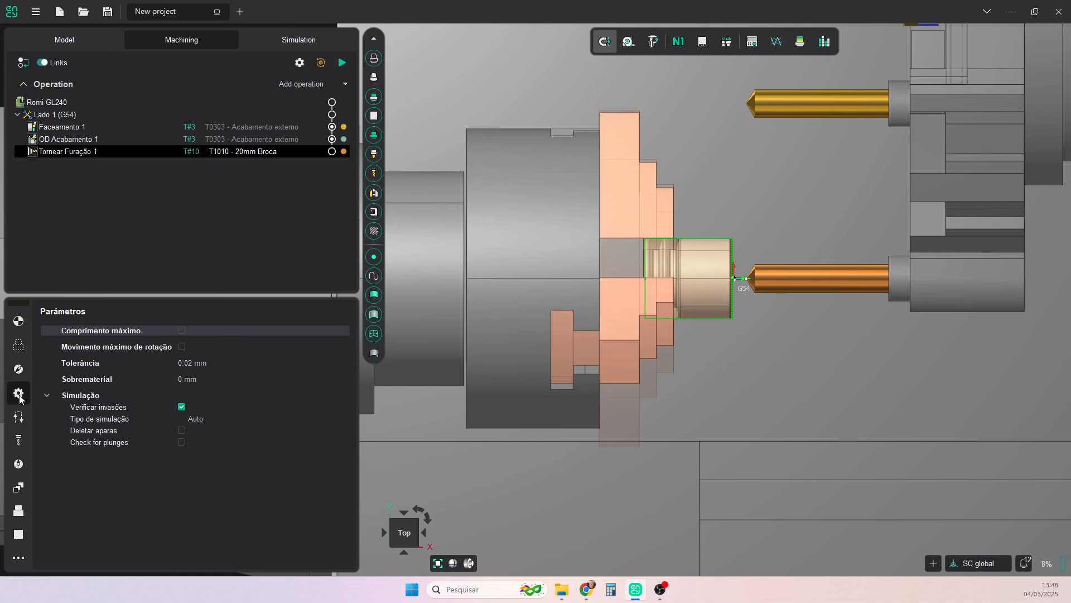
{"action": "left_click", "coordinate": [20, 417]}
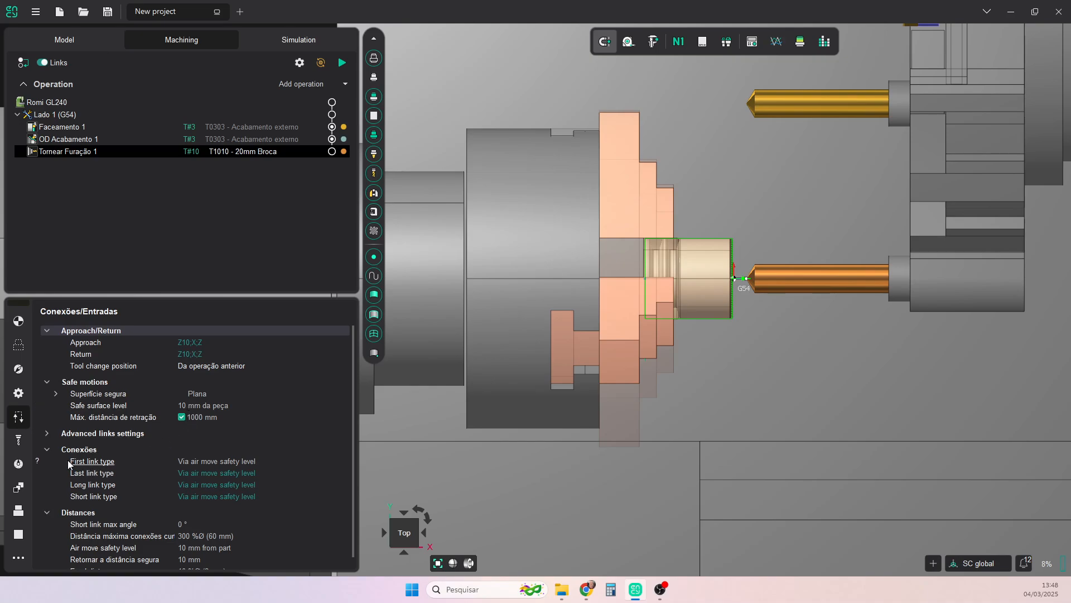
{"action": "scroll", "coordinate": [215, 480], "scroll_direction": "down", "scroll_amount": 1}
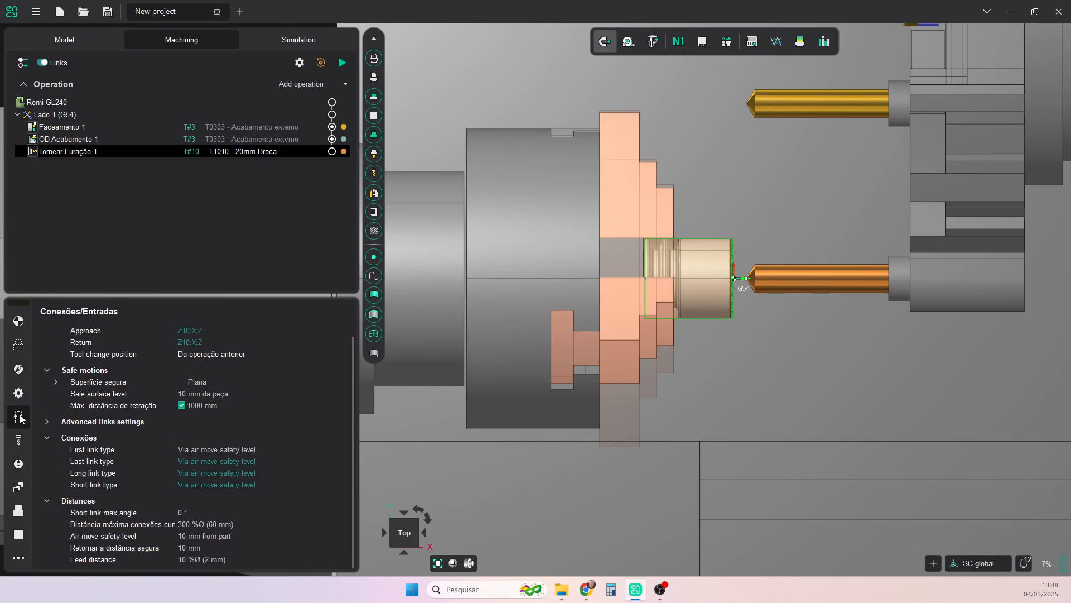
{"action": "left_click", "coordinate": [17, 346]}
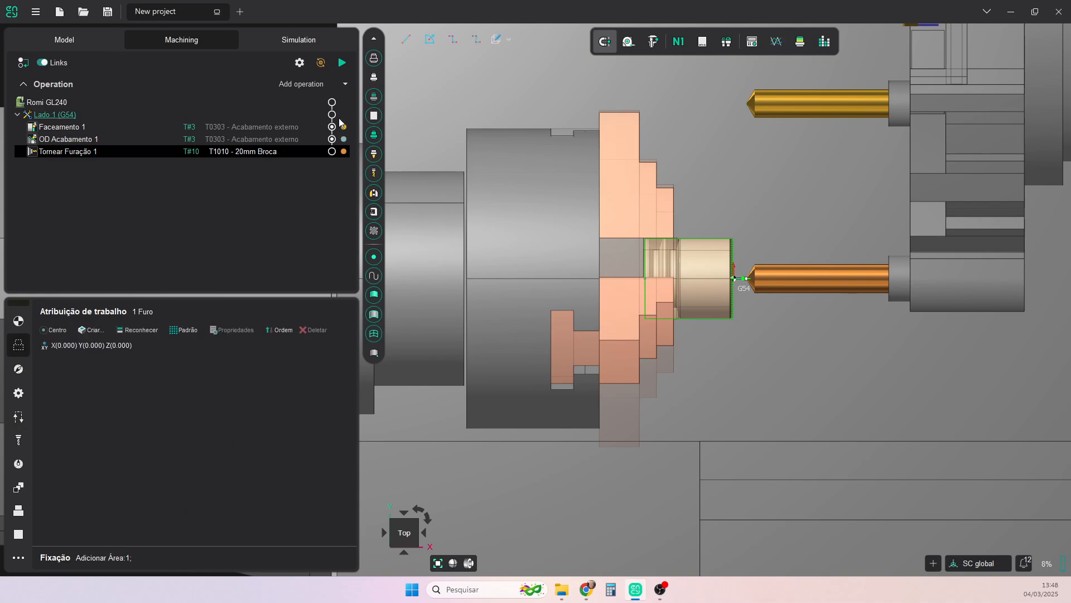
{"action": "left_click", "coordinate": [342, 62]}
{"action": "scroll", "coordinate": [657, 280], "scroll_direction": "up", "scroll_amount": 5}
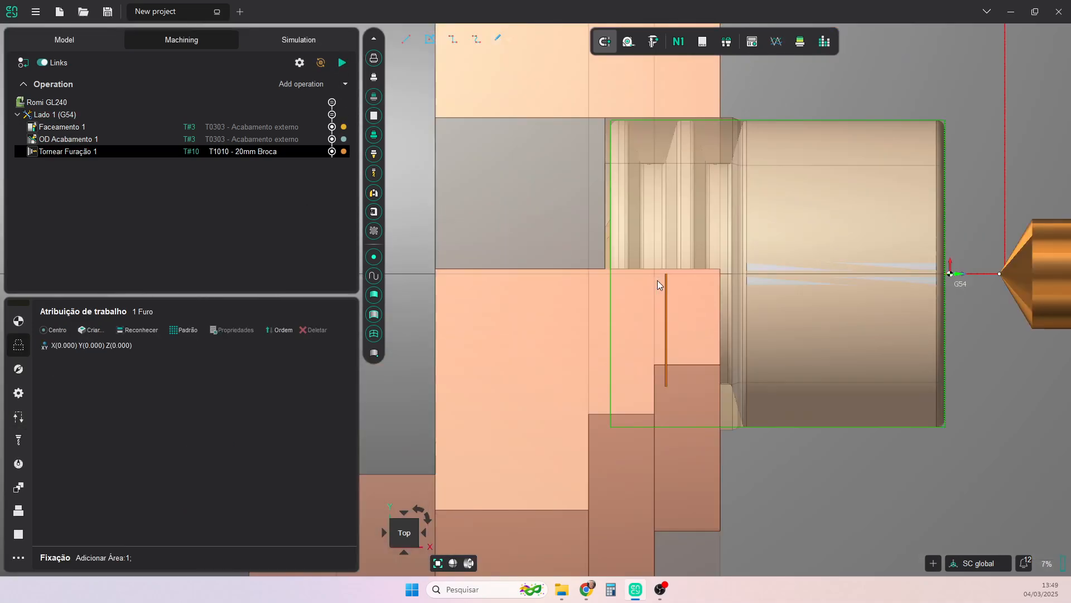
- Compare the machined workpiece with the part model in half section, examining the drilled bore's exit at the chuck-side face
{"action": "left_click", "coordinate": [801, 47]}
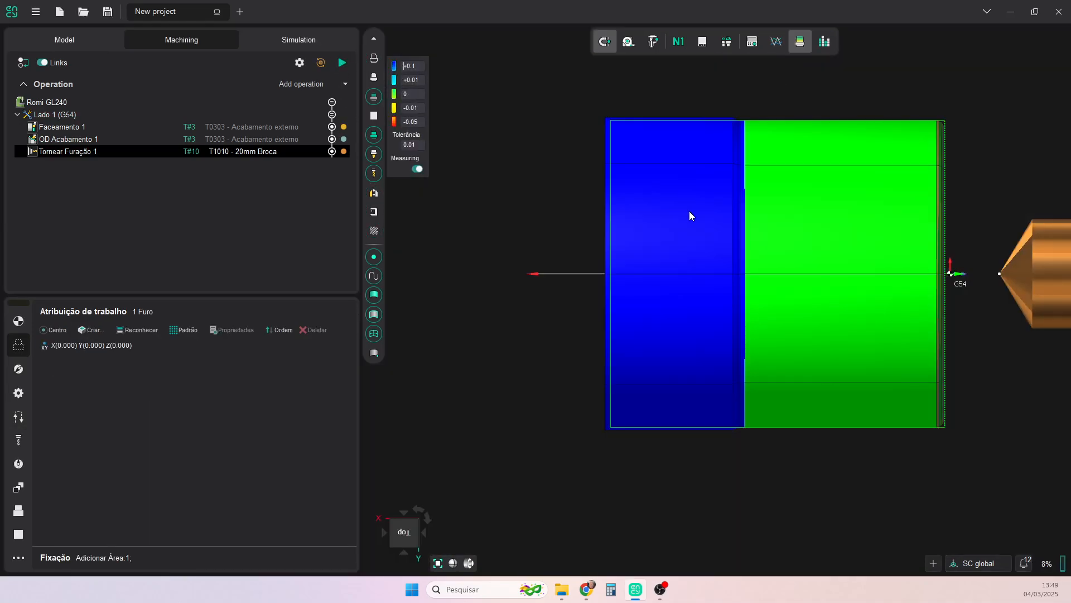
{"action": "left_click", "coordinate": [471, 564]}
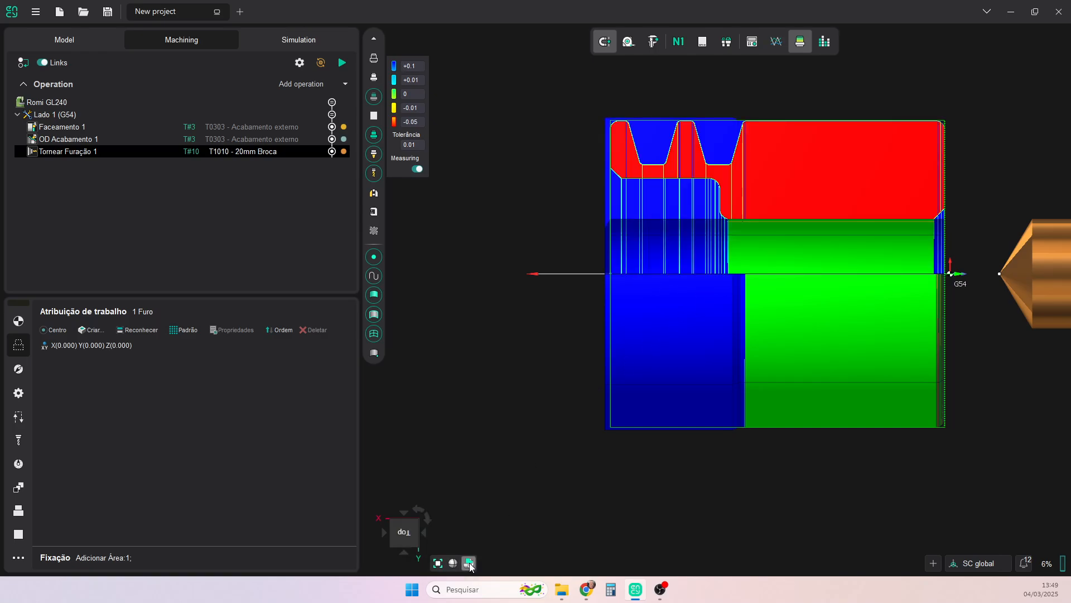
{"action": "left_click", "coordinate": [470, 564]}
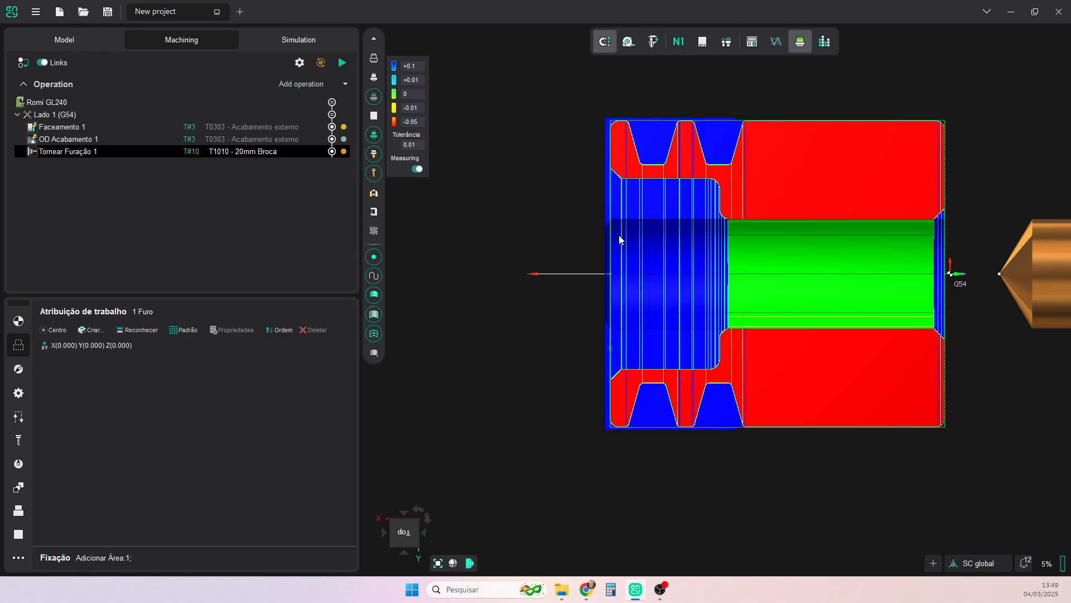
{"action": "scroll", "coordinate": [617, 232], "scroll_direction": "up", "scroll_amount": 3}
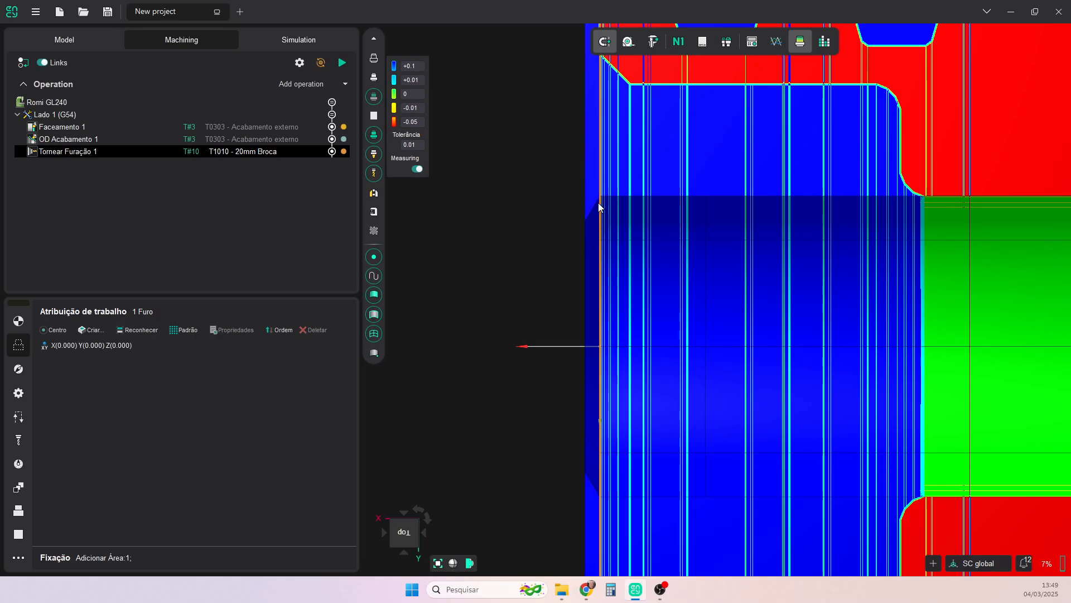
{"action": "scroll", "coordinate": [600, 208], "scroll_direction": "down", "scroll_amount": 2}
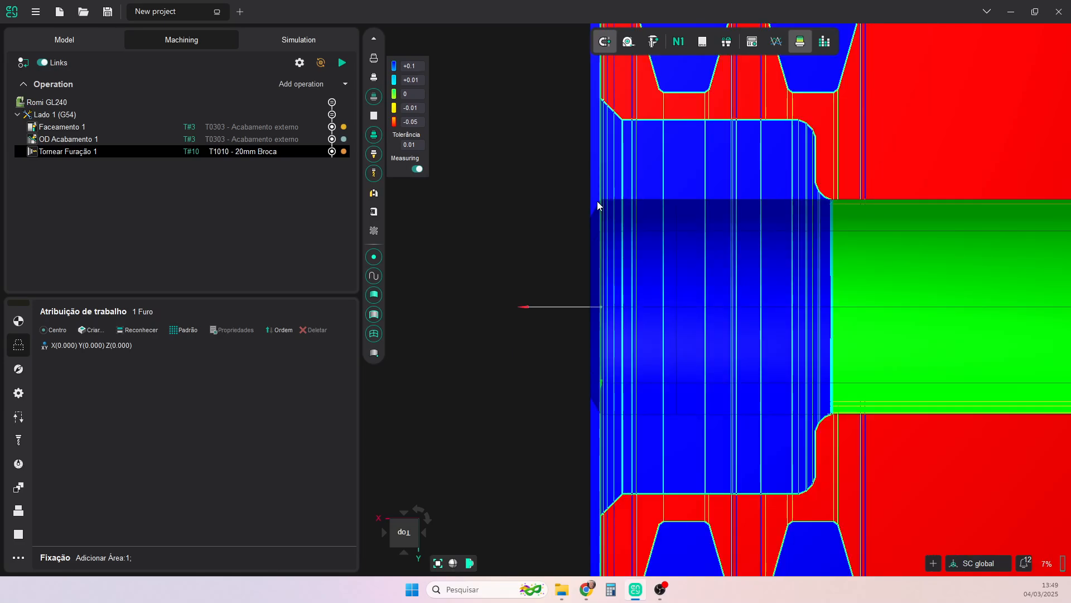
{"action": "scroll", "coordinate": [603, 215], "scroll_direction": "down", "scroll_amount": 2}
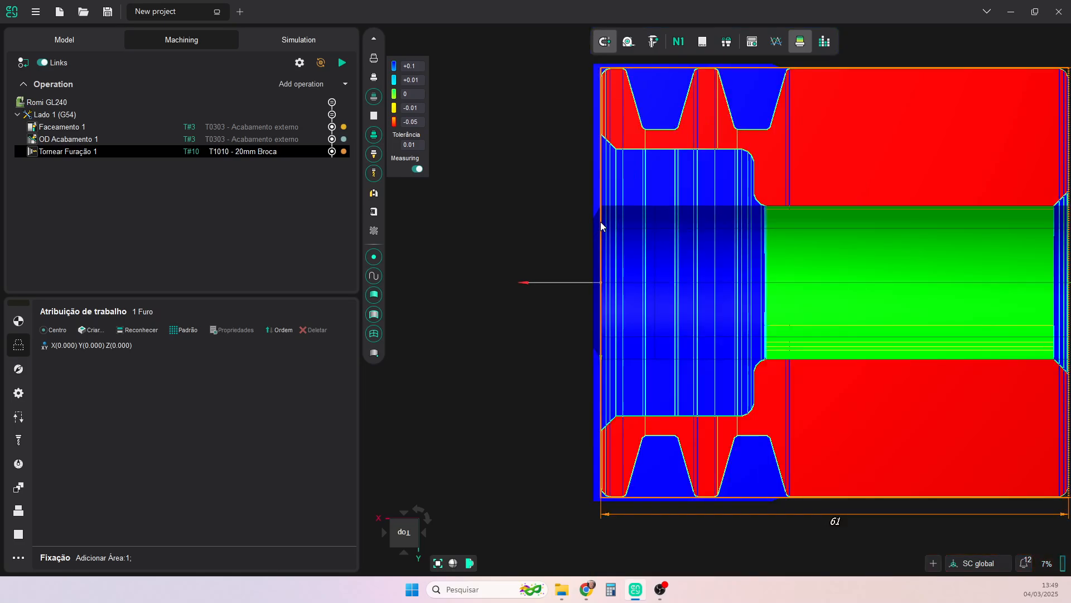
{"action": "left_click", "coordinate": [801, 41]}
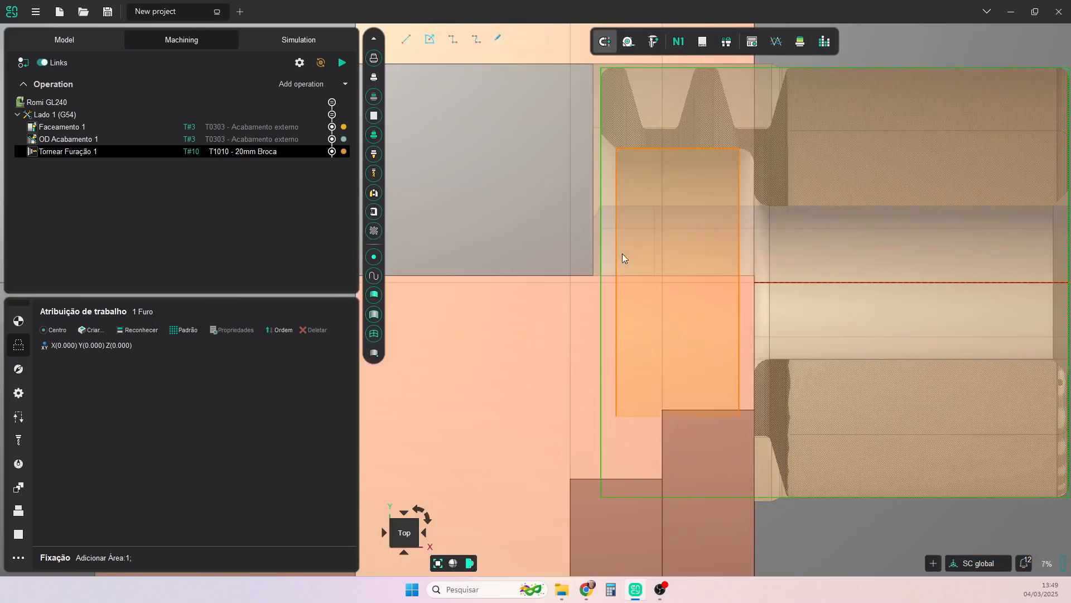
- Turn off the tip compensation of the hole at X0 Y0 Z0 and set its height H to 70 mm
{"action": "double_click", "coordinate": [76, 345]}
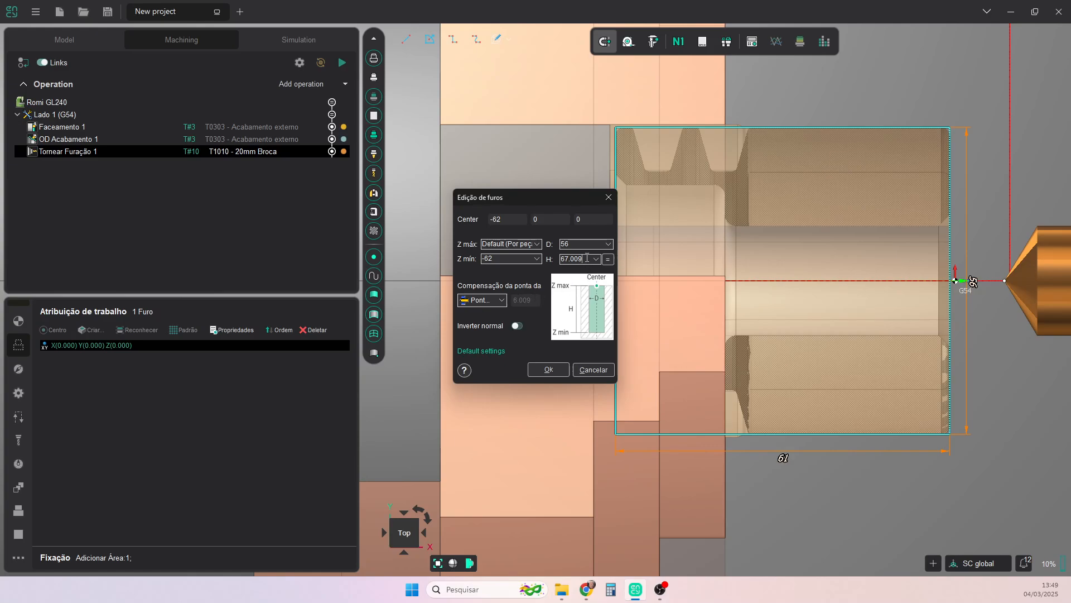
{"action": "left_click", "coordinate": [501, 300]}
{"action": "left_click", "coordinate": [494, 317]}
{"action": "left_click_drag", "start_coordinate": [584, 260], "coordinate": [521, 261]}
{"action": "type", "text": "70"}
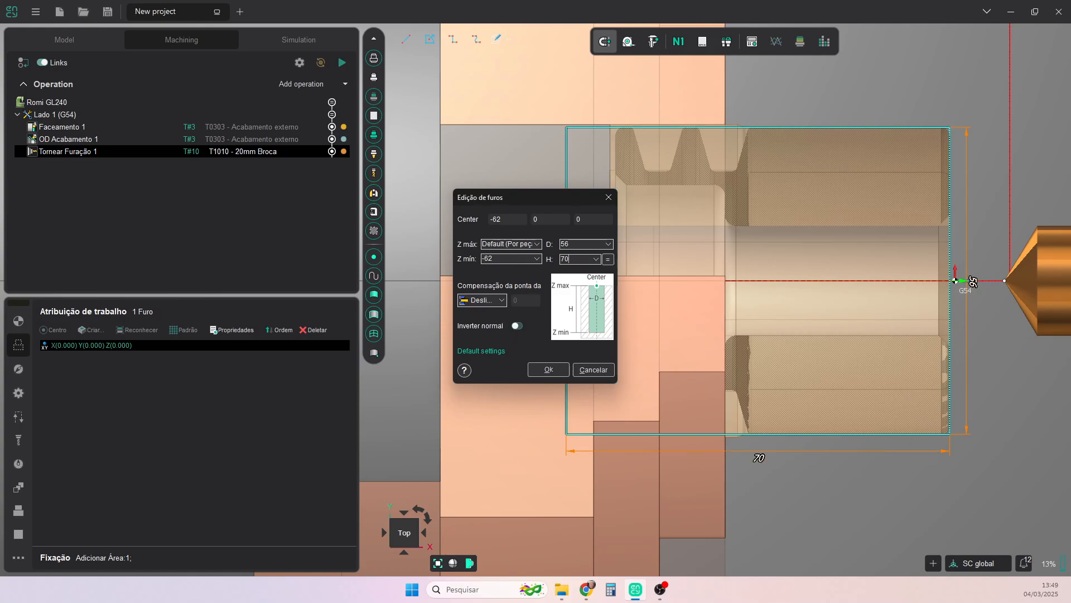
- Adjust the hole's far end inside the chuck to a depth of about 68.6 mm and accept the hole definition
{"action": "left_click_drag", "start_coordinate": [575, 198], "coordinate": [416, 205]}
{"action": "left_click_drag", "start_coordinate": [567, 329], "coordinate": [575, 327]}
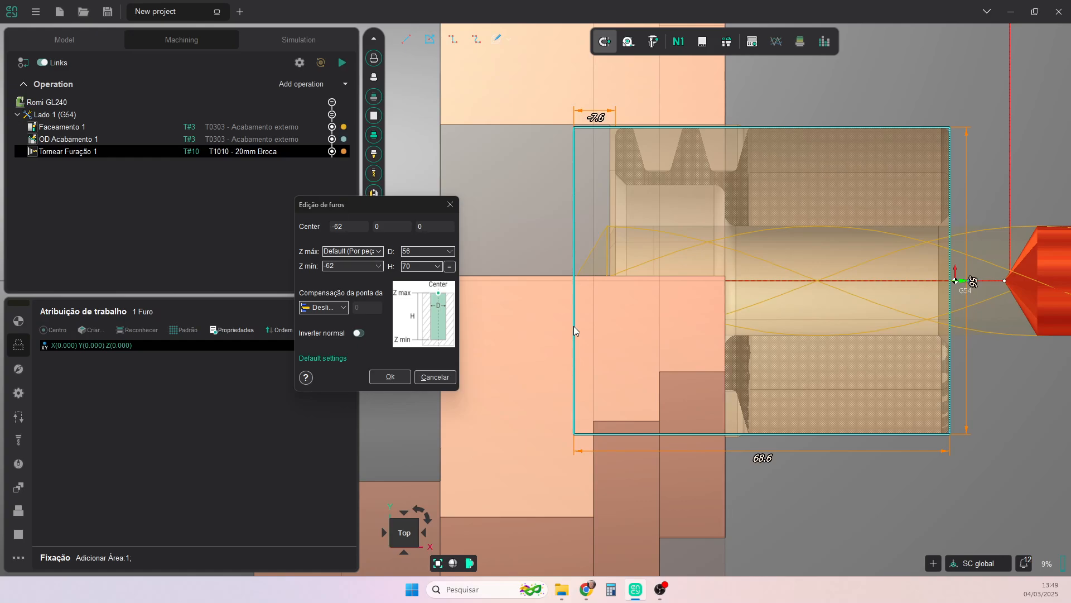
{"action": "left_click", "coordinate": [390, 377]}
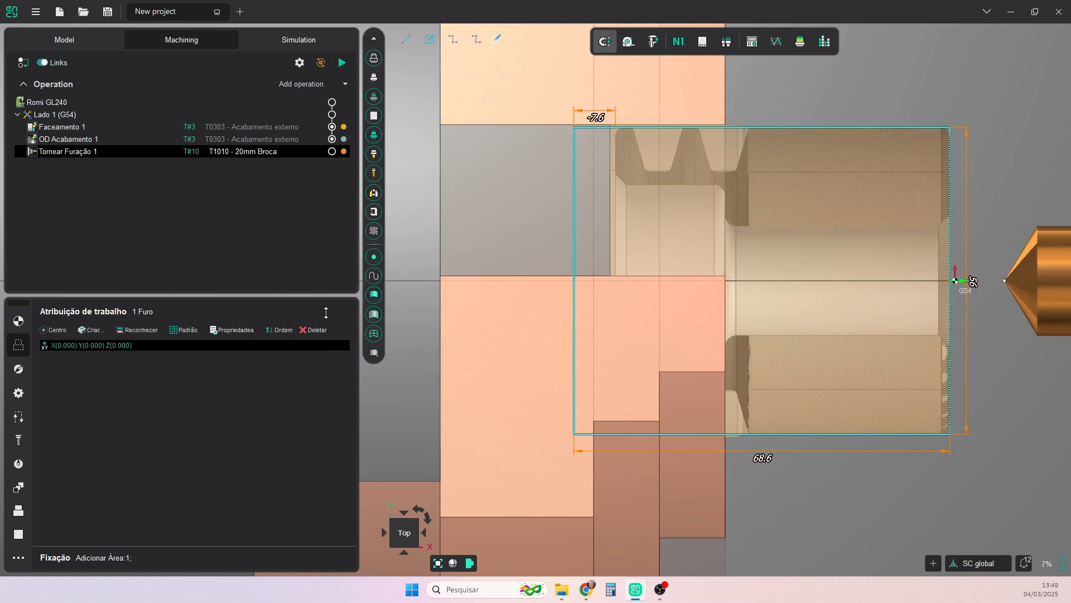
- Recalculate the drilling operation's toolpath and compare the machined bore with the part model
{"action": "left_click", "coordinate": [342, 63]}
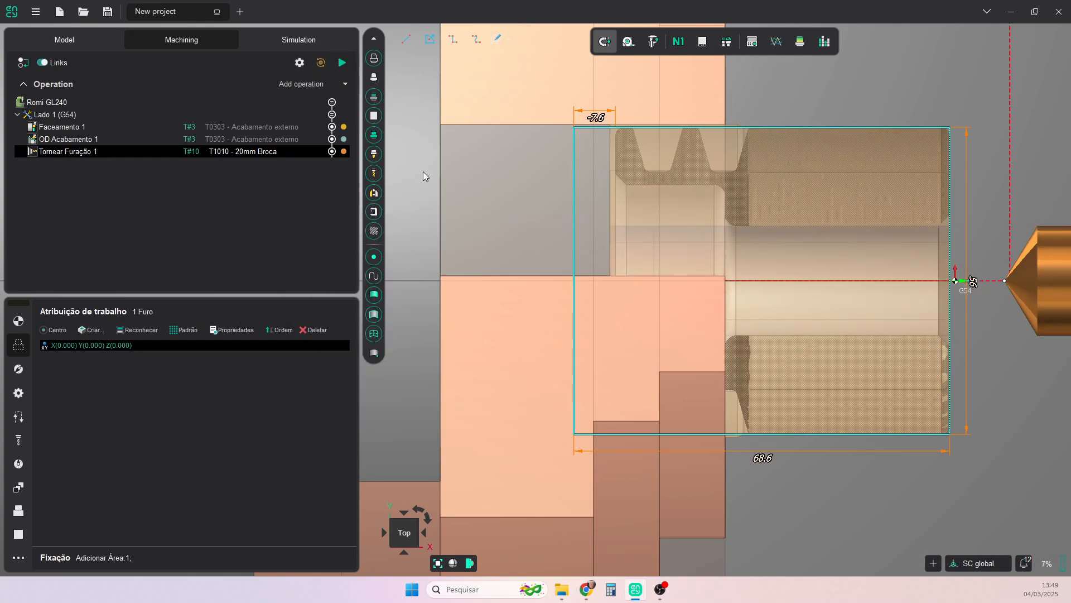
{"action": "left_click", "coordinate": [800, 49]}
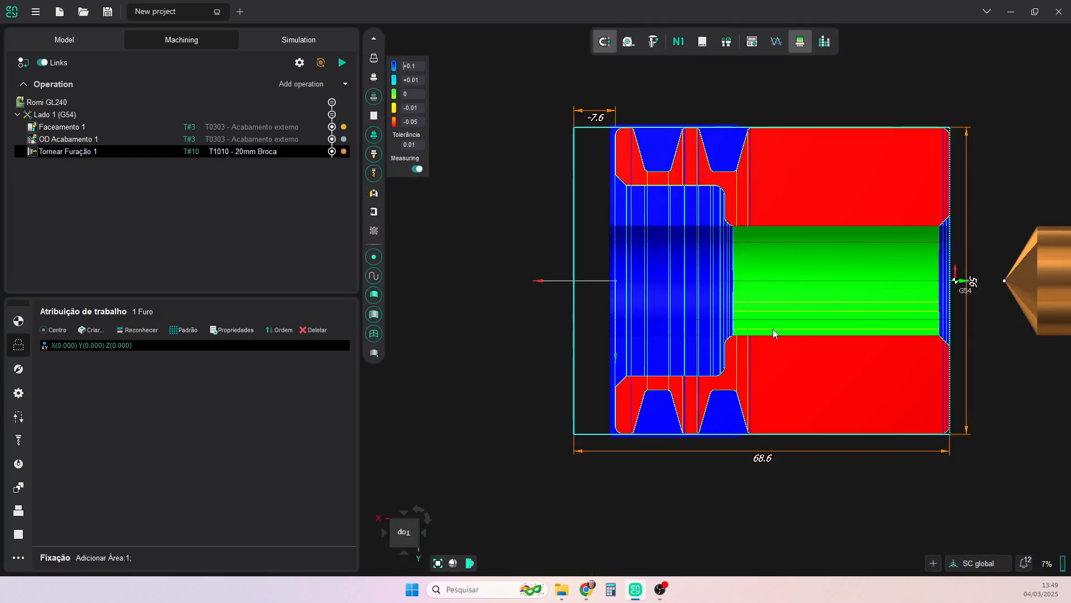
{"action": "left_click", "coordinate": [800, 43]}
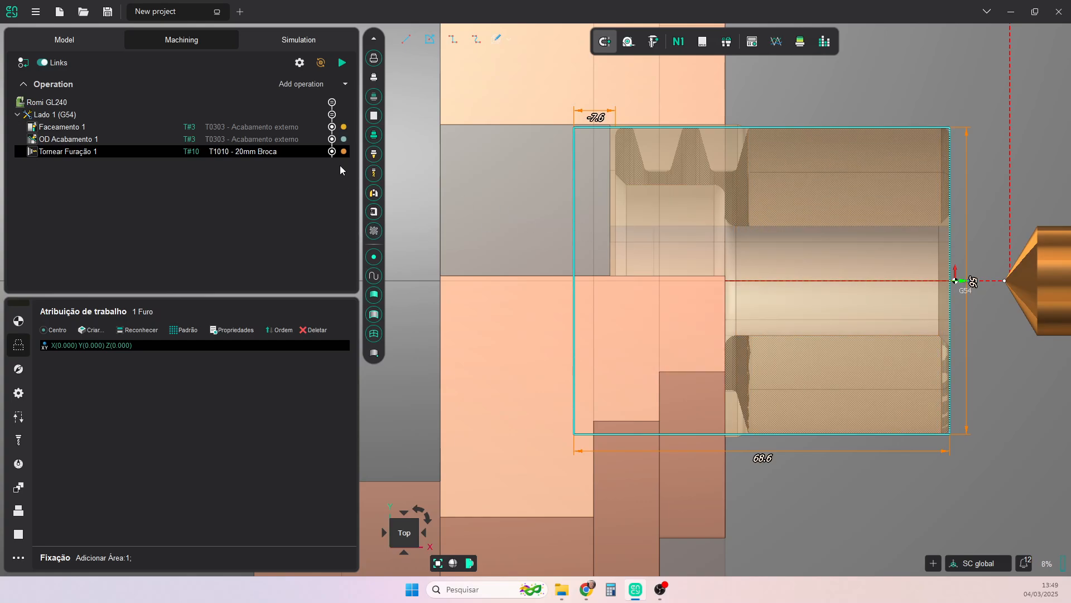
- Simulate the whole Lado 1 (G54) setup from its start and inspect the machined workpiece in section
{"action": "left_click", "coordinate": [288, 39]}
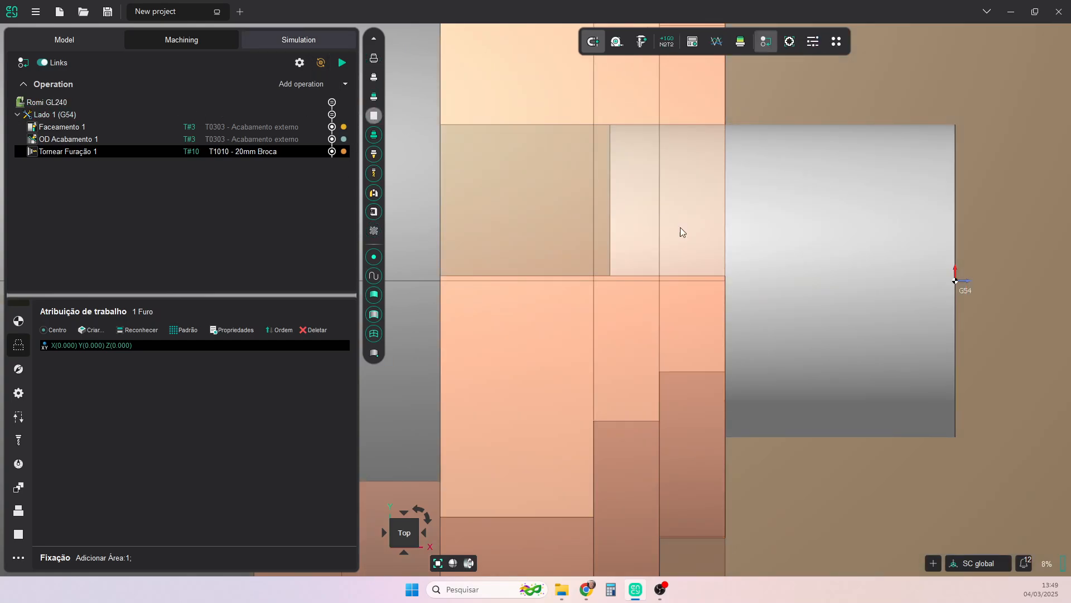
{"action": "middle_click_drag", "start_coordinate": [815, 300], "coordinate": [759, 278]}
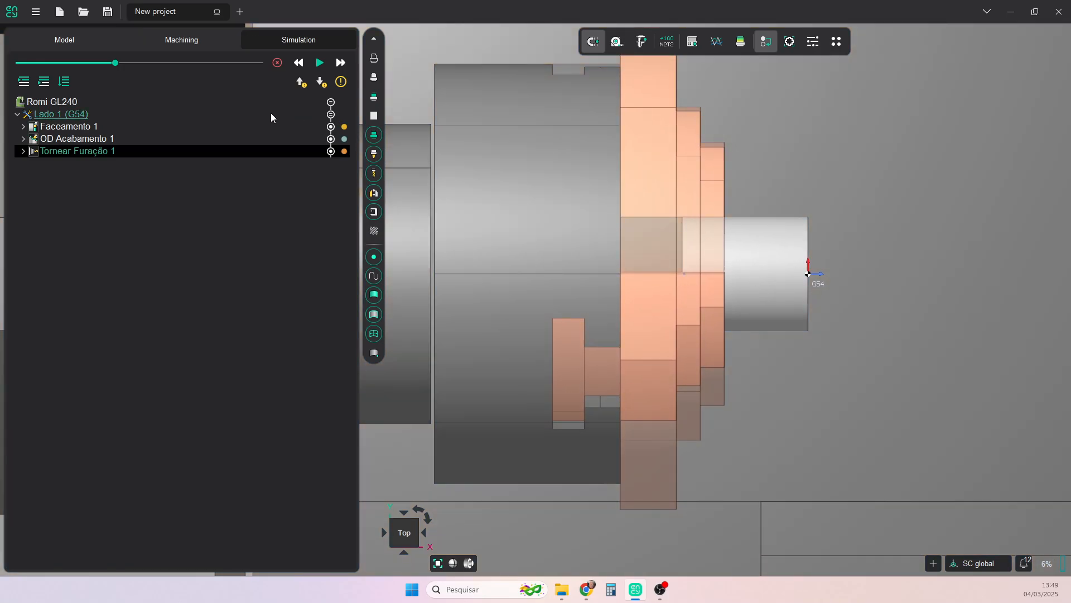
{"action": "left_click", "coordinate": [320, 63]}
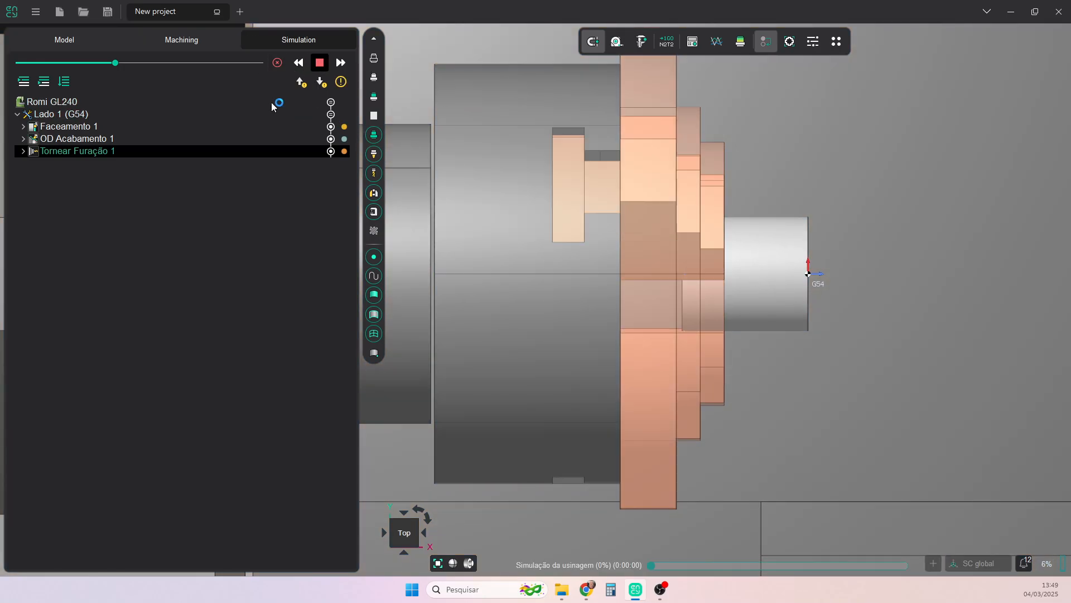
{"action": "left_click", "coordinate": [322, 68]}
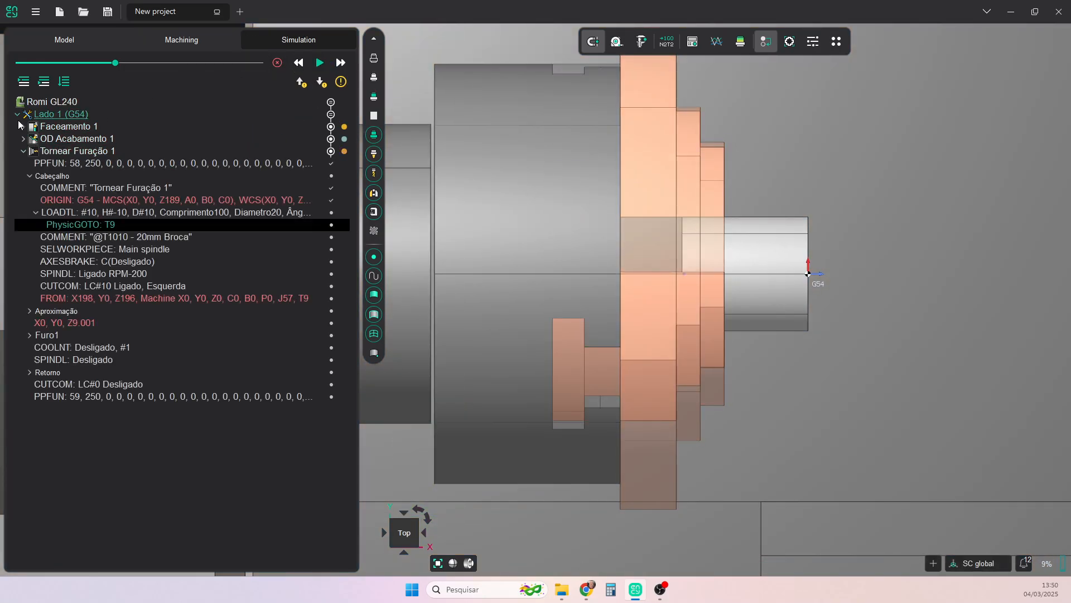
{"action": "left_click", "coordinate": [23, 150]}
{"action": "left_click", "coordinate": [55, 113]}
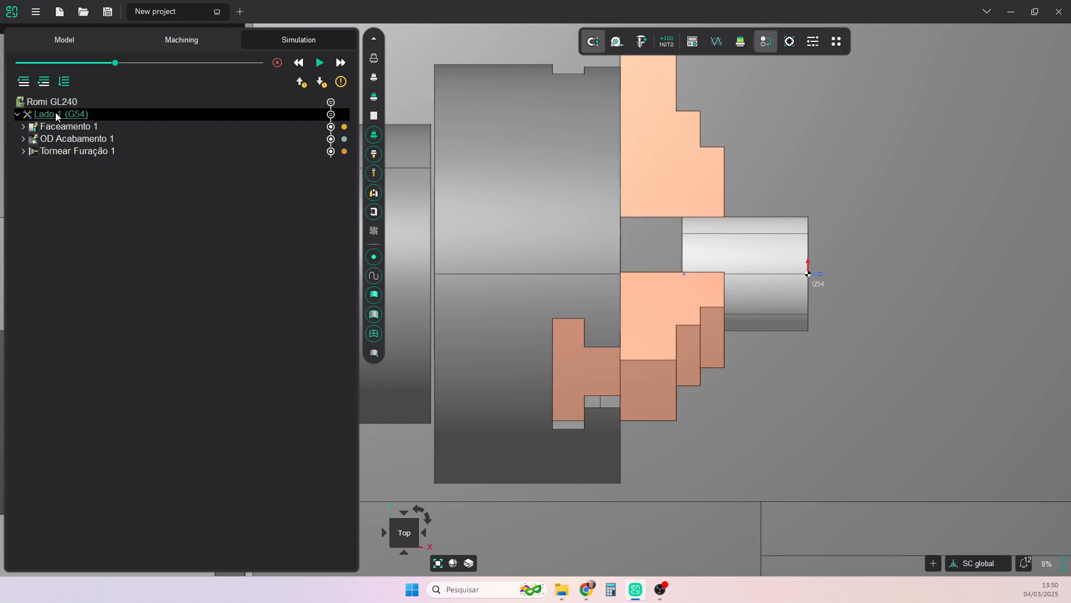
{"action": "left_click", "coordinate": [320, 63]}
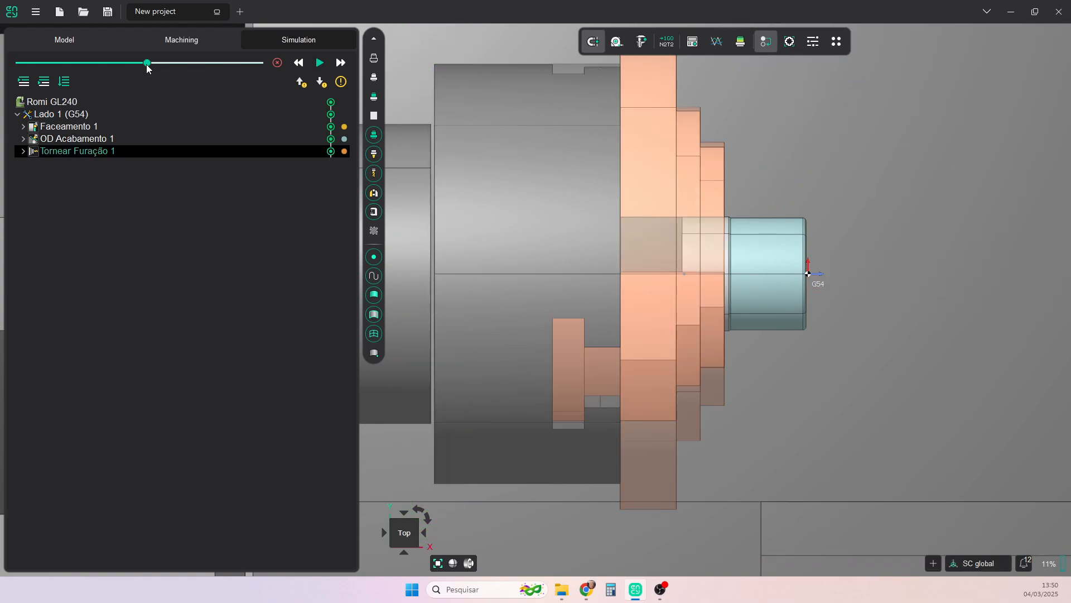
{"action": "left_click", "coordinate": [474, 565]}
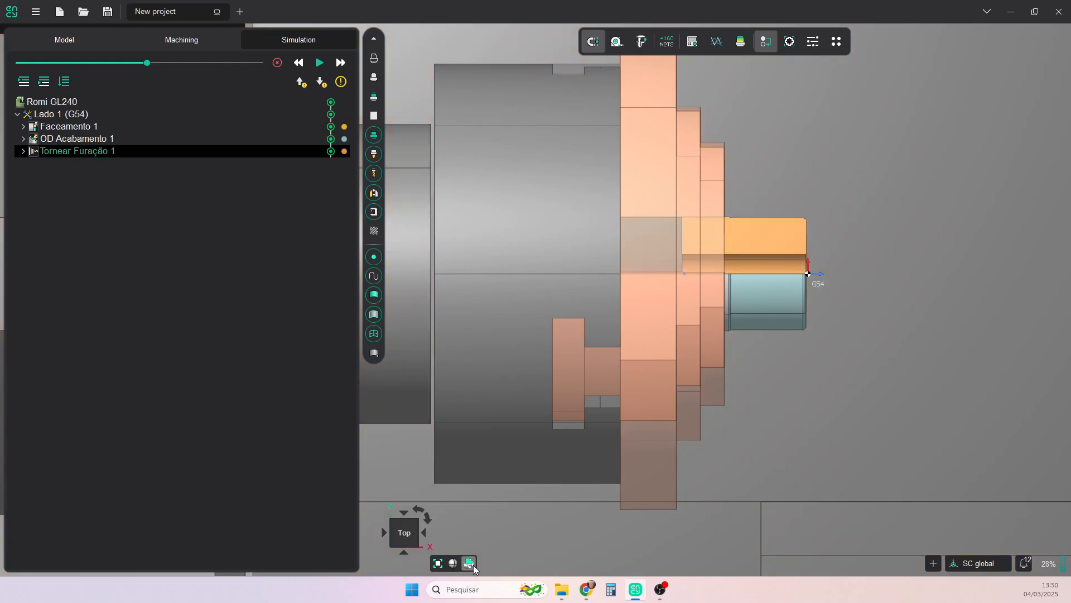
- Add a new setup (Novo setup) to the machining program after Lado 1 (G54)
{"action": "mouse_move", "coordinate": [470, 564]}
{"action": "left_click", "coordinate": [202, 38]}
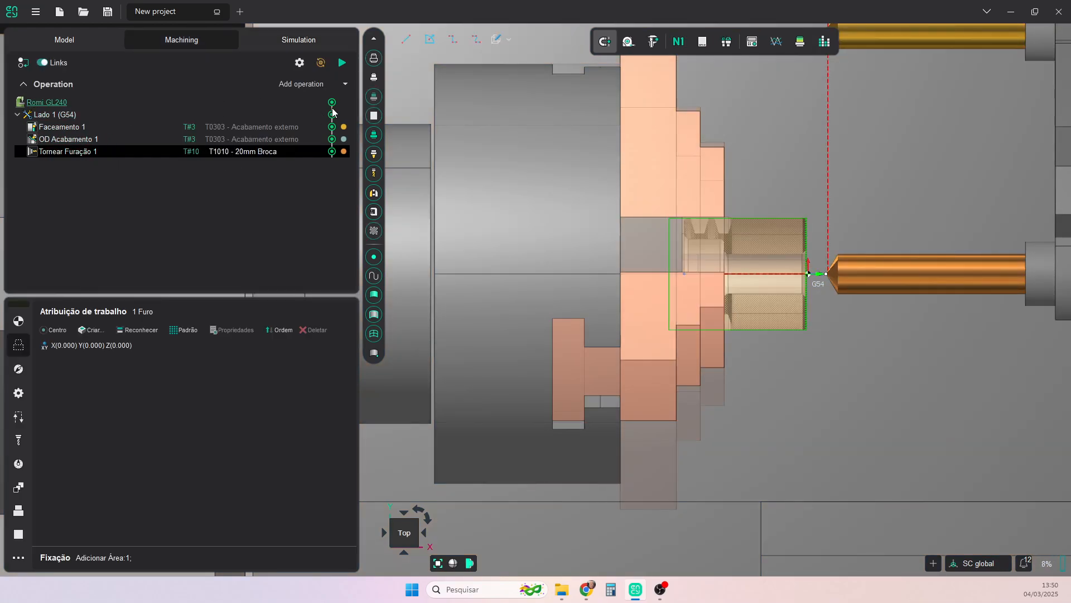
{"action": "left_click", "coordinate": [345, 83]}
{"action": "mouse_move", "coordinate": [343, 99]}
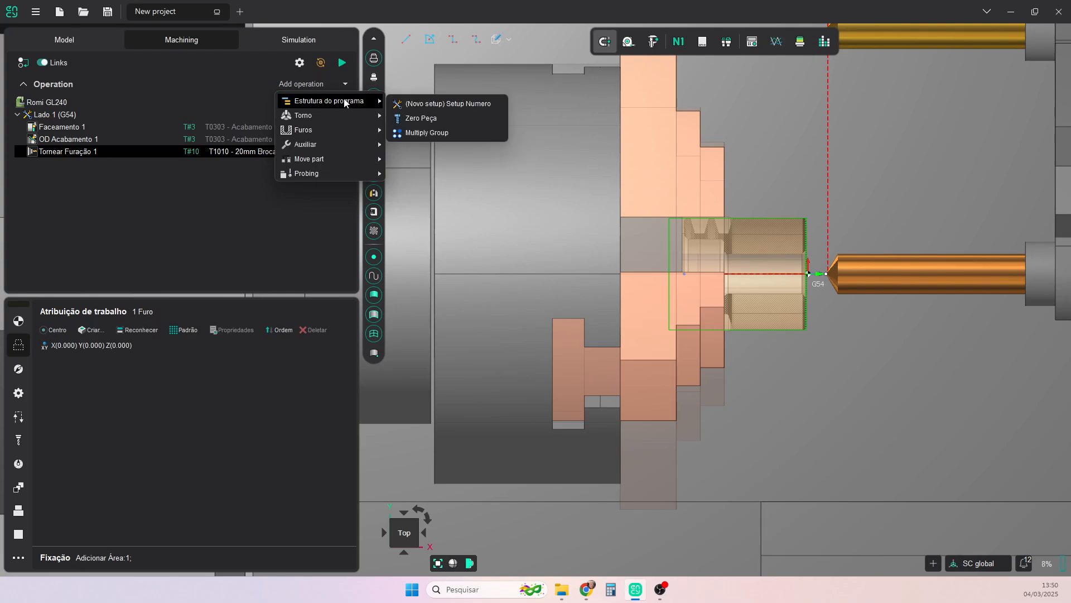
{"action": "left_click", "coordinate": [424, 103]}
- Rename the new setup as Lado 2 (G55)
{"action": "right_click", "coordinate": [74, 129]}
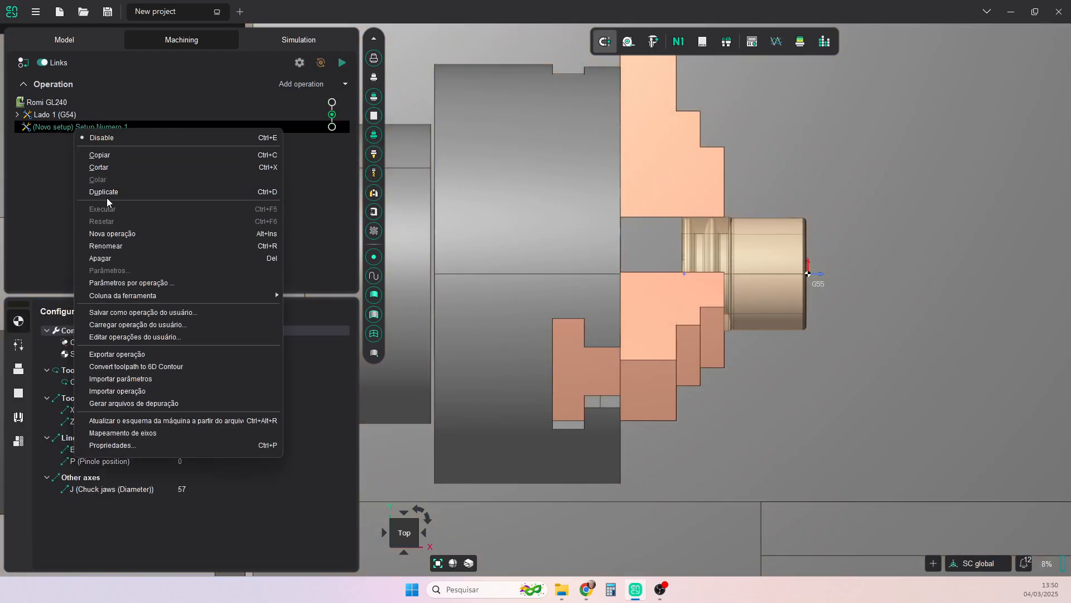
{"action": "left_click", "coordinate": [108, 242]}
{"action": "type", "text": "lado 2"}
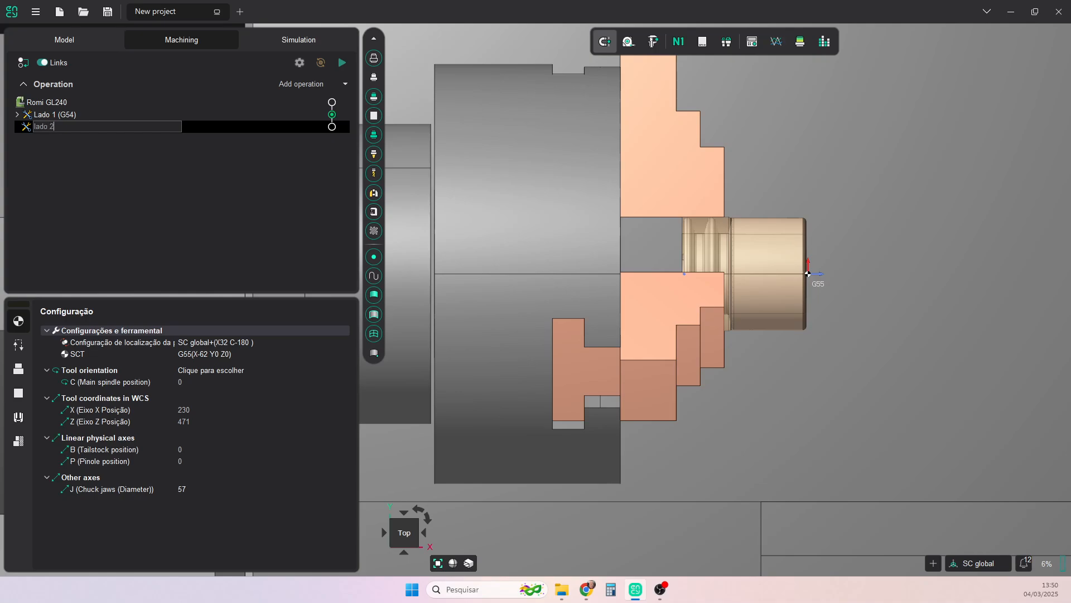
{"action": "type", "text": " (G55"}
{"action": "left_click", "coordinate": [37, 127]}
{"action": "key", "text": "BackSpace"}
{"action": "type", "text": "L"}
{"action": "key", "text": "Return"}
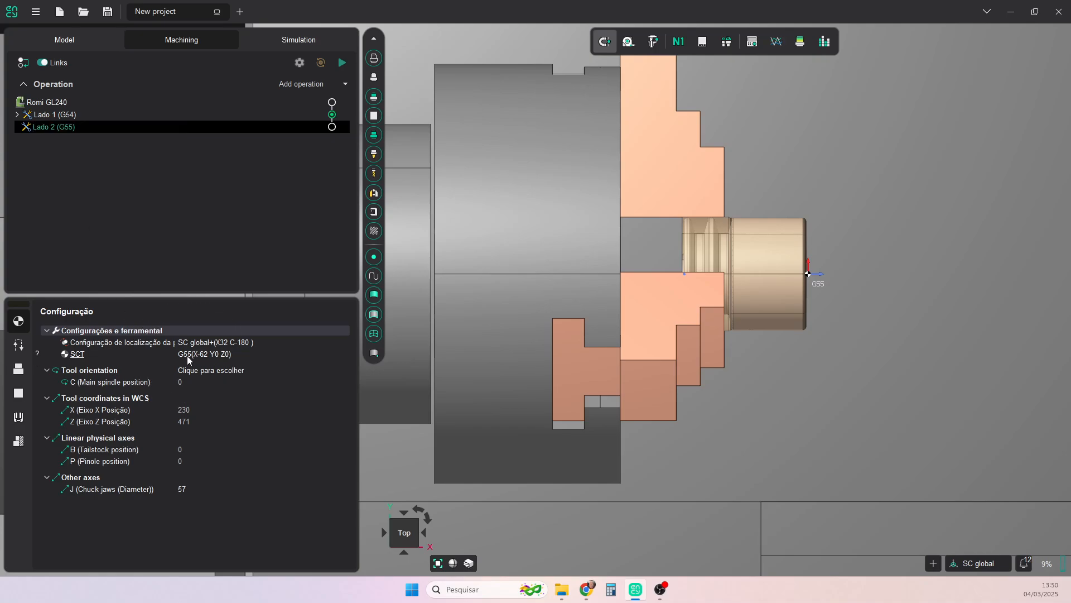
- Flip the part end for end in the Lado 2 (G55) workpiece location, with Rz at -90° and a Z offset of 92 mm
{"action": "left_click", "coordinate": [229, 344]}
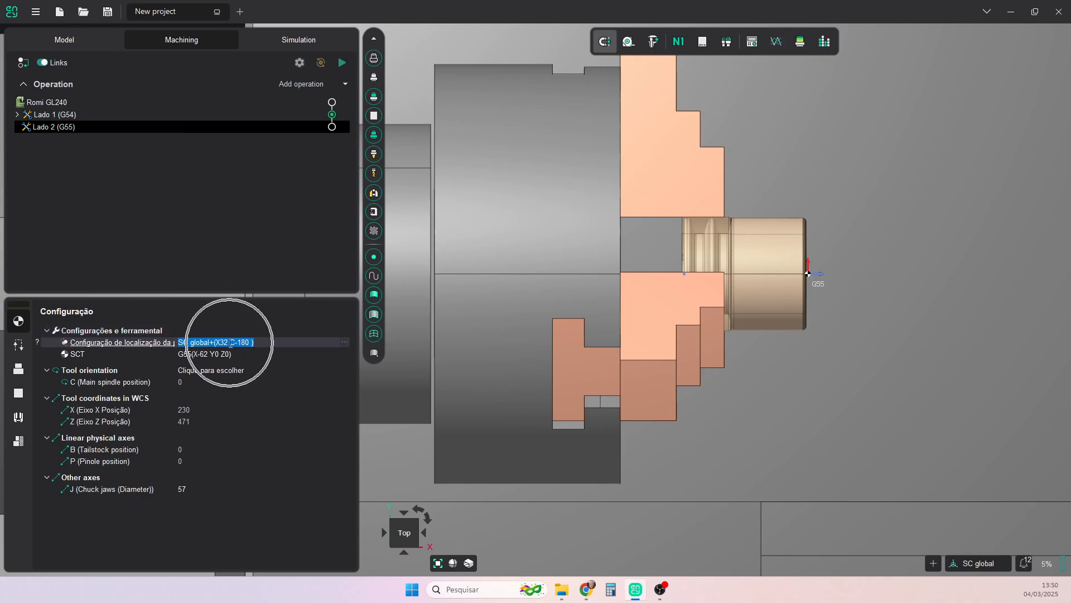
{"action": "left_click", "coordinate": [344, 342]}
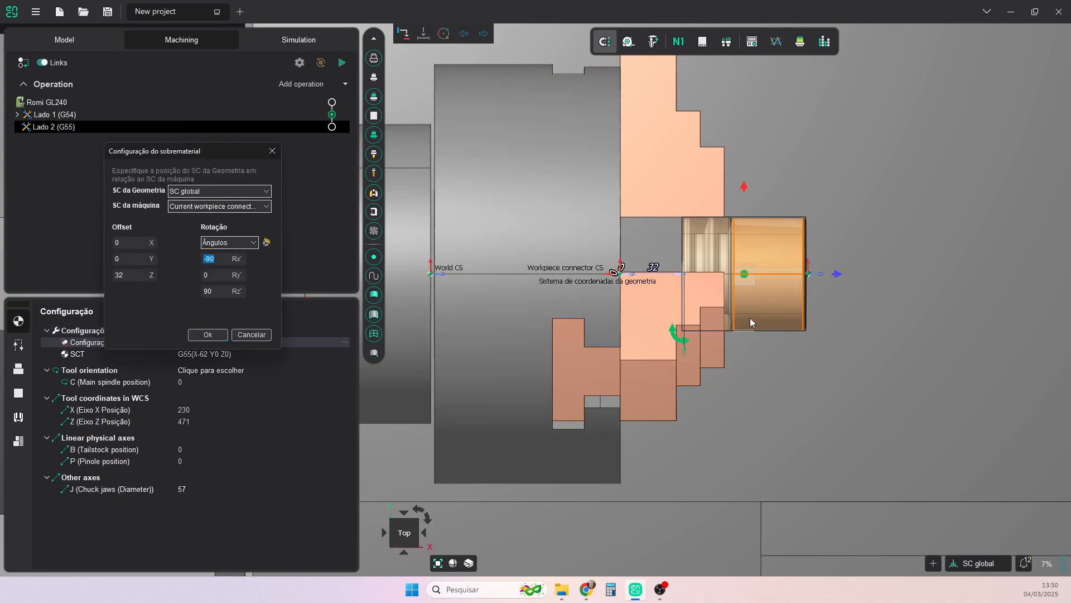
{"action": "left_click_drag", "start_coordinate": [689, 340], "coordinate": [782, 226]}
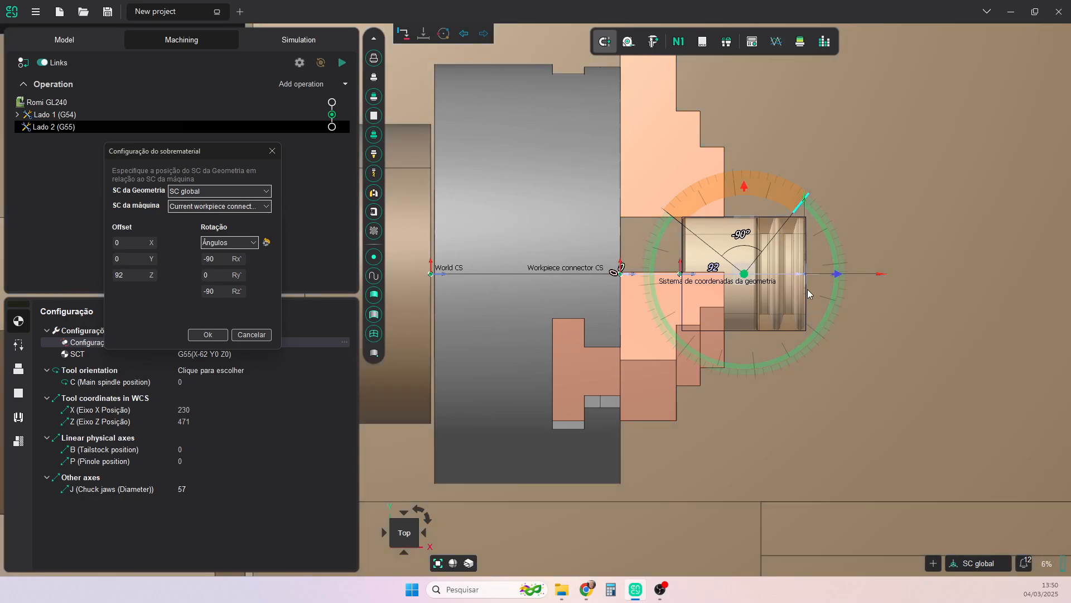
{"action": "scroll", "coordinate": [777, 244], "scroll_direction": "up", "scroll_amount": 3}
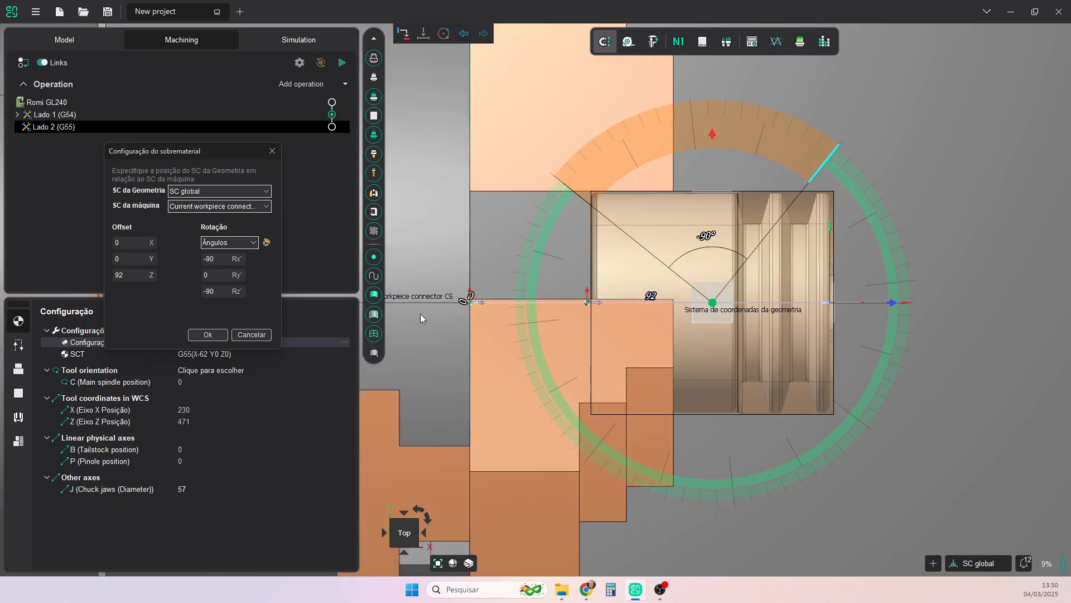
{"action": "left_click", "coordinate": [210, 335]}
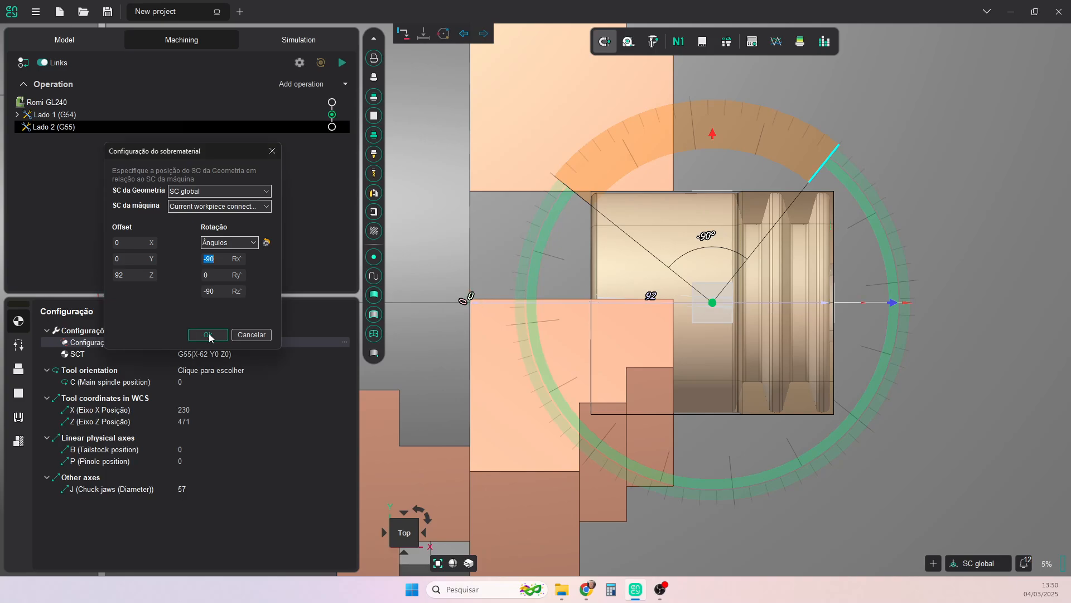
- Set the chuck jaws diameter (J) of the Lado 2 (G55) setup to 56
{"action": "left_click", "coordinate": [191, 490]}
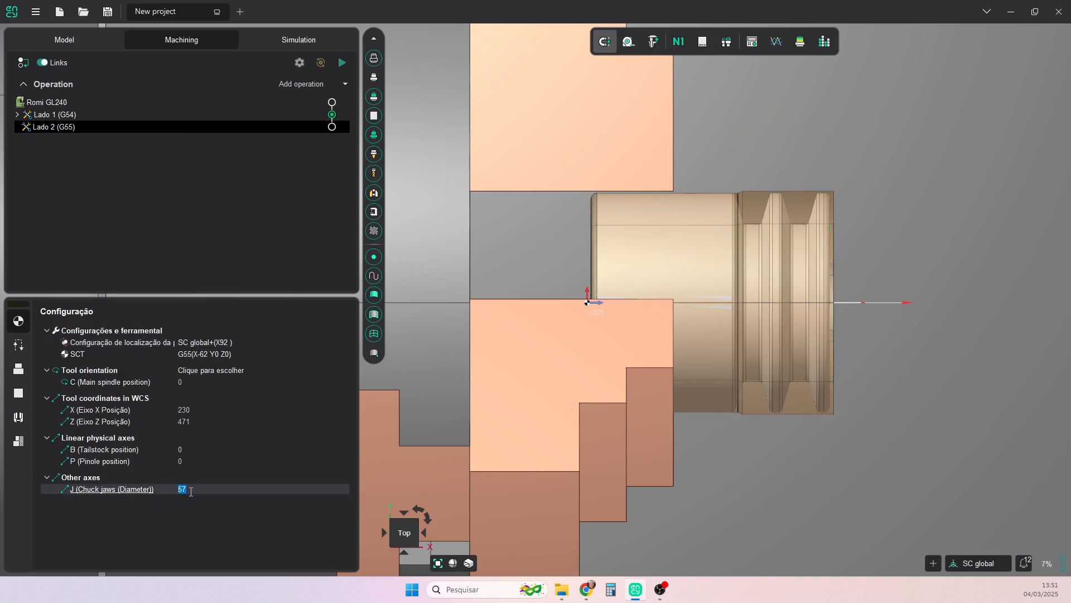
{"action": "type", "text": "56"}
{"action": "key", "text": "Return"}
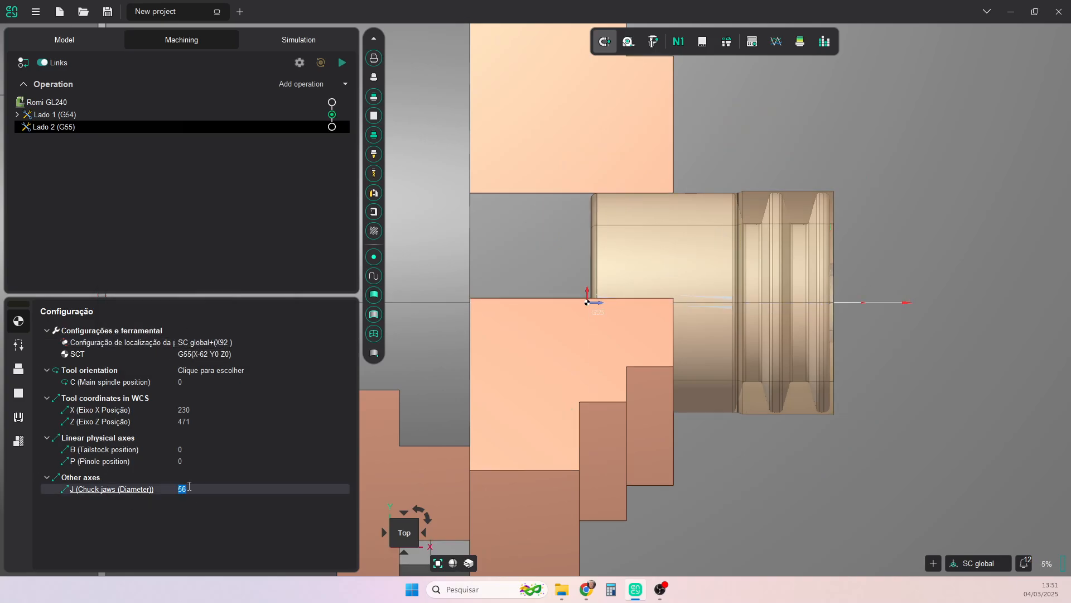
- Move the G55 workpiece zero (SCT) to the centre of the part's free end face, at offset X1 Y0 Z0
{"action": "left_click", "coordinate": [200, 354]}
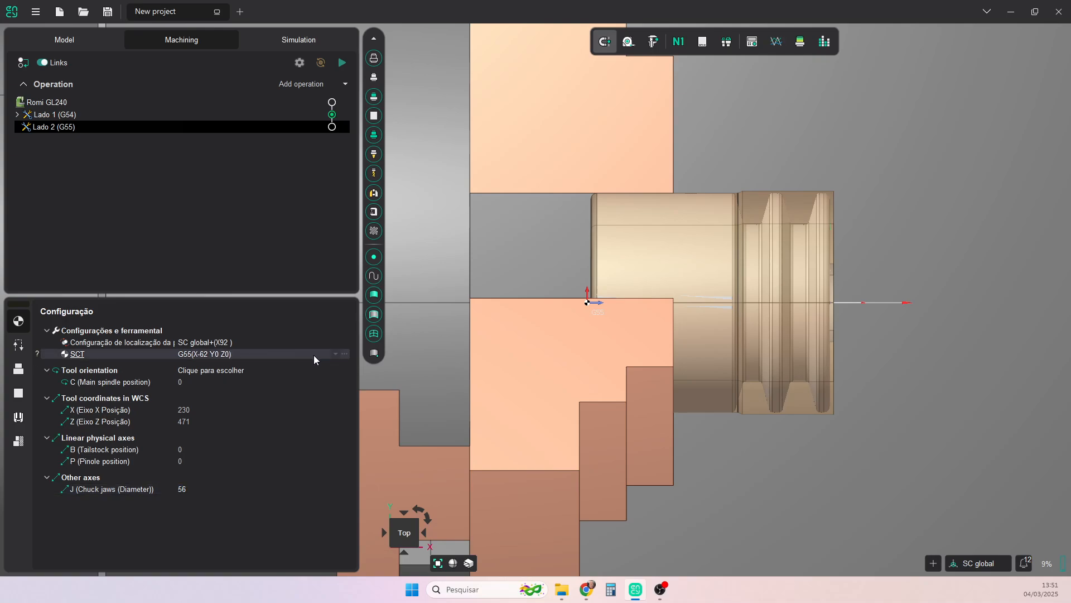
{"action": "left_click", "coordinate": [344, 354]}
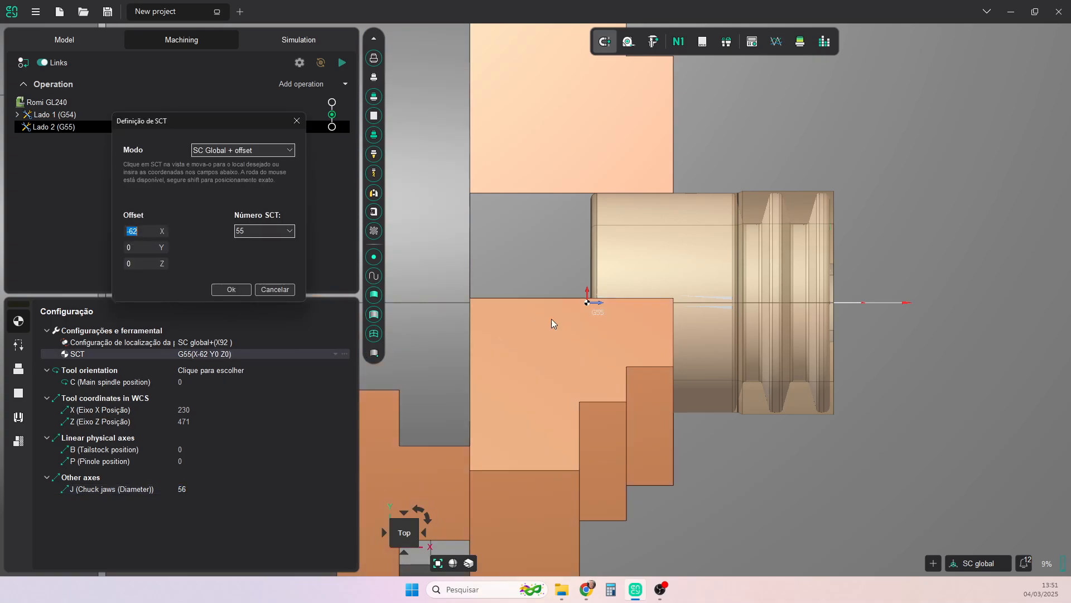
{"action": "left_click", "coordinate": [590, 302]}
{"action": "scroll", "coordinate": [848, 302], "scroll_direction": "up", "scroll_amount": 3}
{"action": "left_click", "coordinate": [821, 302]}
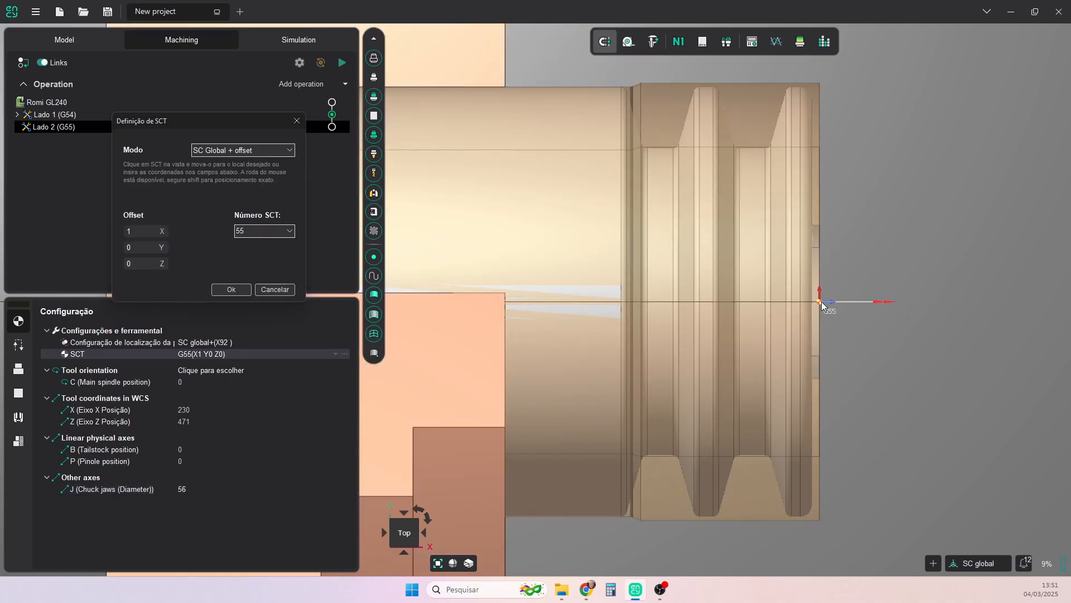
{"action": "scroll", "coordinate": [902, 346], "scroll_direction": "down", "scroll_amount": 3}
{"action": "left_click", "coordinate": [234, 289]}
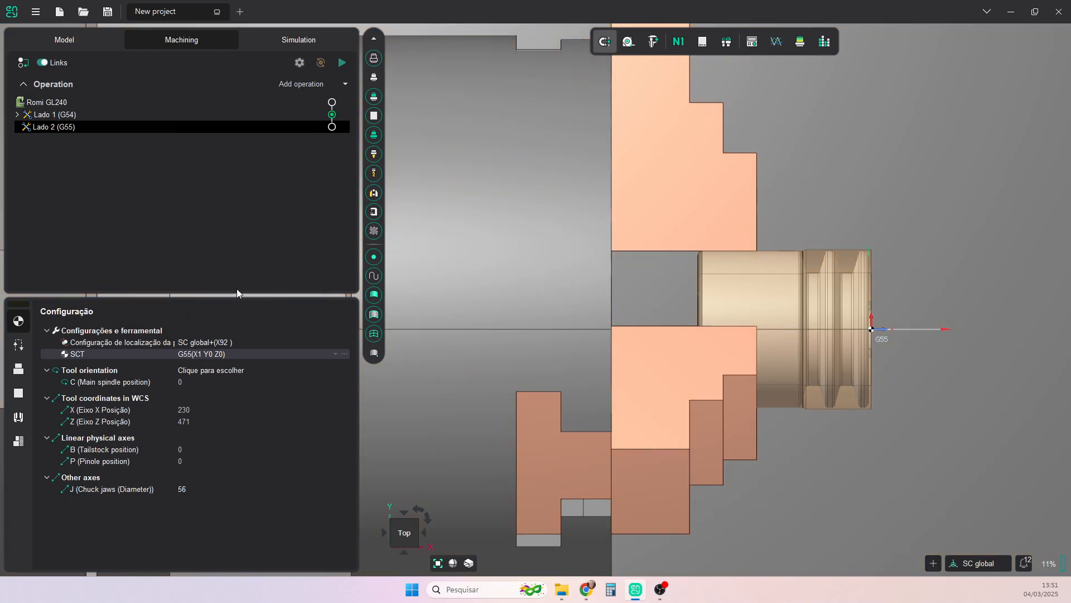
- Add a Faceamento turning operation to Lado 2 (G55) and review its cycle and strategy parameters
{"action": "scroll", "coordinate": [899, 273], "scroll_direction": "up", "scroll_amount": 3}
{"action": "middle_click_drag", "start_coordinate": [889, 276], "coordinate": [775, 241]}
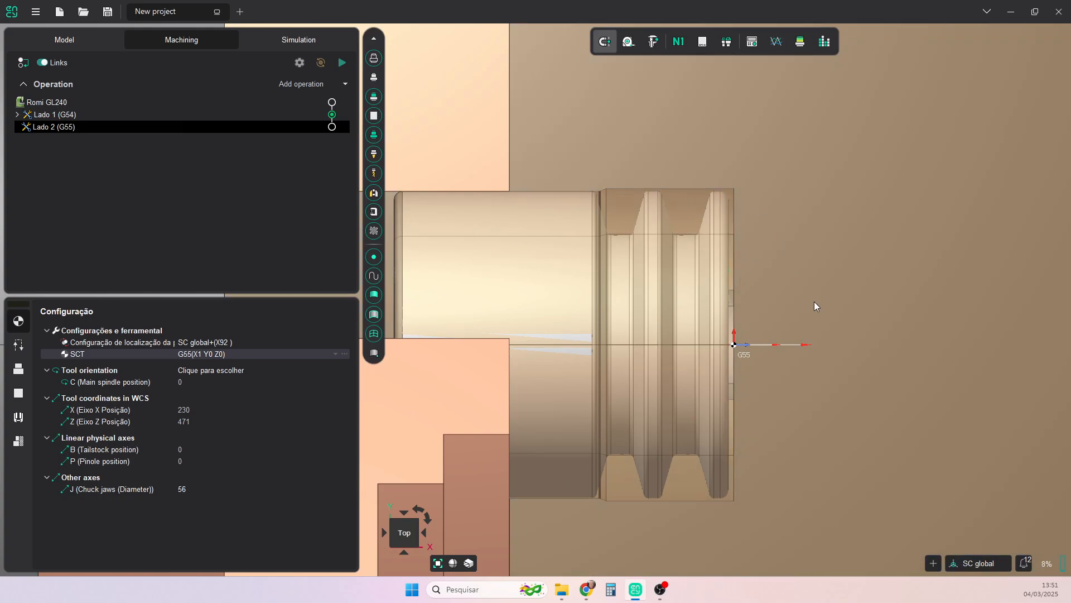
{"action": "left_click", "coordinate": [345, 84]}
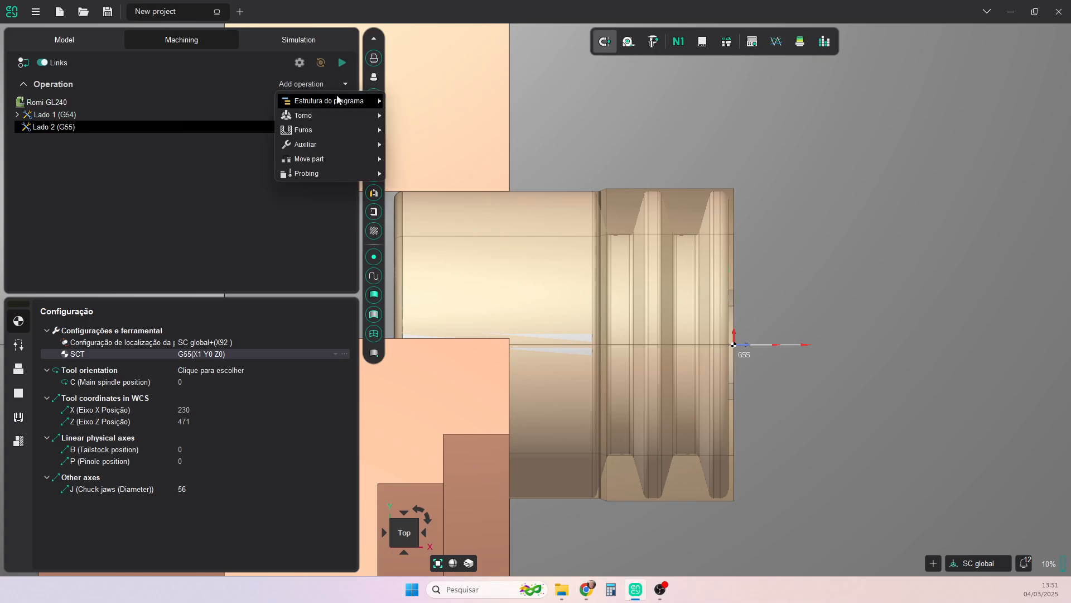
{"action": "mouse_move", "coordinate": [330, 115]}
{"action": "left_click", "coordinate": [431, 118]}
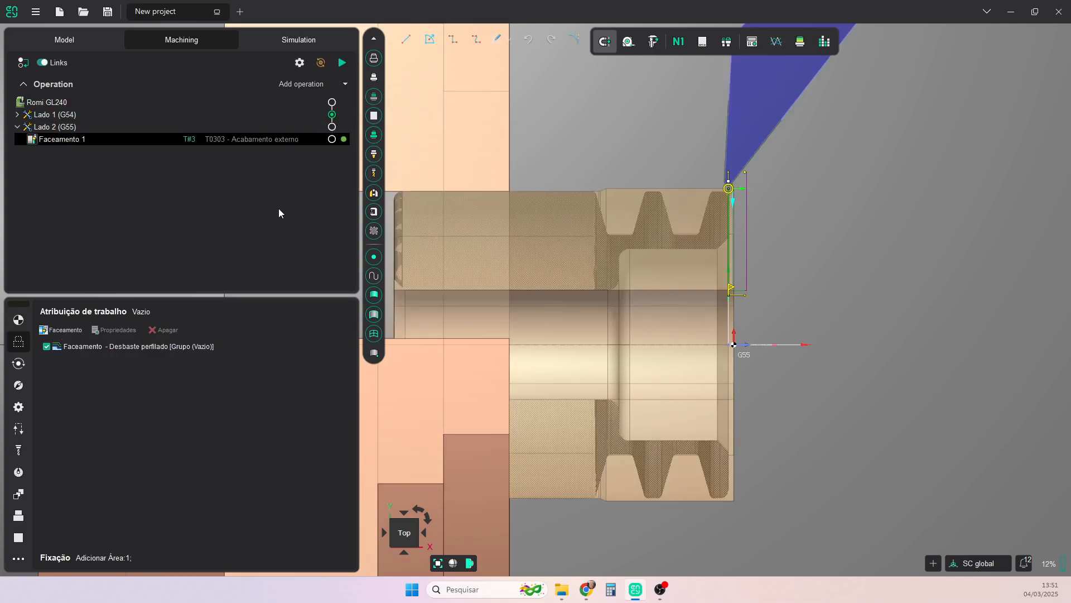
{"action": "left_click", "coordinate": [18, 364]}
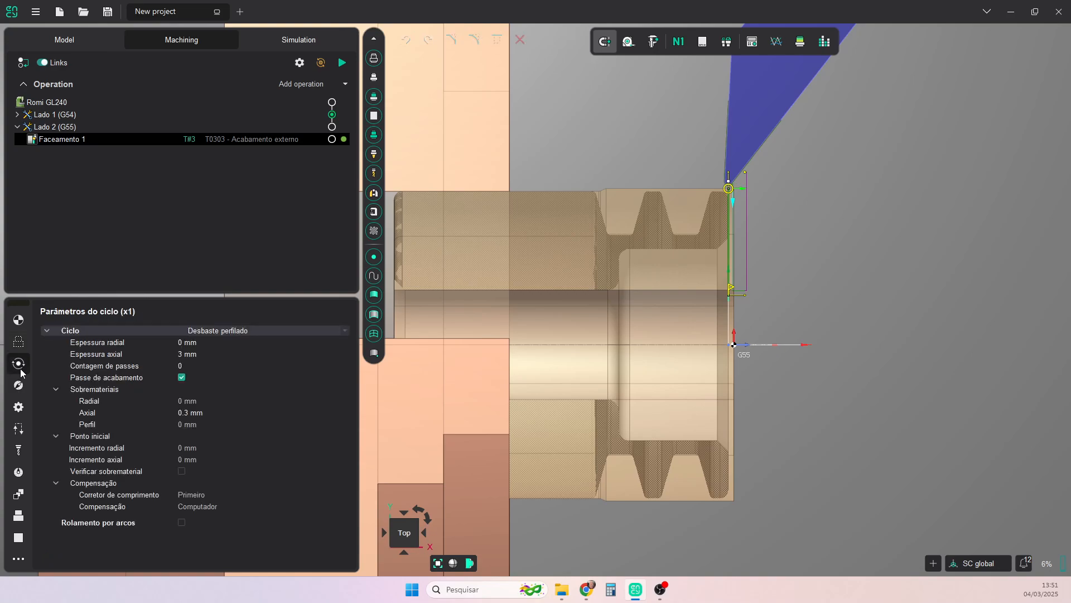
{"action": "left_click", "coordinate": [22, 389]}
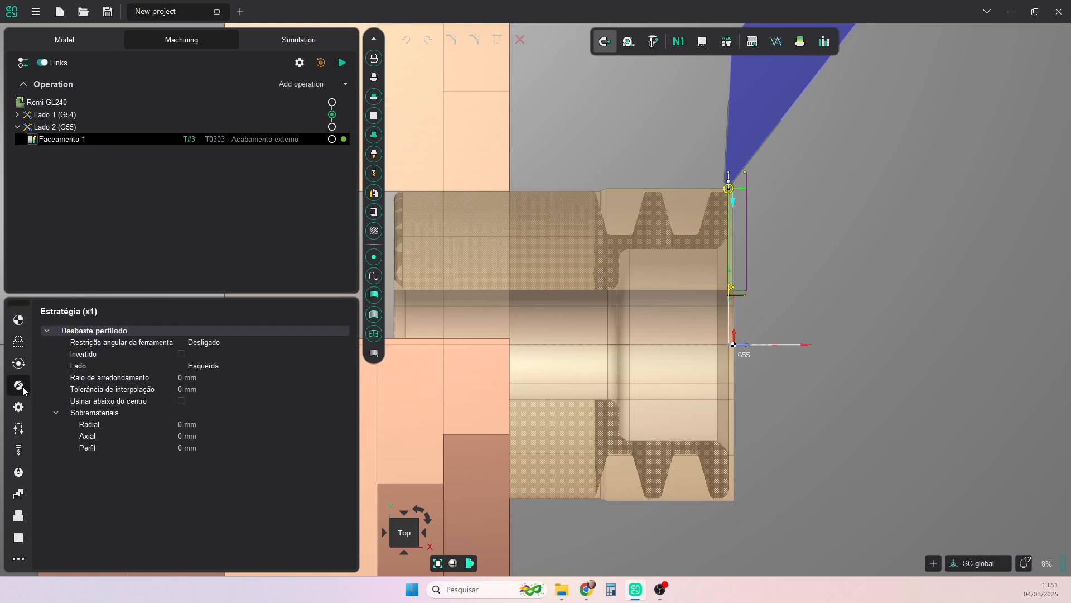
- Set the tool connector of T0303 - Acabamento externo to 3 - OD Block, applying it to all operations that use the tool
{"action": "left_click", "coordinate": [18, 451]}
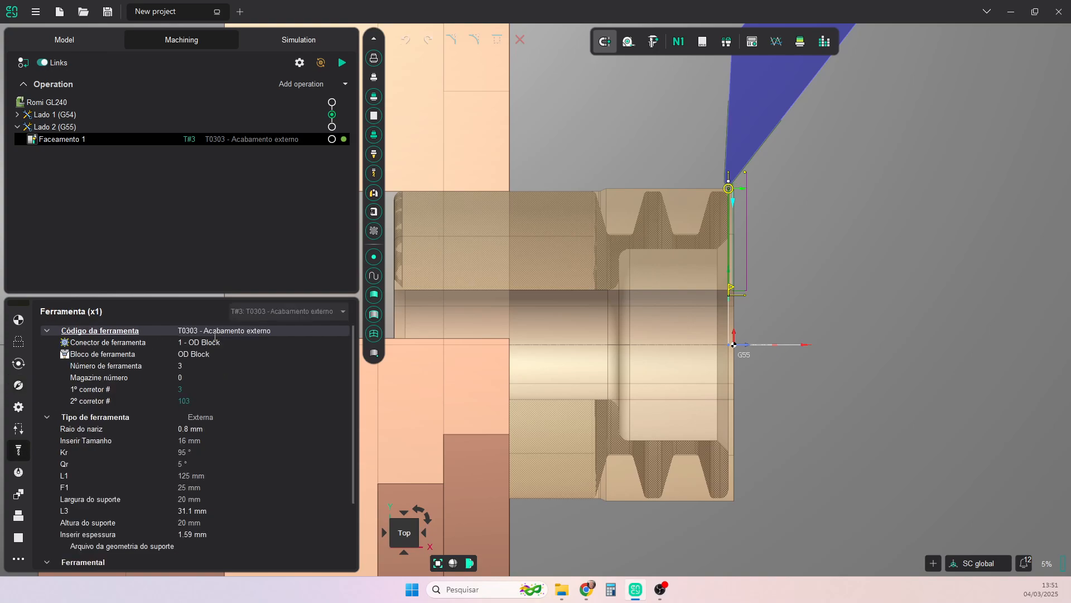
{"action": "left_click", "coordinate": [210, 342]}
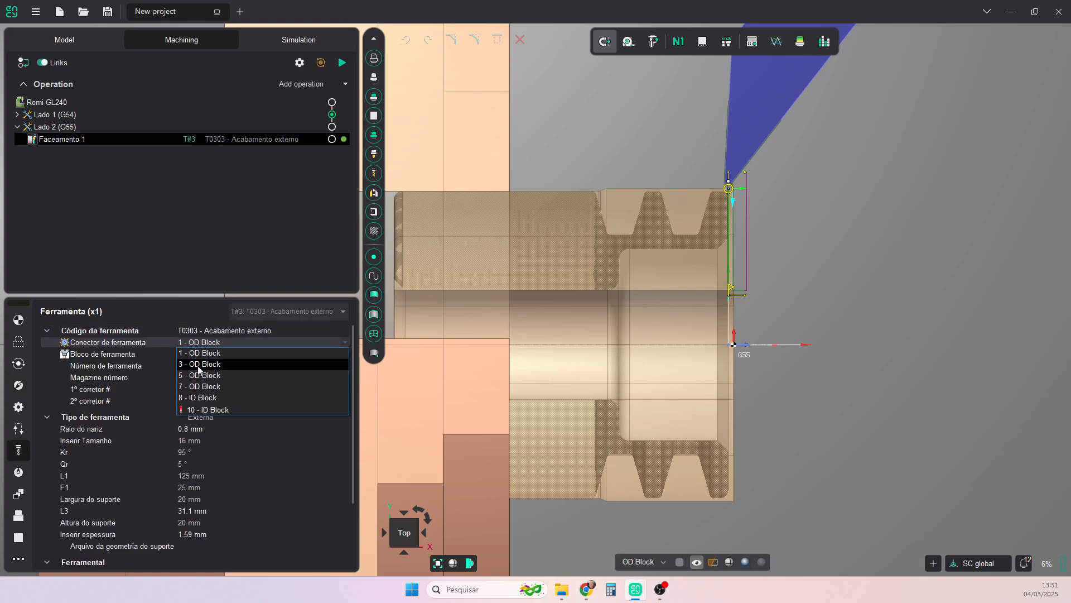
{"action": "left_click", "coordinate": [198, 365]}
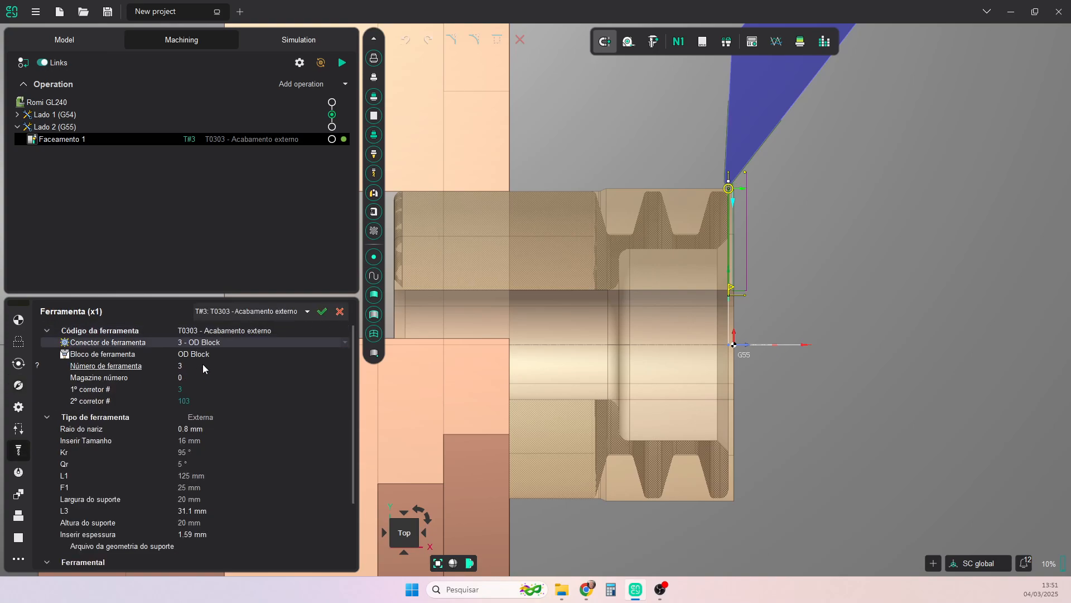
{"action": "left_click", "coordinate": [322, 313]}
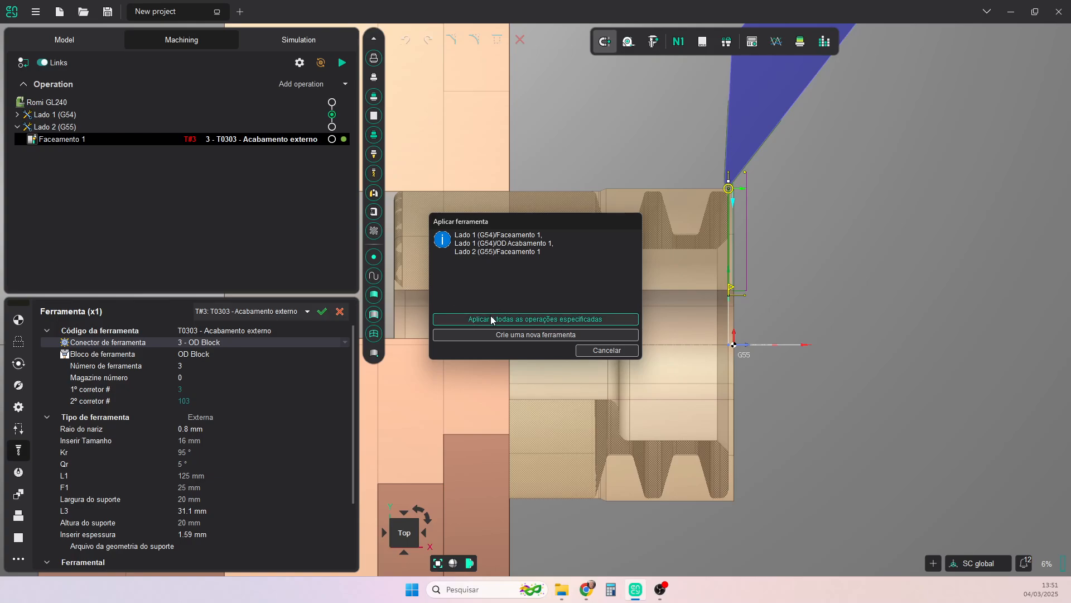
{"action": "left_click", "coordinate": [539, 320]}
{"action": "left_click", "coordinate": [539, 321]}
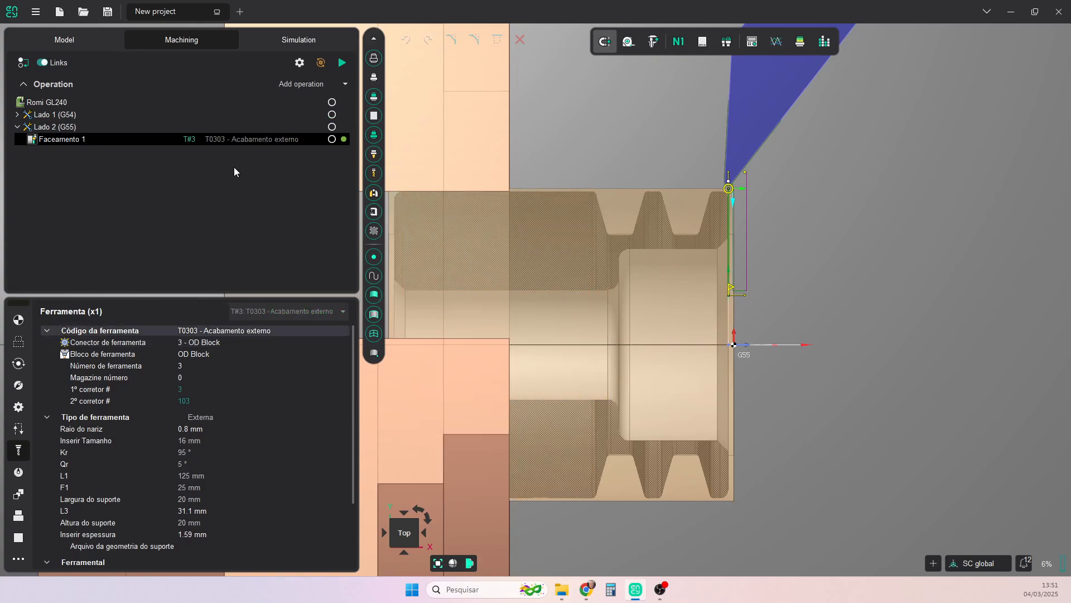
- Check the facing and OD finishing tools in Lado 1 against the Lado 2 facing, and calculate all operations under Romi GL240
{"action": "left_click", "coordinate": [18, 115]}
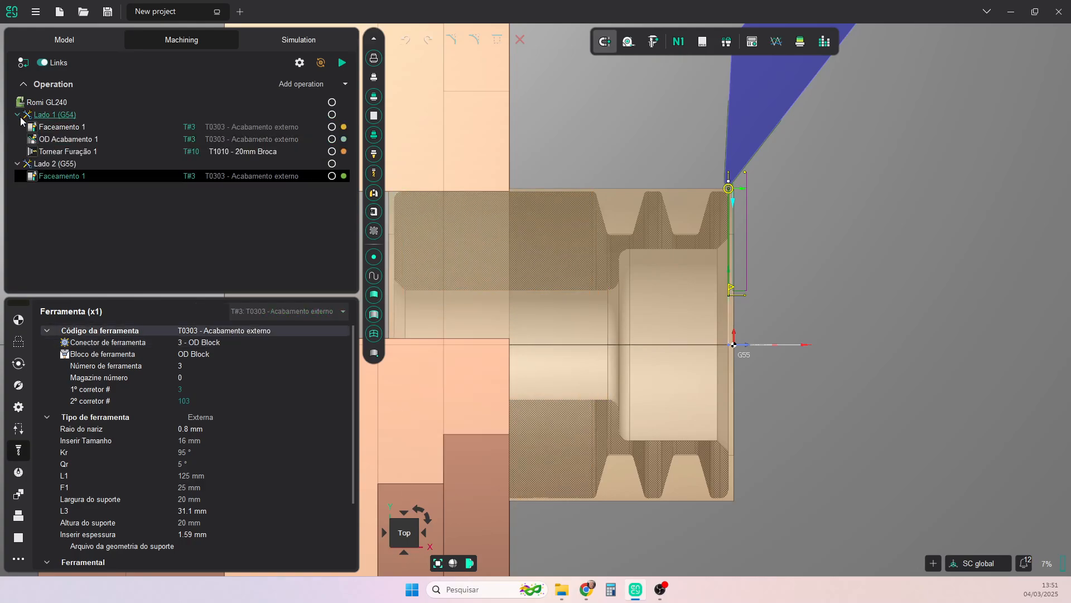
{"action": "left_click", "coordinate": [193, 139]}
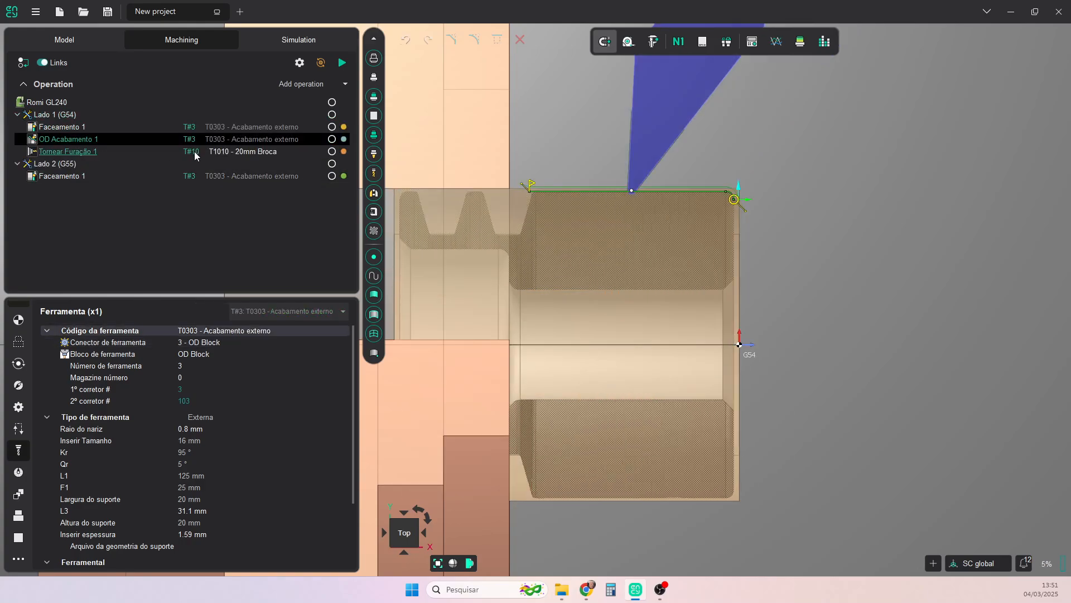
{"action": "left_click", "coordinate": [191, 127]}
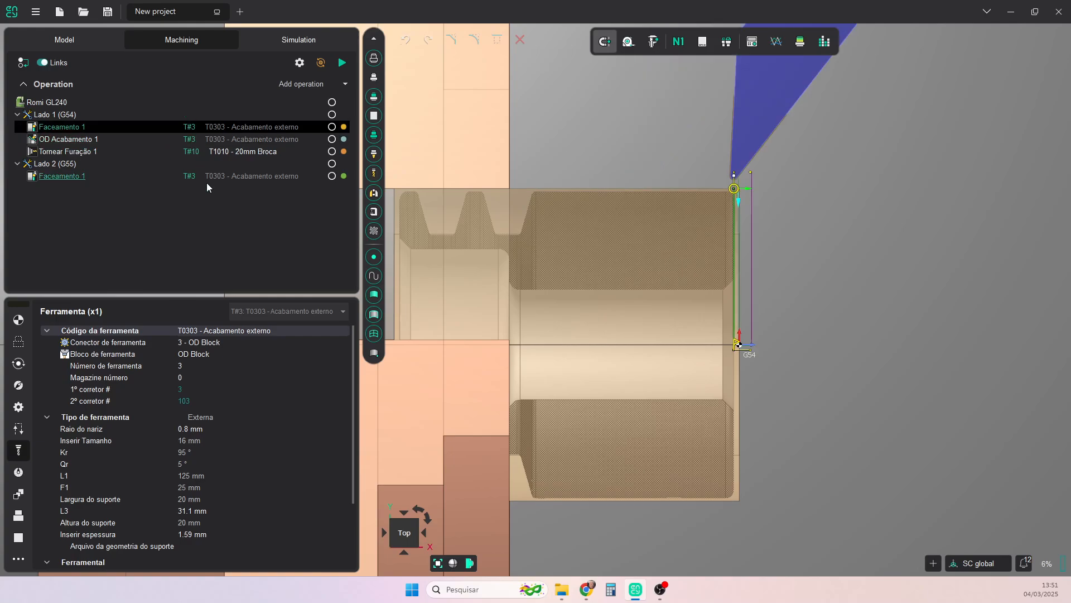
{"action": "left_click", "coordinate": [192, 176]}
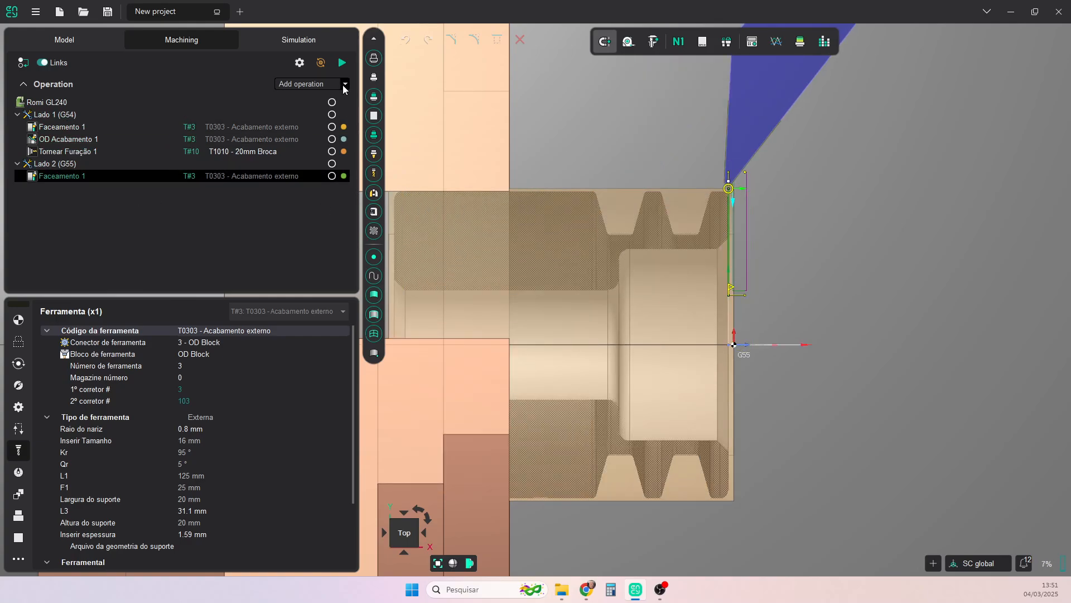
{"action": "left_click", "coordinate": [68, 103]}
{"action": "left_click", "coordinate": [342, 62]}
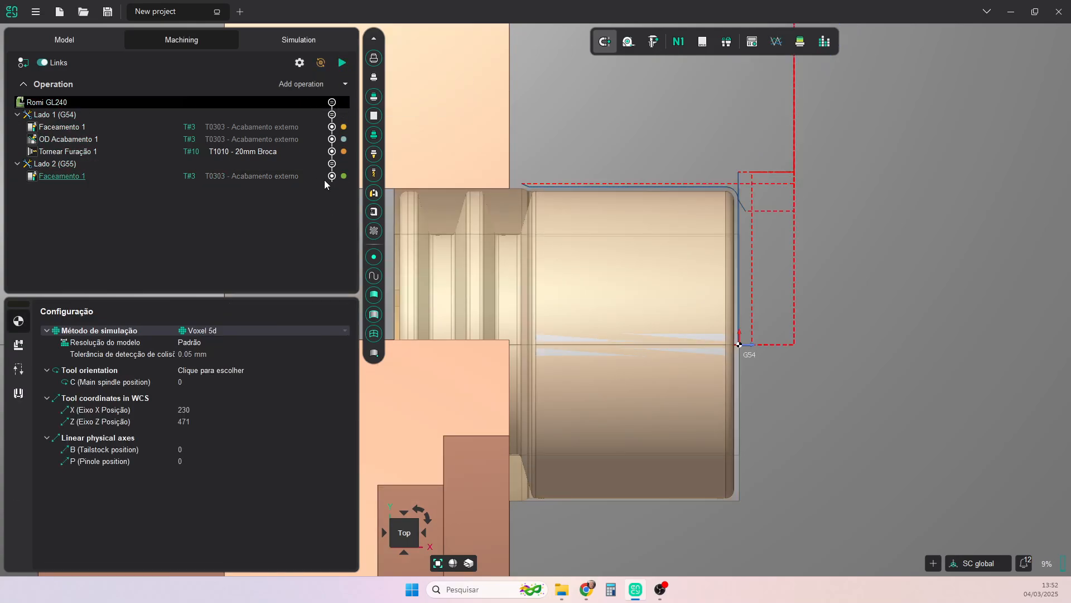
- Add an OD Acabamento turning operation after Faceamento 1 in Lado 2 (G55)
{"action": "left_click", "coordinate": [47, 177]}
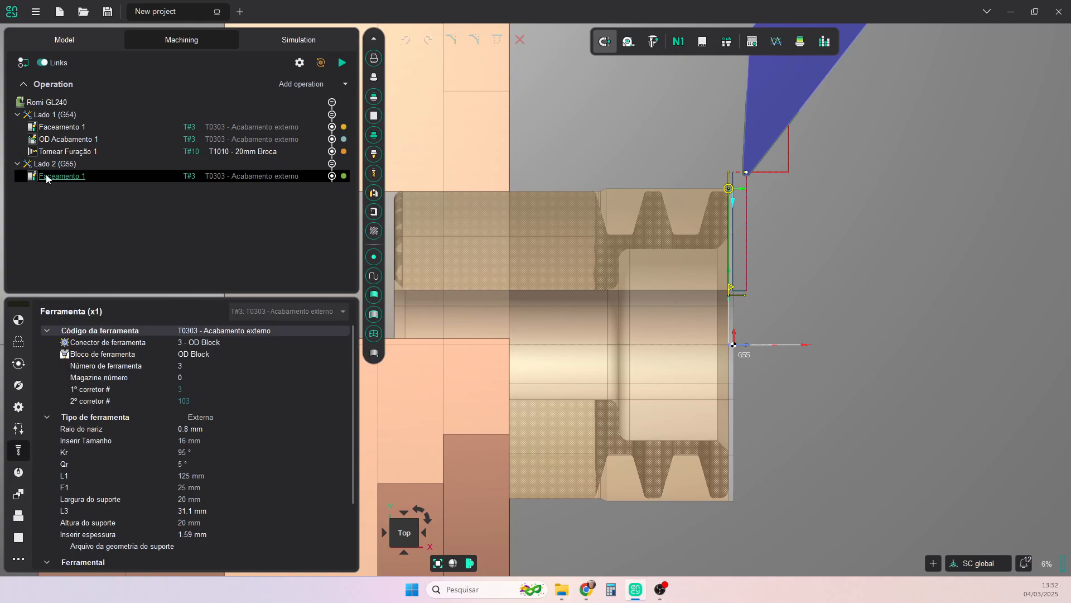
{"action": "left_click", "coordinate": [349, 84]}
{"action": "mouse_move", "coordinate": [338, 115]}
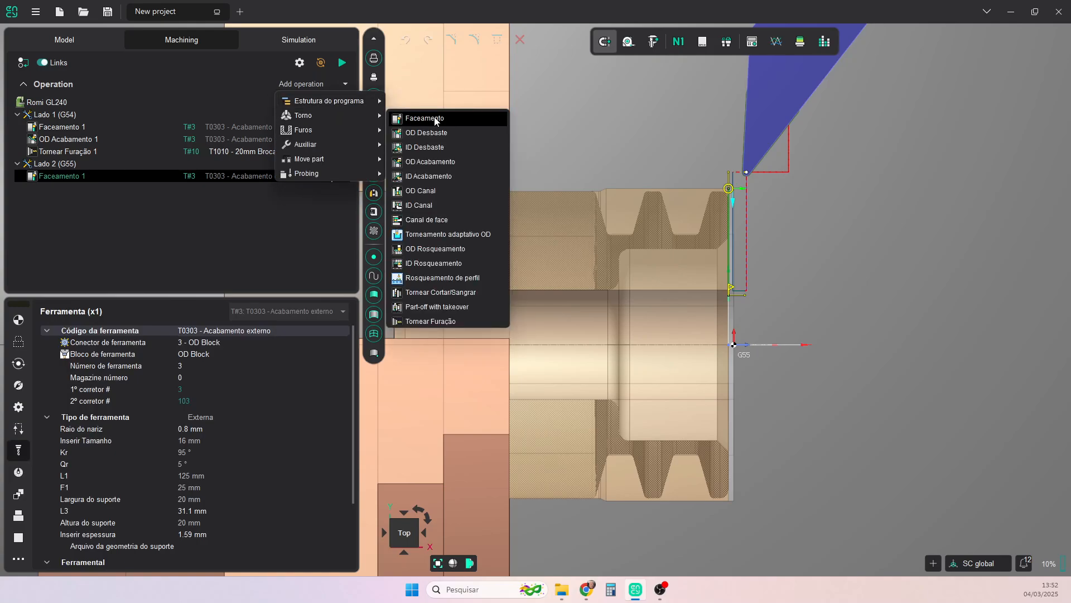
{"action": "left_click", "coordinate": [435, 161]}
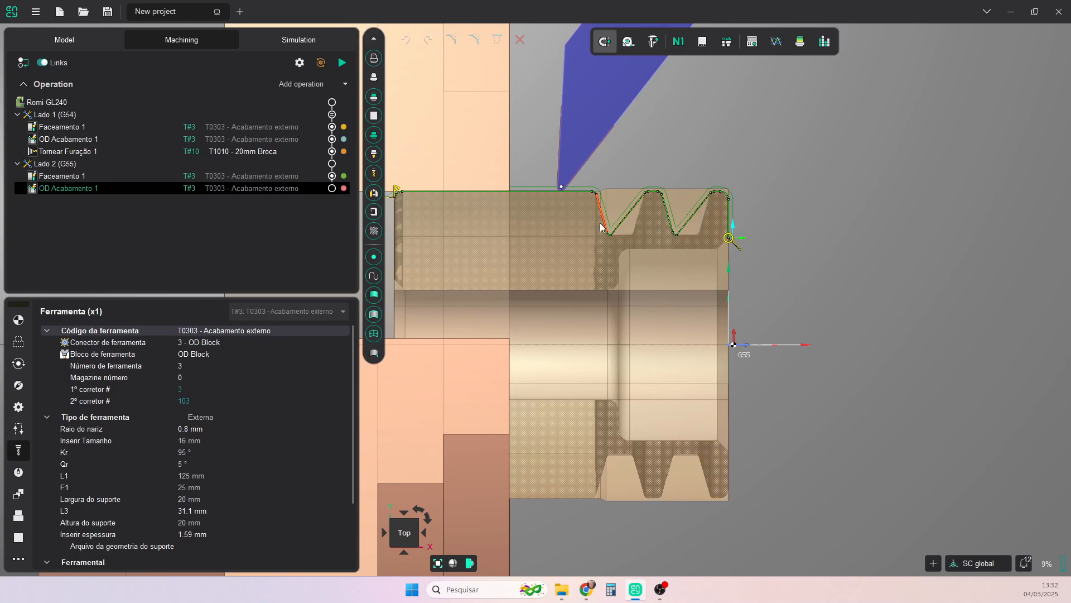
- Set the tool angular restriction (Restrição angular da ferramenta) of the Lado 2 OD Acabamento to Sem mergulho
{"action": "left_click", "coordinate": [20, 365]}
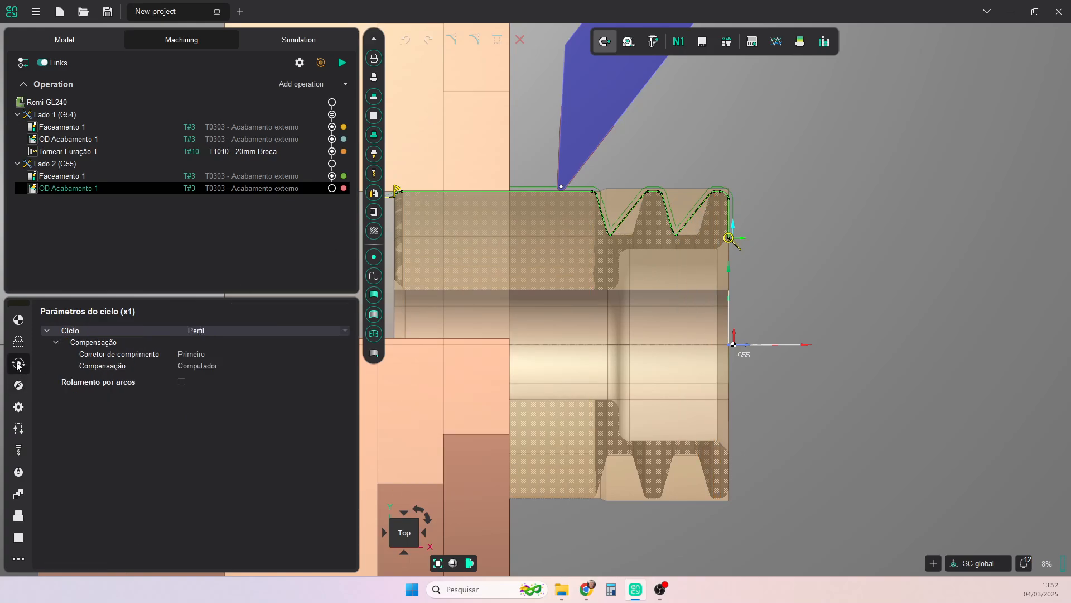
{"action": "left_click", "coordinate": [18, 385]}
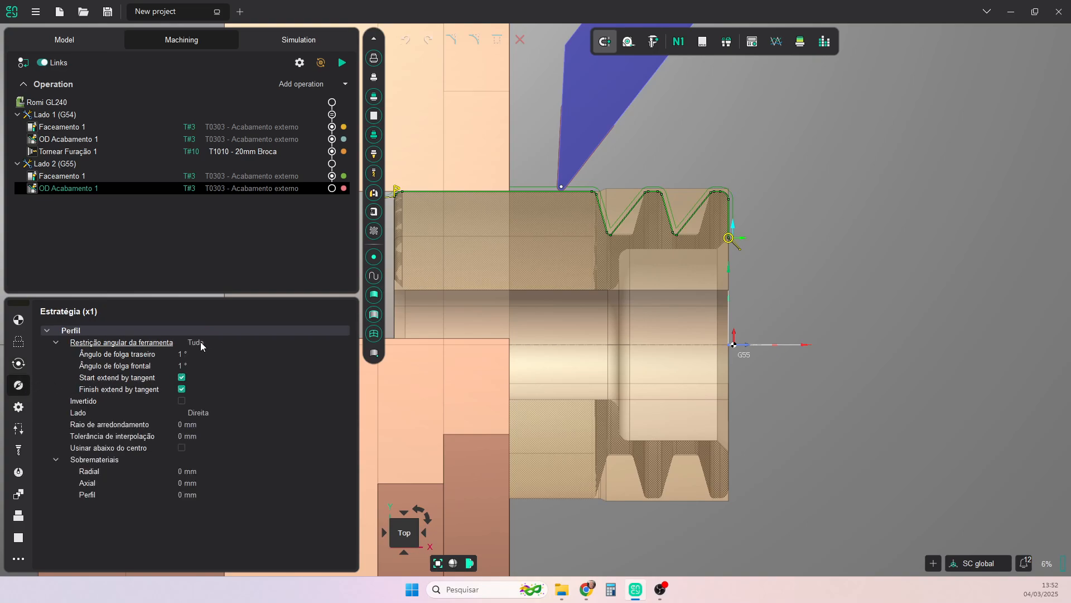
{"action": "left_click", "coordinate": [232, 342]}
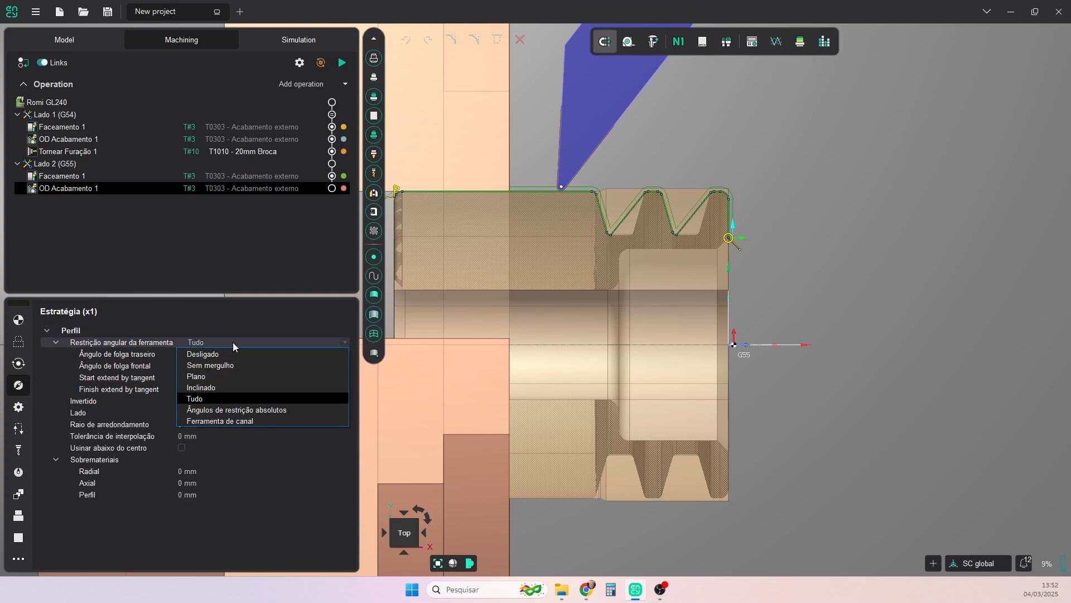
{"action": "left_click", "coordinate": [213, 365]}
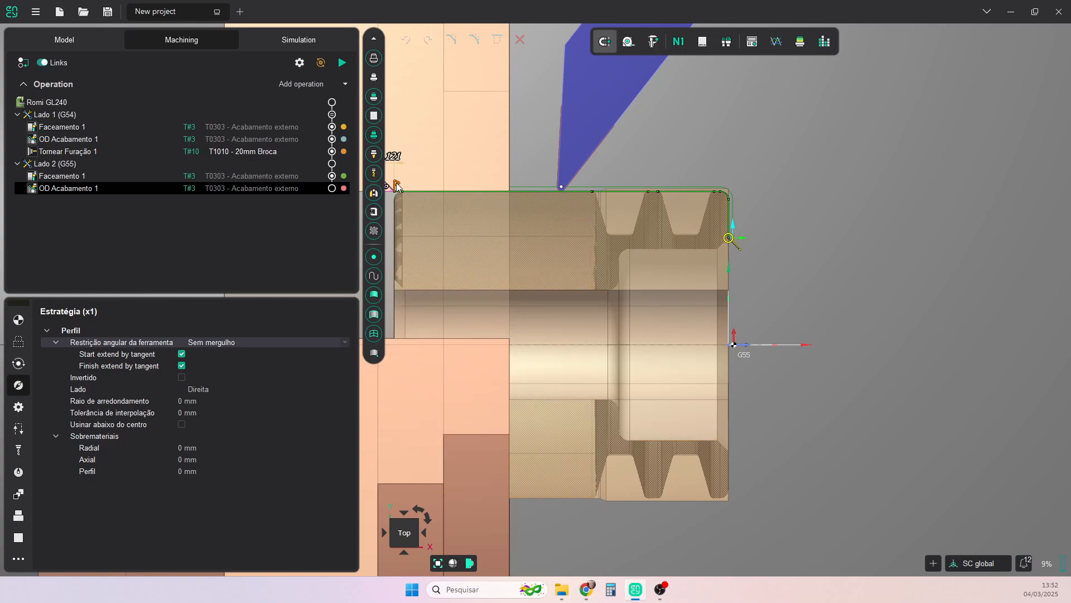
- Shorten the OD finishing profile to run from the front corner radius to just past the rear groove, and calculate its toolpath
{"action": "left_click_drag", "start_coordinate": [396, 186], "coordinate": [584, 194]}
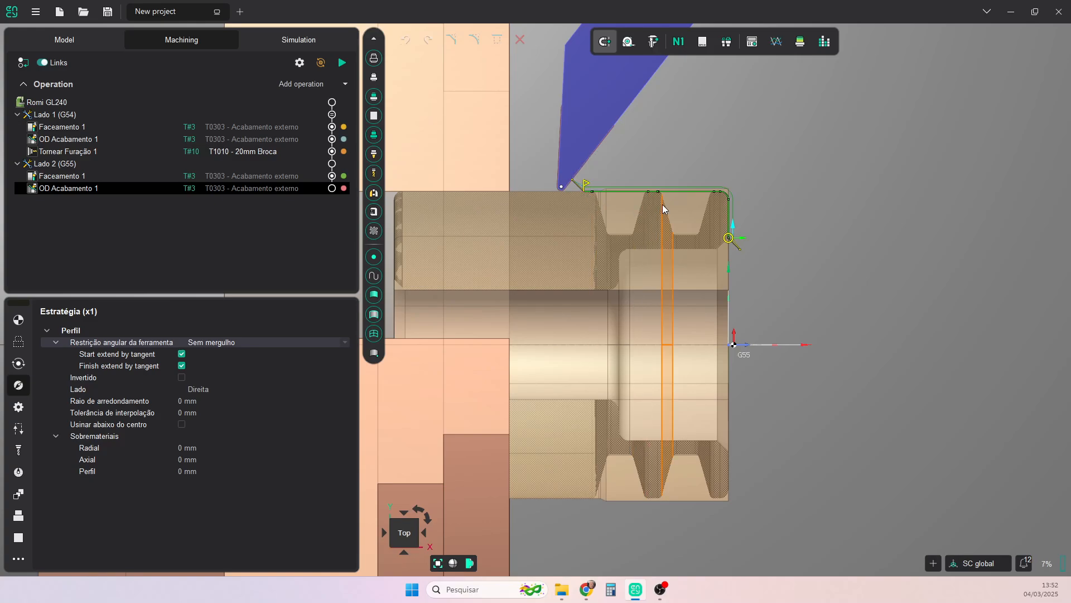
{"action": "scroll", "coordinate": [755, 256], "scroll_direction": "up", "scroll_amount": 5}
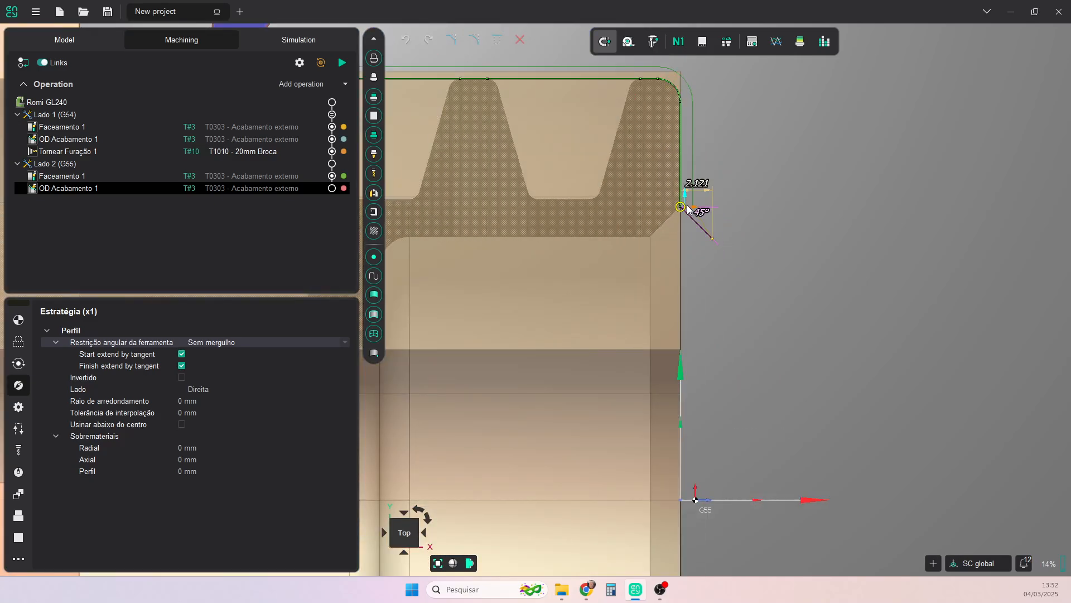
{"action": "left_click_drag", "start_coordinate": [684, 204], "coordinate": [673, 99]}
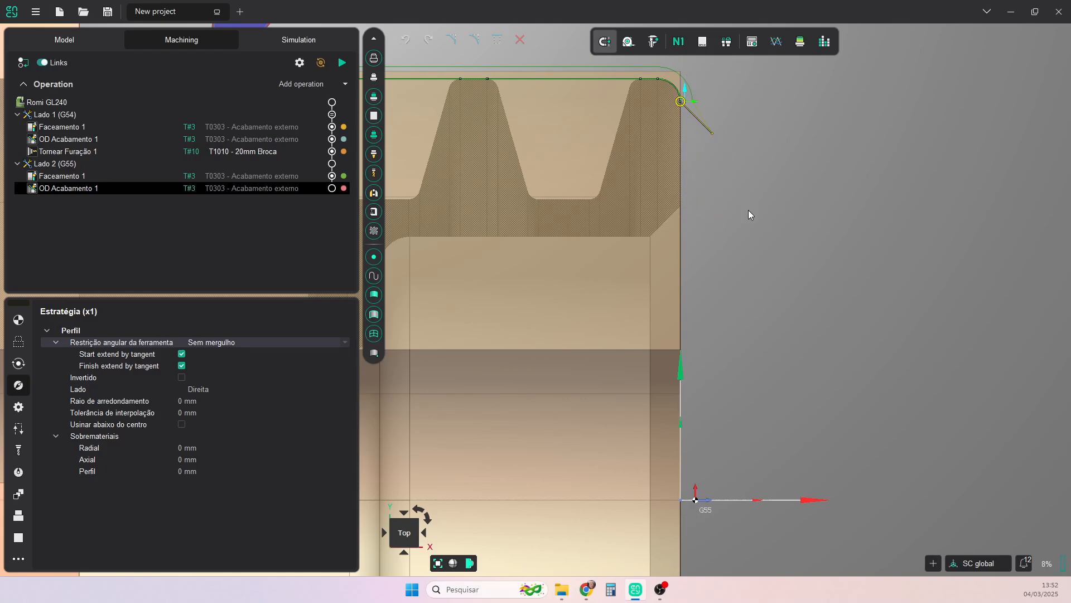
{"action": "scroll", "coordinate": [748, 210], "scroll_direction": "down", "scroll_amount": 5}
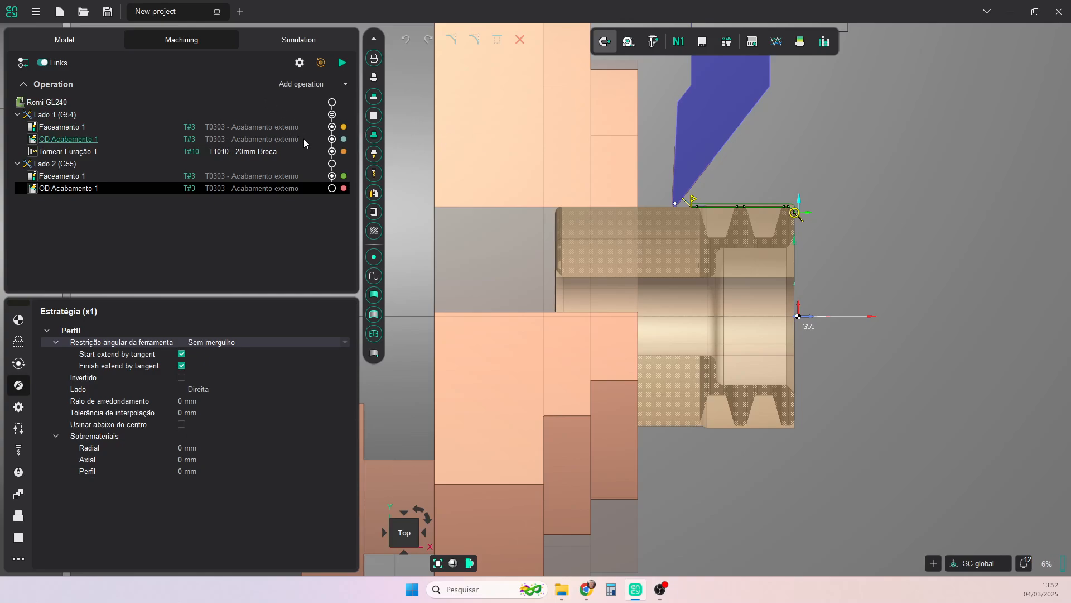
{"action": "left_click", "coordinate": [342, 63]}
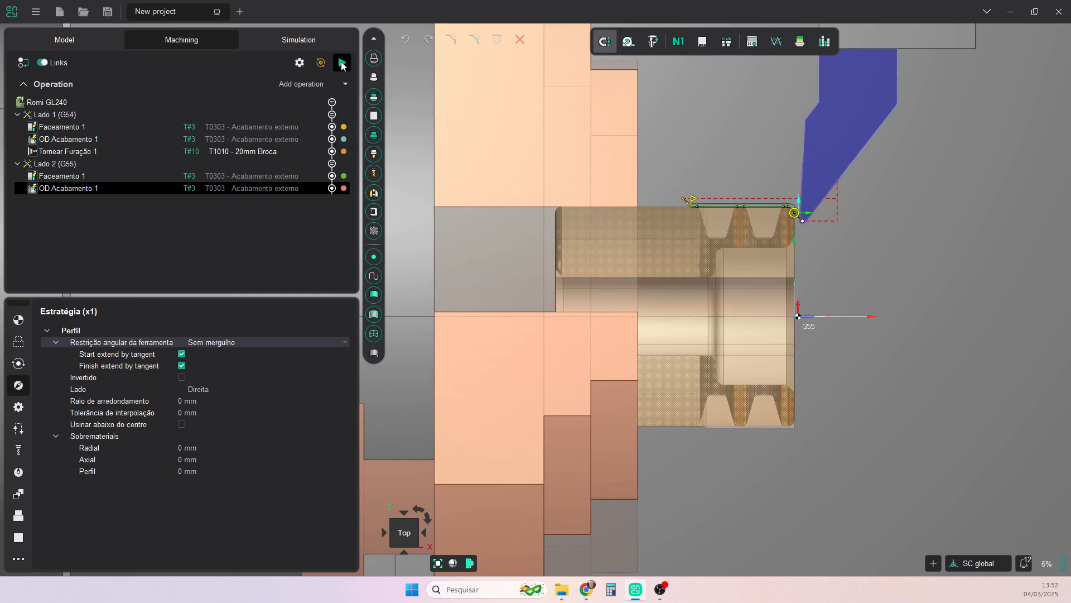
{"action": "scroll", "coordinate": [809, 239], "scroll_direction": "up", "scroll_amount": 3}
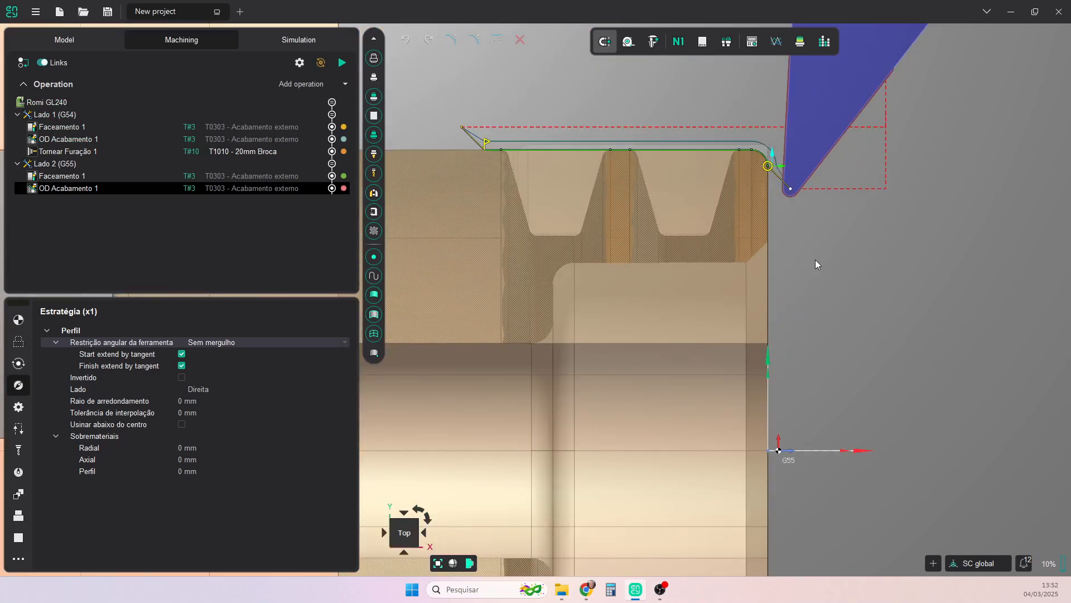
- Compare the machined stock with the design model by colour deviation, switching from the sectioned to the full part display
{"action": "left_click", "coordinate": [800, 41]}
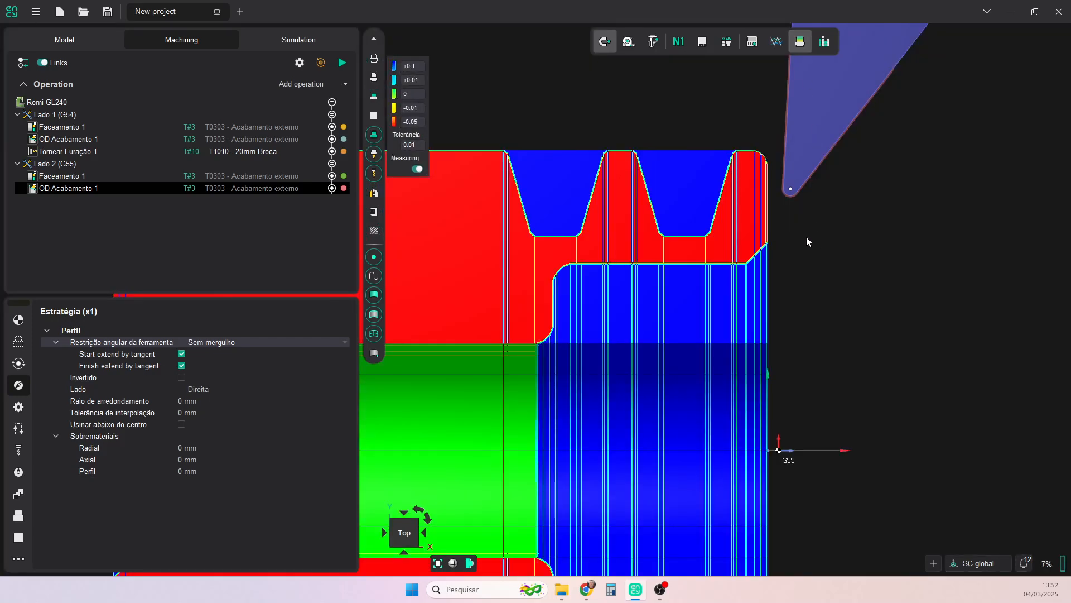
{"action": "left_click", "coordinate": [469, 563]}
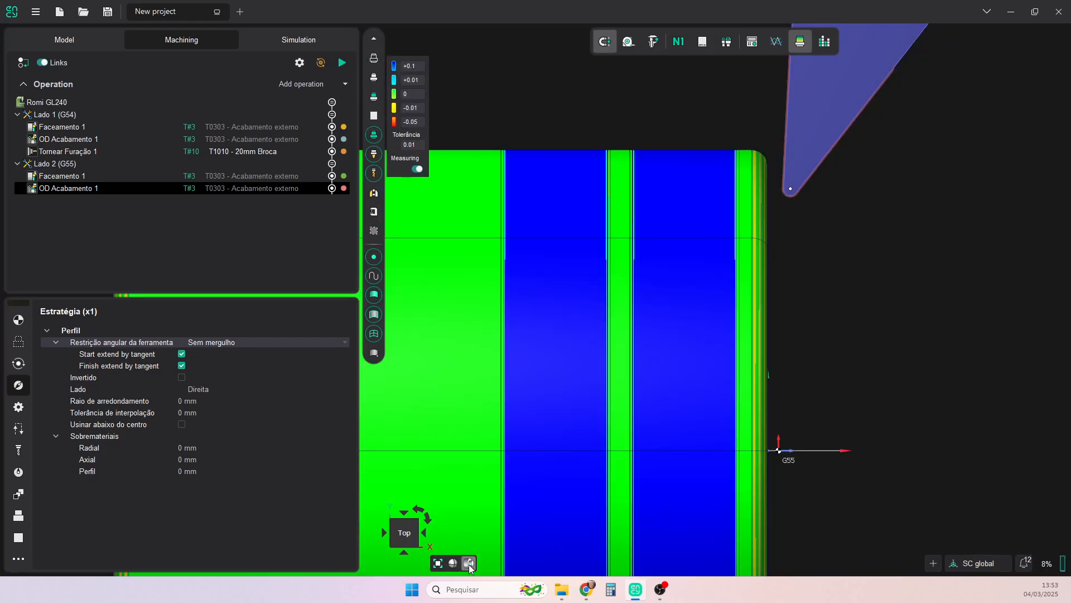
{"action": "scroll", "coordinate": [839, 375], "scroll_direction": "down", "scroll_amount": 3}
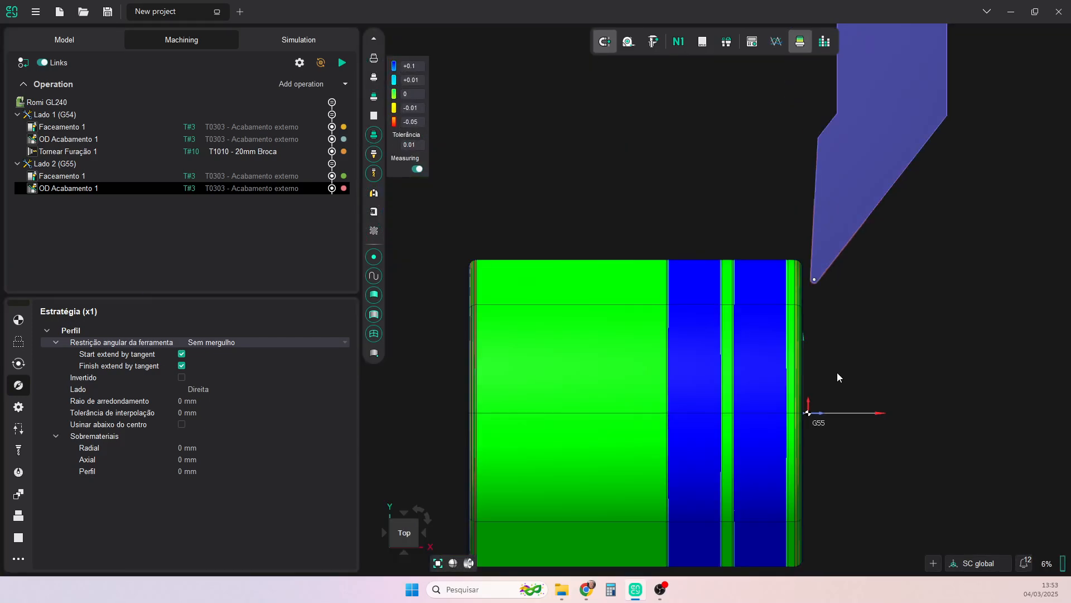
{"action": "left_click", "coordinate": [798, 49]}
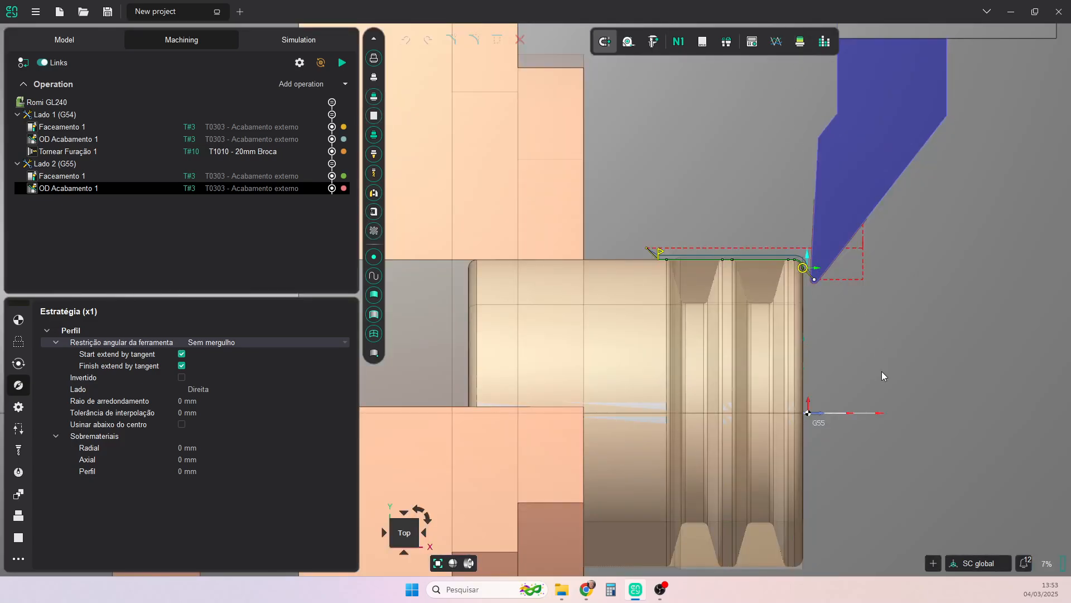
- Examine the OD finishing tool position and the bore at the part's free end in a 3D view
{"action": "scroll", "coordinate": [855, 355], "scroll_direction": "up", "scroll_amount": 1}
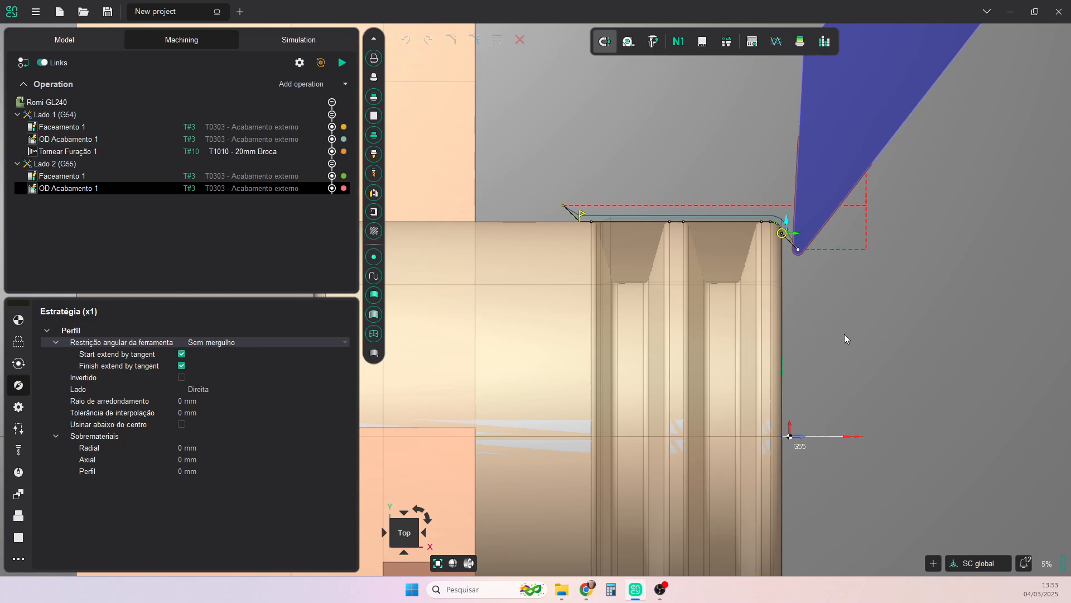
{"action": "middle_click_drag", "start_coordinate": [844, 334], "coordinate": [829, 332]}
{"action": "scroll", "coordinate": [829, 333], "scroll_direction": "down", "scroll_amount": 5}
{"action": "middle_click_drag", "start_coordinate": [718, 384], "coordinate": [700, 389]}
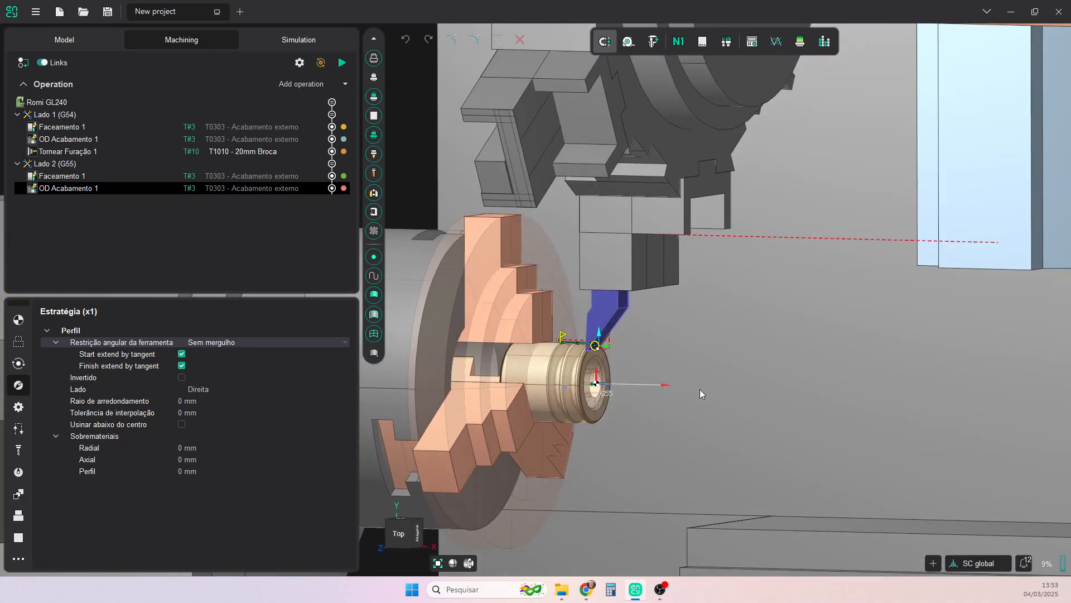
{"action": "scroll", "coordinate": [574, 395], "scroll_direction": "up", "scroll_amount": 6}
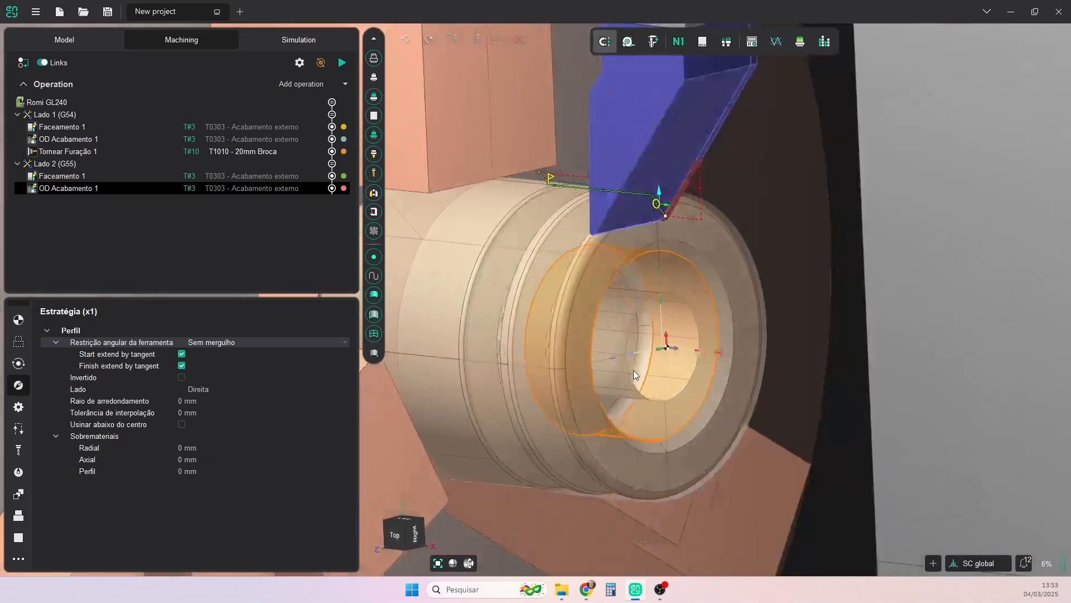
{"action": "middle_click_drag", "start_coordinate": [634, 370], "coordinate": [641, 377]}
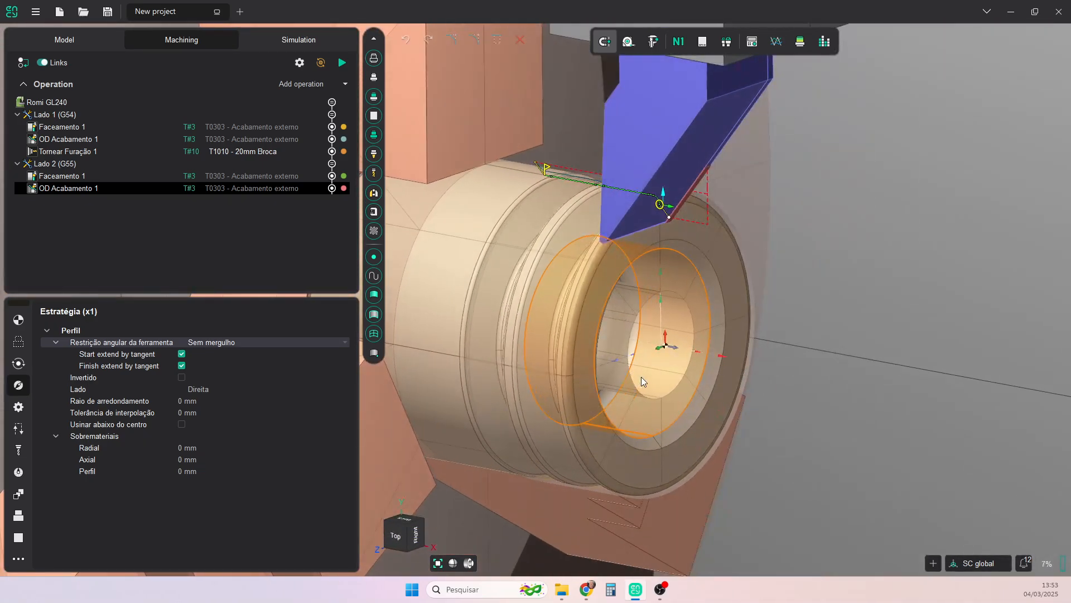
{"action": "left_click", "coordinate": [373, 96]}
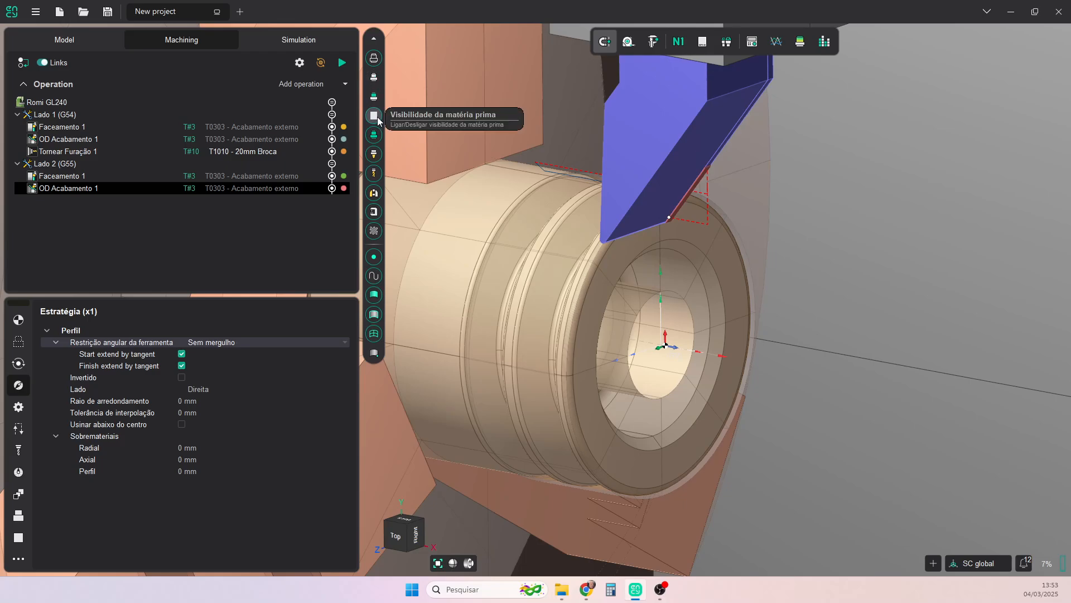
{"action": "left_click", "coordinate": [375, 98]}
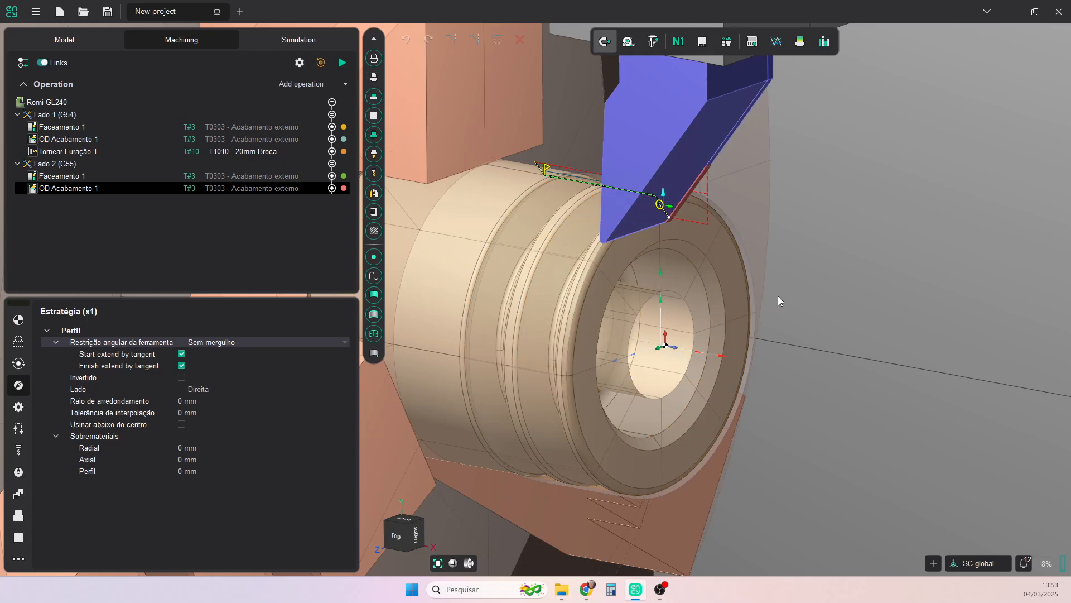
- Add an OD Canal turning operation to Lado 2 (G55), after OD Acabamento 1
{"action": "scroll", "coordinate": [776, 330], "scroll_direction": "down", "scroll_amount": 4}
{"action": "middle_click_drag", "start_coordinate": [729, 318], "coordinate": [762, 308]}
{"action": "left_click", "coordinate": [397, 538]}
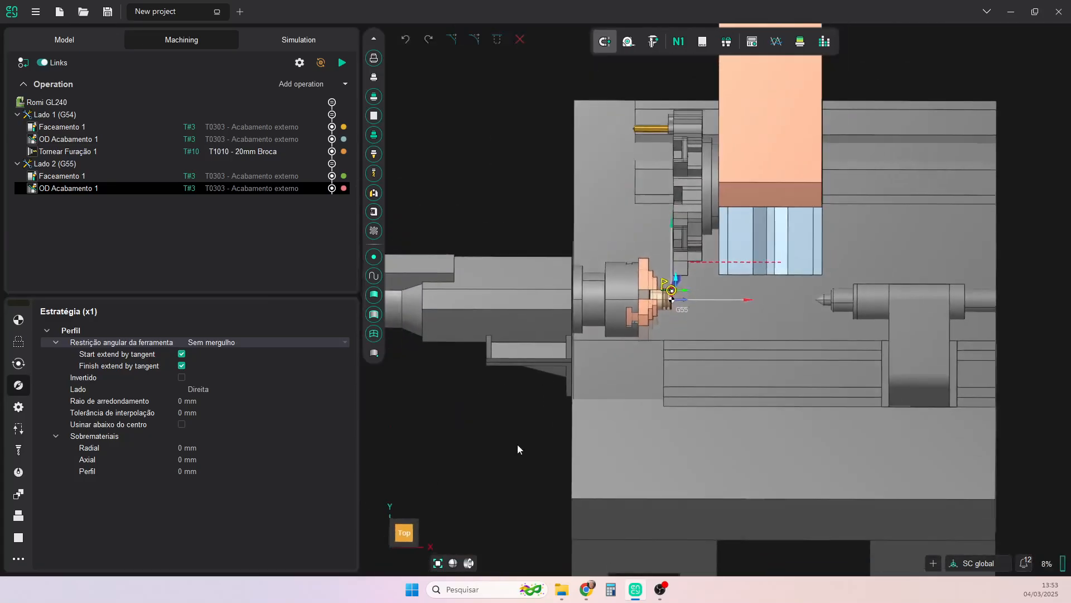
{"action": "scroll", "coordinate": [670, 281], "scroll_direction": "up", "scroll_amount": 5}
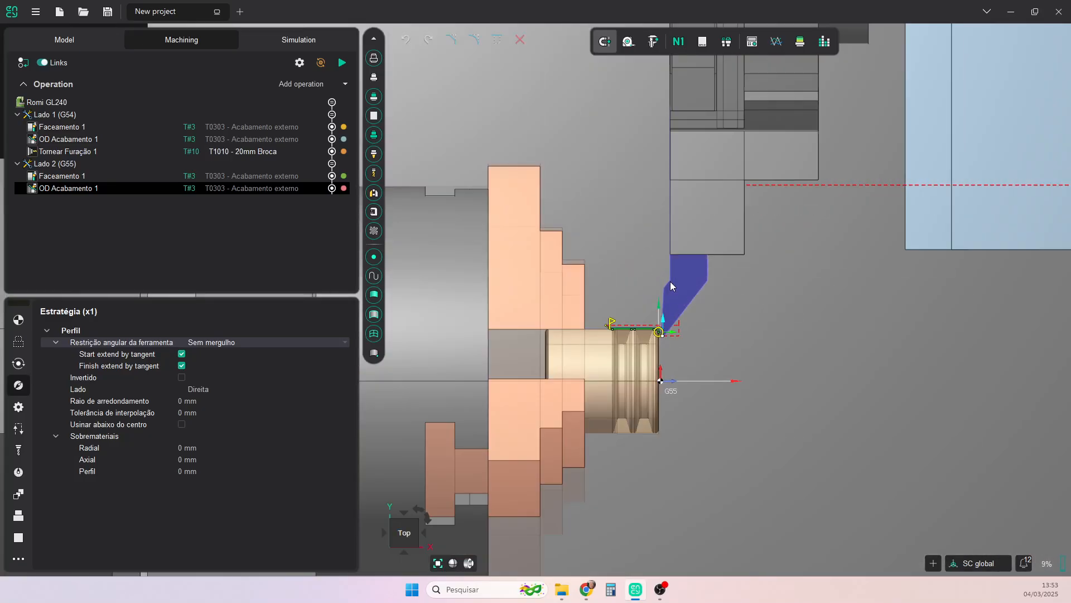
{"action": "left_click", "coordinate": [345, 84]}
{"action": "mouse_move", "coordinate": [341, 104]}
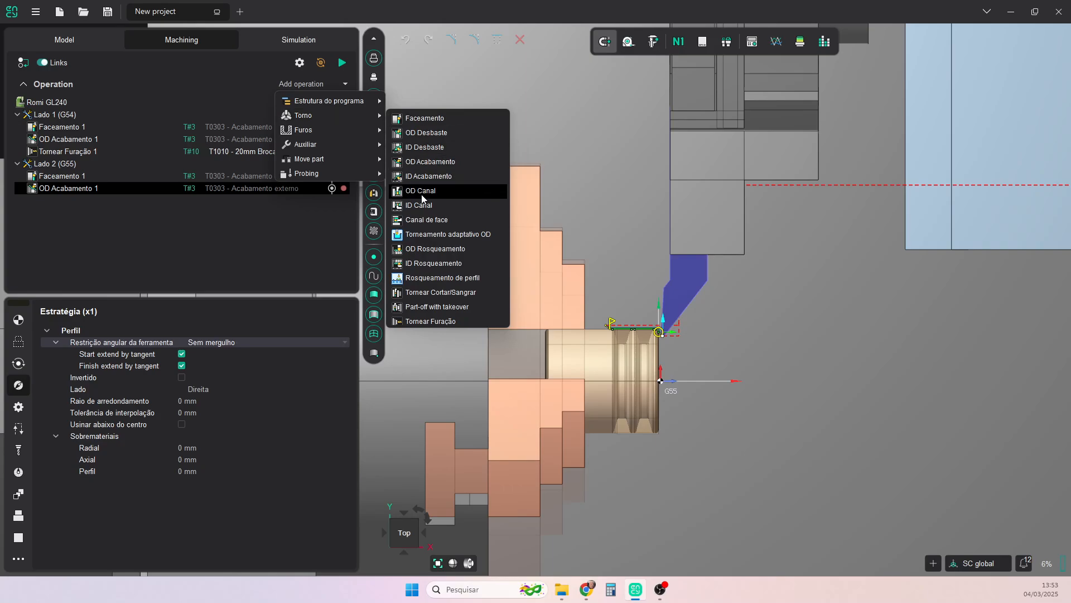
{"action": "left_click", "coordinate": [422, 193]}
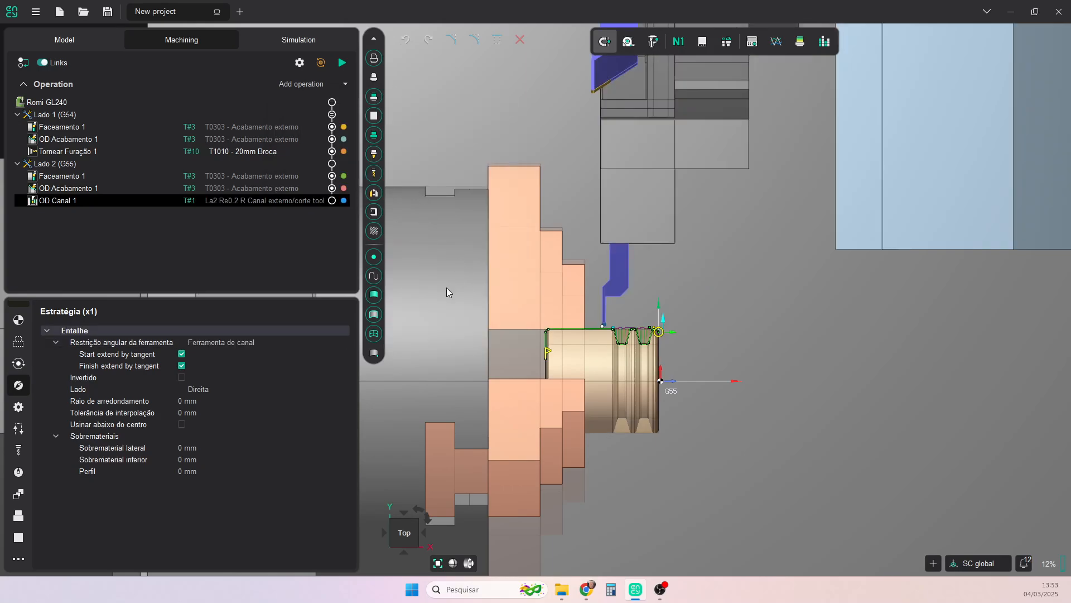
- Assign the T0707 - Canal externo tool from the Romi GL240 library to the OD Canal operation
{"action": "left_click", "coordinate": [237, 203]}
{"action": "left_click", "coordinate": [344, 279]}
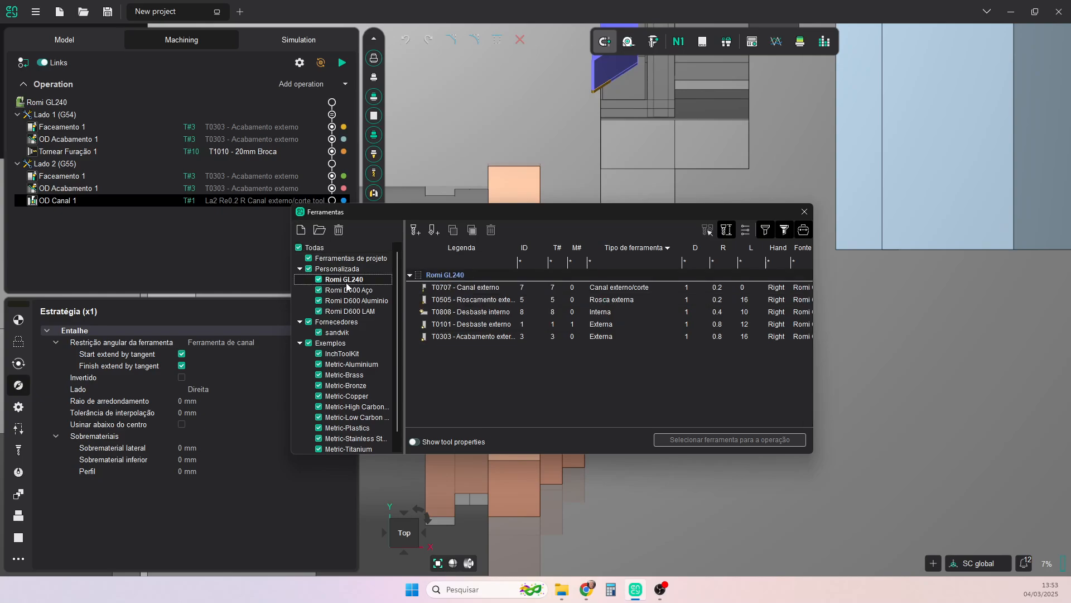
{"action": "left_click", "coordinate": [463, 287]}
{"action": "left_click", "coordinate": [723, 439]}
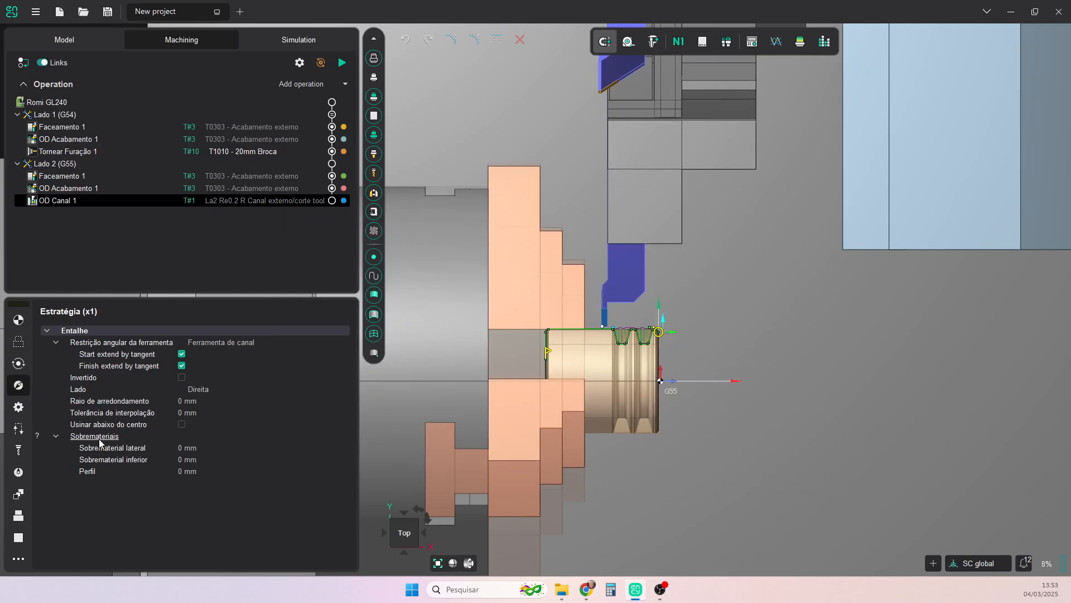
- Set the grooving tool's connector (Conector de ferramenta) to 7 - OD Block and apply the change
{"action": "left_click", "coordinate": [18, 452]}
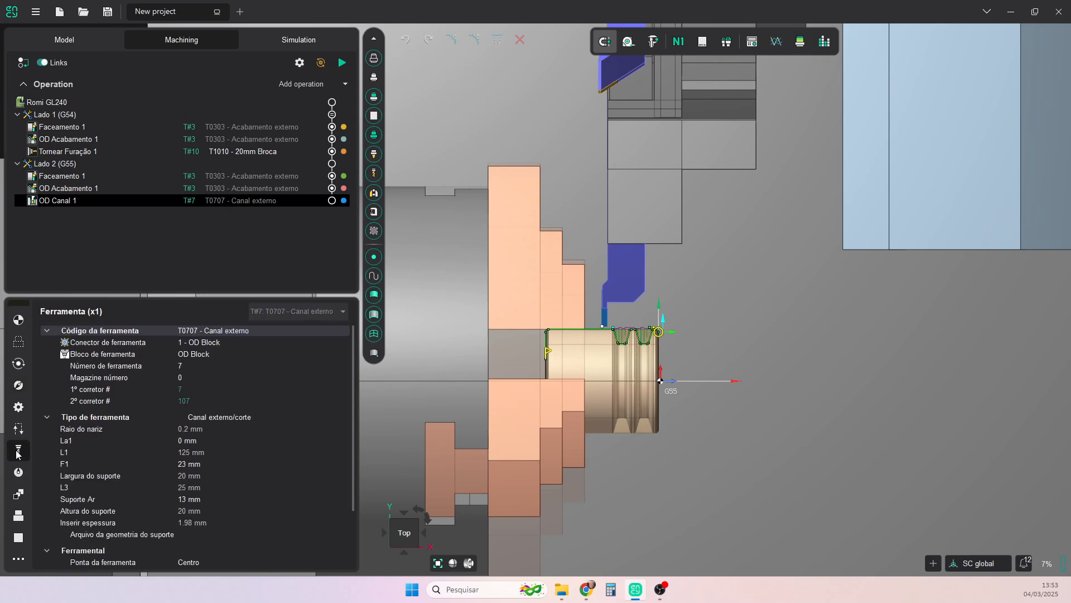
{"action": "left_click", "coordinate": [213, 344]}
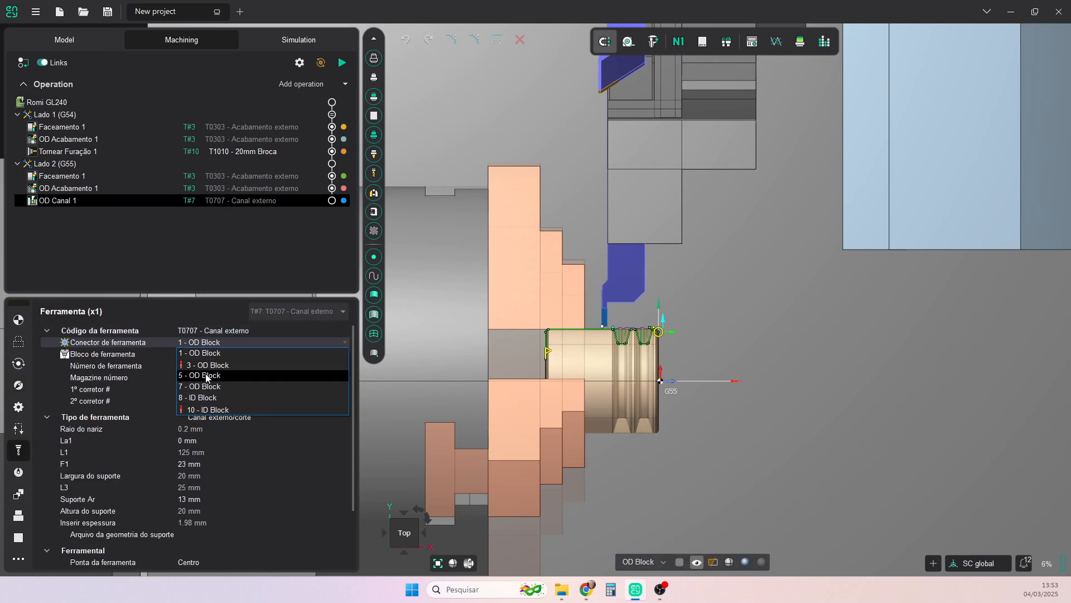
{"action": "left_click", "coordinate": [206, 387]}
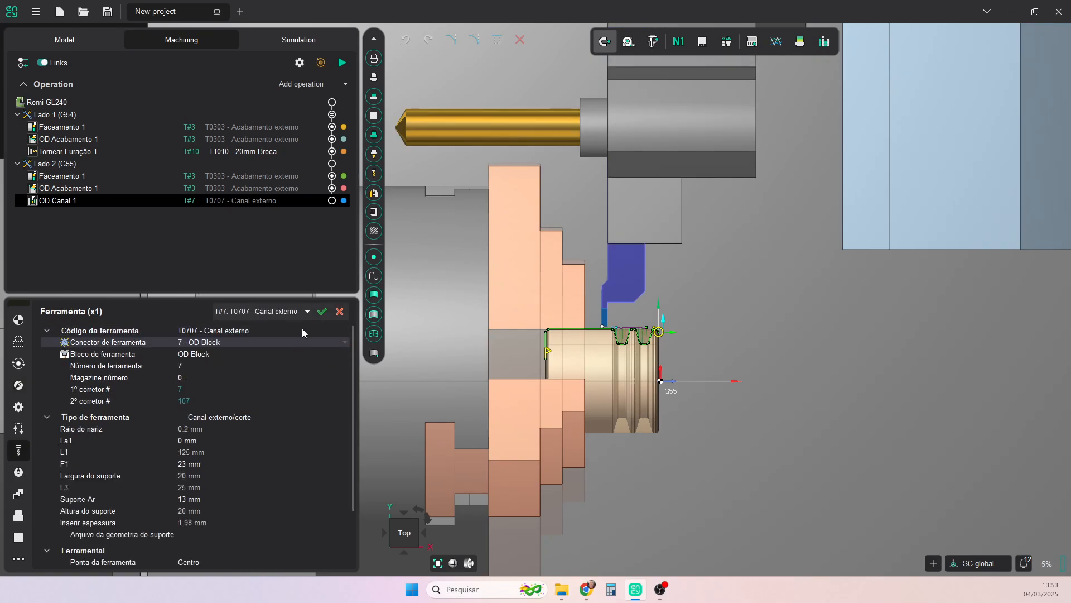
{"action": "left_click", "coordinate": [325, 311]}
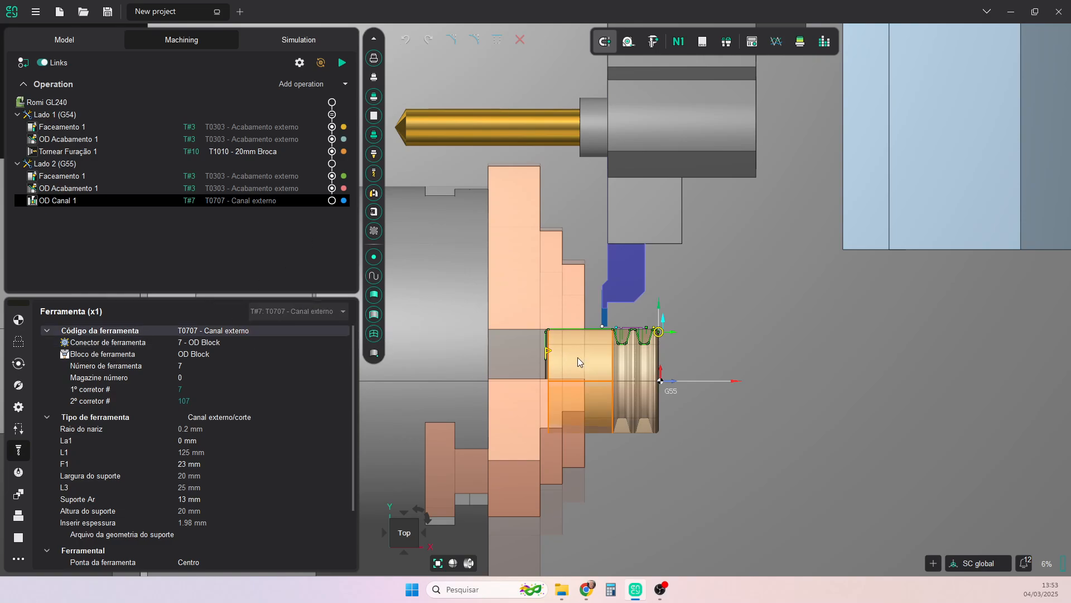
- Shorten the grooving profile's chuck-side end to the outer edge radius of the rear groove
{"action": "scroll", "coordinate": [596, 337], "scroll_direction": "up", "scroll_amount": 4}
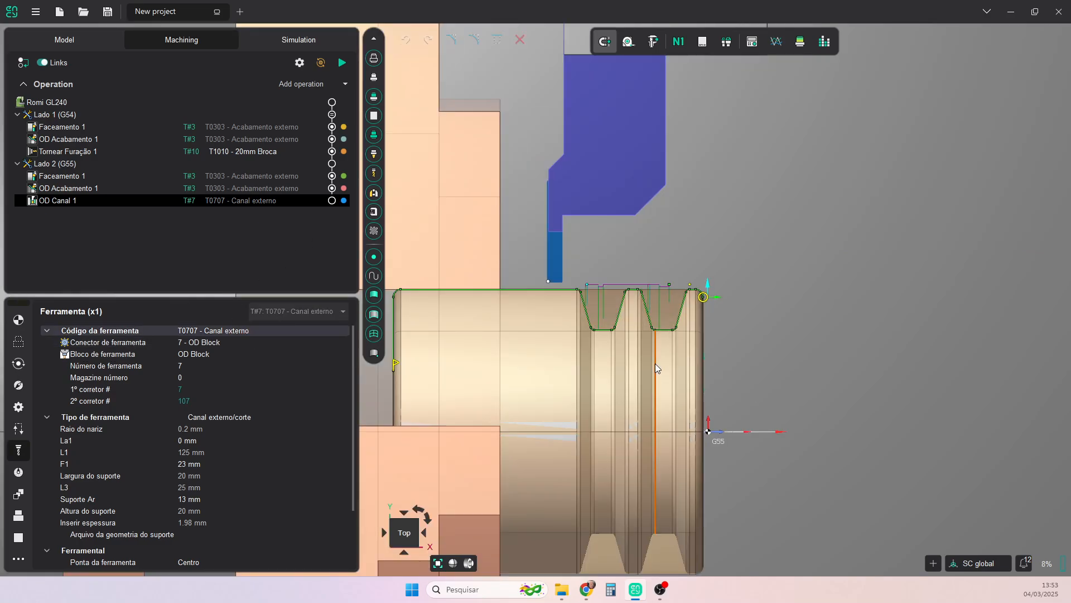
{"action": "scroll", "coordinate": [655, 364], "scroll_direction": "down", "scroll_amount": 2}
{"action": "scroll", "coordinate": [671, 354], "scroll_direction": "up", "scroll_amount": 3}
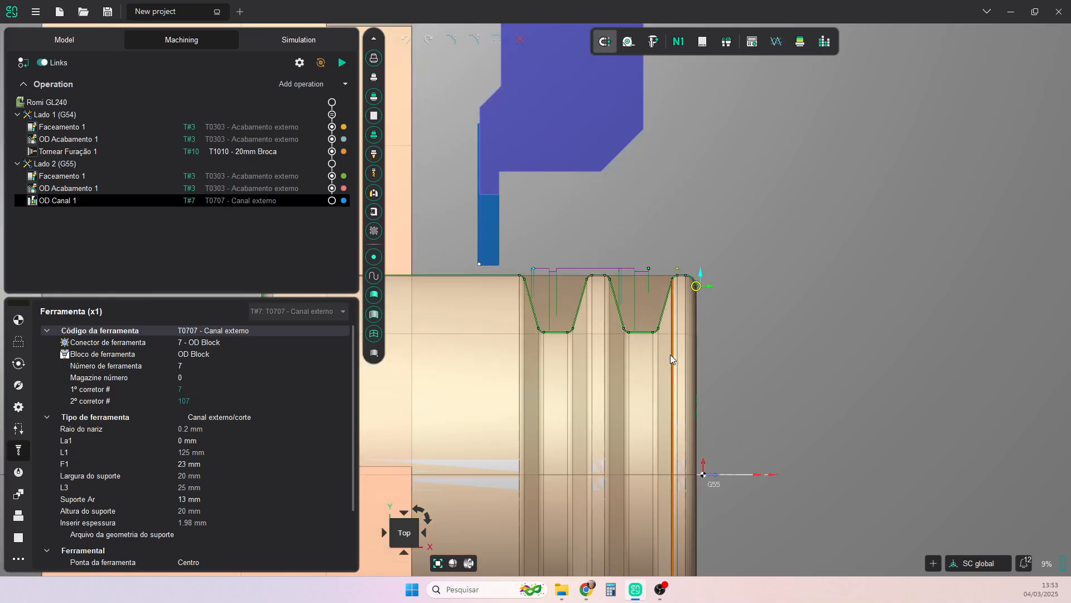
{"action": "left_click_drag", "start_coordinate": [465, 367], "coordinate": [593, 311]}
{"action": "scroll", "coordinate": [593, 311], "scroll_direction": "up", "scroll_amount": 5}
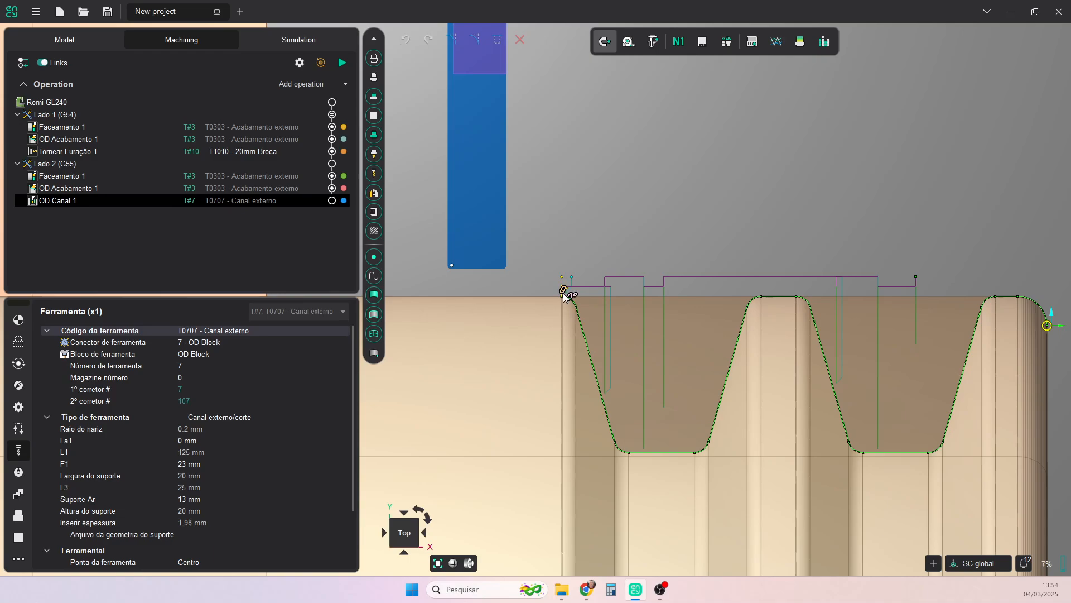
- Extend the grooving profile outward by 1 mm at 90° at its end beside the rear groove
{"action": "left_click", "coordinate": [565, 295]}
{"action": "type", "text": "1"}
{"action": "key", "text": "Return"}
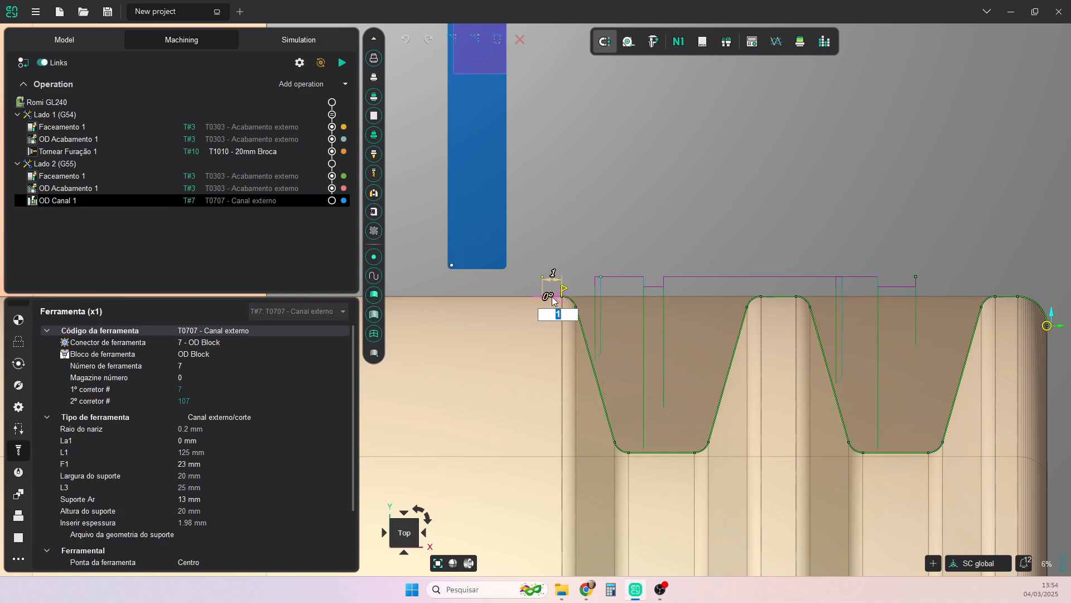
{"action": "left_click", "coordinate": [547, 299]}
{"action": "type", "text": "90"}
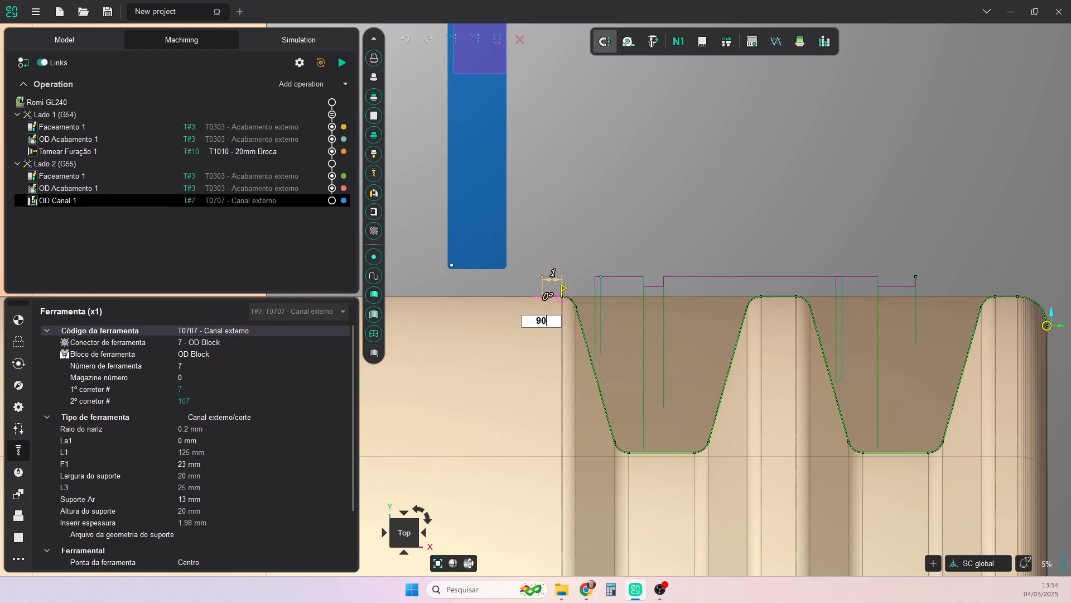
{"action": "key", "text": "Return"}
{"action": "scroll", "coordinate": [573, 288], "scroll_direction": "up", "scroll_amount": 2}
{"action": "scroll", "coordinate": [573, 289], "scroll_direction": "up", "scroll_amount": 3}
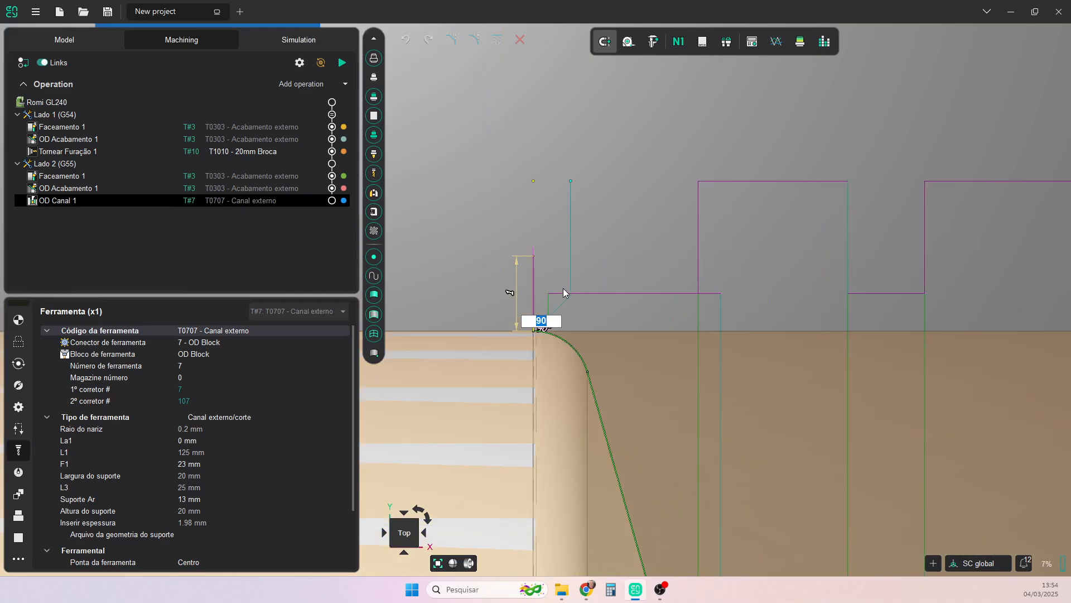
{"action": "left_click", "coordinate": [535, 255]}
- Move the grooving profile's start point from the part's front corner radius to the outer edge radius of the front groove
{"action": "scroll", "coordinate": [696, 334], "scroll_direction": "down", "scroll_amount": 5}
{"action": "scroll", "coordinate": [741, 327], "scroll_direction": "down", "scroll_amount": 3}
{"action": "scroll", "coordinate": [516, 330], "scroll_direction": "up", "scroll_amount": 6}
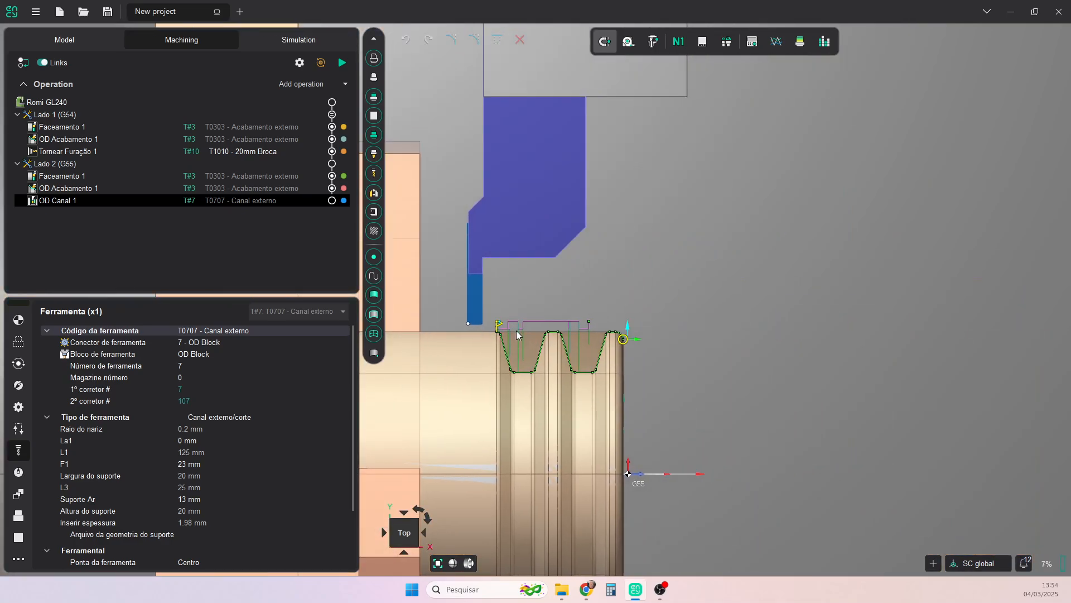
{"action": "scroll", "coordinate": [496, 355], "scroll_direction": "up", "scroll_amount": 6}
{"action": "scroll", "coordinate": [561, 356], "scroll_direction": "down", "scroll_amount": 3}
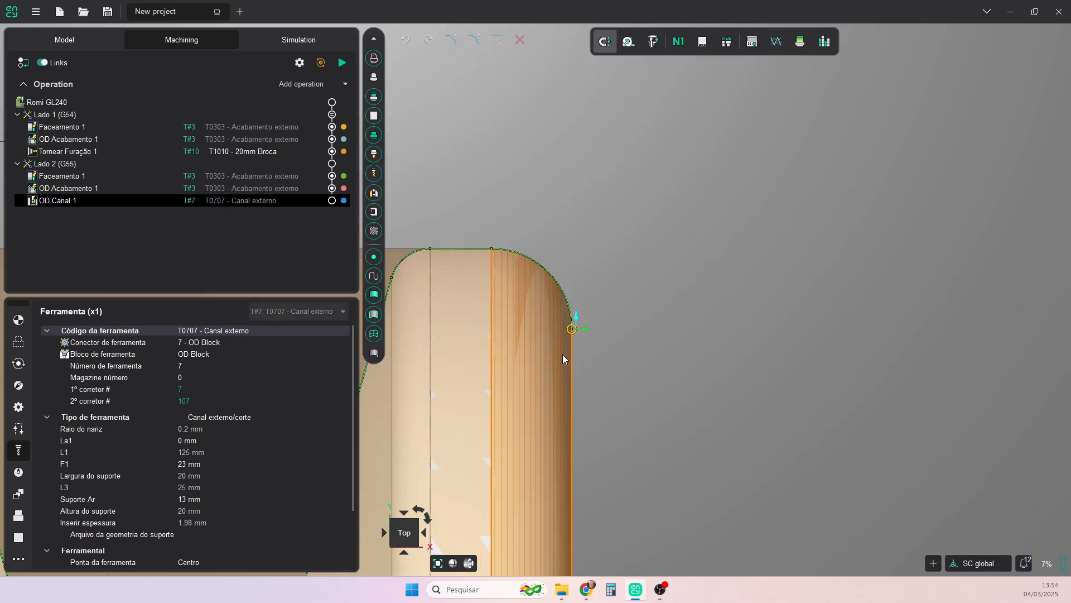
{"action": "middle_click_drag", "start_coordinate": [585, 365], "coordinate": [669, 402]}
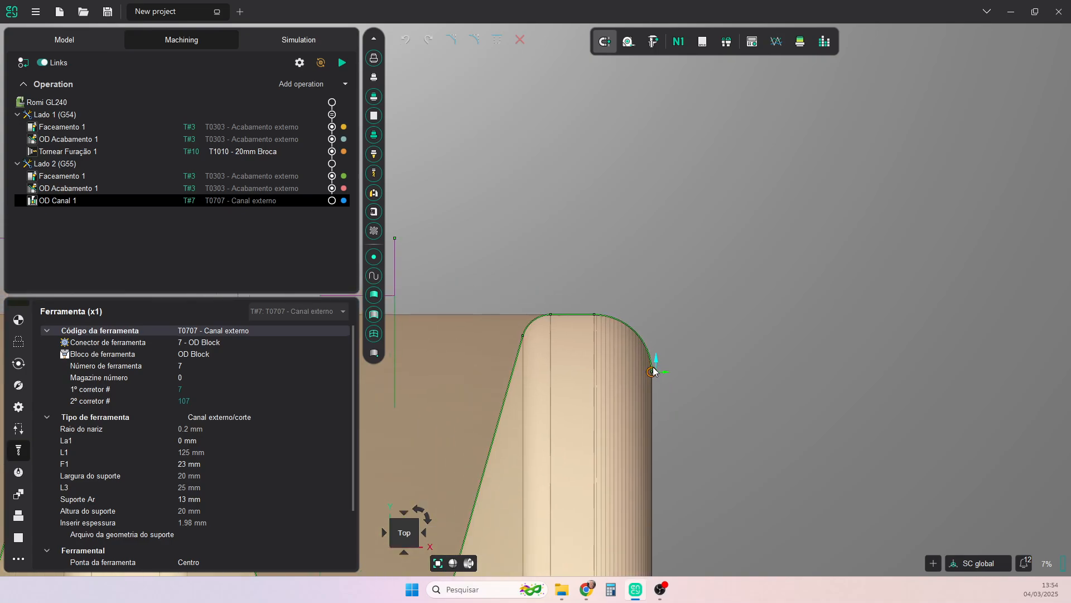
{"action": "left_click_drag", "start_coordinate": [654, 372], "coordinate": [548, 306]}
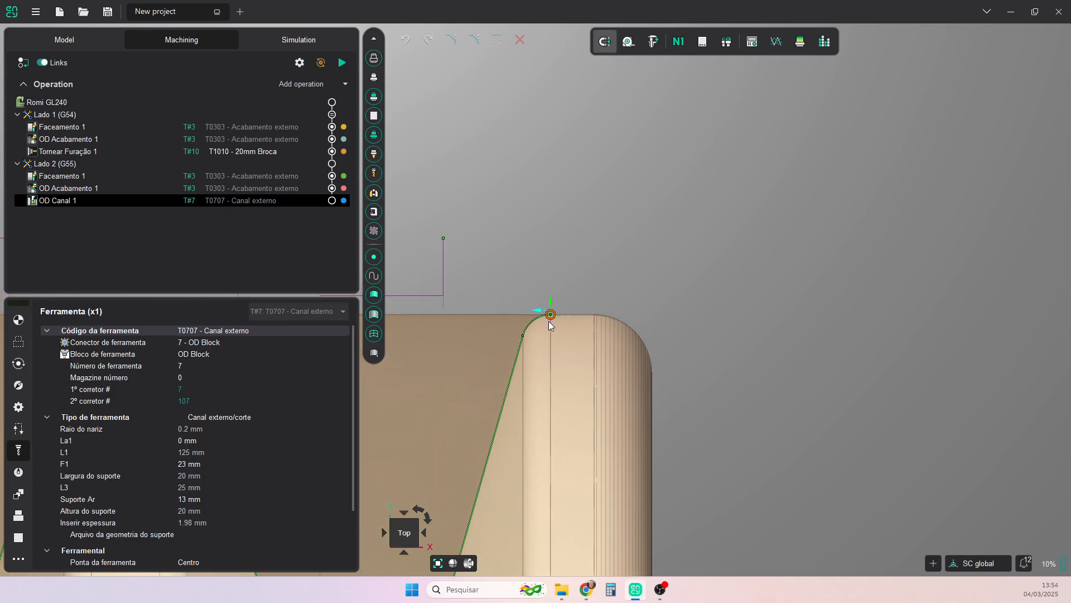
- Extend the grooving profile outward by 1 mm at 90° at its start beside the front groove
{"action": "left_click", "coordinate": [552, 314]}
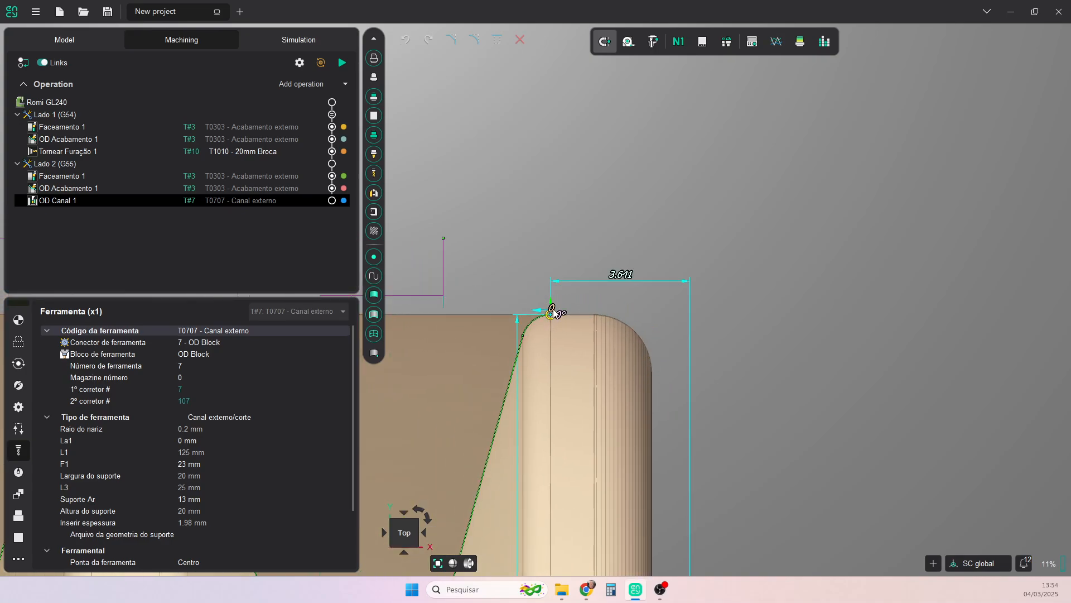
{"action": "left_click", "coordinate": [554, 311]}
{"action": "type", "text": "1"}
{"action": "key", "text": "Return"}
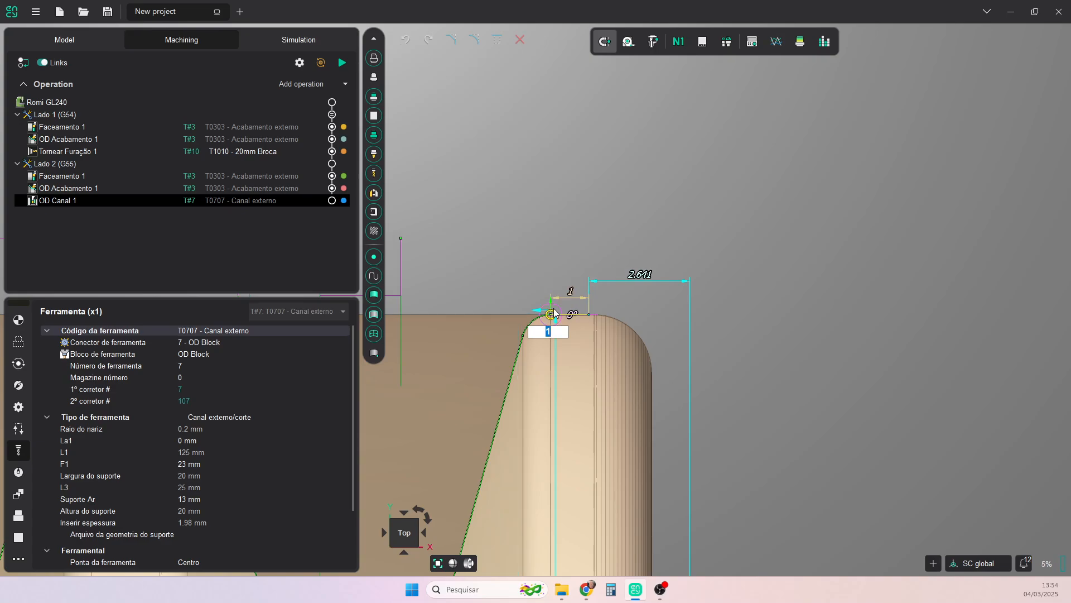
{"action": "left_click", "coordinate": [574, 315]}
{"action": "type", "text": "90"}
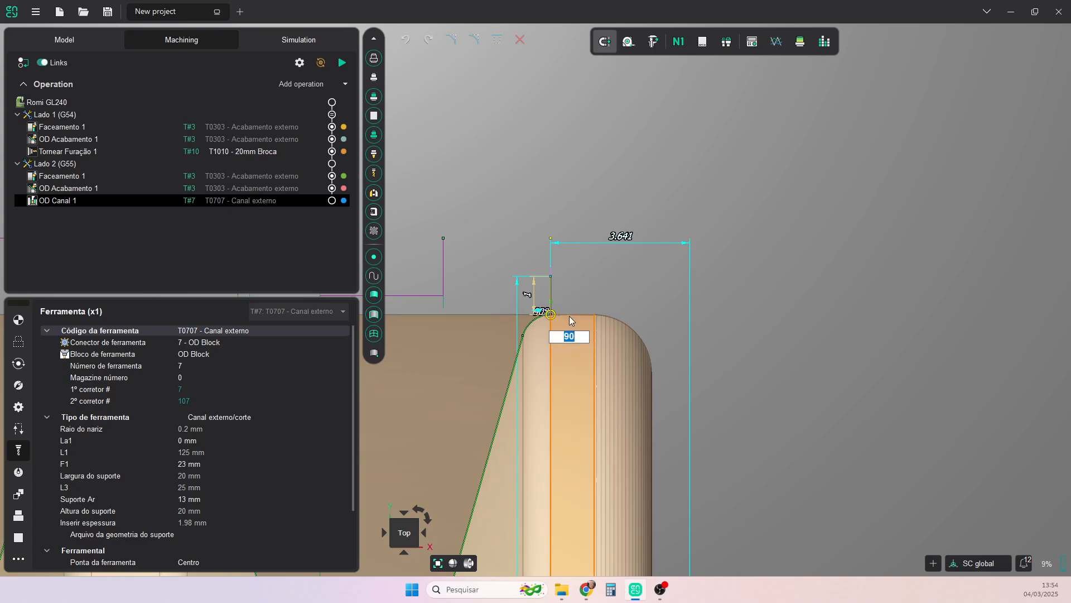
{"action": "key", "text": "Return"}
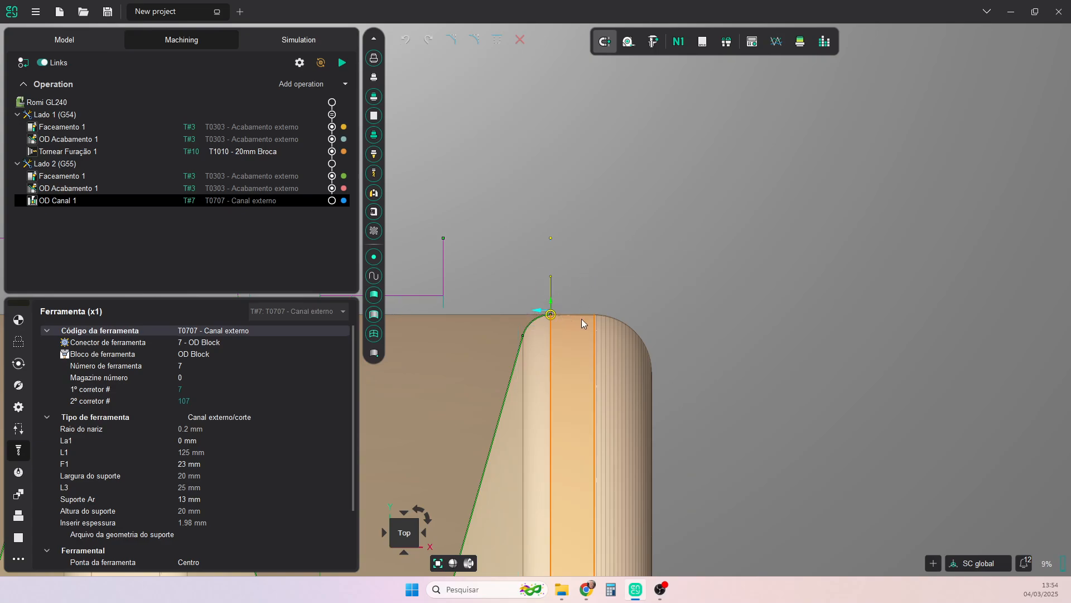
- Select the Canal - Entalhe item in the OD Canal job assignment and calculate the operation's toolpath
{"action": "scroll", "coordinate": [582, 319], "scroll_direction": "down", "scroll_amount": 6}
{"action": "middle_click_drag", "start_coordinate": [581, 319], "coordinate": [778, 288]}
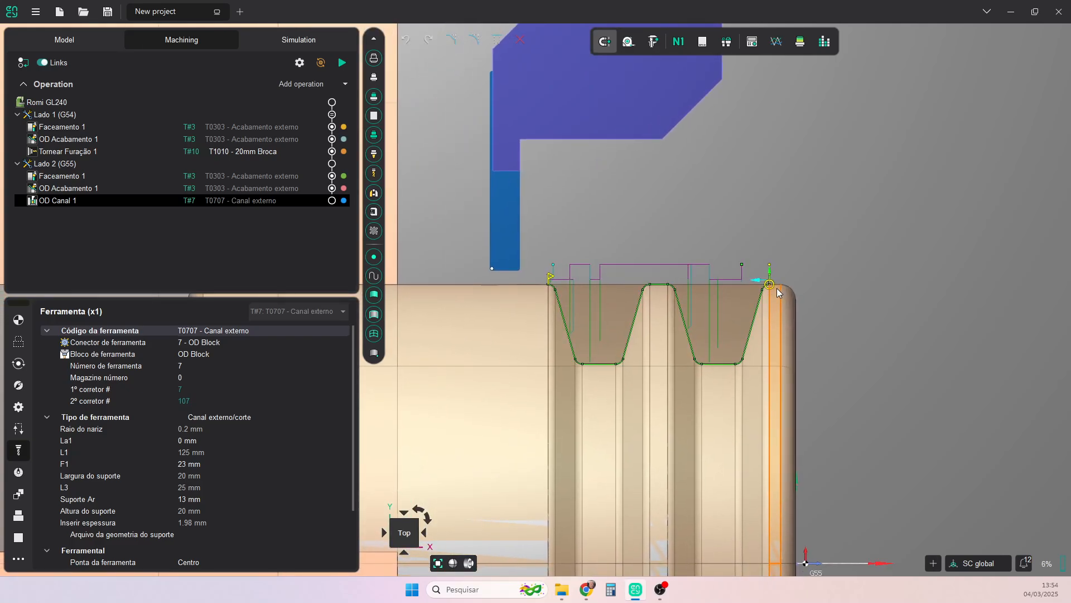
{"action": "left_click", "coordinate": [18, 342]}
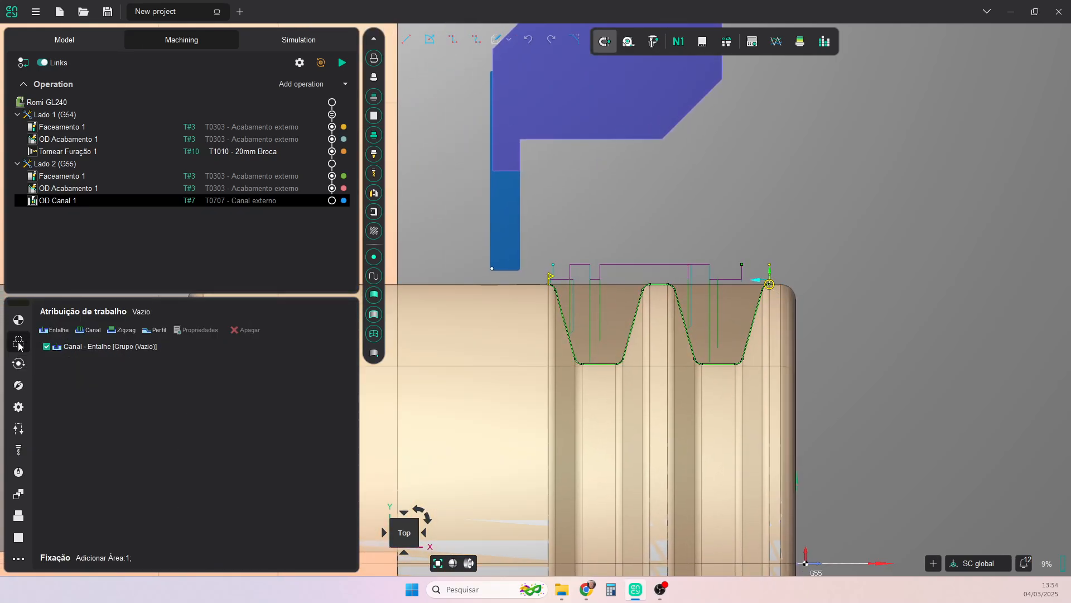
{"action": "left_click", "coordinate": [83, 347]}
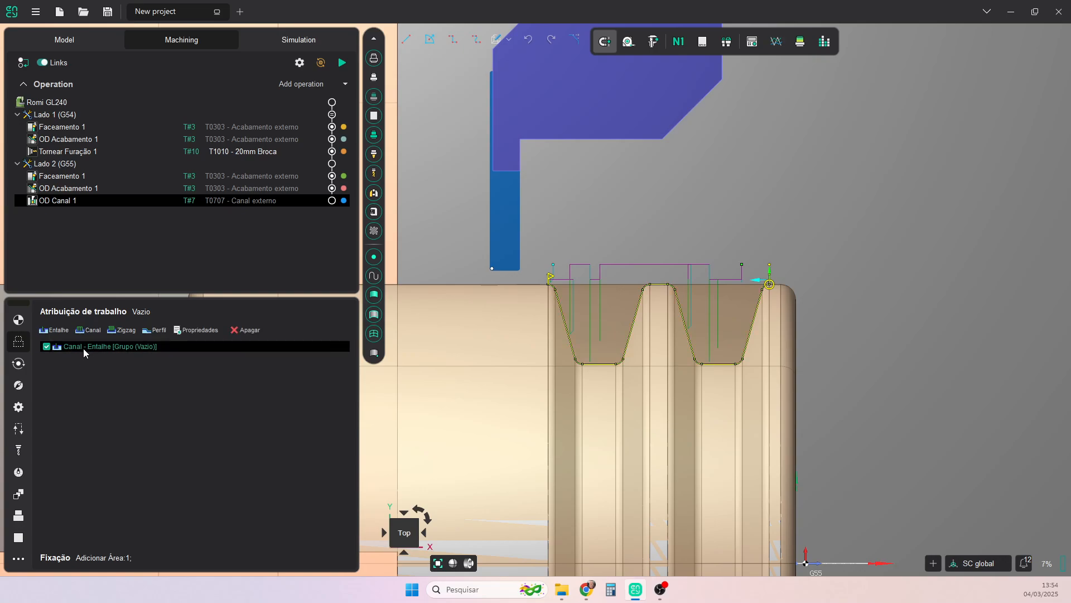
{"action": "left_click", "coordinate": [342, 63]}
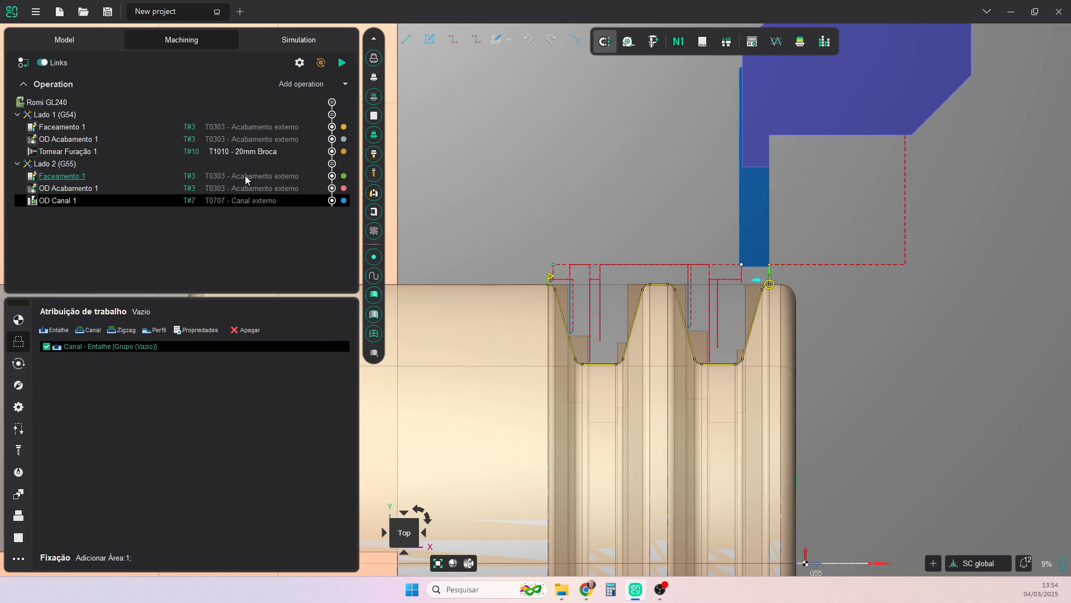
- Select Lado 2 (G55) in the simulation and enable the Parar and Interromper um erro stop conditions
{"action": "left_click", "coordinate": [284, 41]}
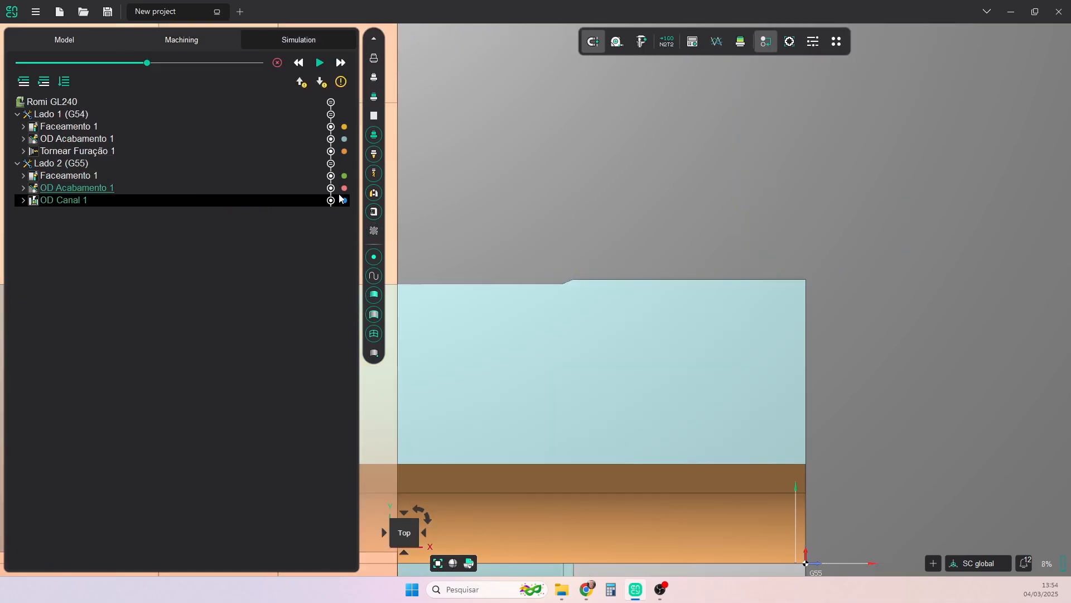
{"action": "left_click", "coordinate": [72, 165]}
{"action": "scroll", "coordinate": [589, 298], "scroll_direction": "down", "scroll_amount": 3}
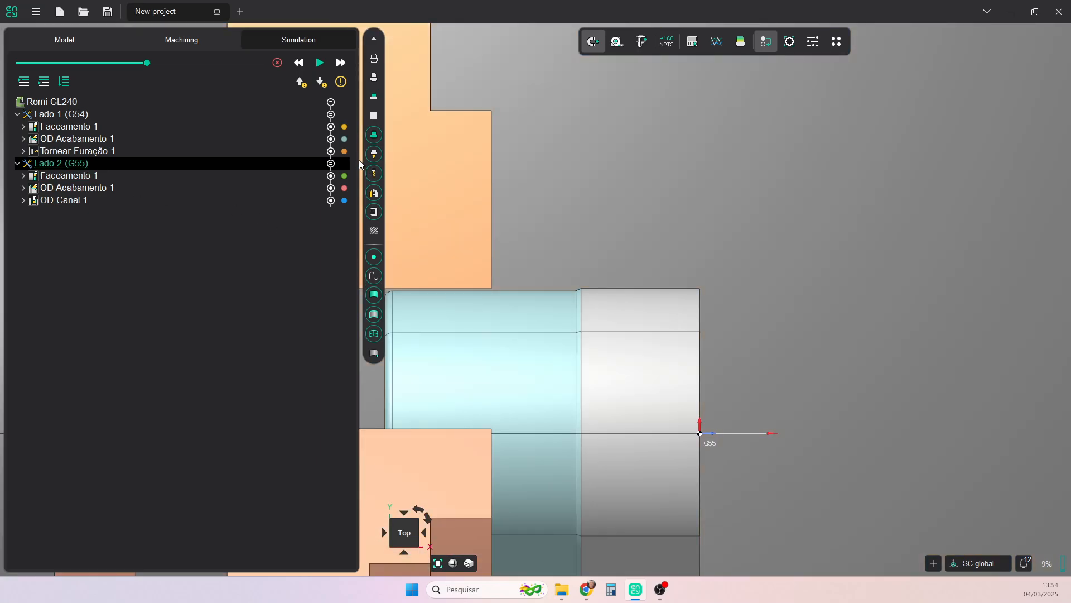
{"action": "left_click", "coordinate": [341, 82]}
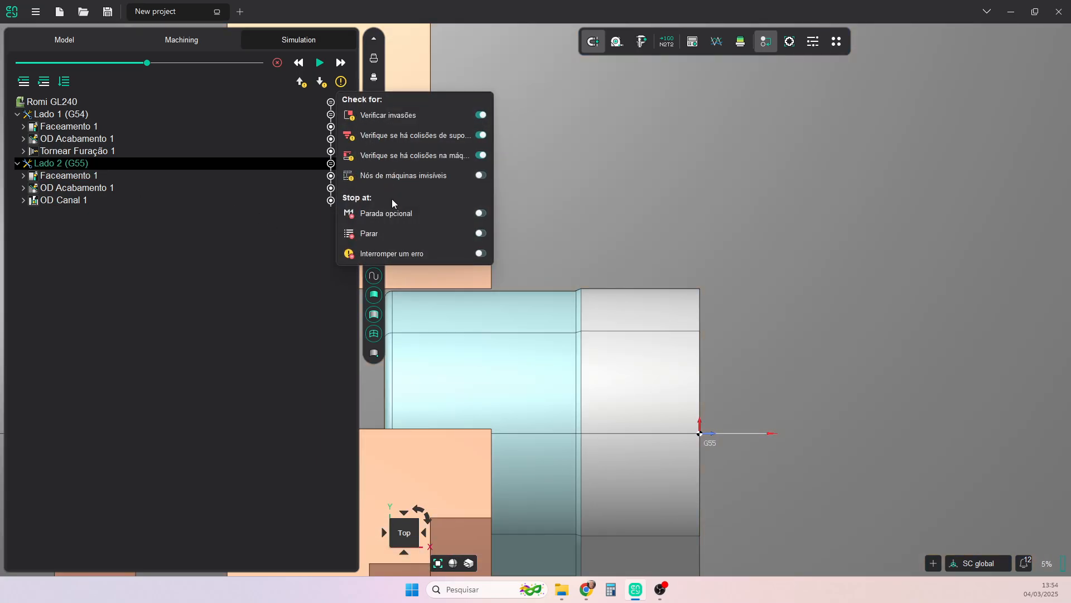
{"action": "left_click", "coordinate": [479, 235]}
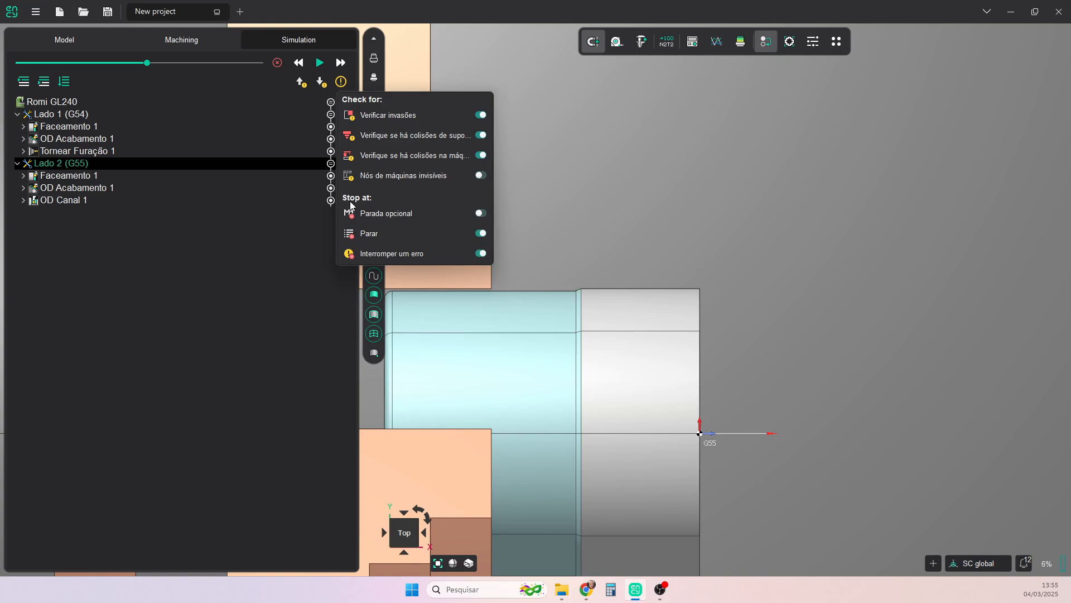
- Simulate Faceamento 1 of Lado 2 (G55) and cycle the workpiece display through its section modes back to full 3D
{"action": "left_click", "coordinate": [219, 218]}
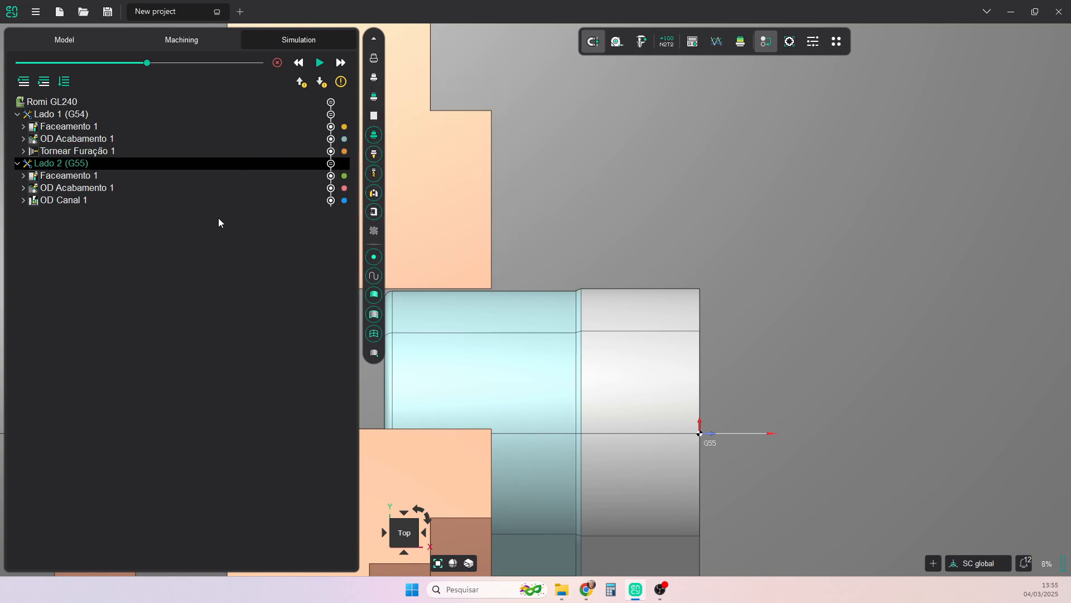
{"action": "left_click", "coordinate": [322, 64]}
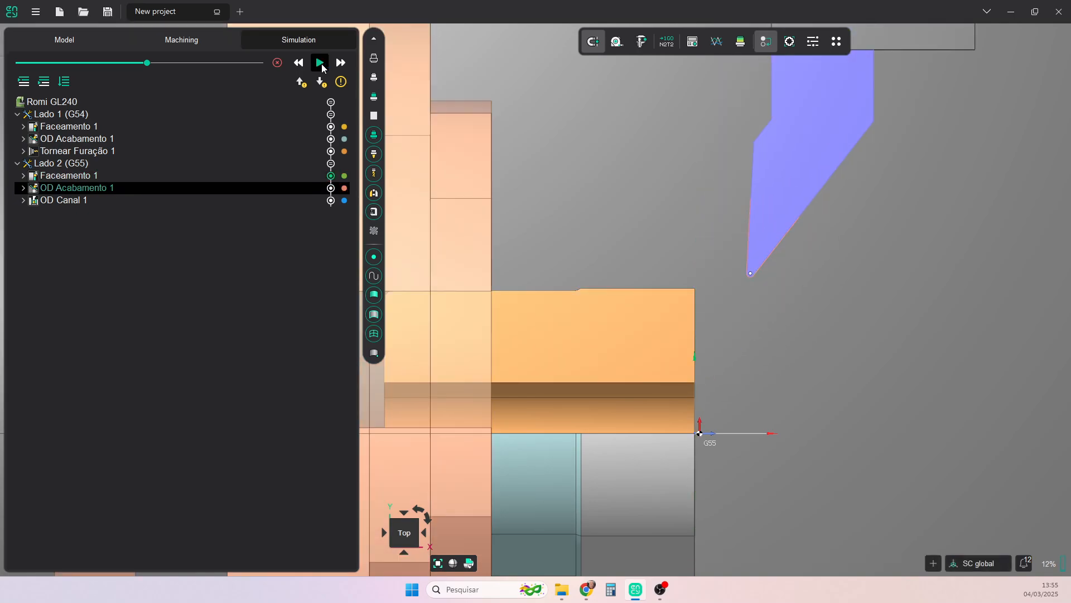
{"action": "left_click", "coordinate": [469, 564]}
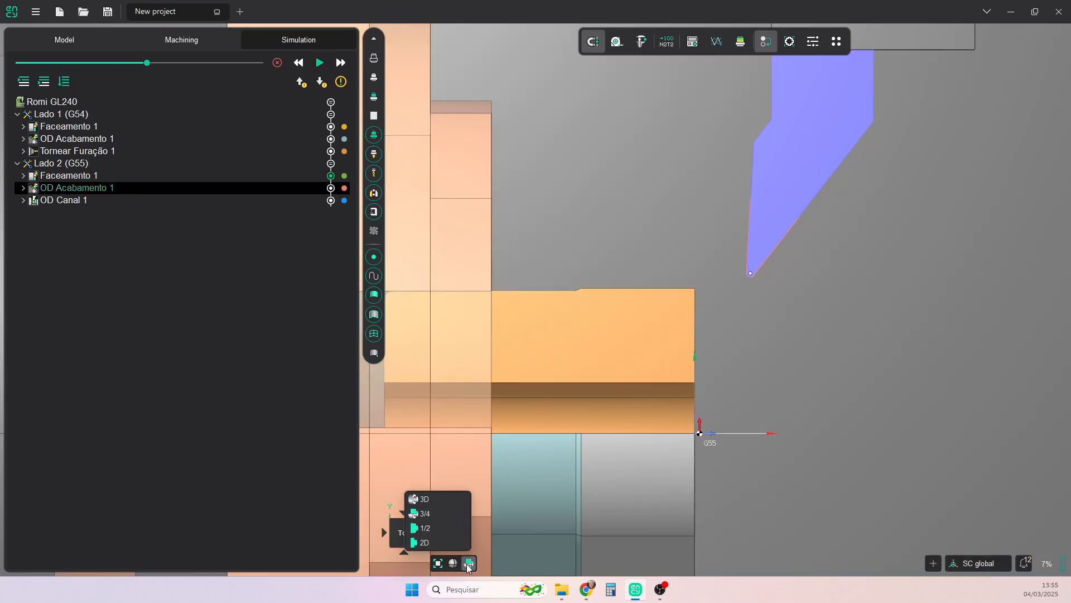
{"action": "left_click", "coordinate": [470, 565]}
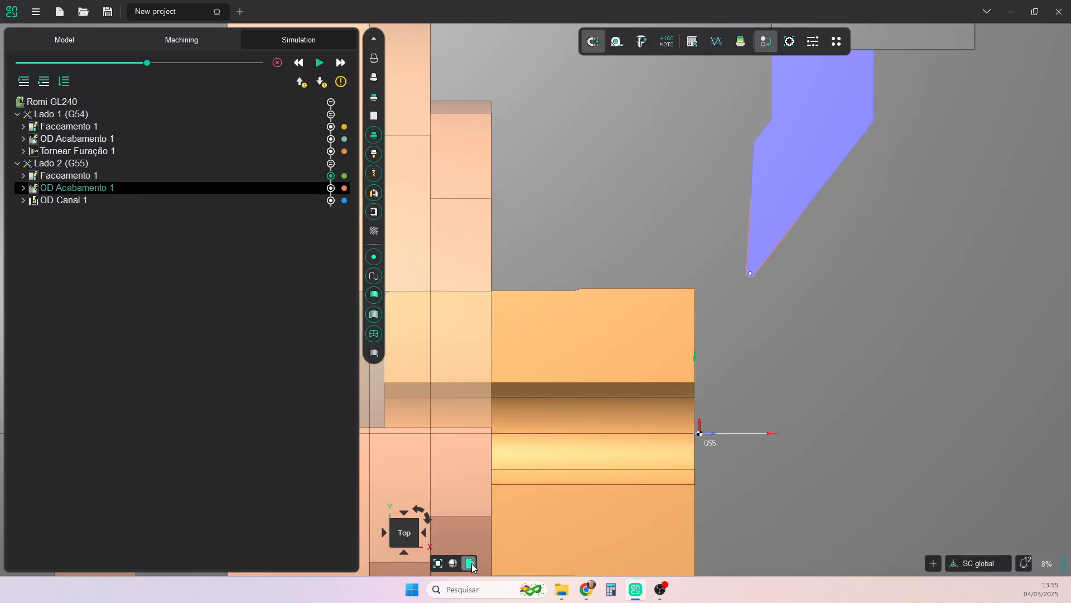
{"action": "left_click", "coordinate": [471, 564]}
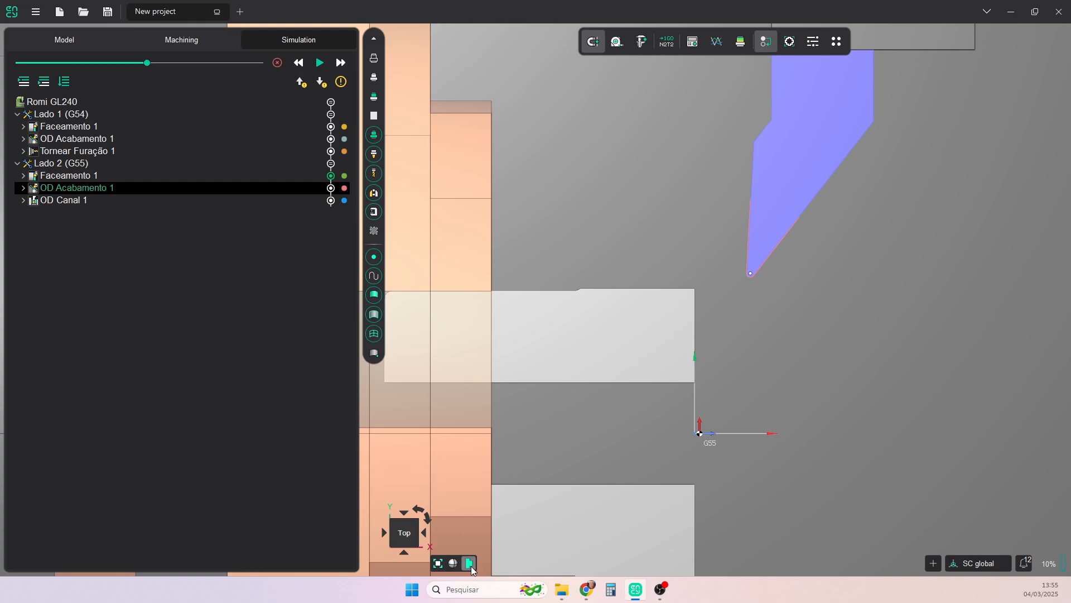
{"action": "left_click", "coordinate": [470, 564]}
{"action": "left_click", "coordinate": [470, 564]}
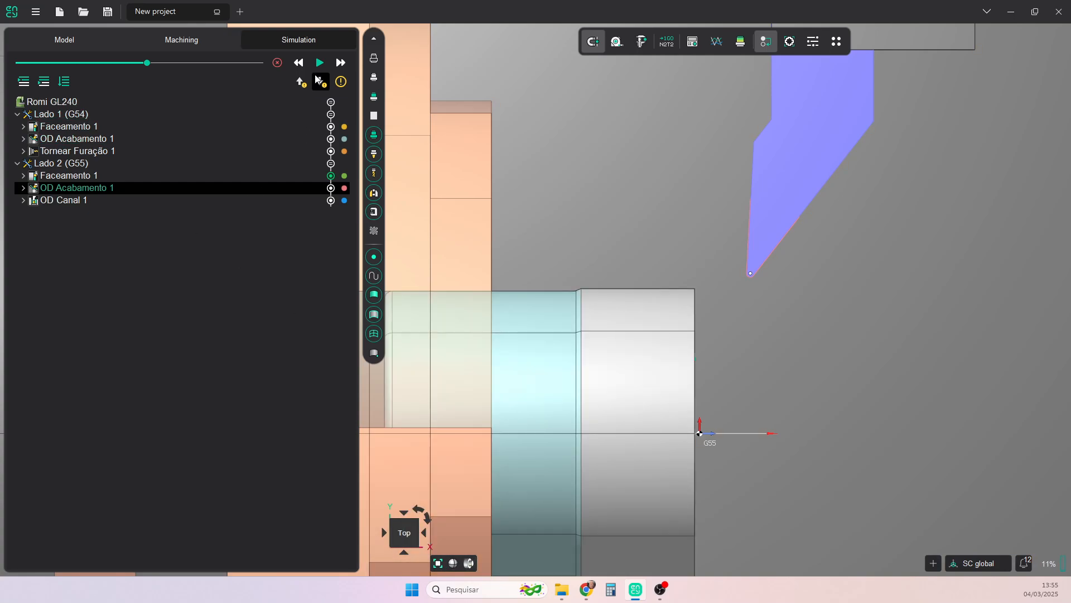
- Run the machining simulation of OD Acabamento 1 and OD Canal 1 on Lado 2
{"action": "left_click", "coordinate": [319, 63]}
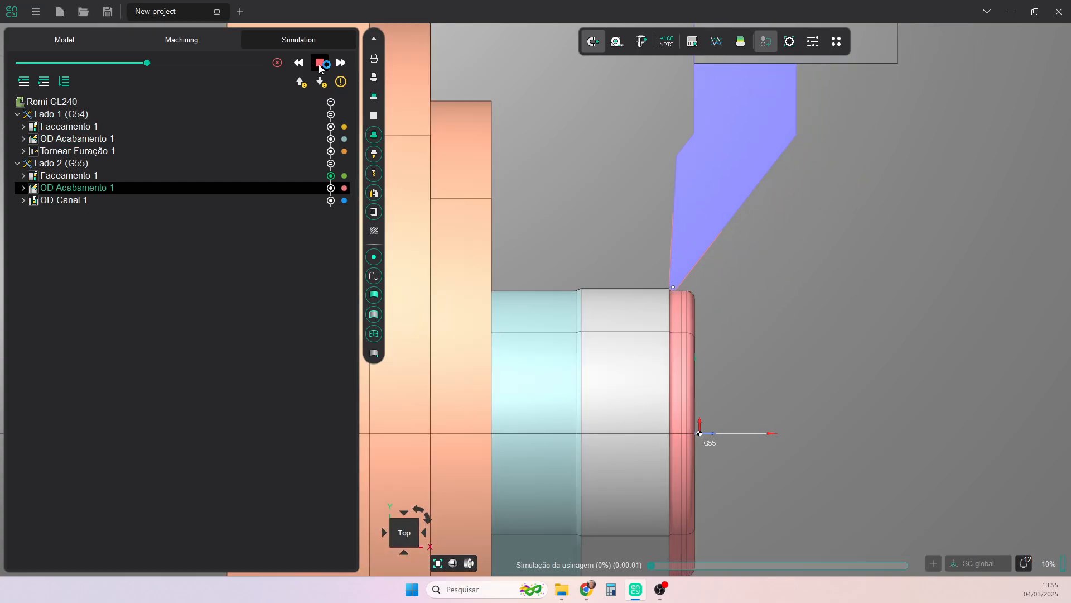
{"action": "left_click", "coordinate": [319, 63]}
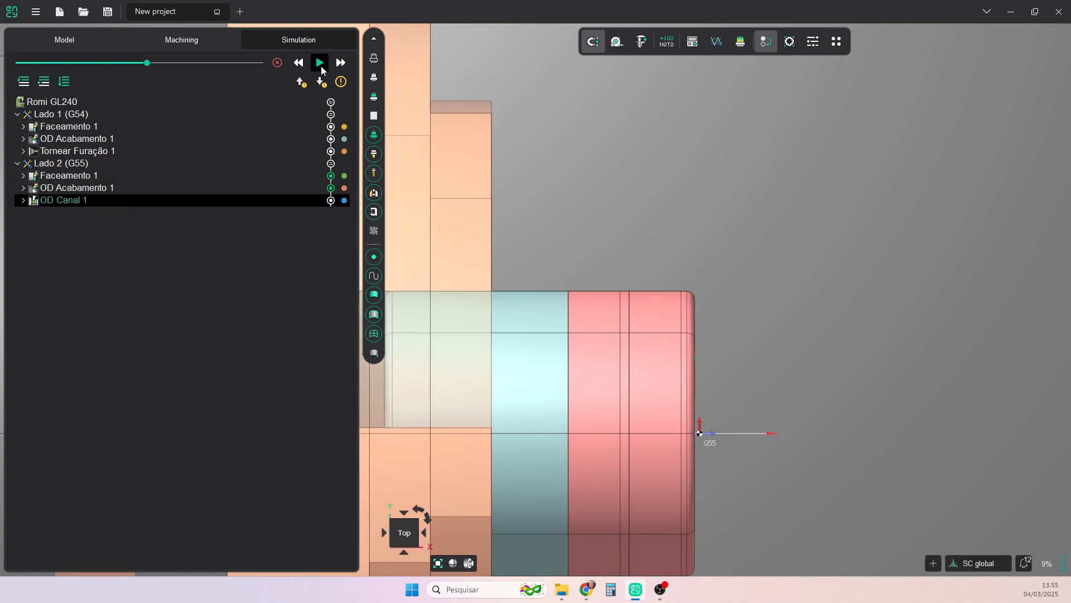
{"action": "left_click", "coordinate": [320, 63]}
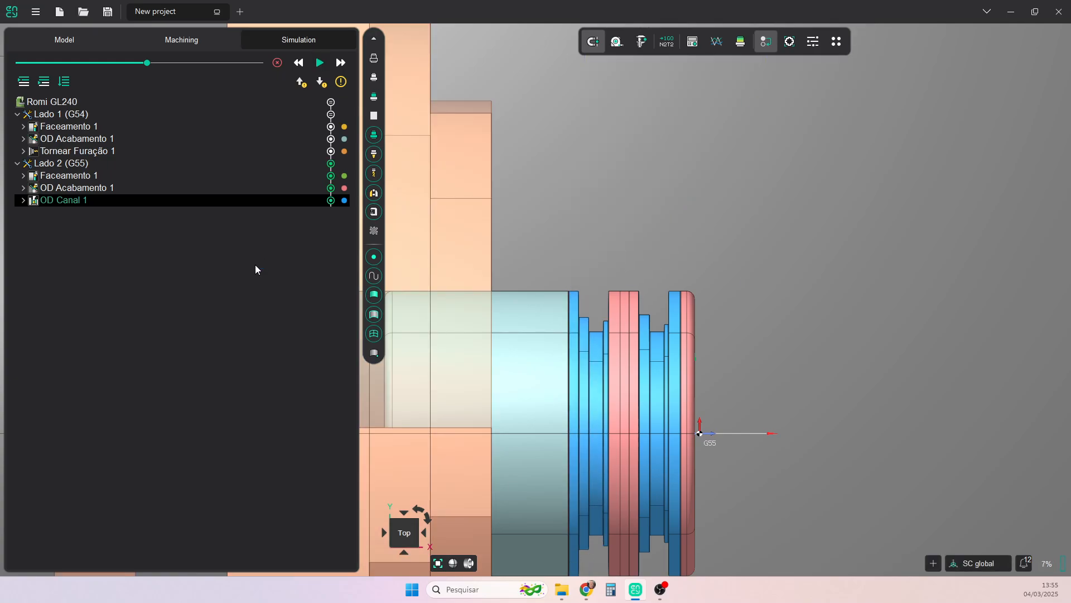
- Delete the Canal - Entalhe item from the job assignment of OD Canal 1
{"action": "left_click", "coordinate": [172, 39]}
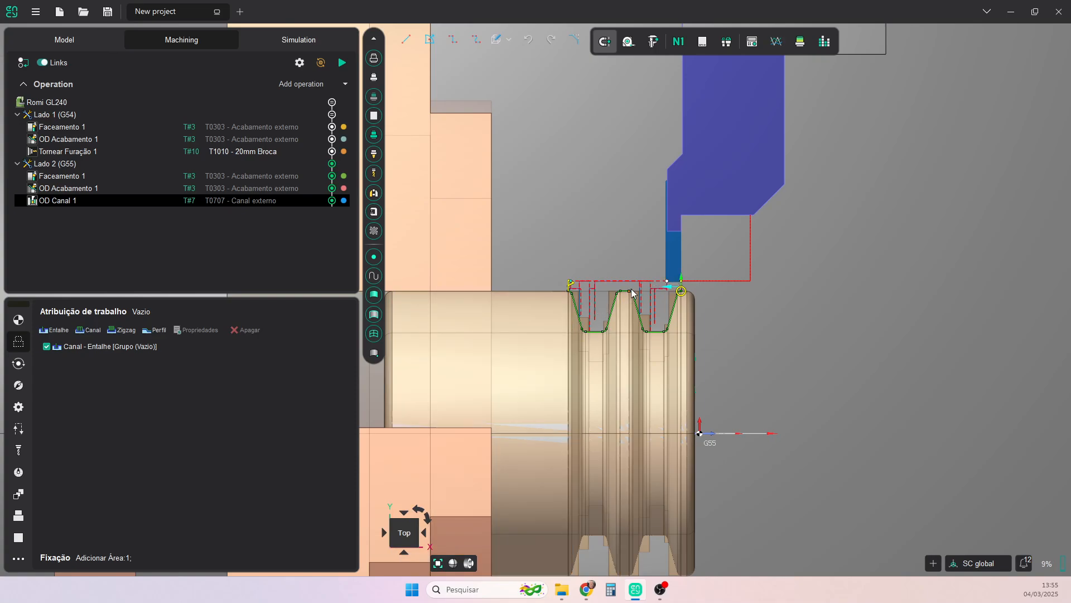
{"action": "left_click", "coordinate": [80, 349]}
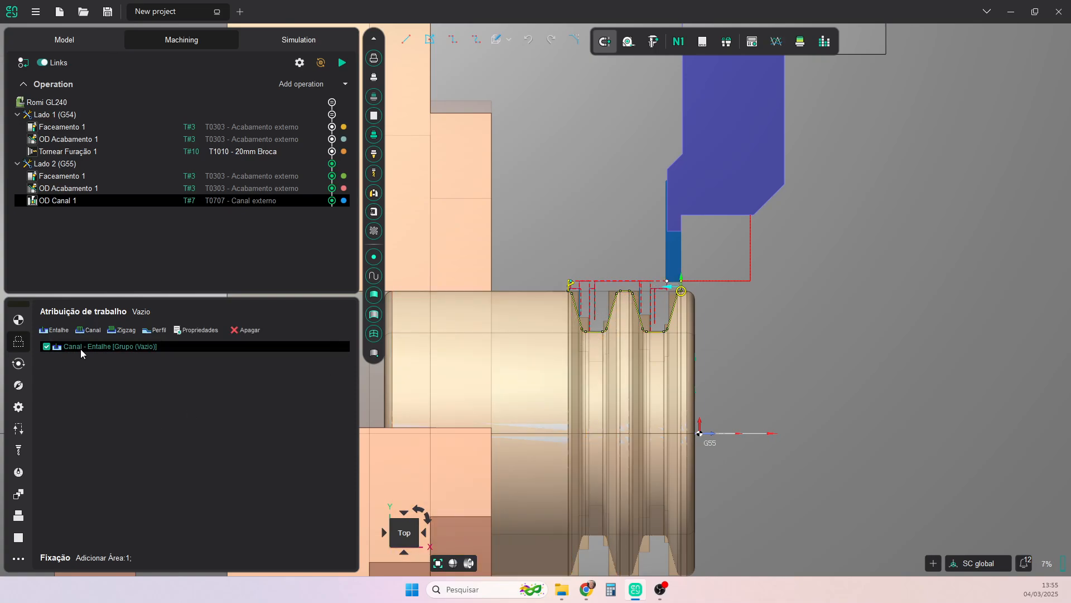
{"action": "left_click", "coordinate": [249, 329]}
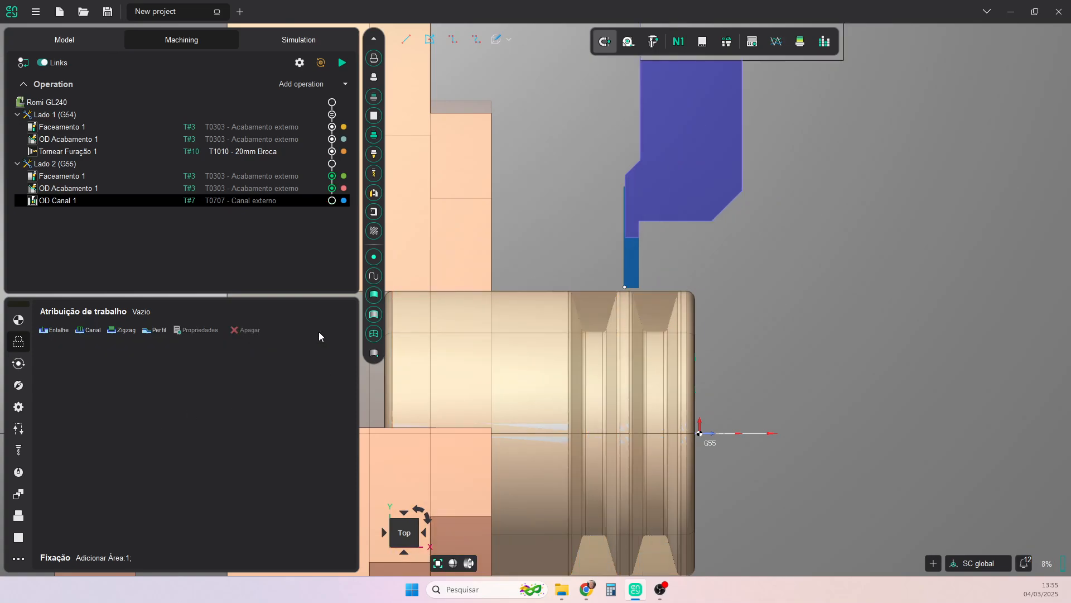
- Select all faces of the groove nearer the chuck, from its inner edge radius across the walls and floor to its outer edge radius
{"action": "scroll", "coordinate": [595, 356], "scroll_direction": "up", "scroll_amount": 2}
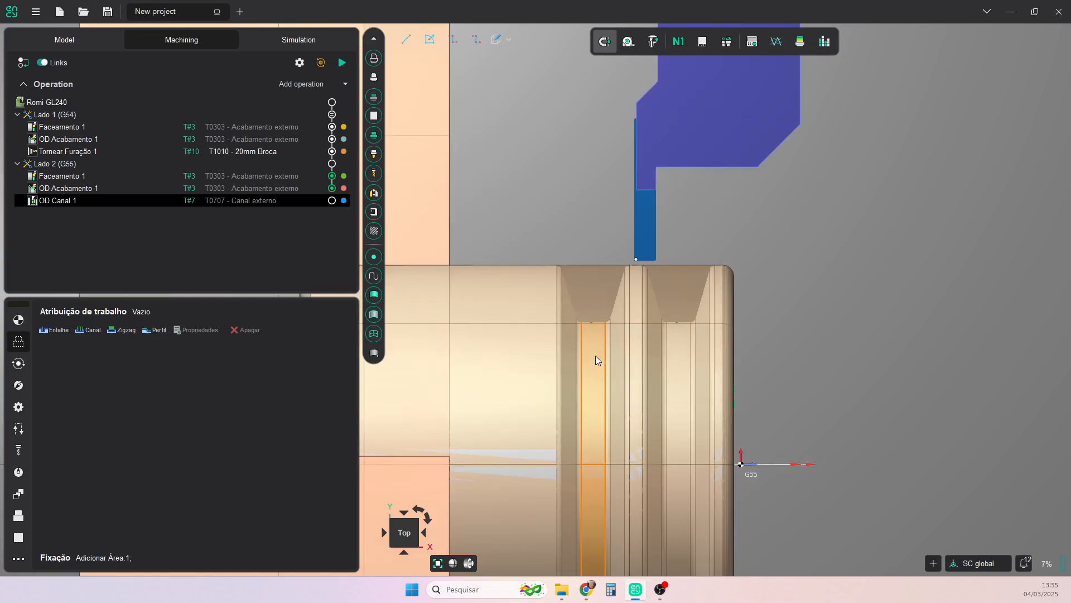
{"action": "left_click", "coordinate": [560, 293]}
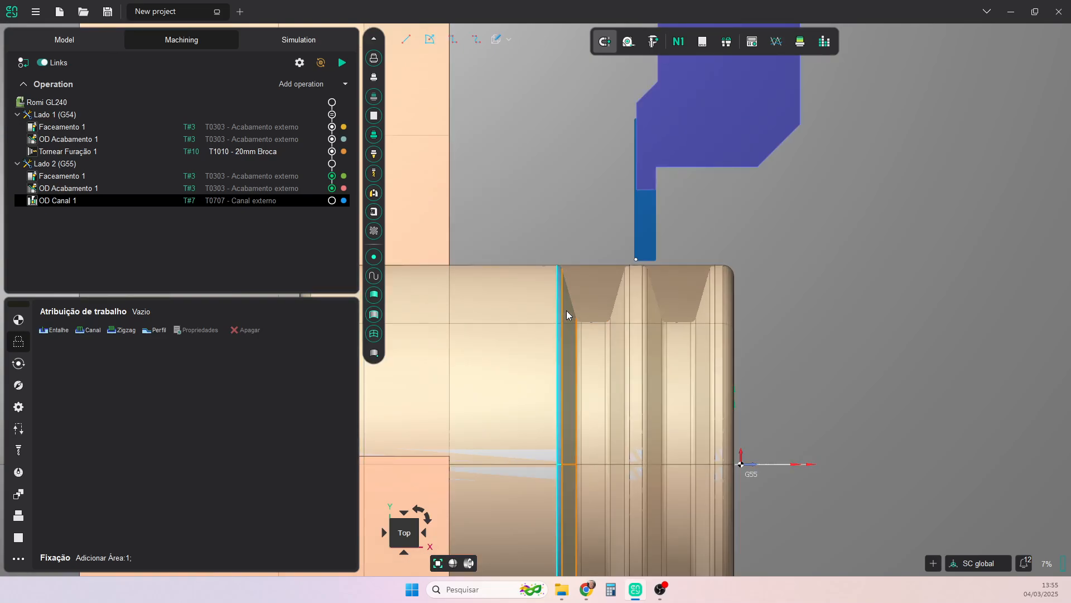
{"action": "scroll", "coordinate": [579, 336], "scroll_direction": "up", "scroll_amount": 3}
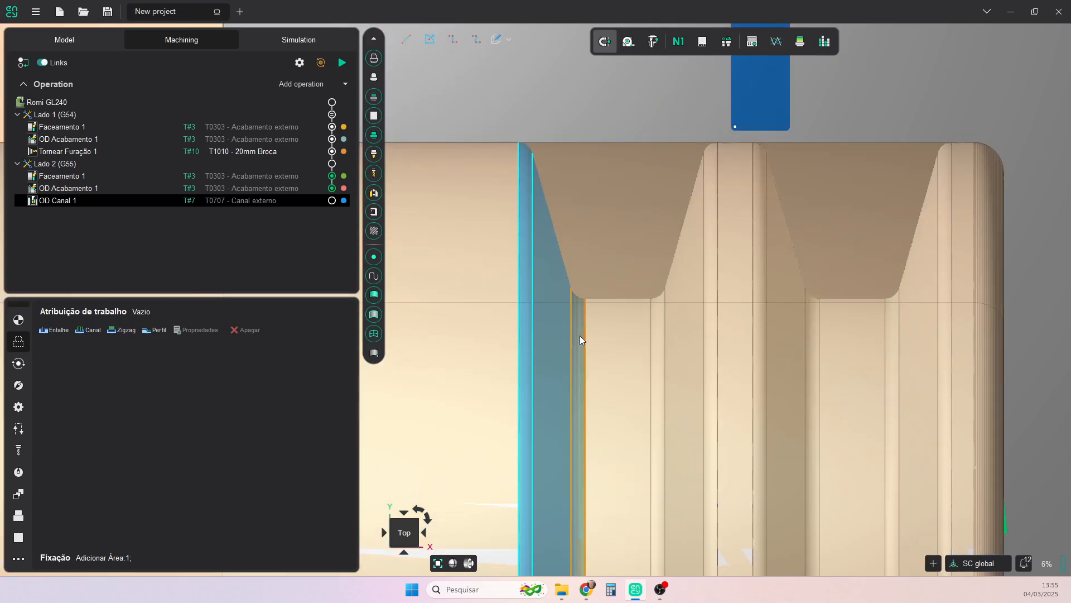
{"action": "left_click", "coordinate": [659, 320]}
{"action": "left_click", "coordinate": [684, 301]}
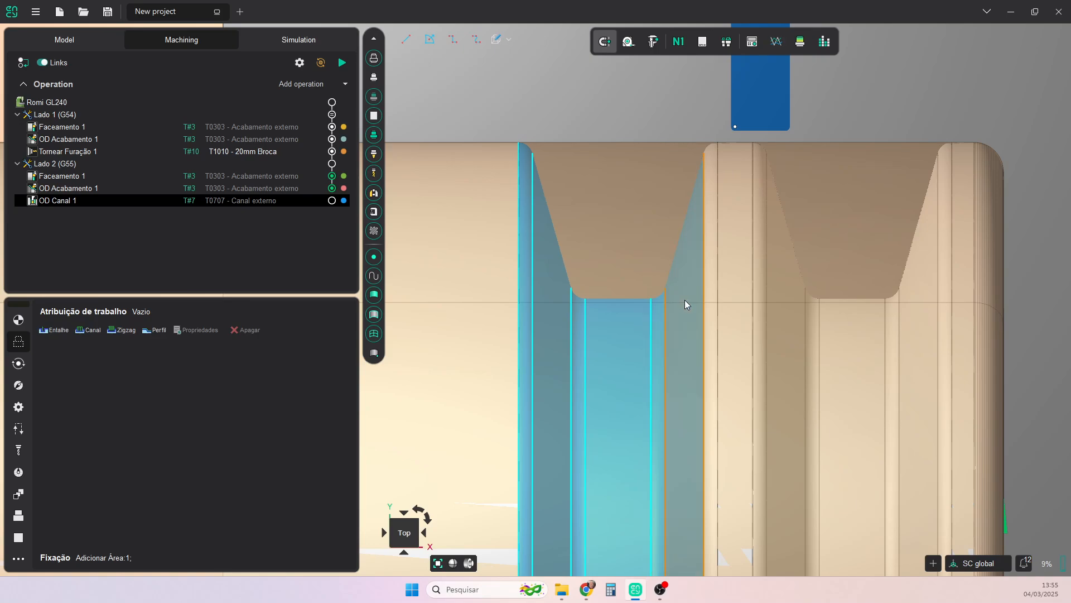
{"action": "left_click", "coordinate": [710, 236]}
- Add all faces of the front groove to the selection, including both edge radii, the sloped walls and the floor
{"action": "left_click", "coordinate": [763, 240]}
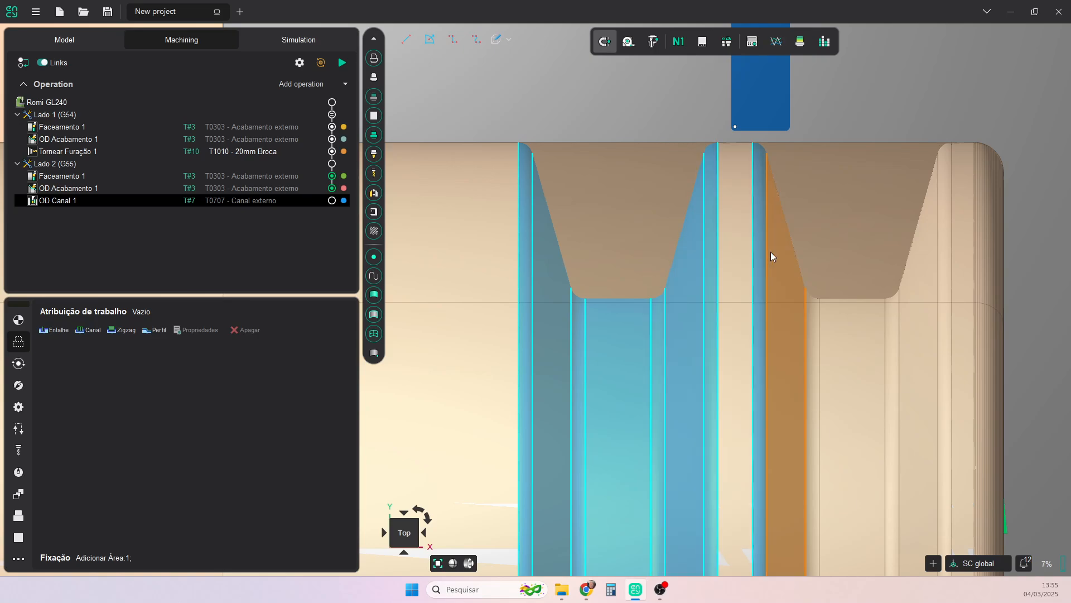
{"action": "left_click", "coordinate": [773, 254]}
{"action": "left_click", "coordinate": [813, 320]}
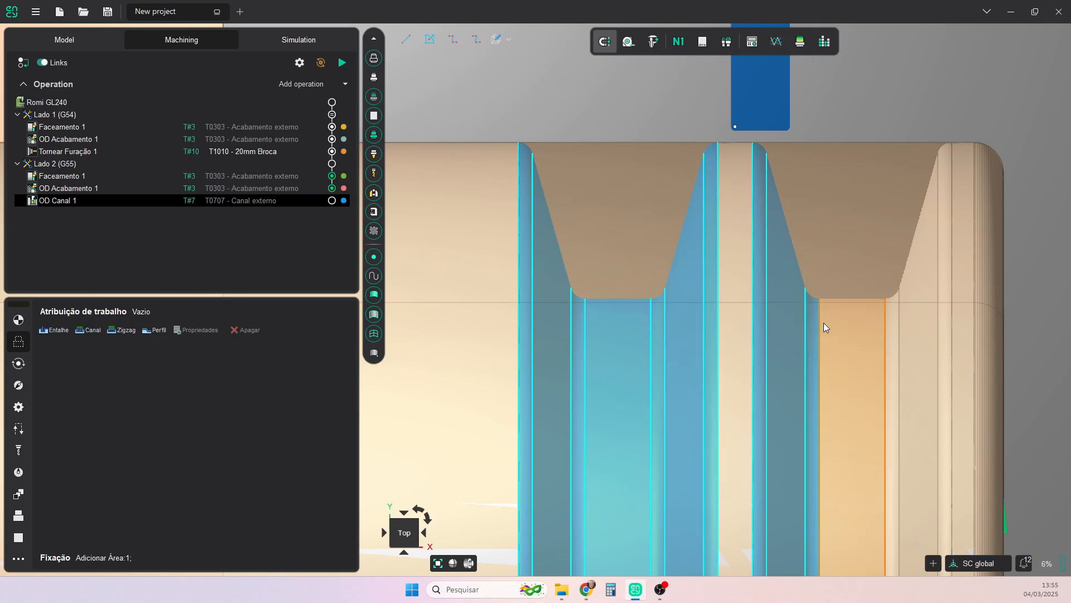
{"action": "left_click", "coordinate": [849, 341]}
{"action": "left_click", "coordinate": [899, 330]}
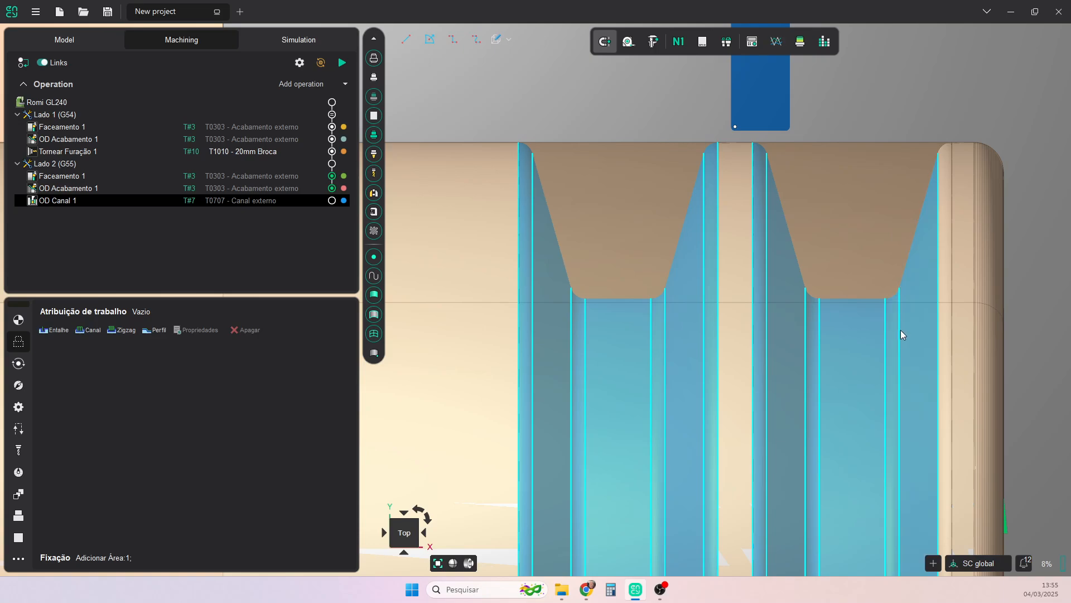
{"action": "left_click", "coordinate": [938, 288]}
{"action": "scroll", "coordinate": [784, 386], "scroll_direction": "down", "scroll_amount": 5}
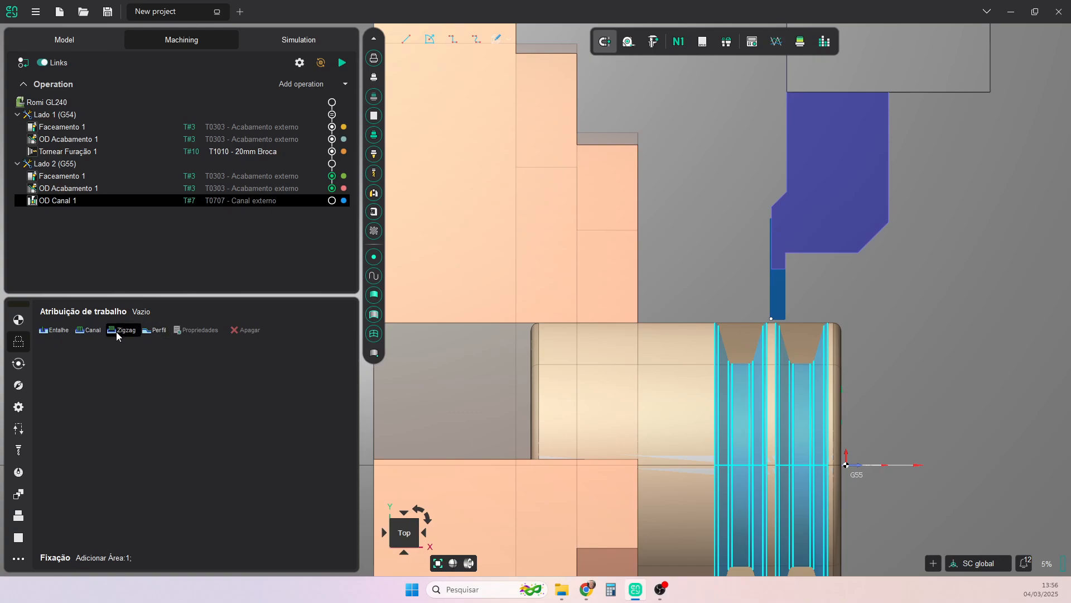
- Create a Canal job item from the selected faces of both grooves and reverse its machining direction
{"action": "left_click", "coordinate": [86, 330]}
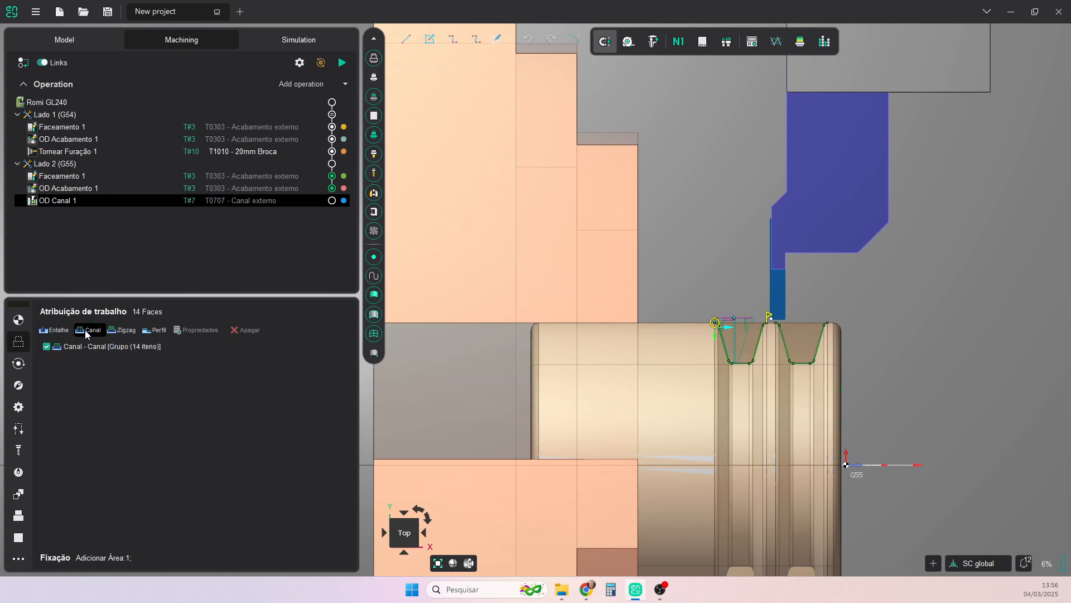
{"action": "scroll", "coordinate": [750, 352], "scroll_direction": "up", "scroll_amount": 2}
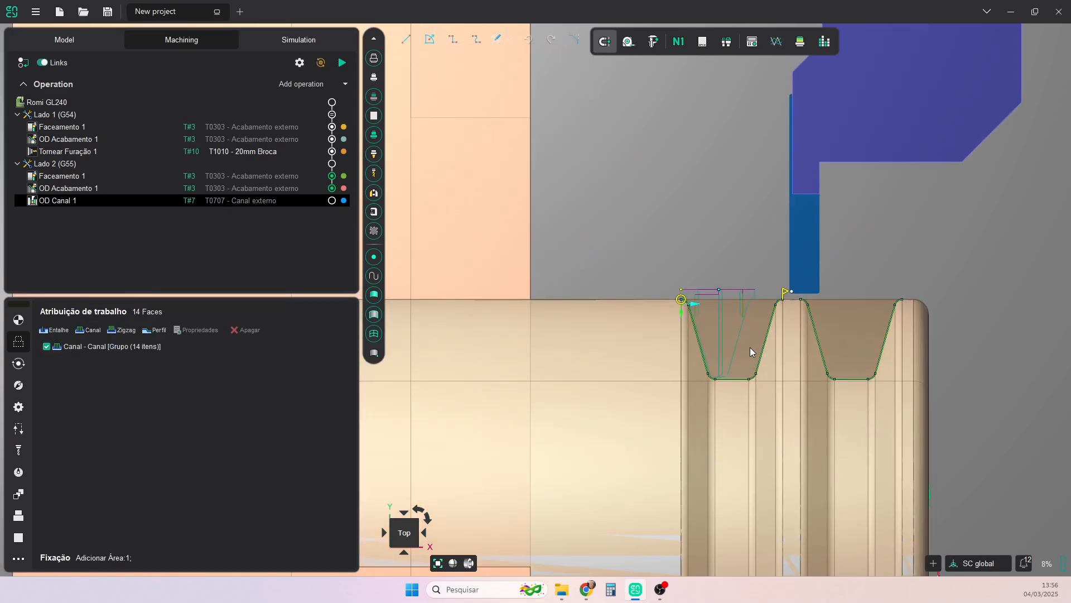
{"action": "left_click", "coordinate": [694, 305]}
- Extend the start of the rear groove's contour by 1 at 90 degrees
{"action": "scroll", "coordinate": [746, 343], "scroll_direction": "up", "scroll_amount": 1}
{"action": "scroll", "coordinate": [817, 292], "scroll_direction": "up", "scroll_amount": 2}
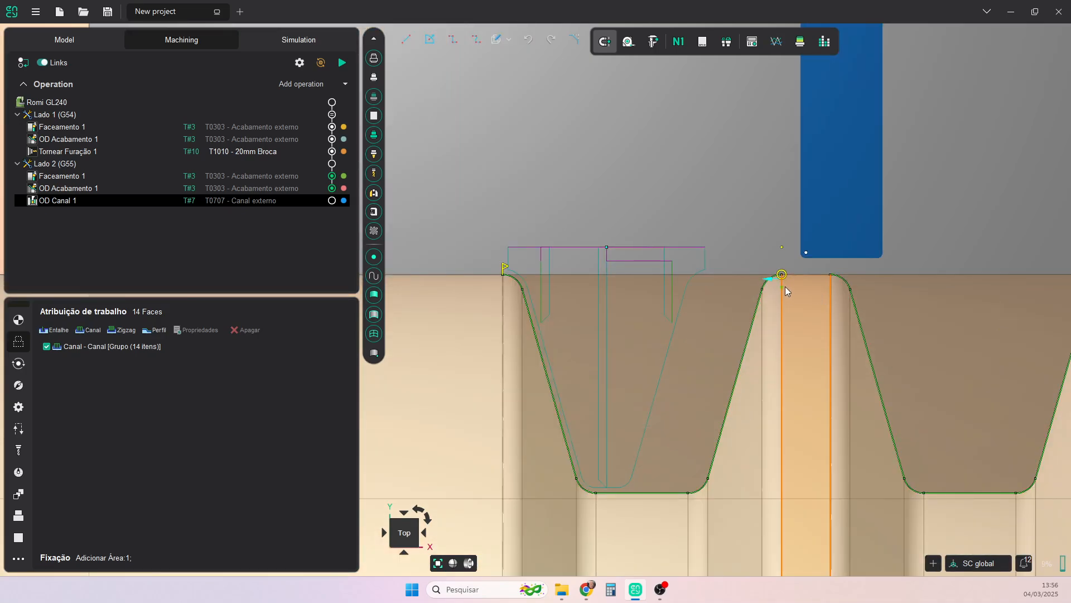
{"action": "left_click", "coordinate": [784, 273]}
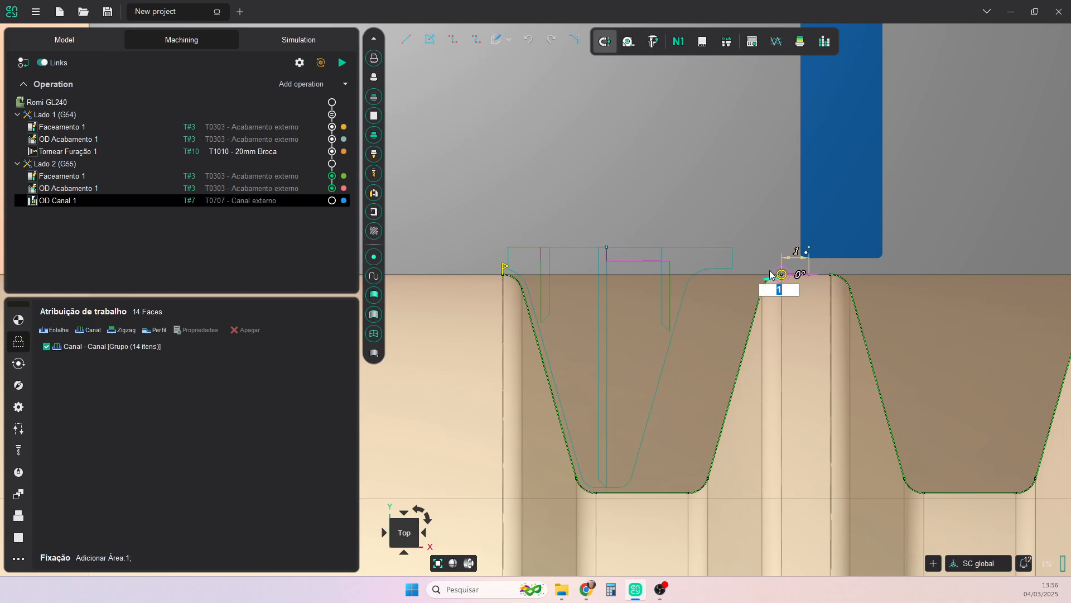
{"action": "key", "text": "Tab"}
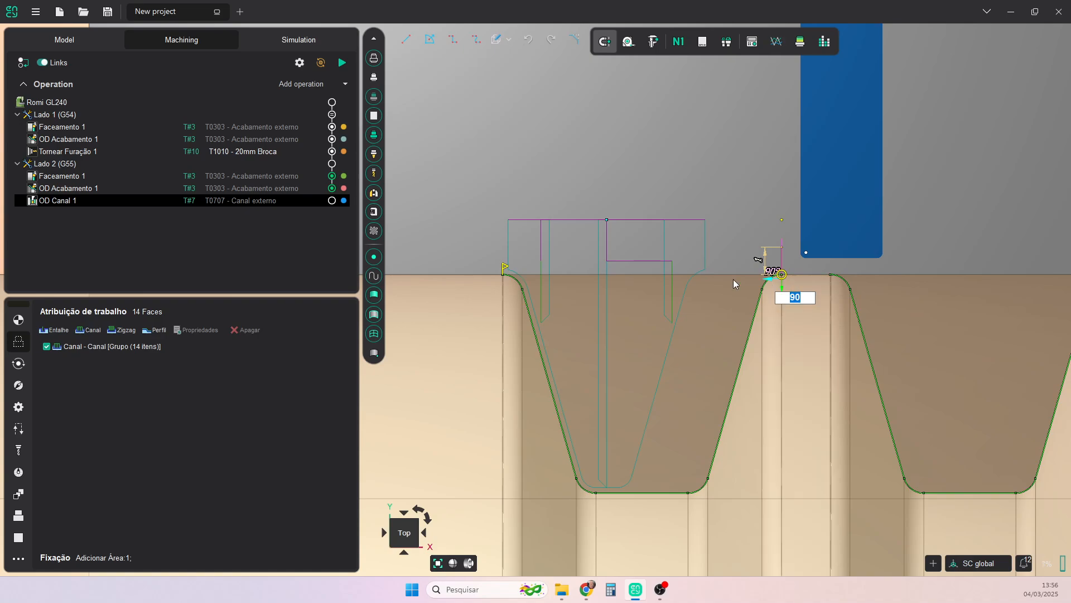
- Extend the chuck-side end of the rear groove's contour by 1 at 90 degrees
{"action": "left_click", "coordinate": [504, 275]}
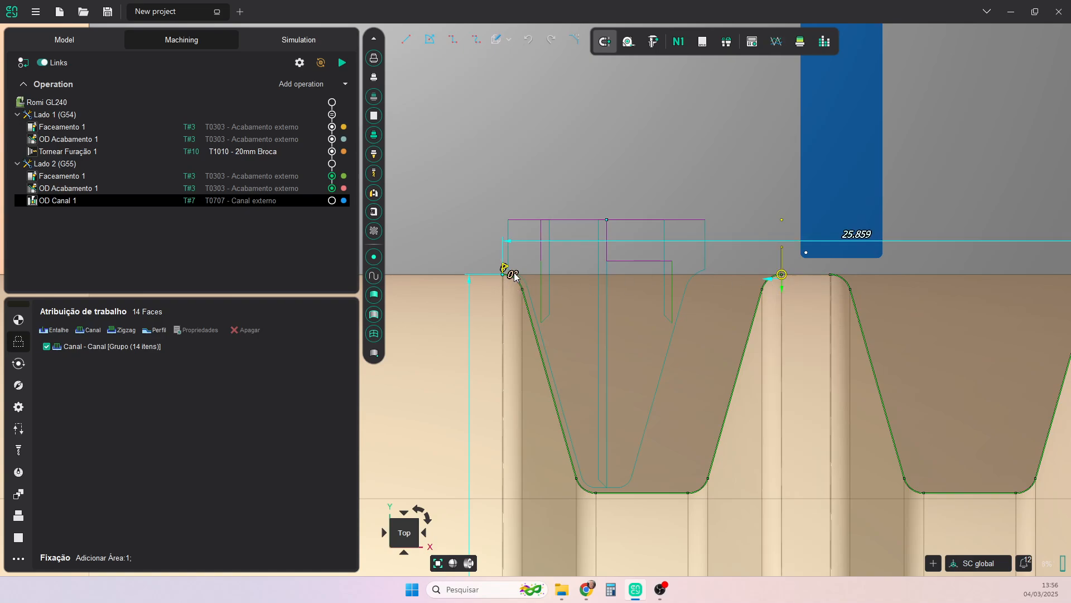
{"action": "left_click", "coordinate": [516, 276]}
{"action": "type", "text": "90"}
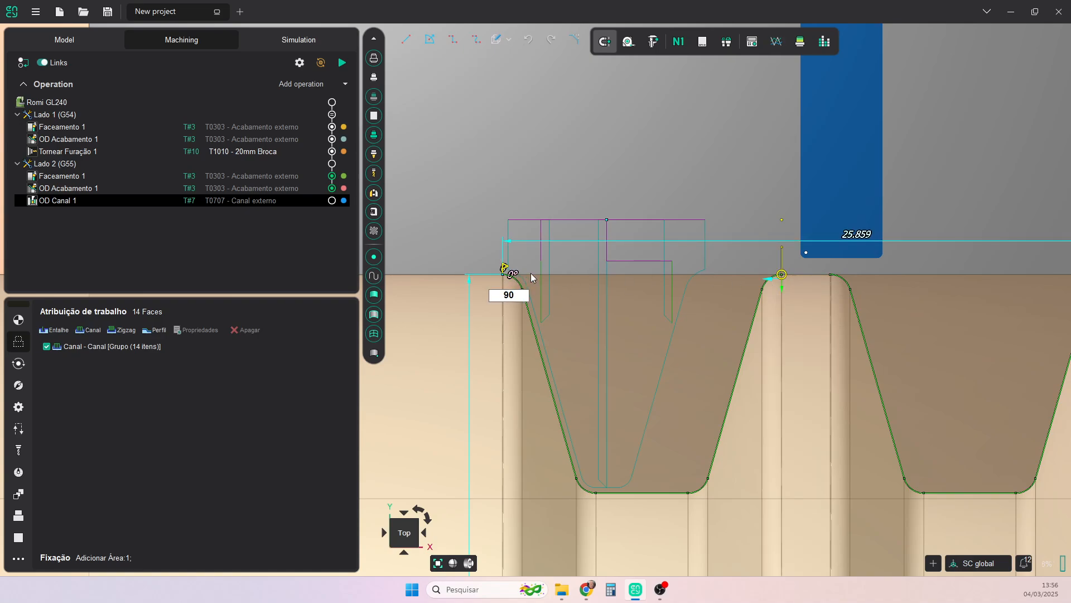
{"action": "left_click", "coordinate": [504, 271]}
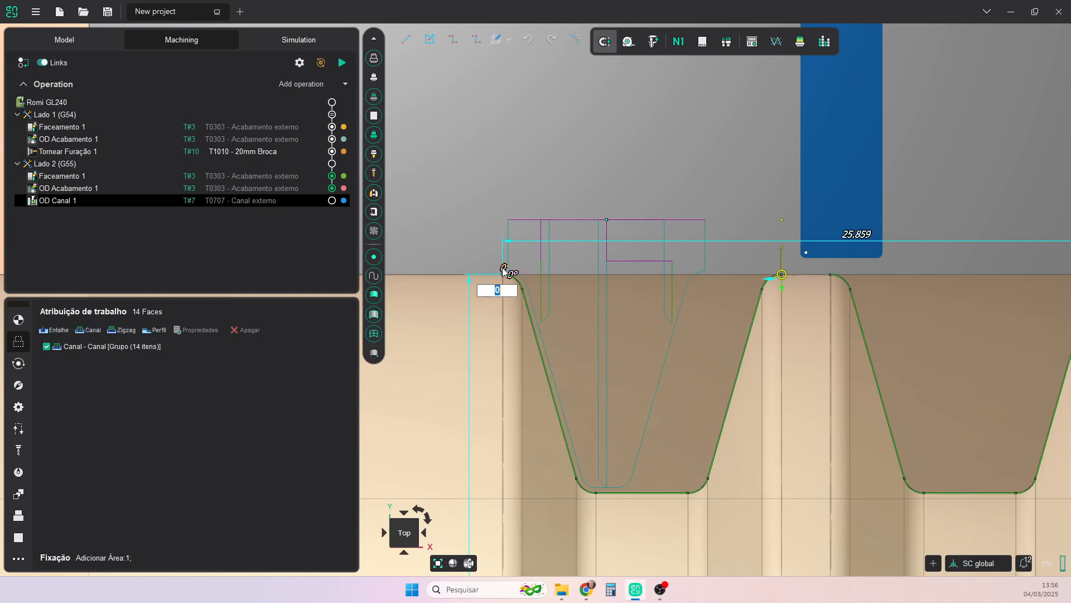
{"action": "type", "text": "1"}
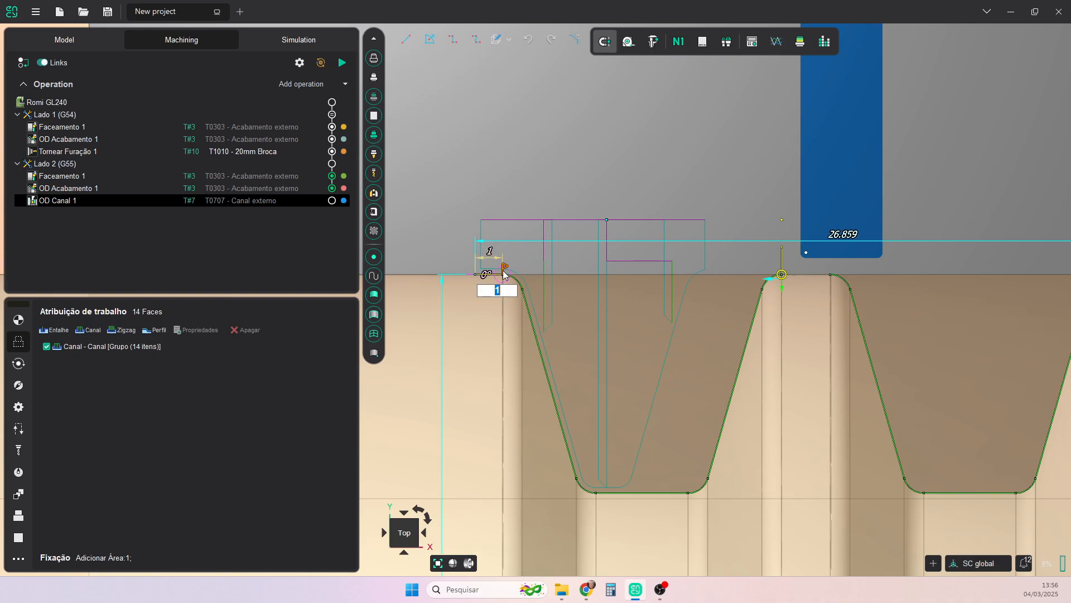
{"action": "left_click", "coordinate": [486, 274]}
{"action": "type", "text": "90"}
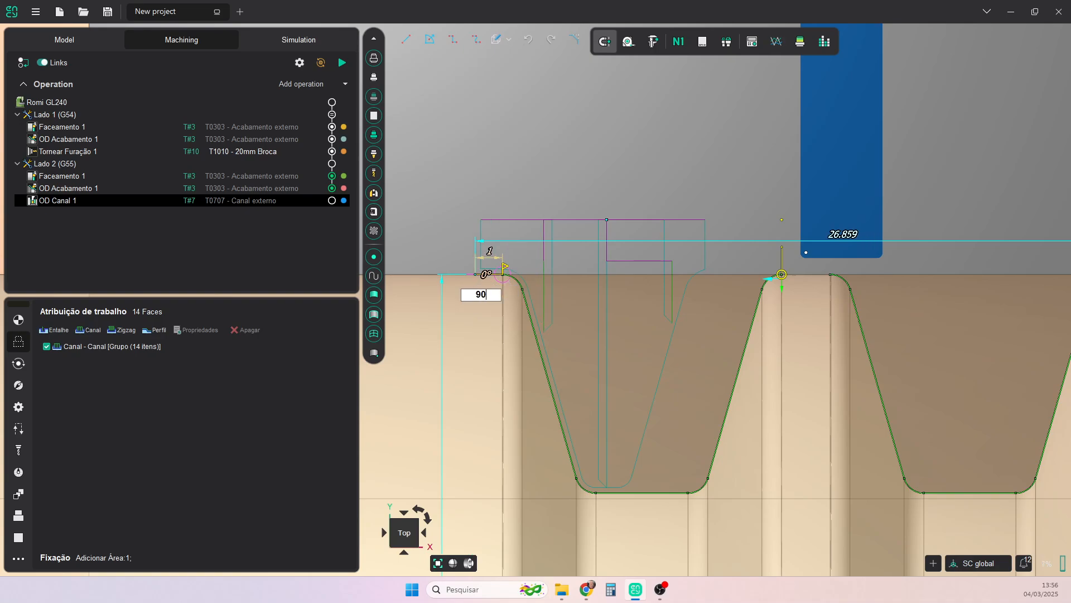
{"action": "key", "text": "Return"}
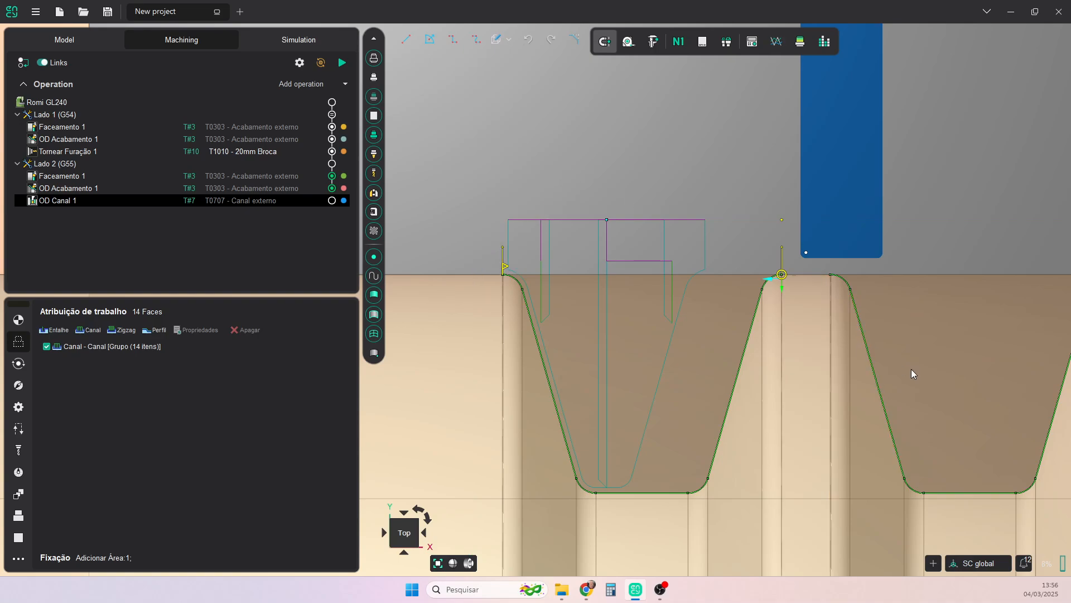
- Delete all front groove segments from the Canal contour, including both walls, the floor and the corner and edge radii
{"action": "scroll", "coordinate": [911, 369], "scroll_direction": "down", "scroll_amount": 3}
{"action": "scroll", "coordinate": [754, 322], "scroll_direction": "up", "scroll_amount": 2}
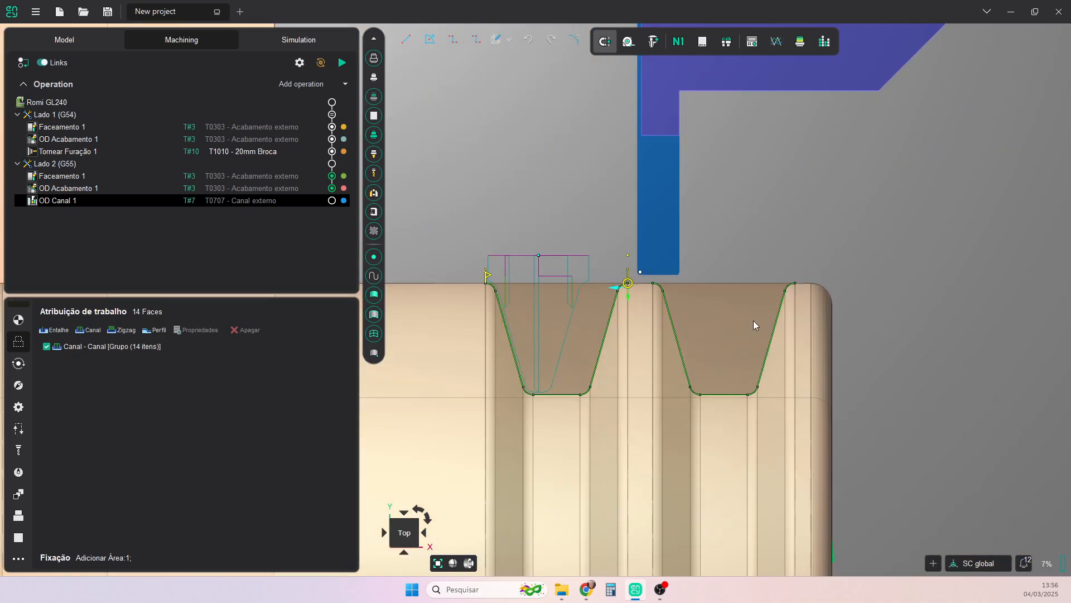
{"action": "left_click", "coordinate": [688, 367]}
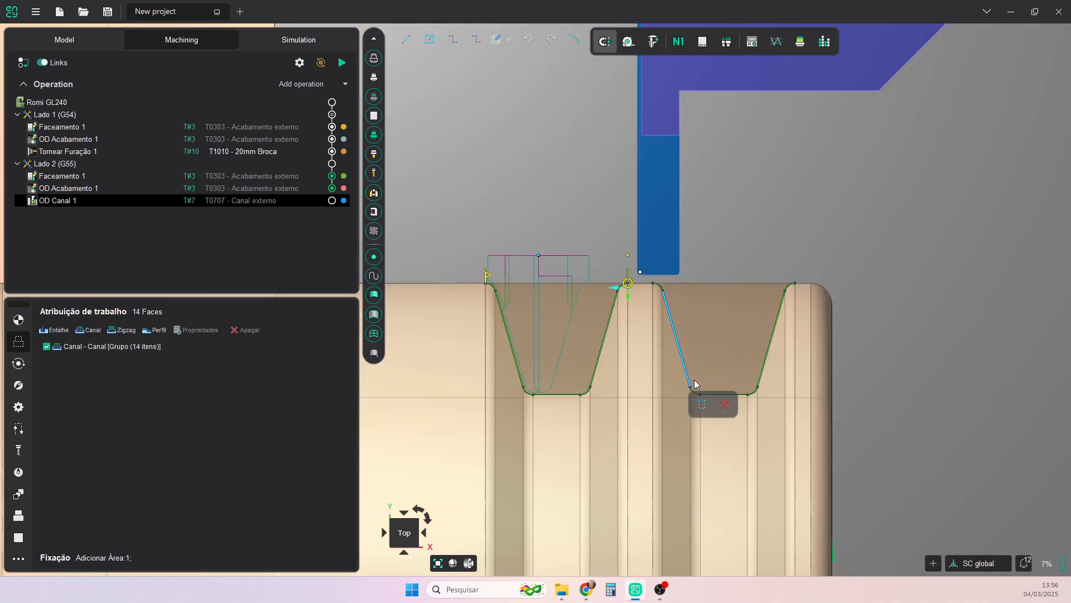
{"action": "left_click", "coordinate": [724, 404]}
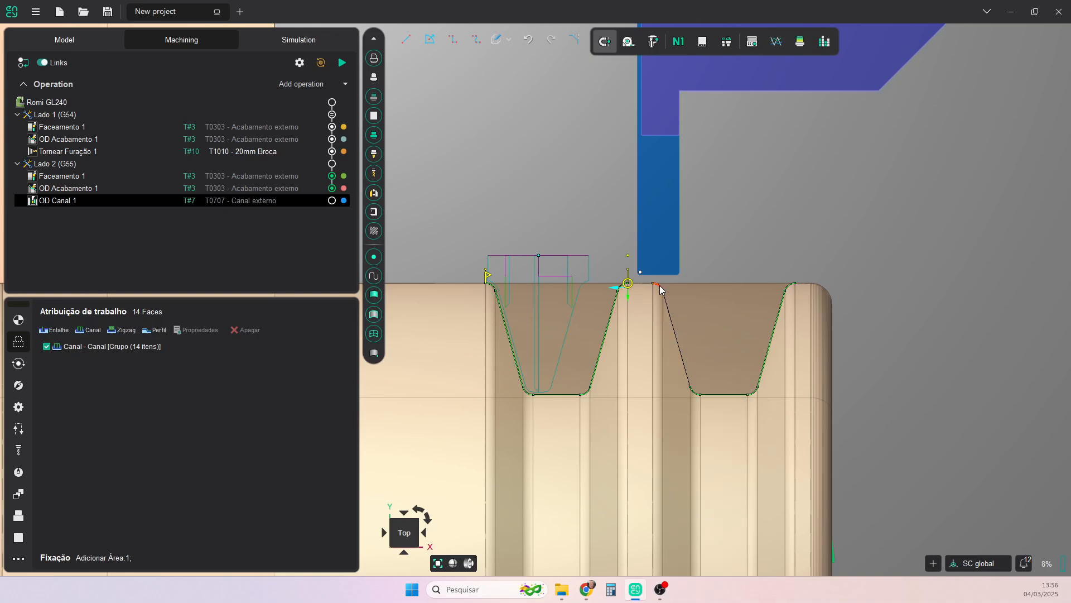
{"action": "left_click", "coordinate": [659, 287]}
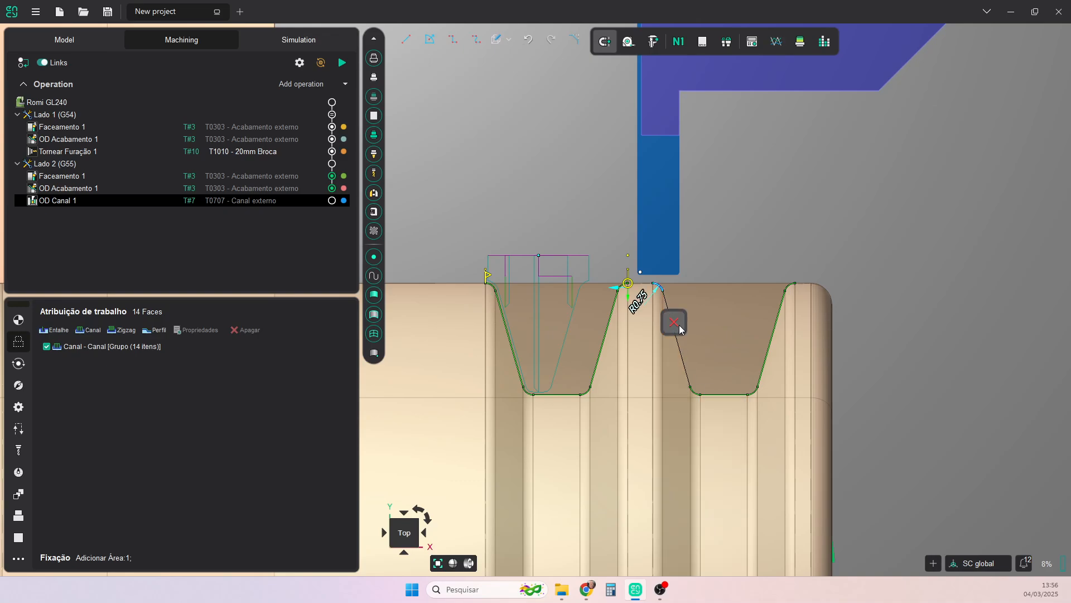
{"action": "left_click", "coordinate": [697, 394]}
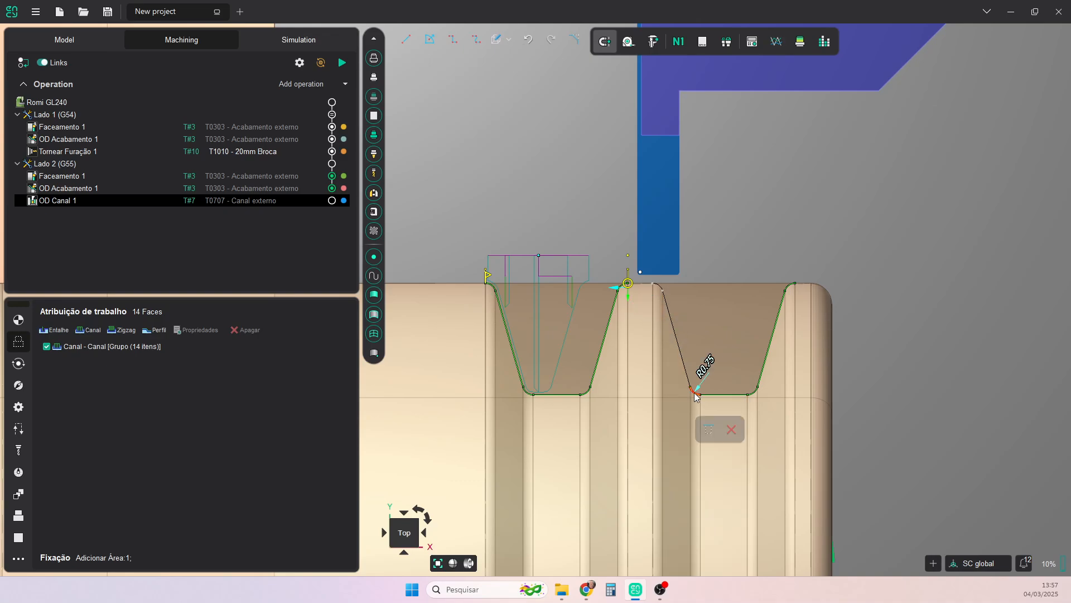
{"action": "left_click", "coordinate": [731, 397]}
{"action": "left_click", "coordinate": [768, 434]}
{"action": "left_click", "coordinate": [754, 393]}
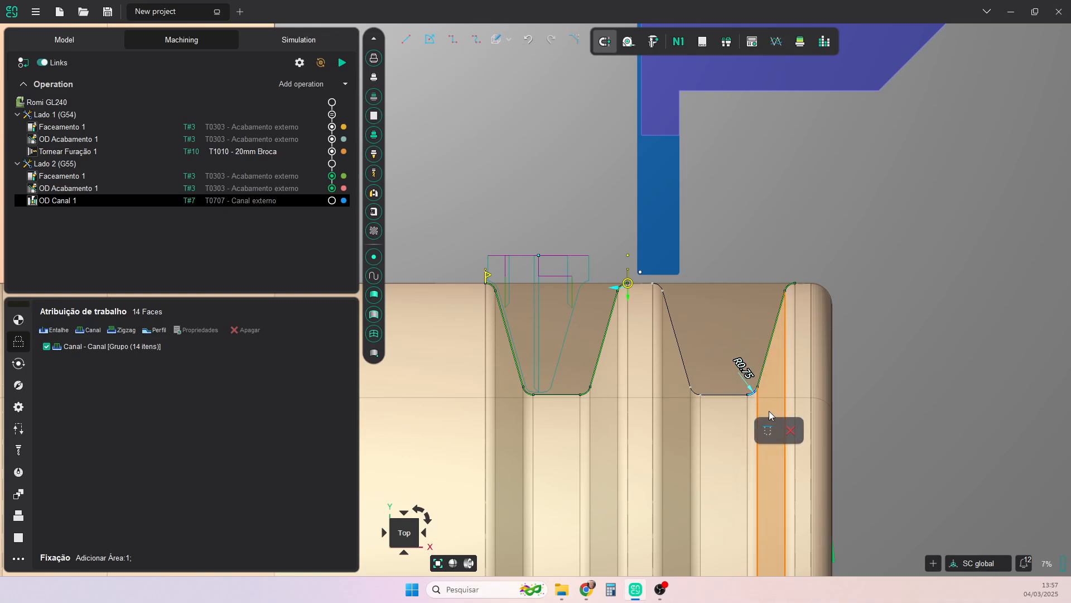
{"action": "left_click", "coordinate": [791, 430]}
{"action": "left_click", "coordinate": [764, 367]}
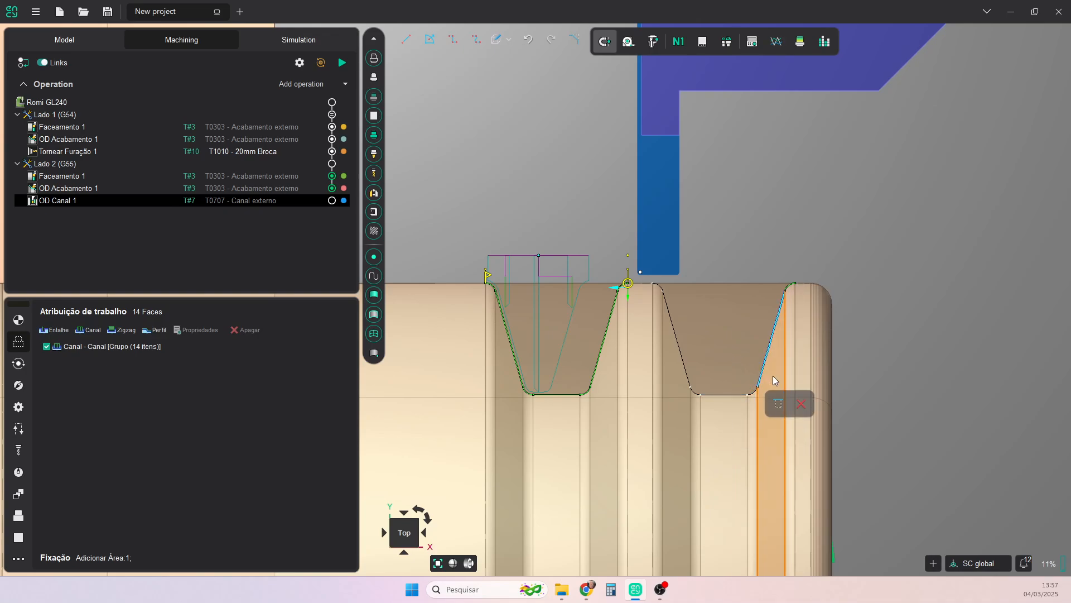
{"action": "left_click", "coordinate": [802, 404]}
{"action": "left_click", "coordinate": [789, 287]}
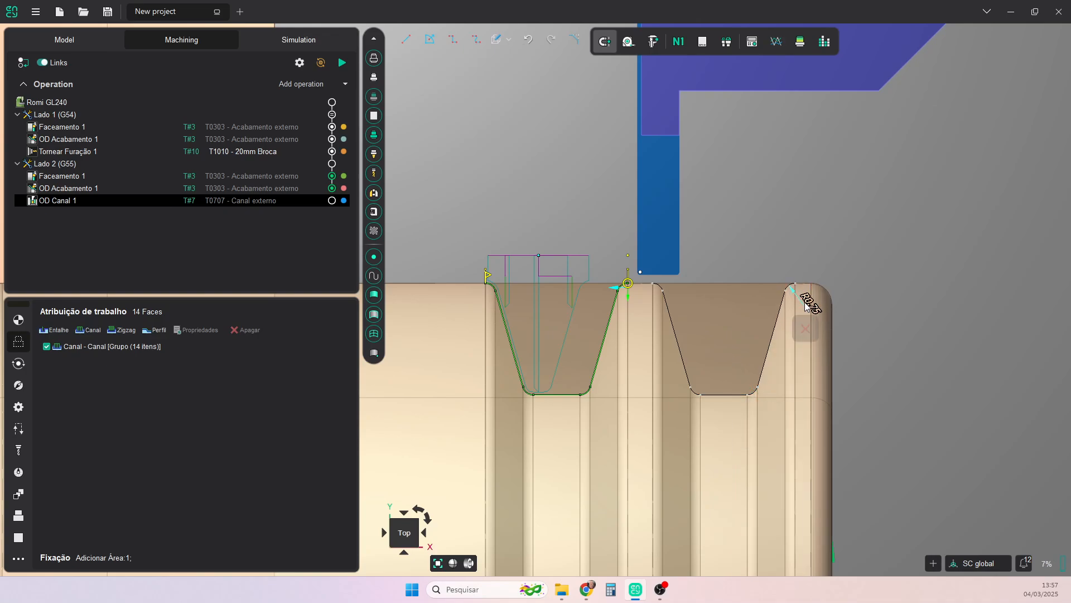
{"action": "left_click", "coordinate": [806, 329]}
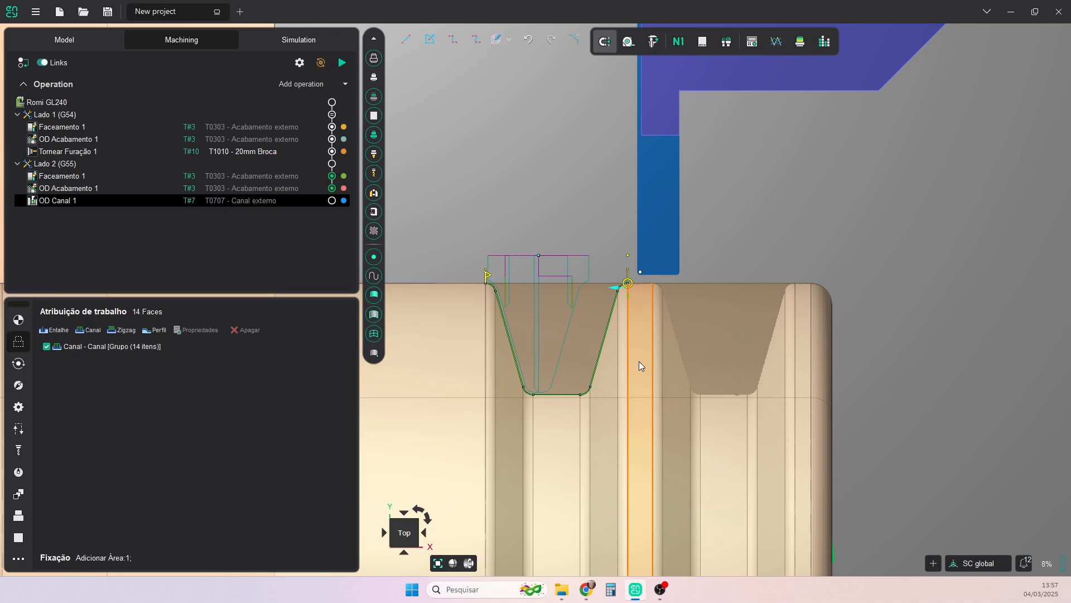
- Select all faces of the front groove, including its edge radii, walls and floor, and add them as a second Canal item
{"action": "left_click", "coordinate": [660, 325]}
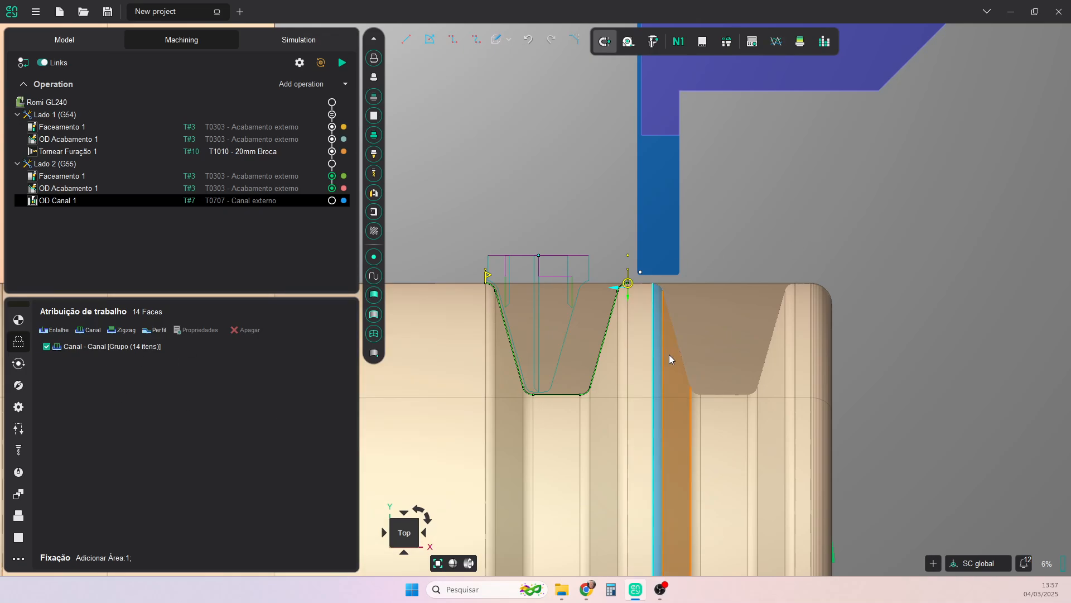
{"action": "left_click", "coordinate": [684, 422]}
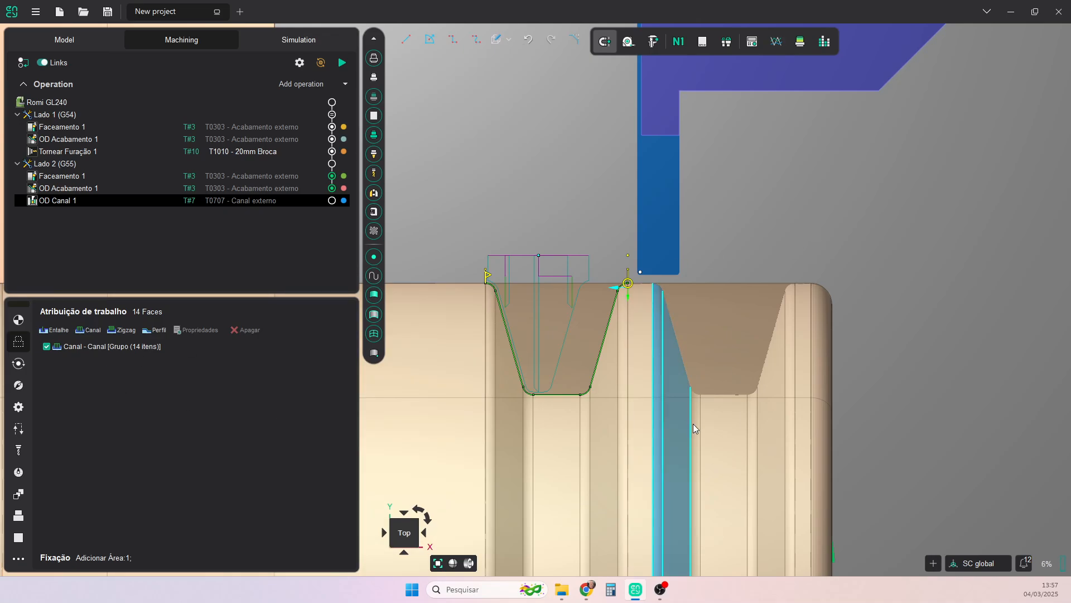
{"action": "left_click", "coordinate": [723, 425]}
{"action": "left_click", "coordinate": [773, 413]}
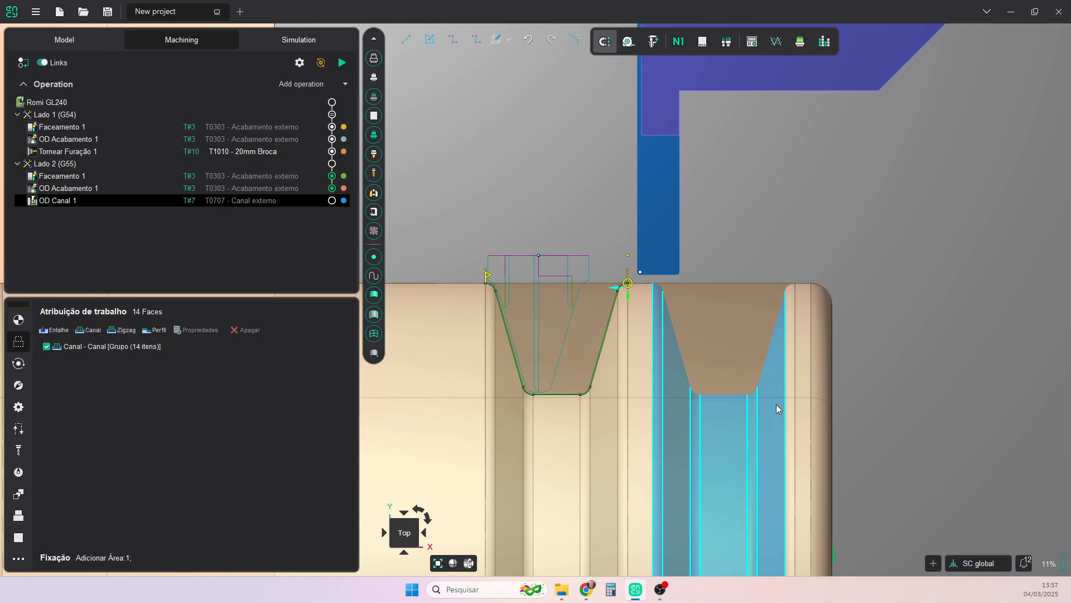
{"action": "left_click", "coordinate": [789, 375]}
{"action": "left_click", "coordinate": [88, 330]}
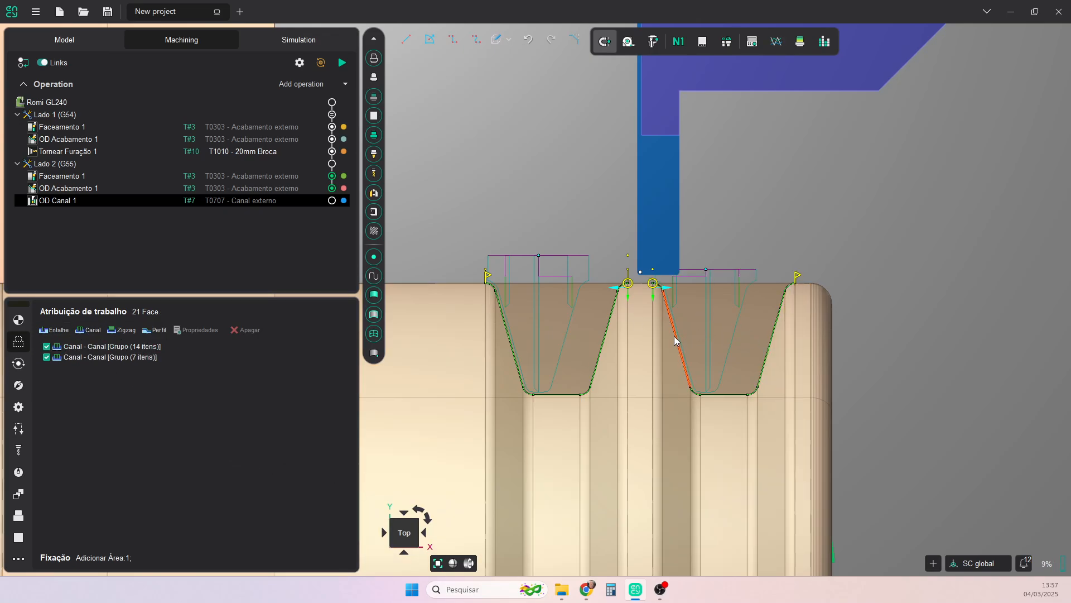
- Reverse the front groove's machining direction and extend its contour start by 1 at 90 degrees
{"action": "left_click", "coordinate": [667, 290]}
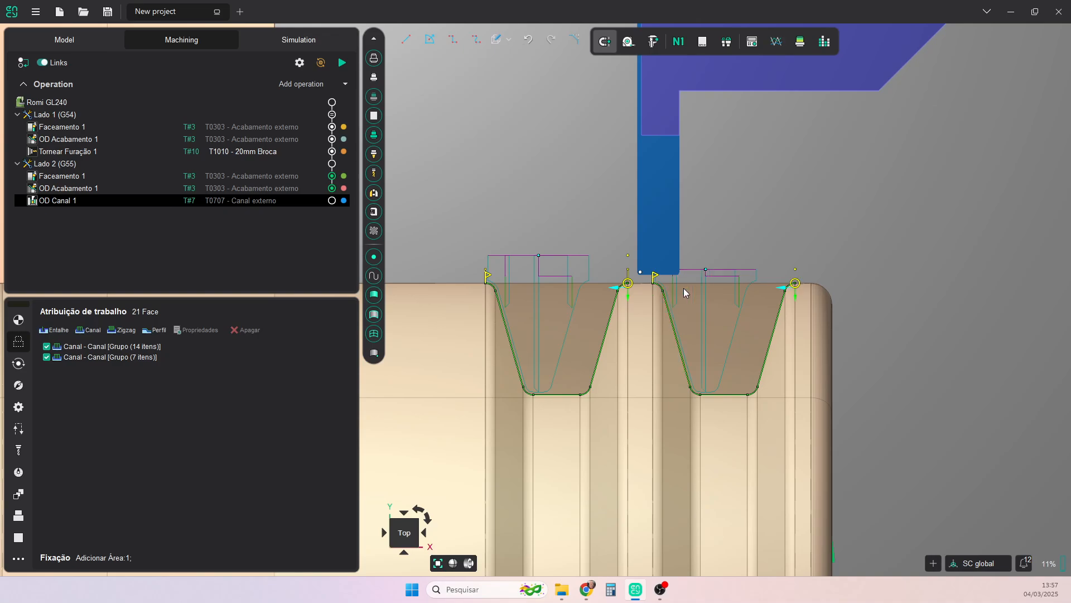
{"action": "left_click", "coordinate": [798, 280]}
{"action": "type", "text": "1"}
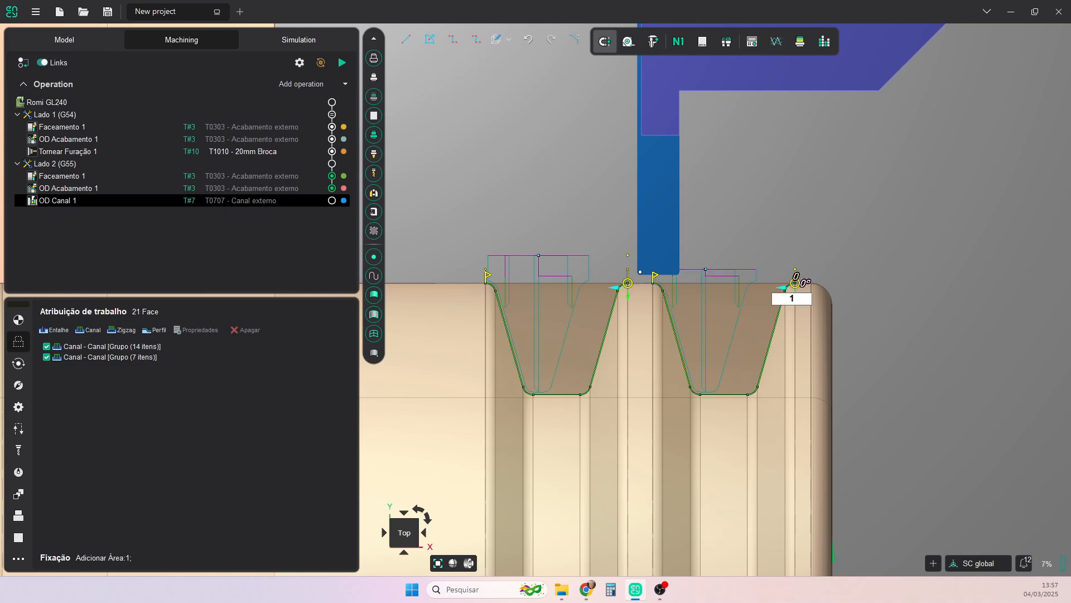
{"action": "key", "text": "Return"}
{"action": "key", "text": "Tab"}
{"action": "type", "text": "90"}
{"action": "key", "text": "Return"}
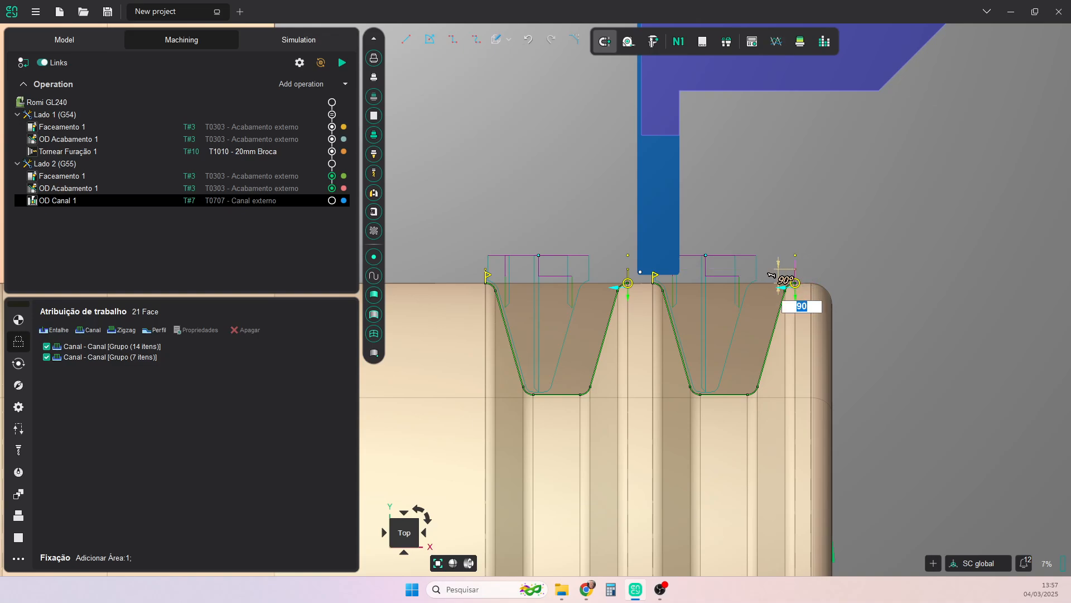
- Extend the end of the front groove's contour, beside the rib between the grooves, by 1 at 90 degrees
{"action": "left_click", "coordinate": [656, 285]}
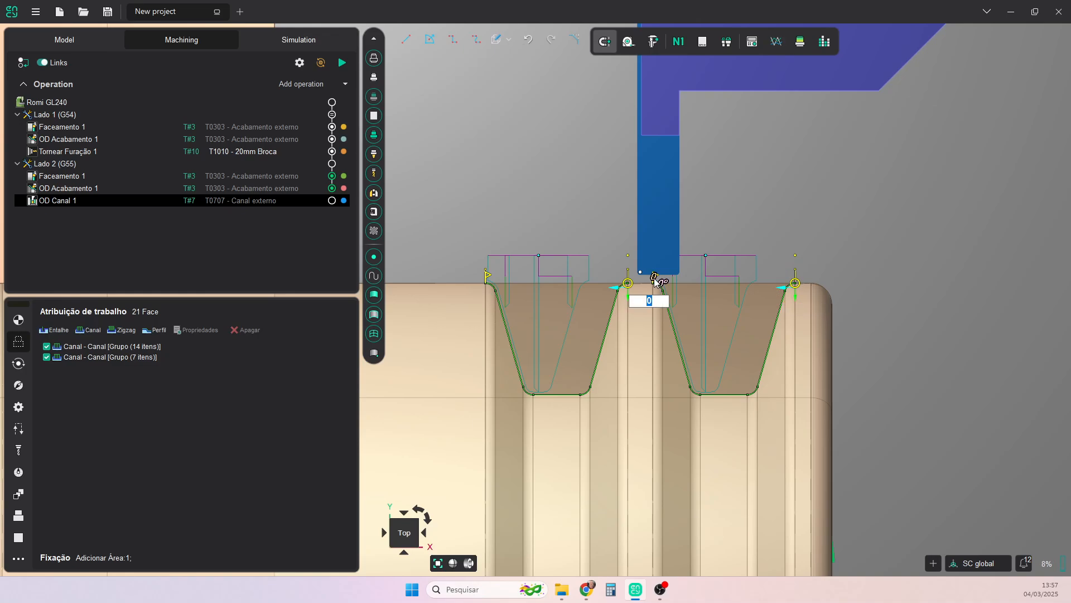
{"action": "type", "text": "1"}
{"action": "key", "text": "Tab"}
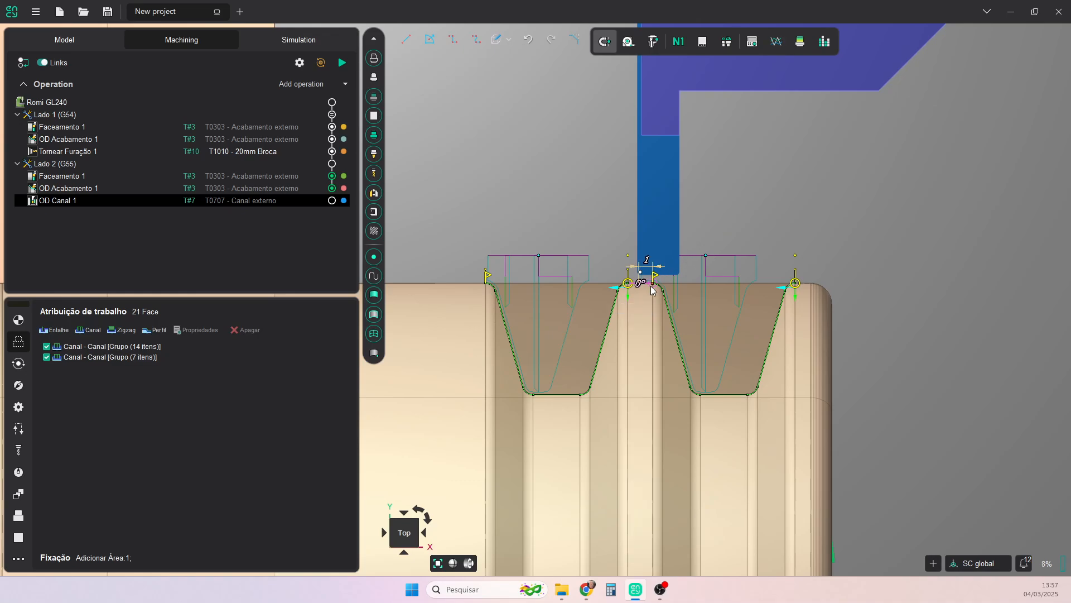
{"action": "type", "text": "90"}
{"action": "key", "text": "Return"}
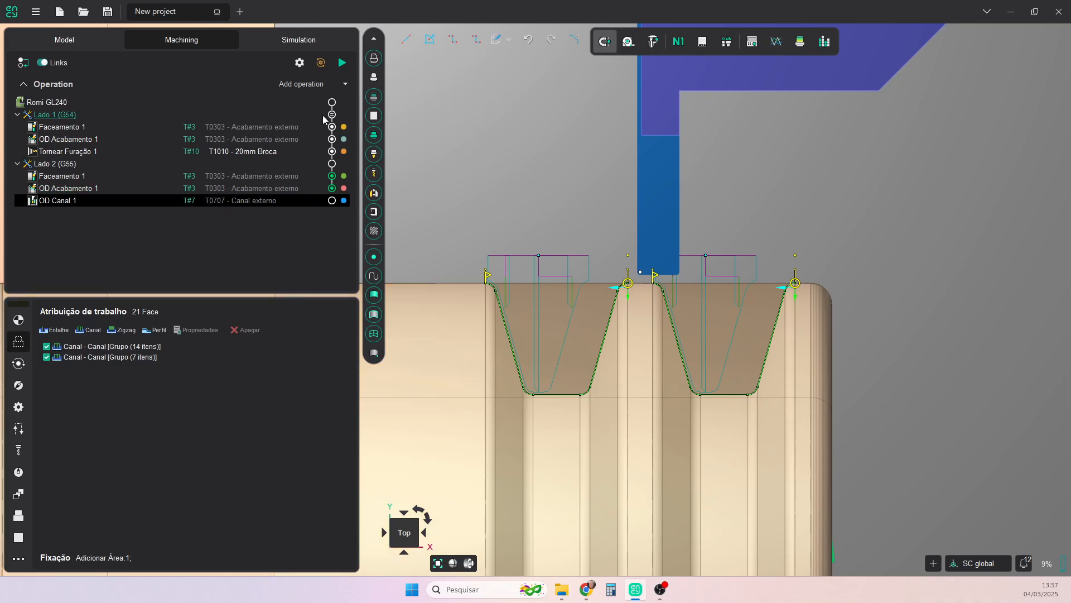
- Calculate the OD Canal 1 toolpath and run the machining simulation of the two grooves on Lado 2
{"action": "left_click", "coordinate": [343, 64]}
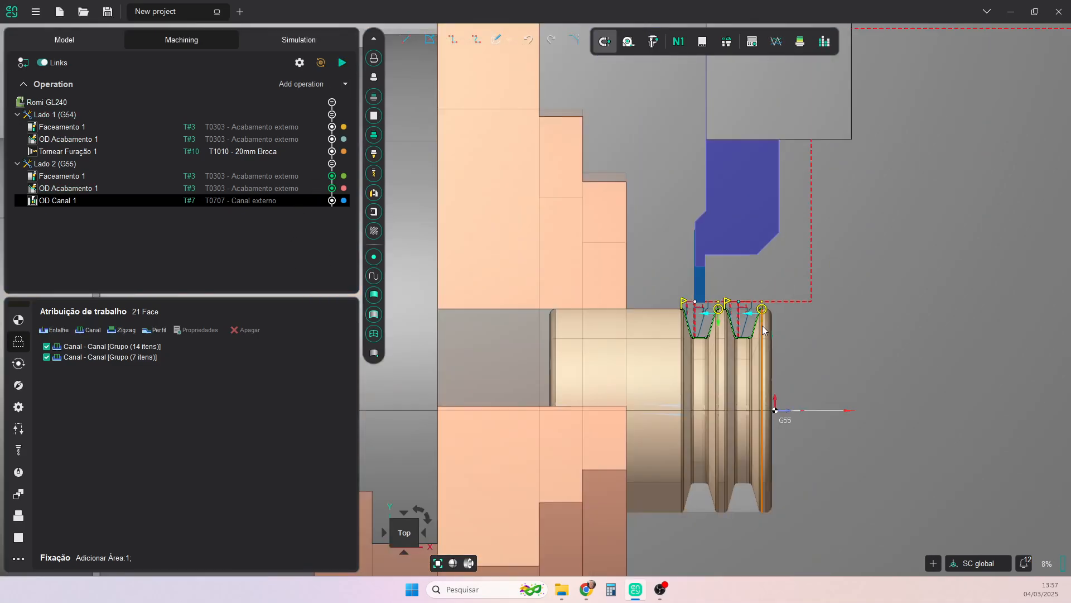
{"action": "left_click", "coordinate": [276, 40]}
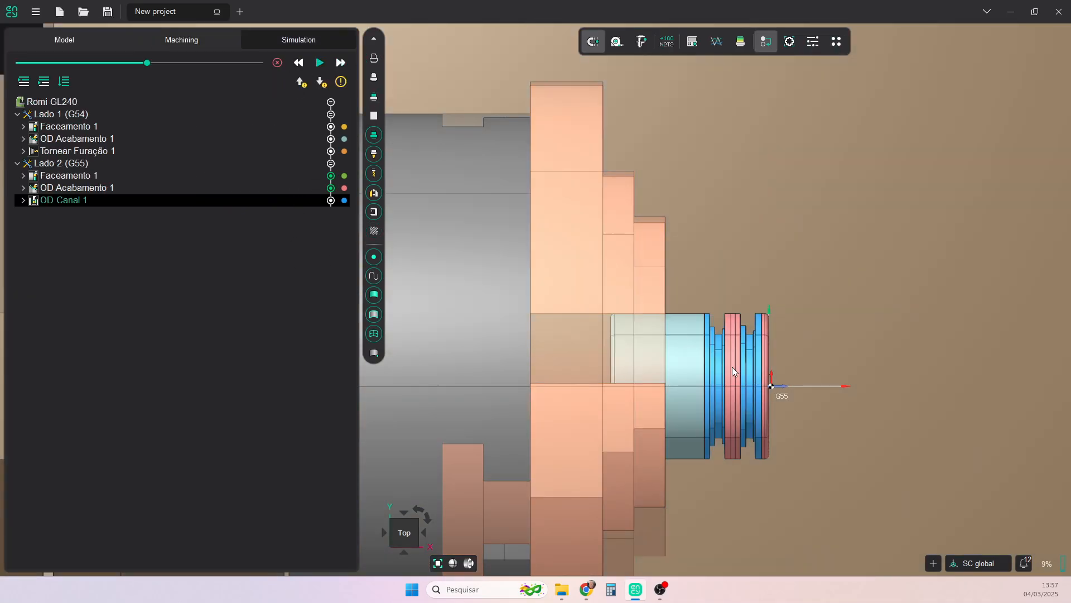
{"action": "scroll", "coordinate": [734, 366], "scroll_direction": "up", "scroll_amount": 2}
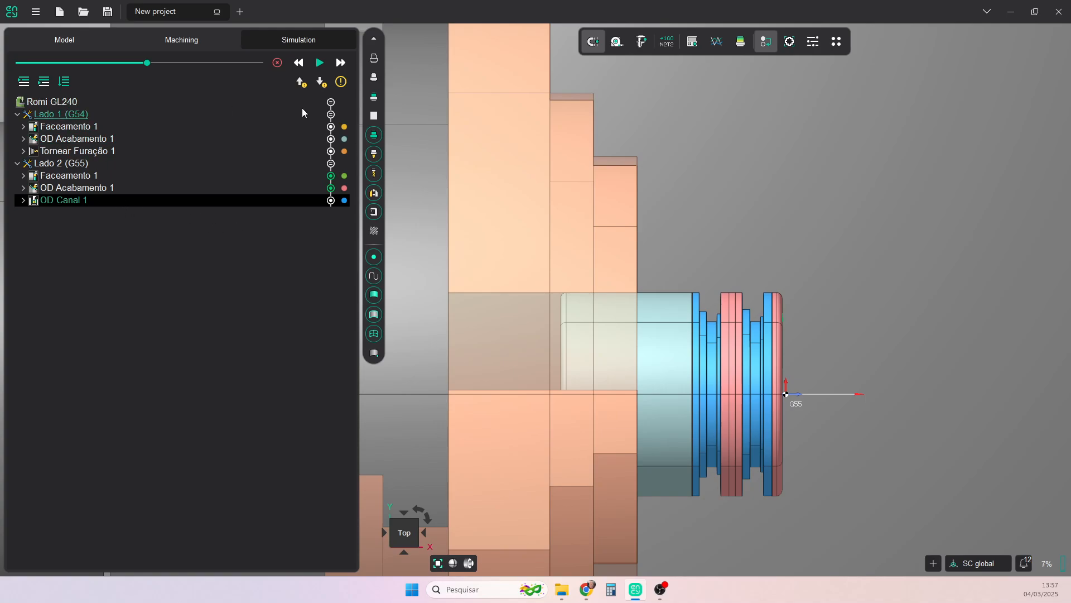
{"action": "left_click", "coordinate": [44, 82]}
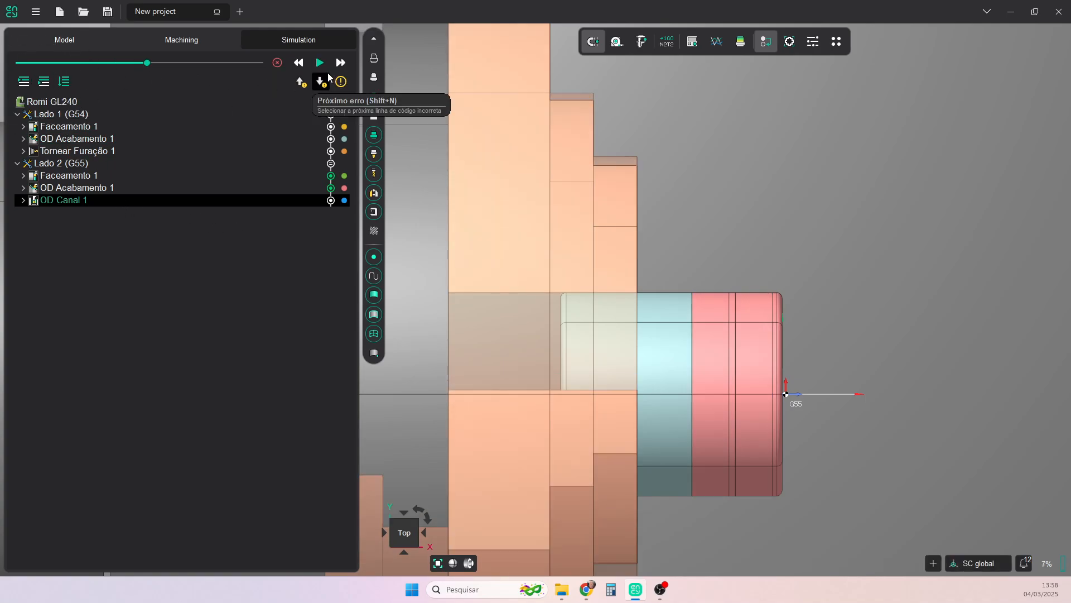
{"action": "left_click", "coordinate": [320, 64]}
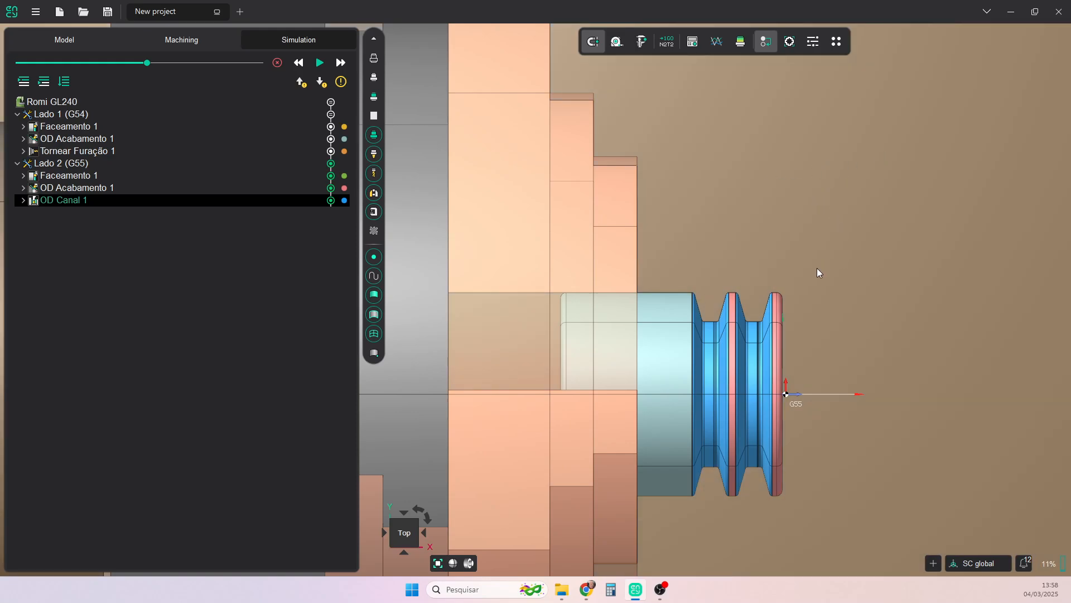
- Examine the simulated part's grooves and drilled front face from an oblique view
{"action": "scroll", "coordinate": [789, 261], "scroll_direction": "down", "scroll_amount": 3}
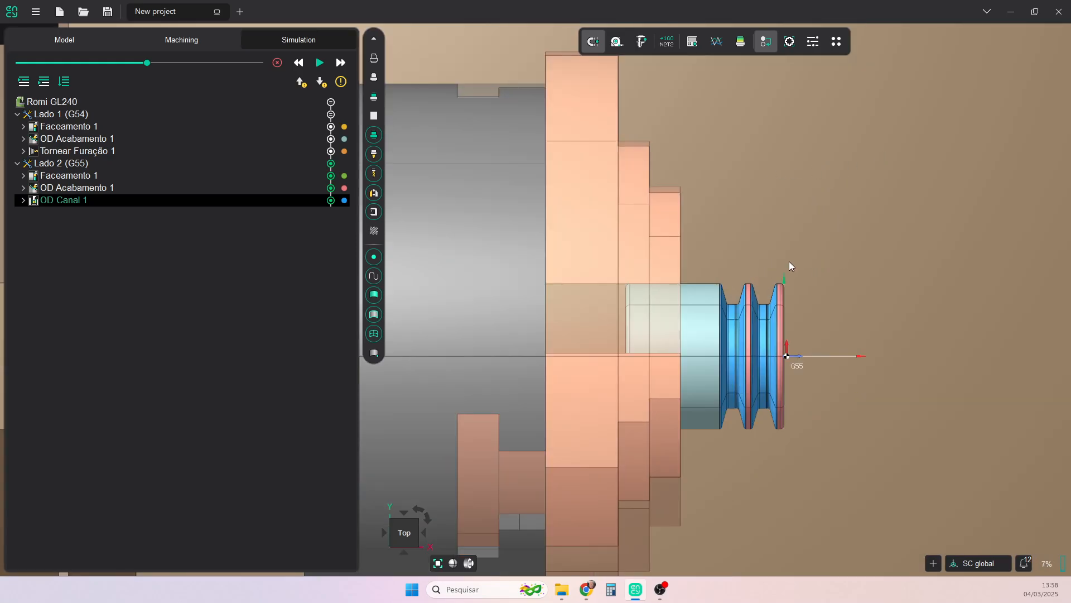
{"action": "middle_click_drag", "start_coordinate": [789, 251], "coordinate": [766, 252]}
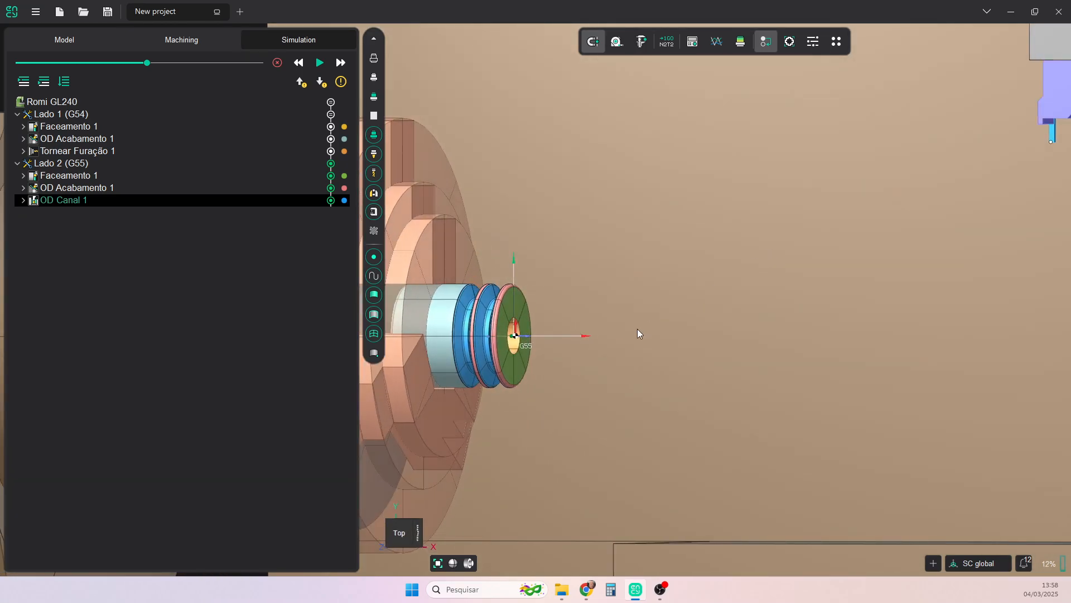
{"action": "left_click", "coordinate": [740, 41]}
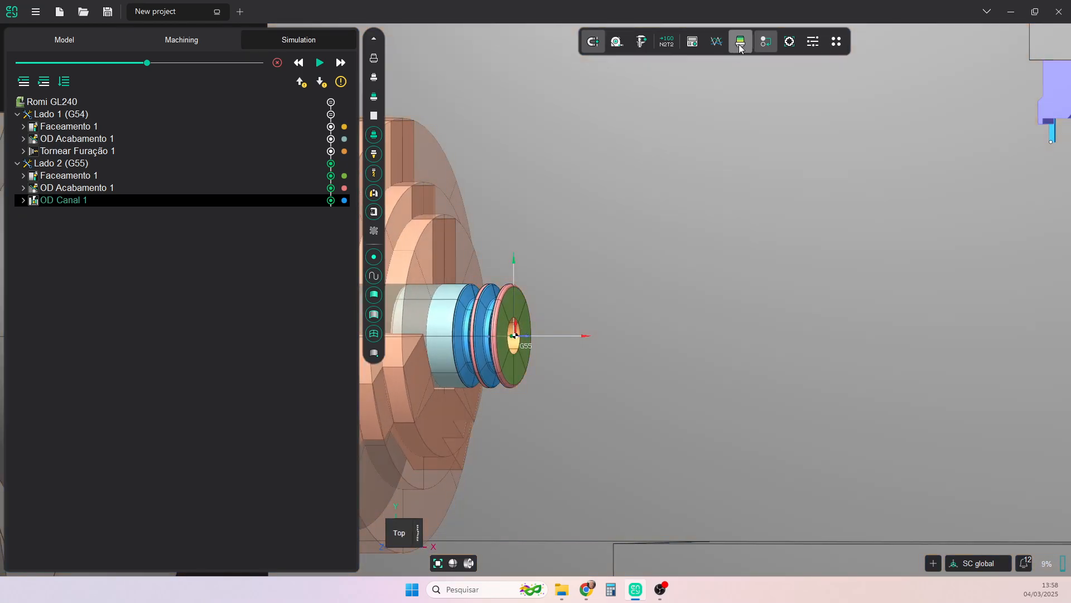
- Return from the simulation to the machining operations and show the part as a half section from the top
{"action": "left_click", "coordinate": [741, 42]}
{"action": "left_click", "coordinate": [400, 533]}
{"action": "scroll", "coordinate": [535, 256], "scroll_direction": "up", "scroll_amount": 3}
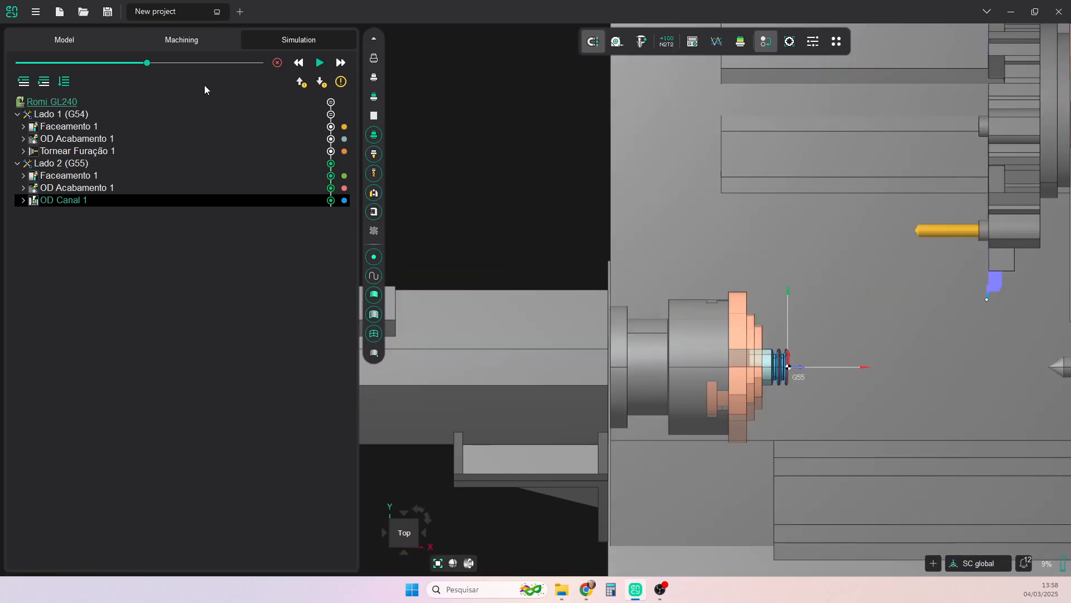
{"action": "left_click", "coordinate": [179, 40]}
{"action": "scroll", "coordinate": [762, 373], "scroll_direction": "up", "scroll_amount": 2}
{"action": "scroll", "coordinate": [762, 372], "scroll_direction": "up", "scroll_amount": 2}
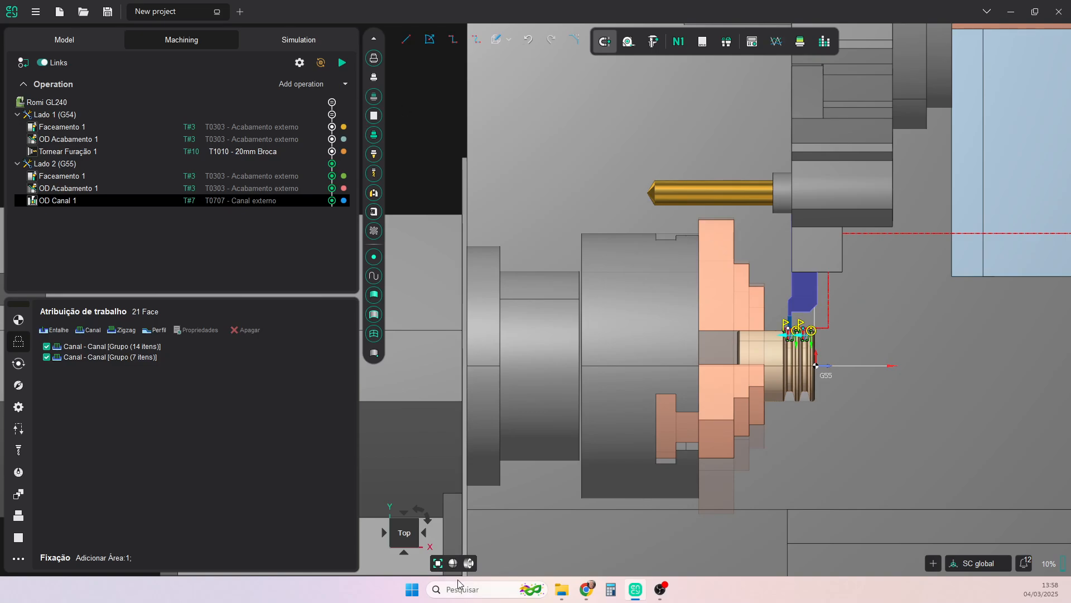
{"action": "left_click", "coordinate": [469, 563]}
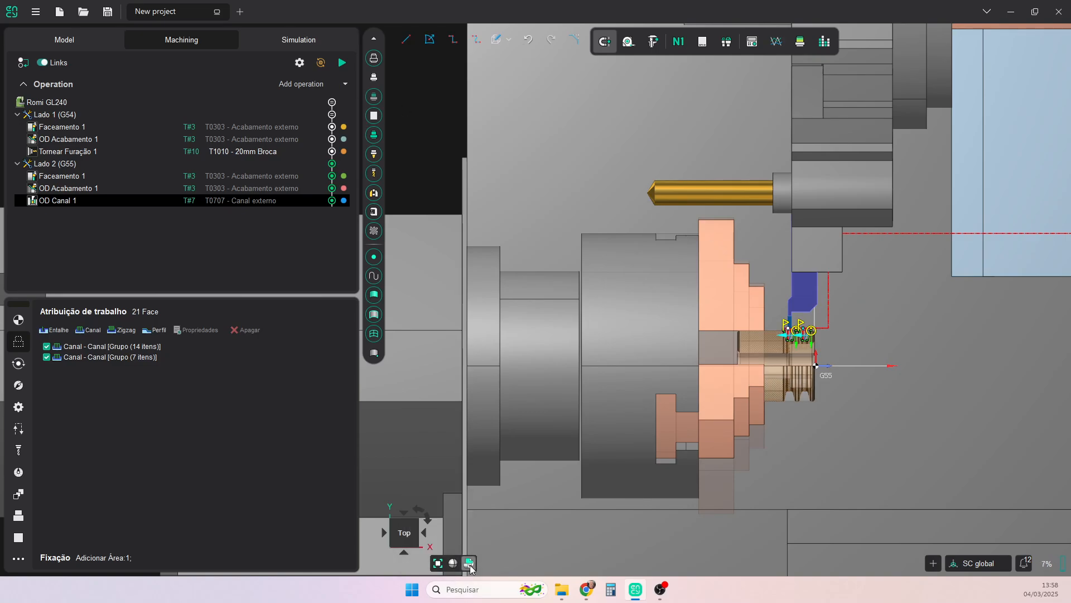
{"action": "scroll", "coordinate": [799, 354], "scroll_direction": "up", "scroll_amount": 10}
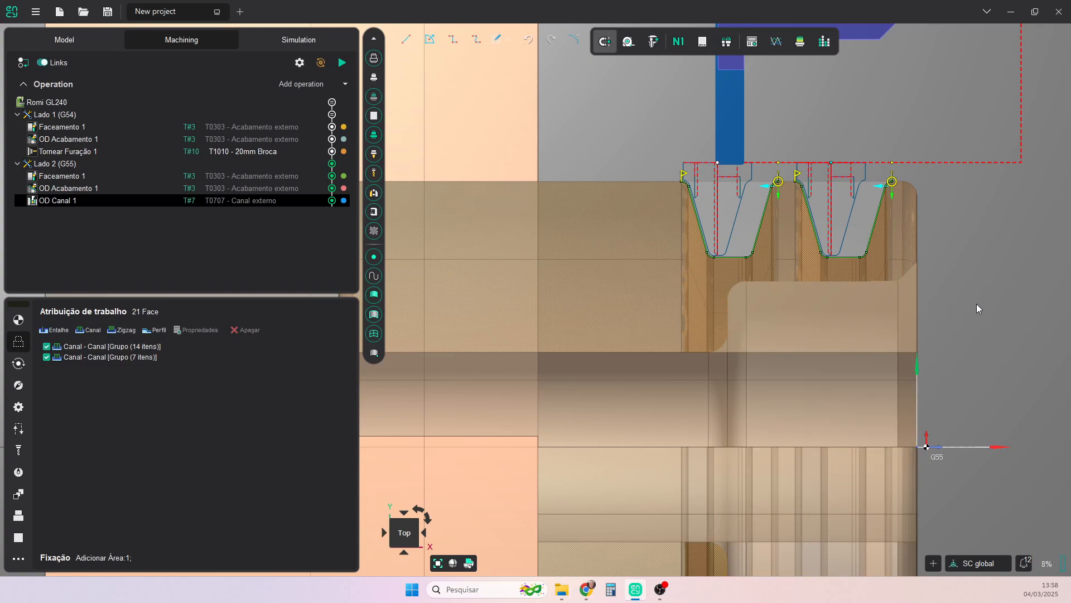
{"action": "scroll", "coordinate": [976, 304], "scroll_direction": "down", "scroll_amount": 3}
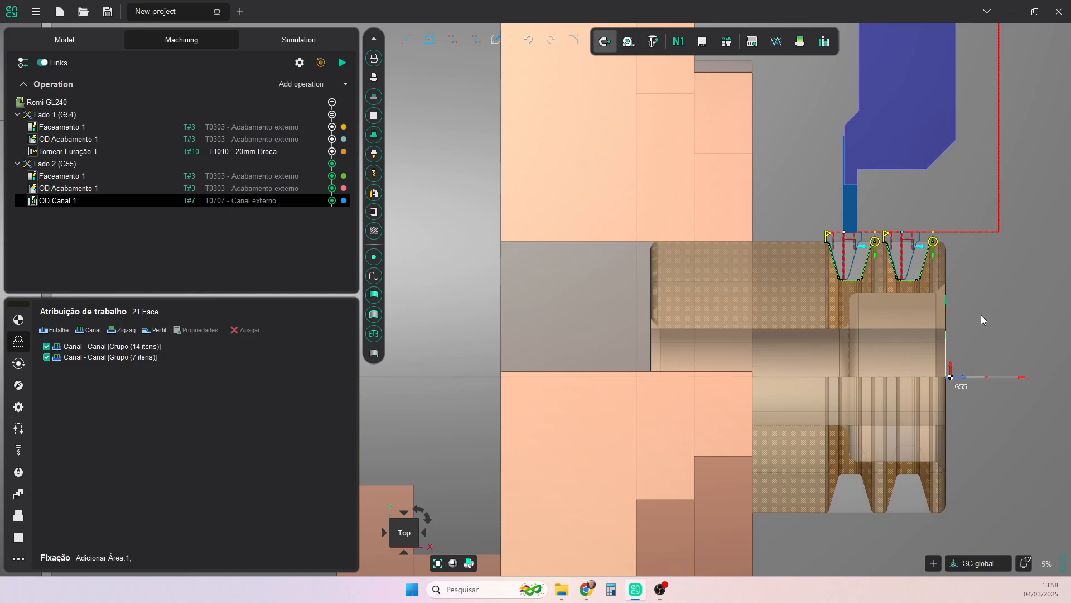
- Add an ID Desbaste operation to Lado 2 and assign it the T0808 - Desbaste interno tool from the Romi GL240 library
{"action": "left_click", "coordinate": [345, 85]}
{"action": "mouse_move", "coordinate": [340, 115]}
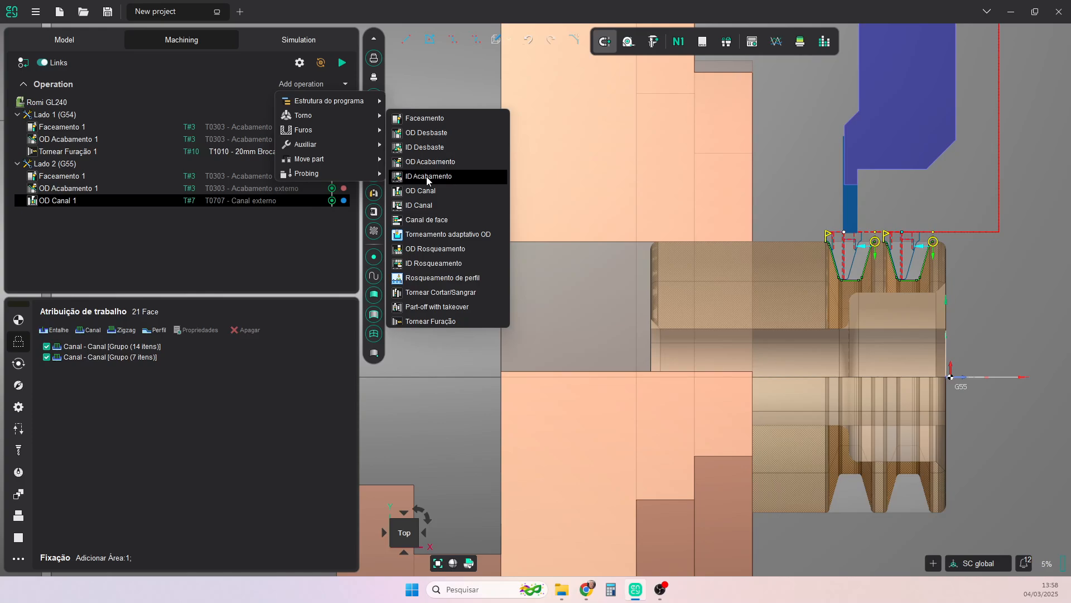
{"action": "left_click", "coordinate": [430, 147]}
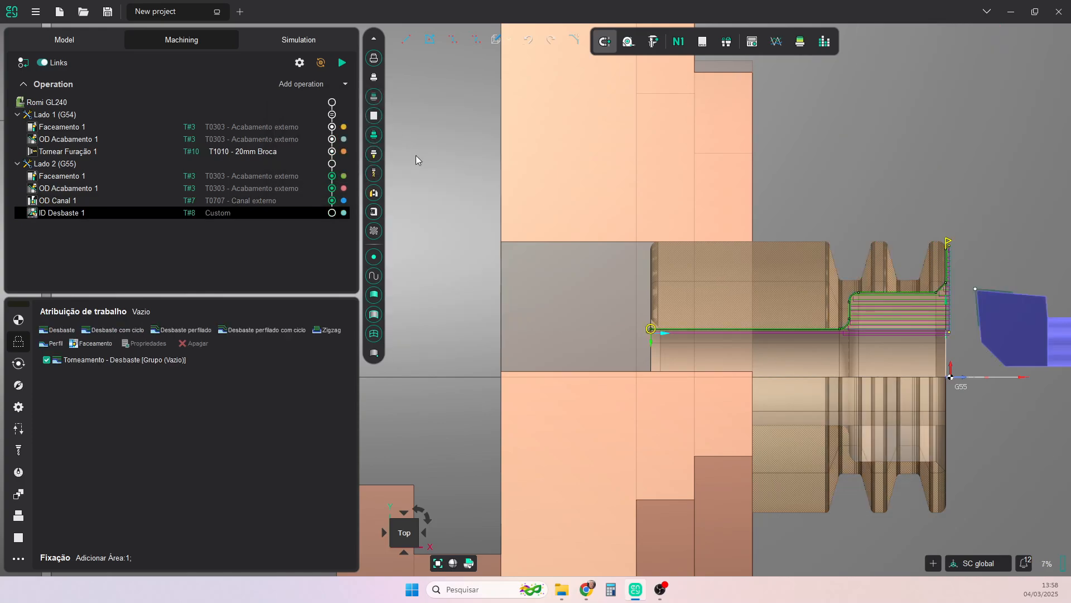
{"action": "left_click", "coordinate": [222, 212]}
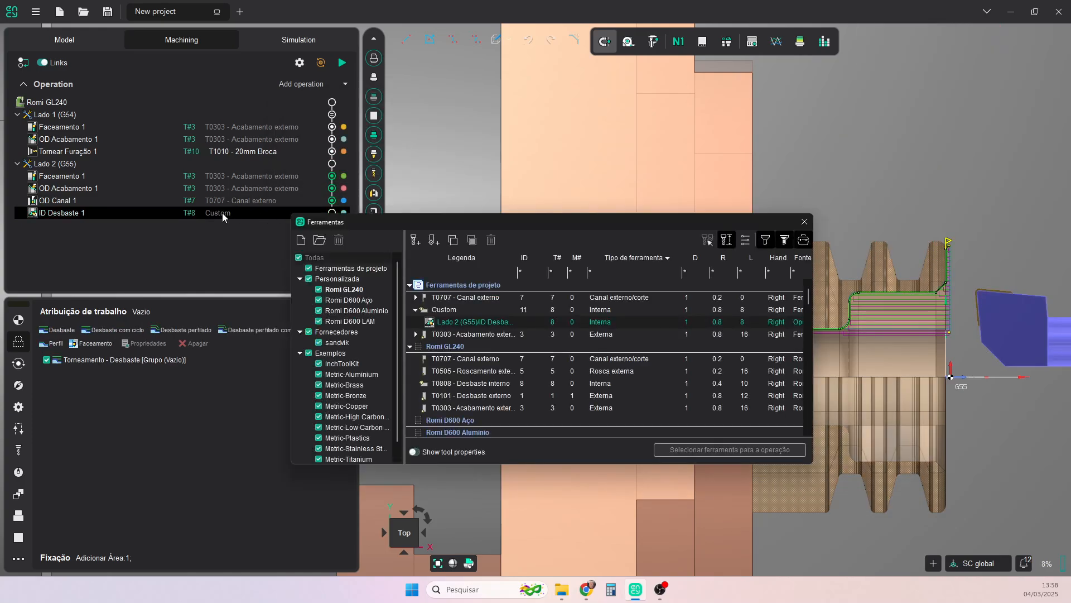
{"action": "left_click", "coordinate": [343, 290]}
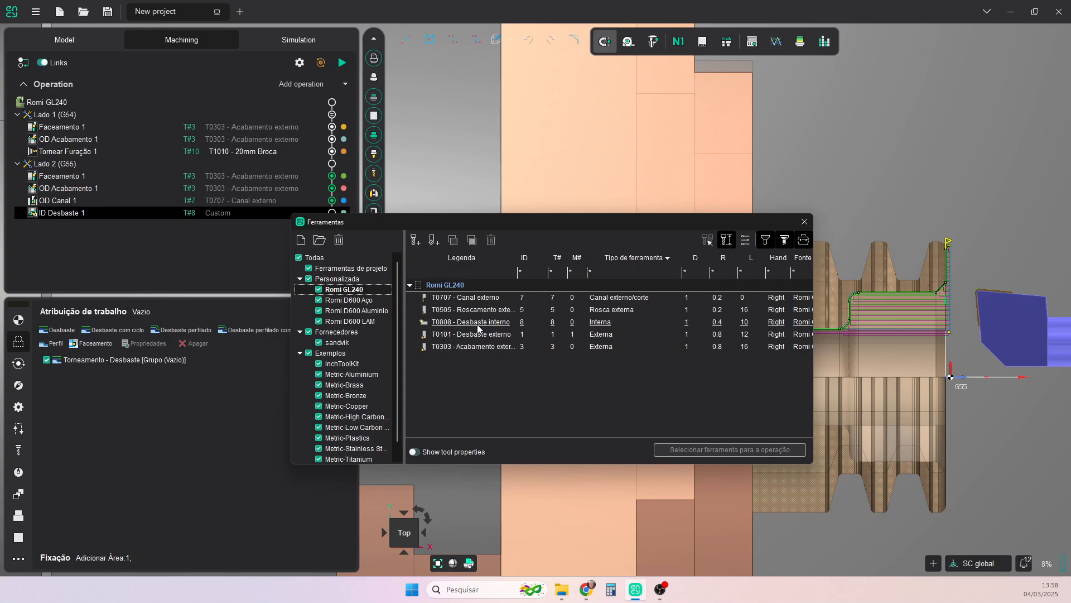
{"action": "left_click", "coordinate": [477, 323]}
{"action": "left_click", "coordinate": [697, 451]}
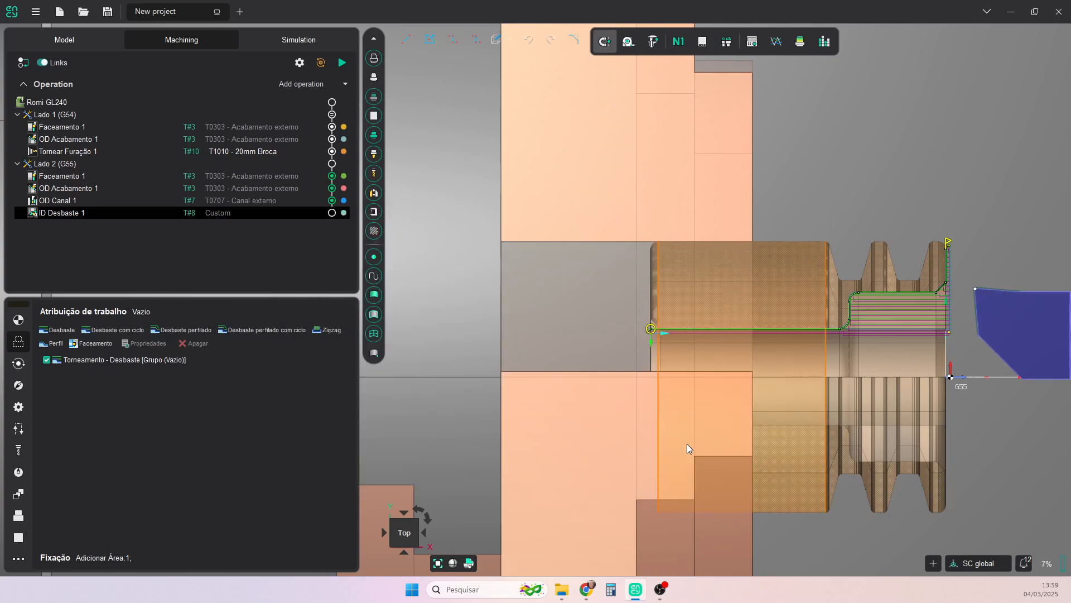
{"action": "left_click", "coordinate": [21, 453]}
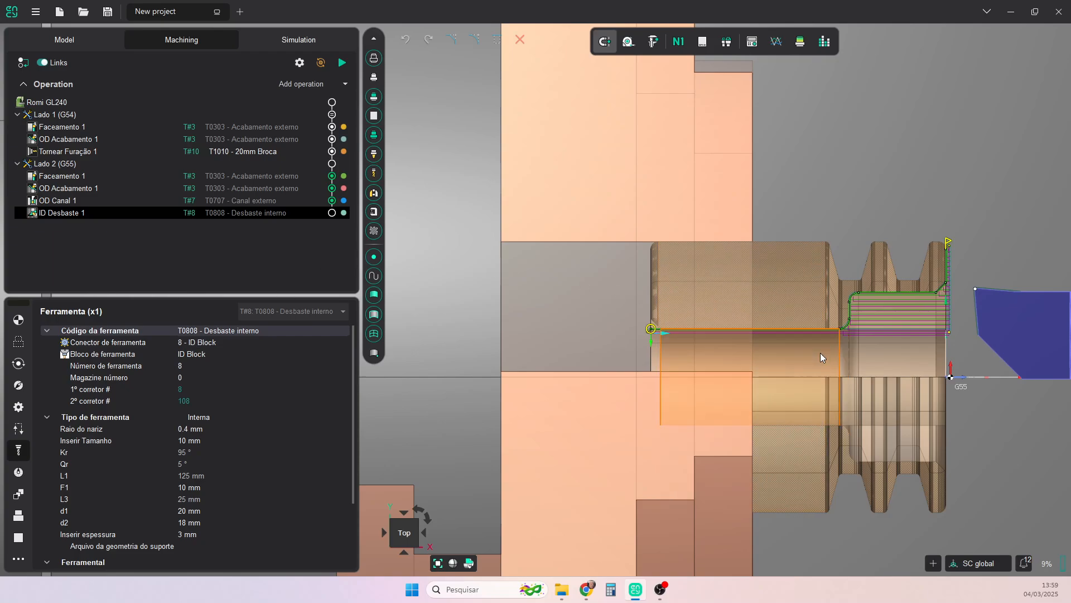
- Reverse the machining direction of the ID Desbaste 1 contour along the bore
{"action": "scroll", "coordinate": [694, 351], "scroll_direction": "up", "scroll_amount": 2}
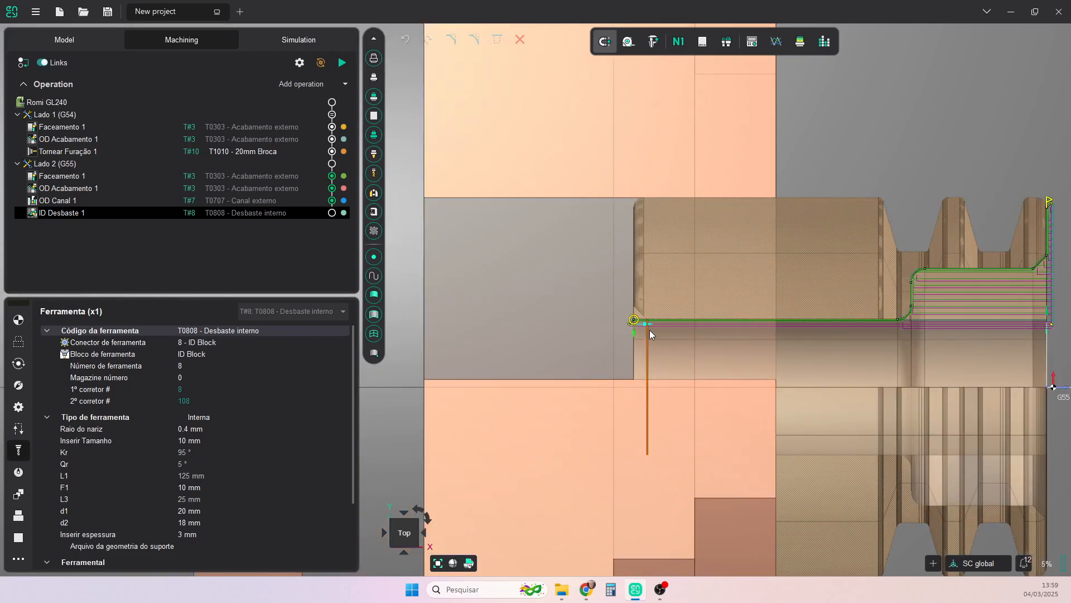
{"action": "scroll", "coordinate": [865, 333], "scroll_direction": "down", "scroll_amount": 3}
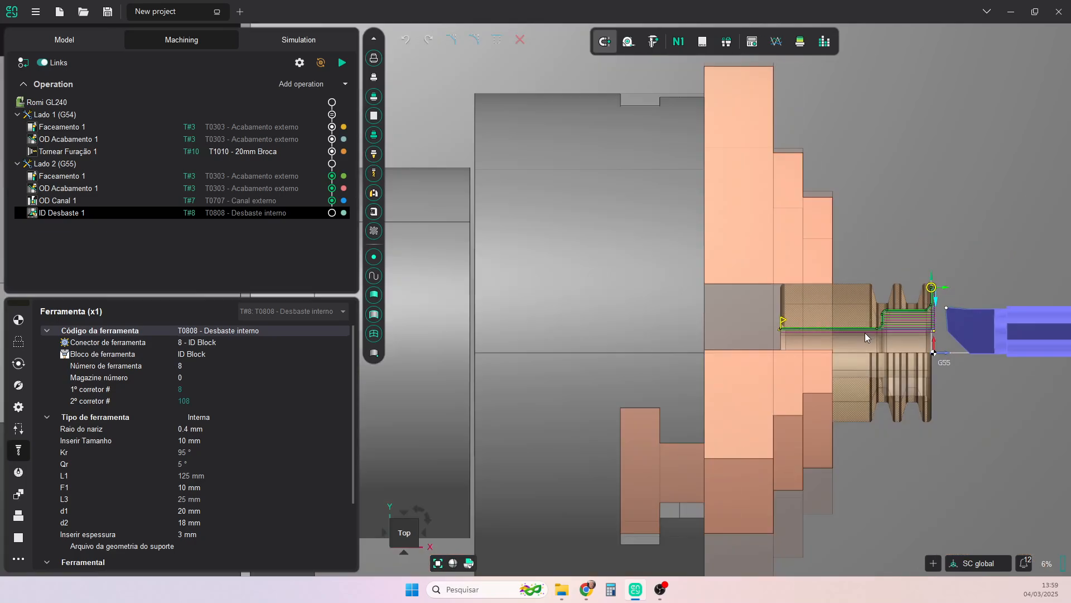
{"action": "scroll", "coordinate": [740, 339], "scroll_direction": "down", "scroll_amount": 2}
{"action": "scroll", "coordinate": [671, 336], "scroll_direction": "up", "scroll_amount": 2}
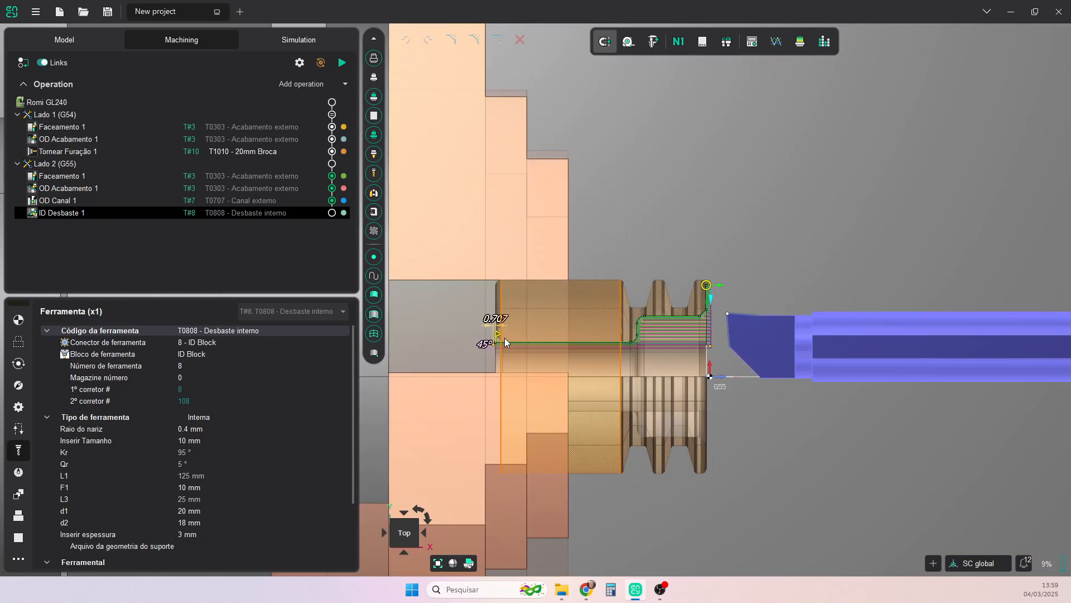
- Move the contour's inner end to the foot of the bore shoulder's rounding and extend it by 0.5 at about 90 degrees
{"action": "left_click_drag", "start_coordinate": [504, 342], "coordinate": [629, 342]}
{"action": "scroll", "coordinate": [632, 348], "scroll_direction": "up", "scroll_amount": 5}
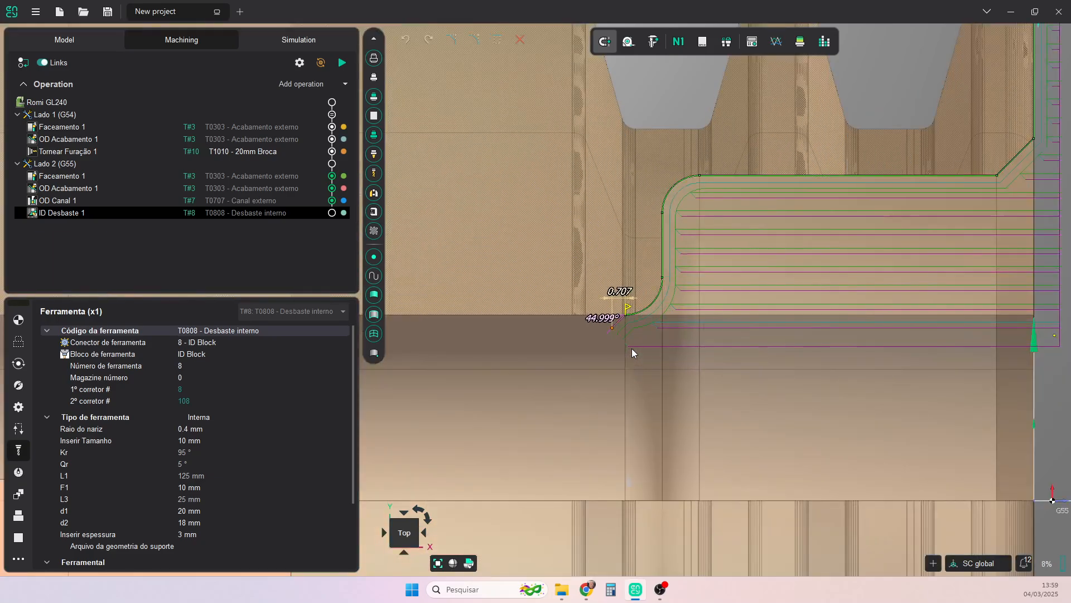
{"action": "left_click_drag", "start_coordinate": [578, 294], "coordinate": [614, 287]}
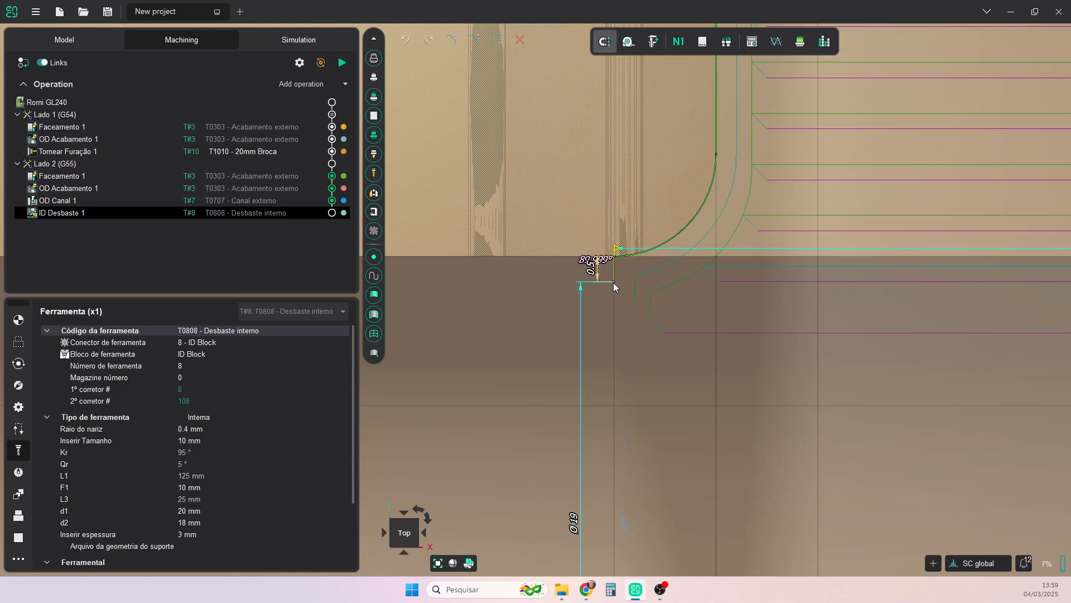
{"action": "scroll", "coordinate": [636, 312], "scroll_direction": "down", "scroll_amount": 4}
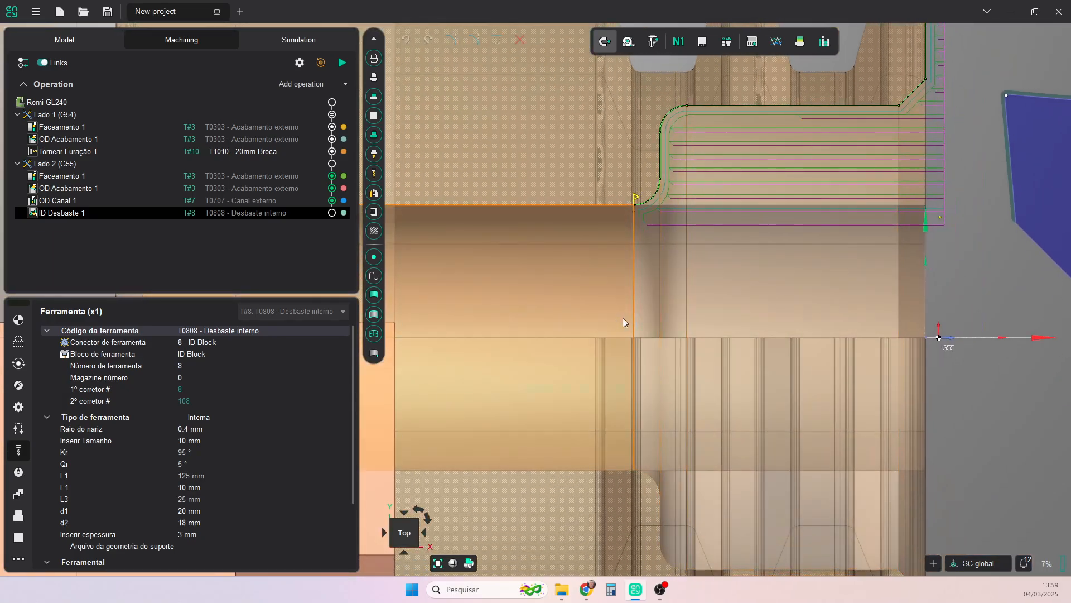
- Move the contour's front end down the face to the outer edge of the bore chamfer, extended by 1 at 0 degrees
{"action": "scroll", "coordinate": [916, 276], "scroll_direction": "up", "scroll_amount": 3}
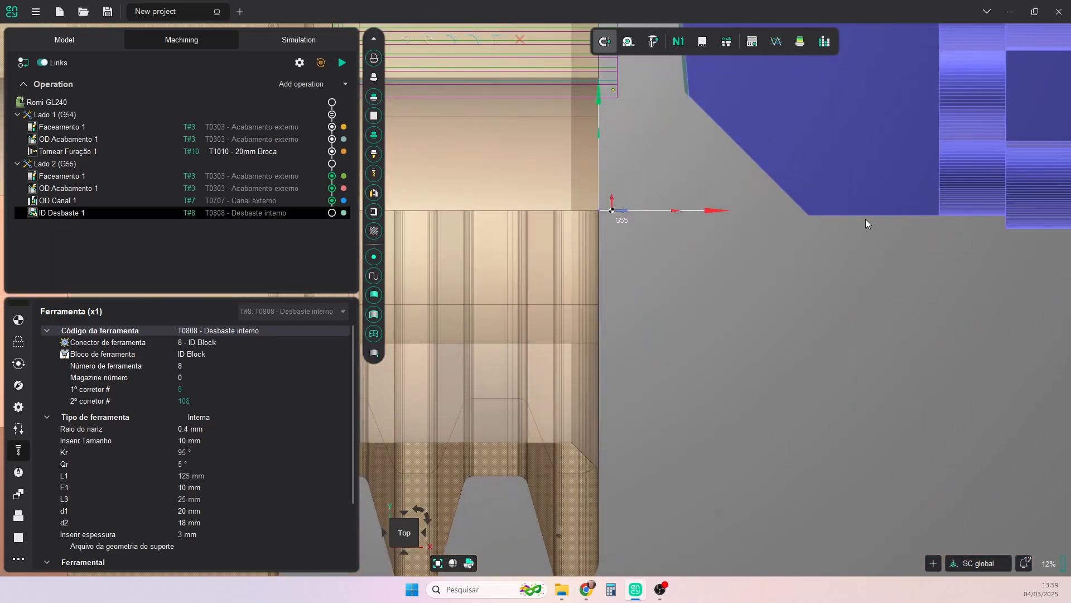
{"action": "scroll", "coordinate": [861, 224], "scroll_direction": "down", "scroll_amount": 3}
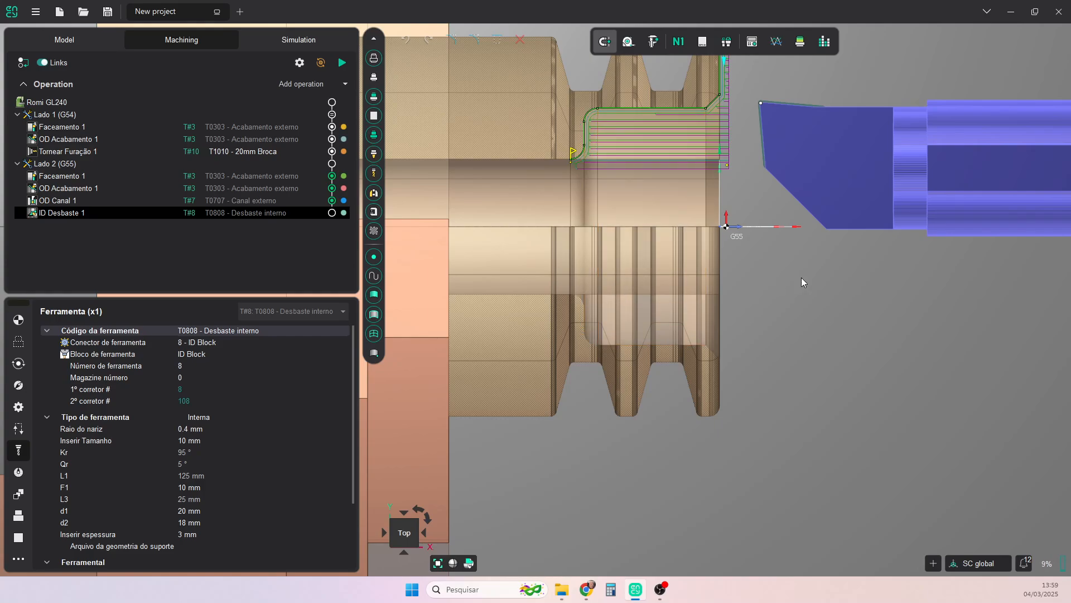
{"action": "scroll", "coordinate": [801, 276], "scroll_direction": "down", "scroll_amount": 3}
{"action": "scroll", "coordinate": [808, 149], "scroll_direction": "up", "scroll_amount": 4}
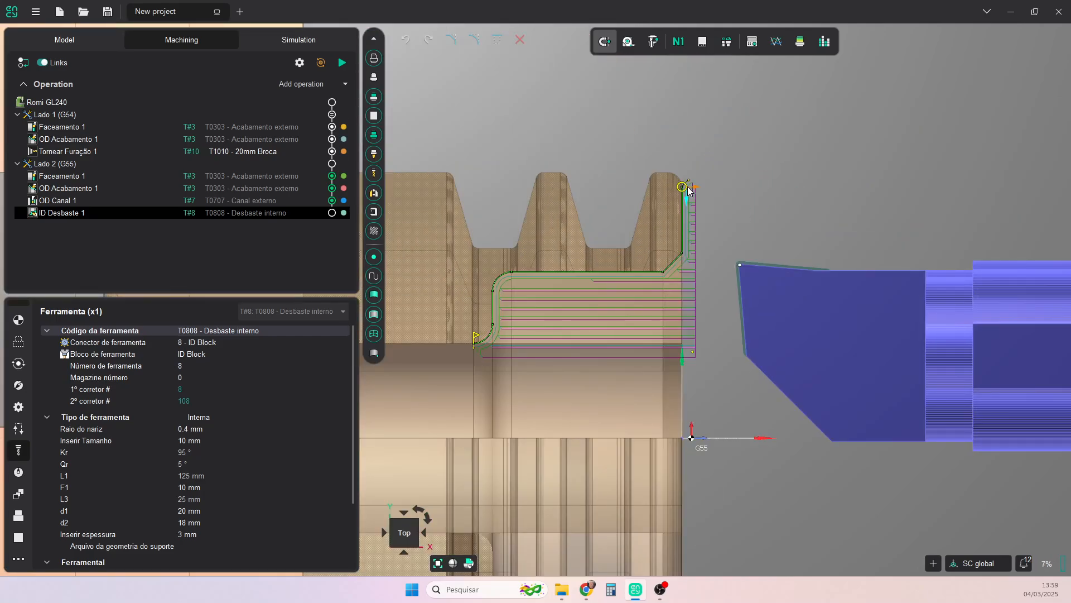
{"action": "left_click_drag", "start_coordinate": [686, 186], "coordinate": [686, 275]}
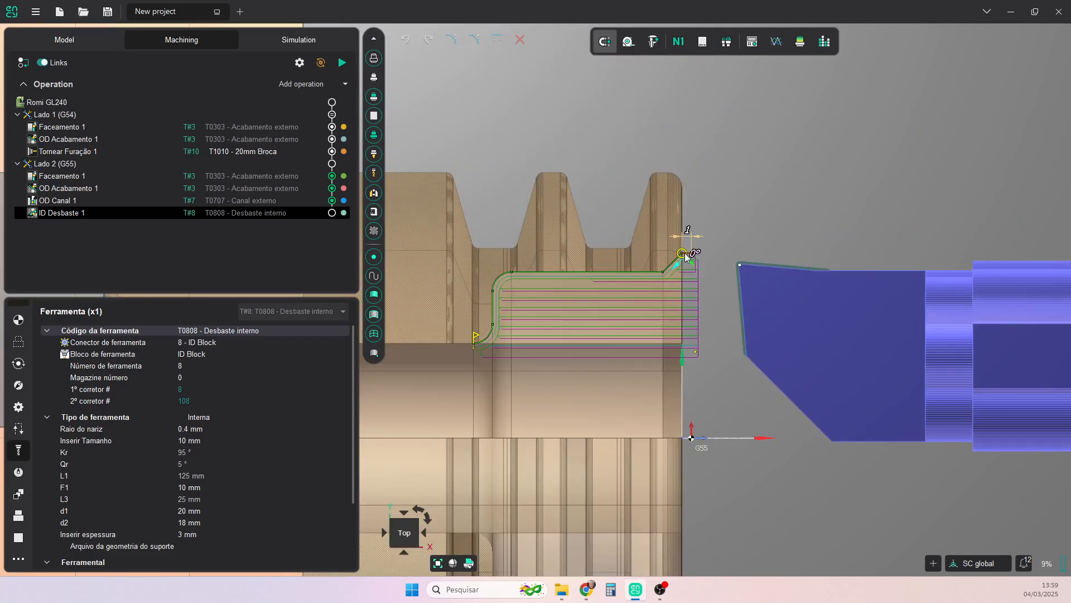
{"action": "scroll", "coordinate": [685, 276], "scroll_direction": "up", "scroll_amount": 2}
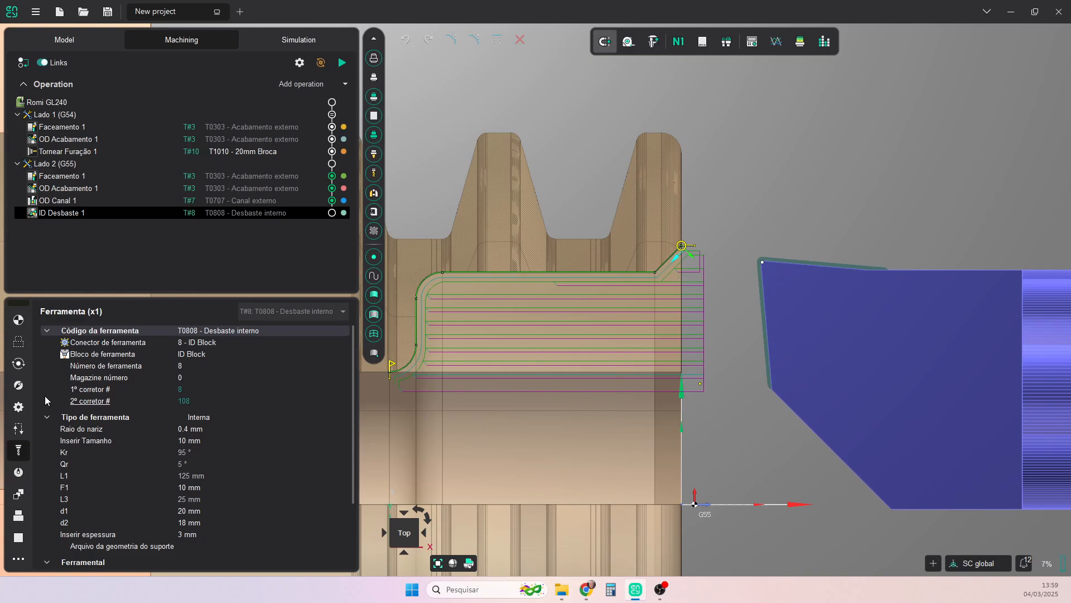
- Set the Perfil allowance in the ID Desbaste 1 cycle parameters to 0.3 mm
{"action": "left_click", "coordinate": [17, 347]}
{"action": "left_click", "coordinate": [18, 363]}
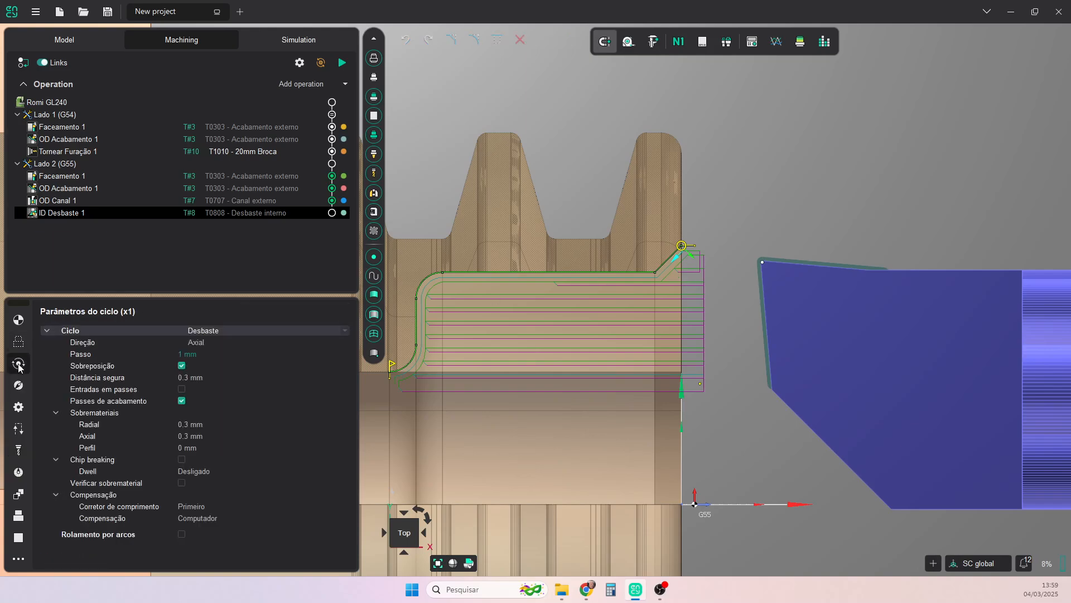
{"action": "left_click", "coordinate": [184, 450]}
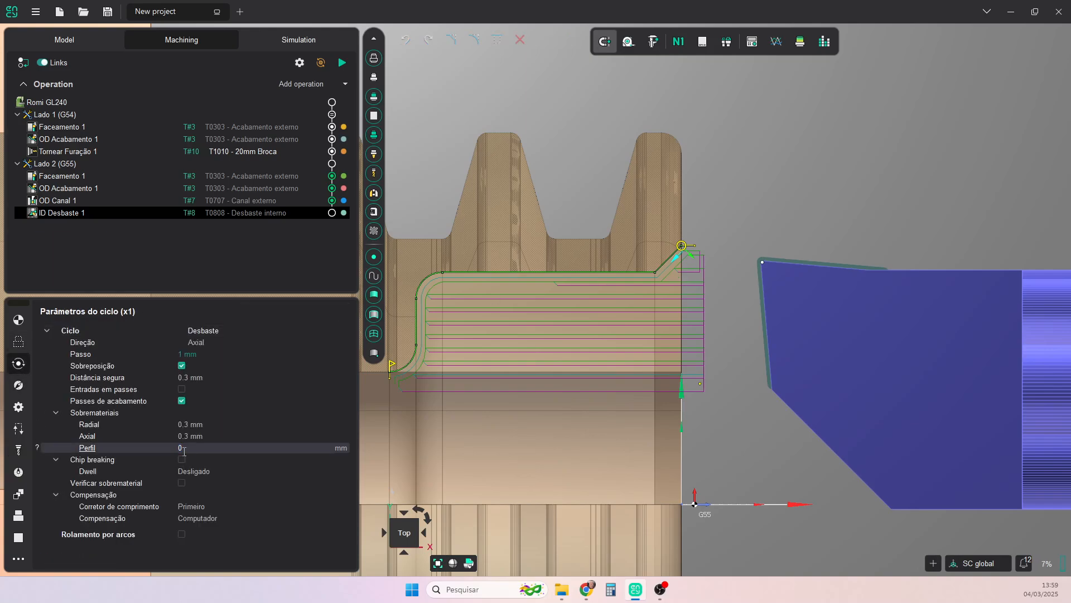
{"action": "type", "text": "0.3"}
{"action": "key", "text": "Return"}
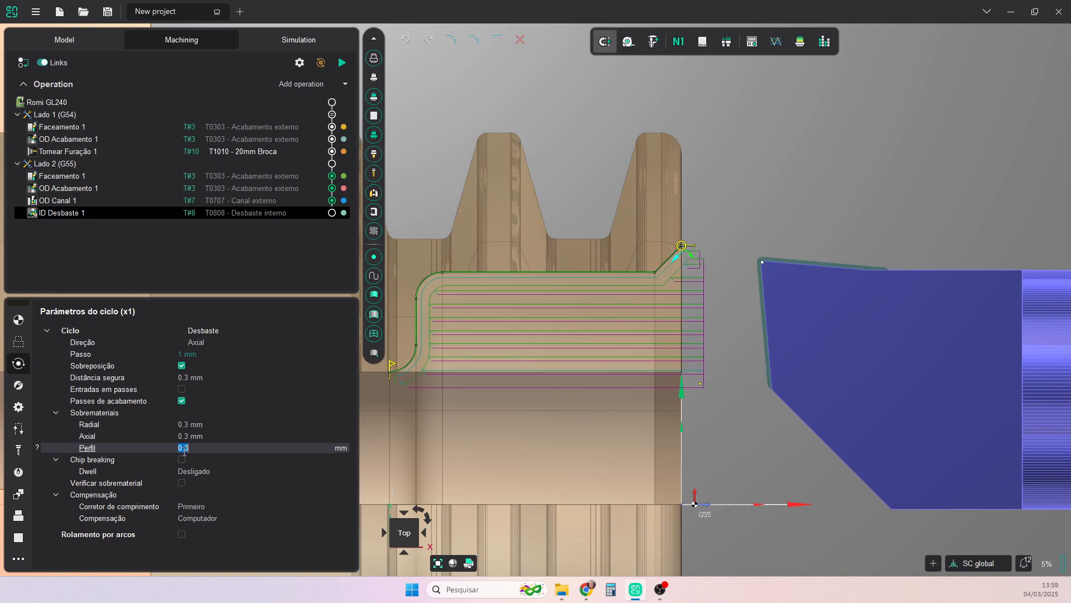
- Set the Radial, Axial and Perfil allowances in the ID Desbaste 1 strategy to 0.3 mm each
{"action": "left_click", "coordinate": [18, 385]}
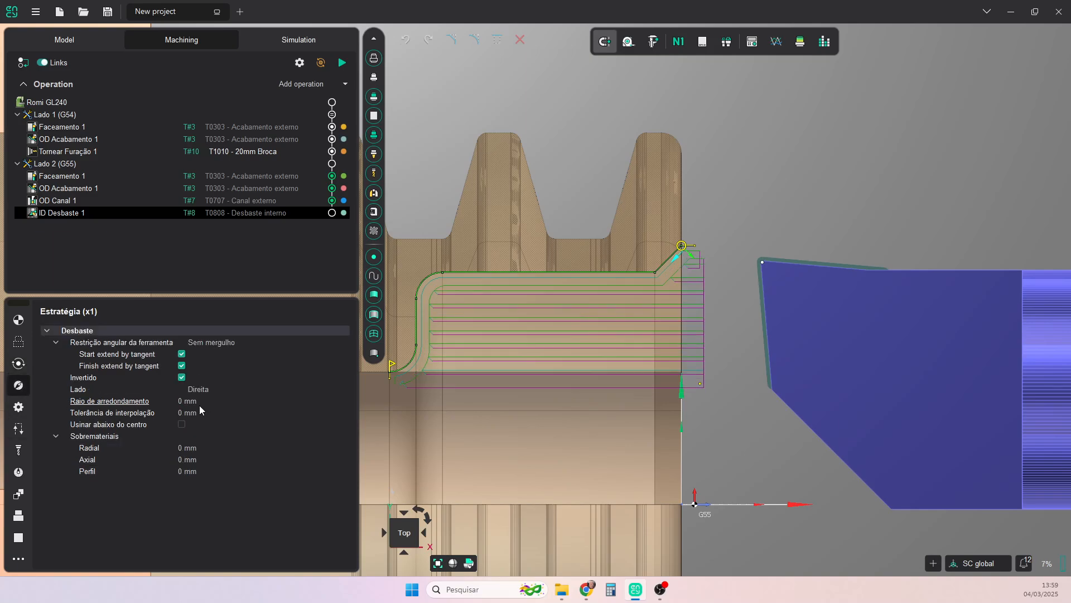
{"action": "left_click", "coordinate": [194, 456]}
{"action": "left_click", "coordinate": [197, 447]}
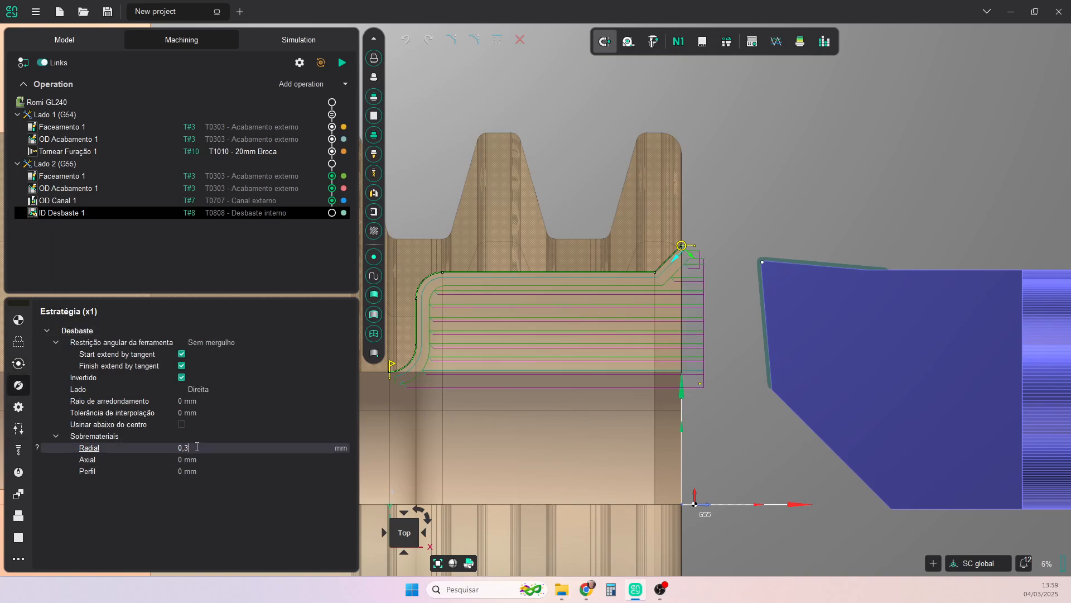
{"action": "left_click", "coordinate": [196, 459]}
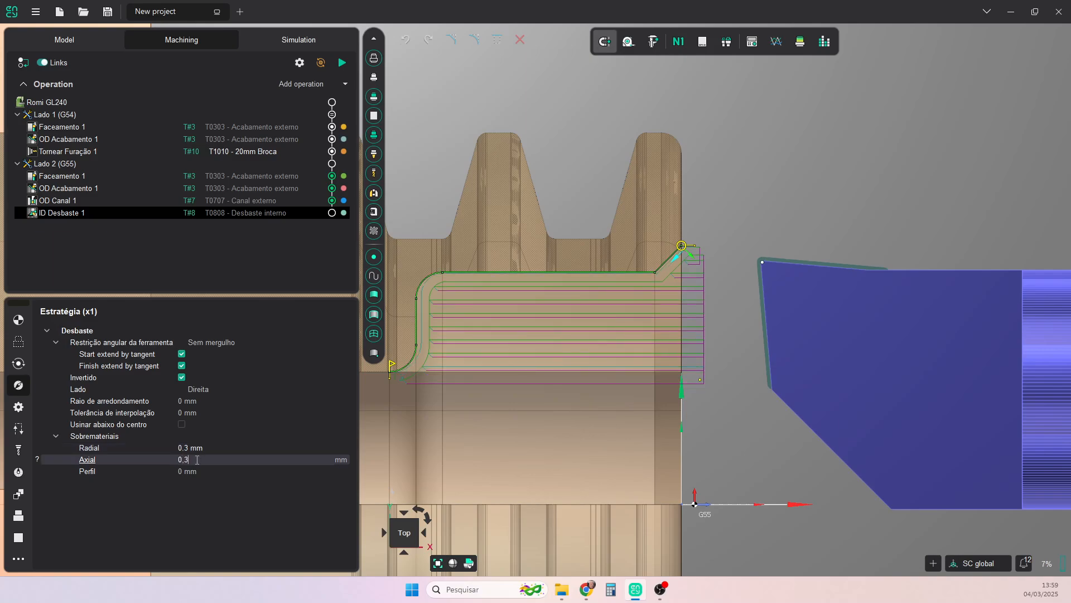
{"action": "left_click", "coordinate": [197, 470]}
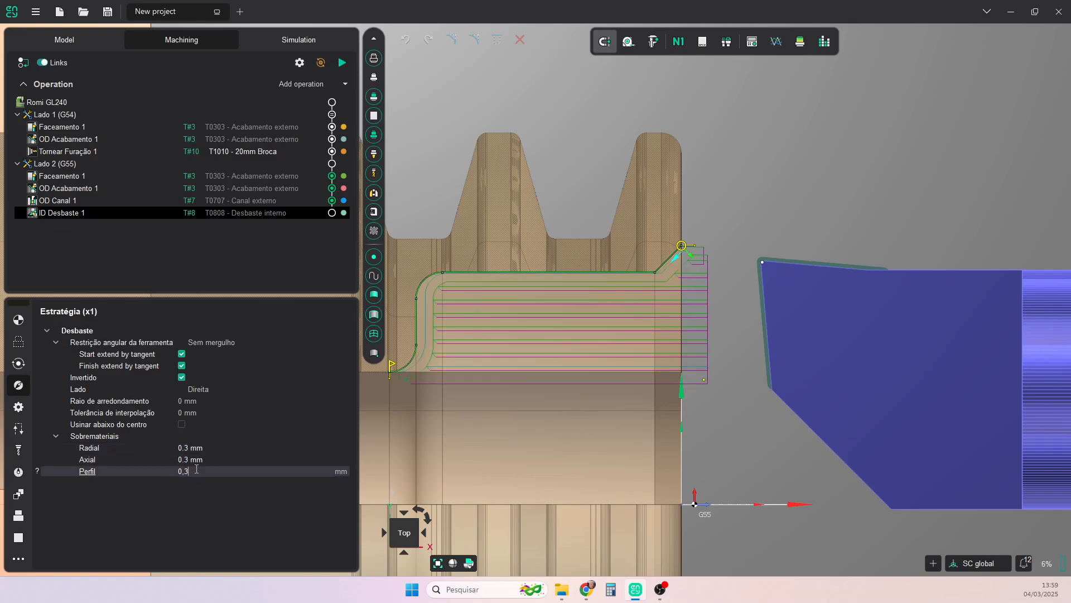
{"action": "type", "text": "0,3"}
{"action": "key", "text": "Return"}
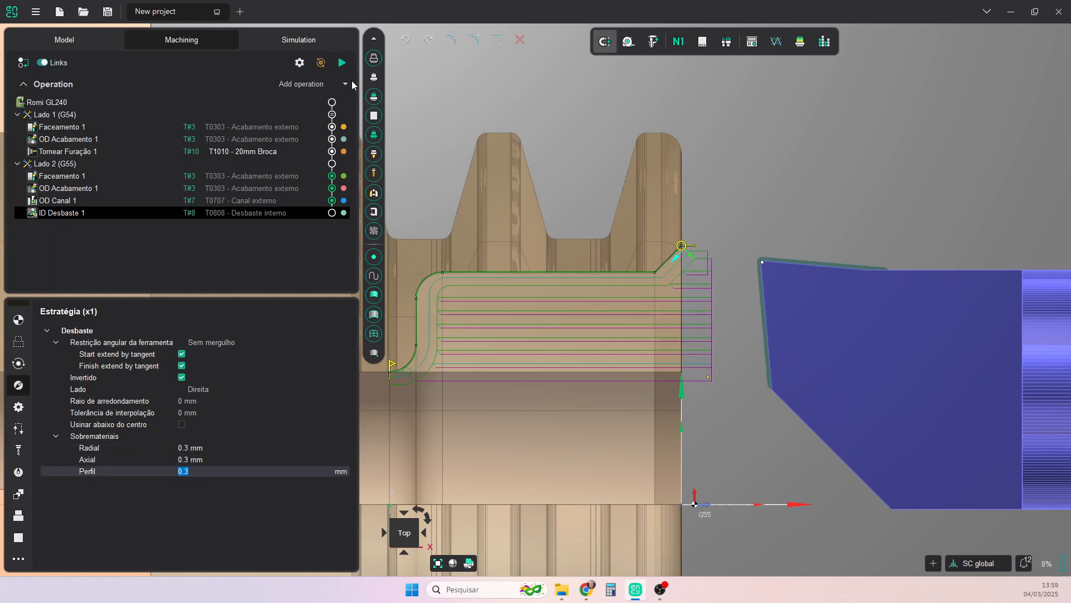
- Calculate the ID Desbaste 1 toolpath in the front bore
{"action": "left_click", "coordinate": [342, 62]}
{"action": "scroll", "coordinate": [822, 321], "scroll_direction": "down", "scroll_amount": 5}
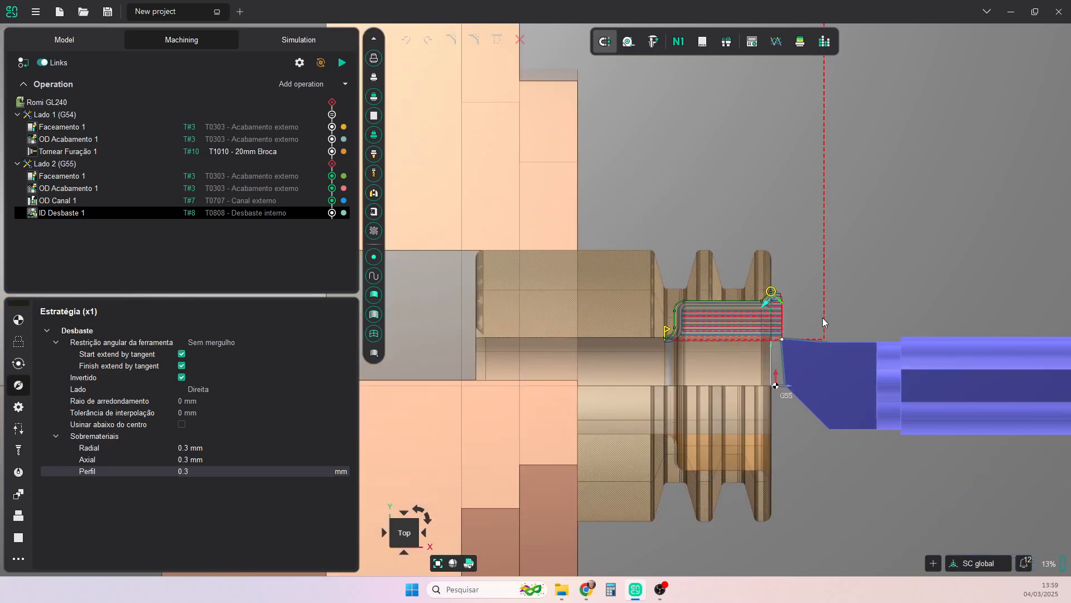
{"action": "middle_click_drag", "start_coordinate": [726, 330], "coordinate": [728, 307]}
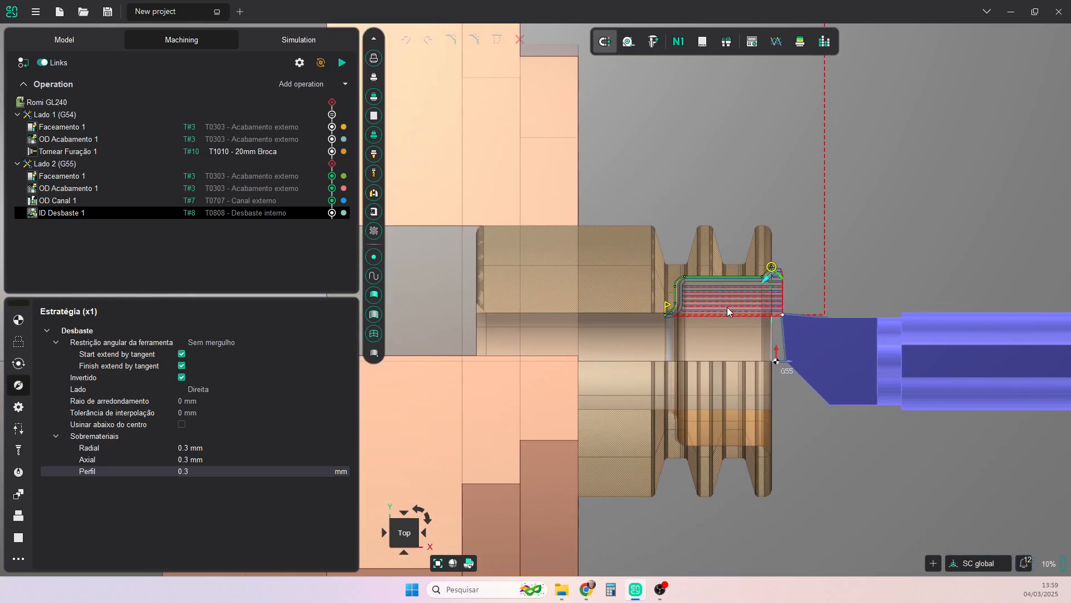
- Check the status information of Lado 2 (G55), and reselect the ID Desbaste 1 operation
{"action": "left_click", "coordinate": [332, 164]}
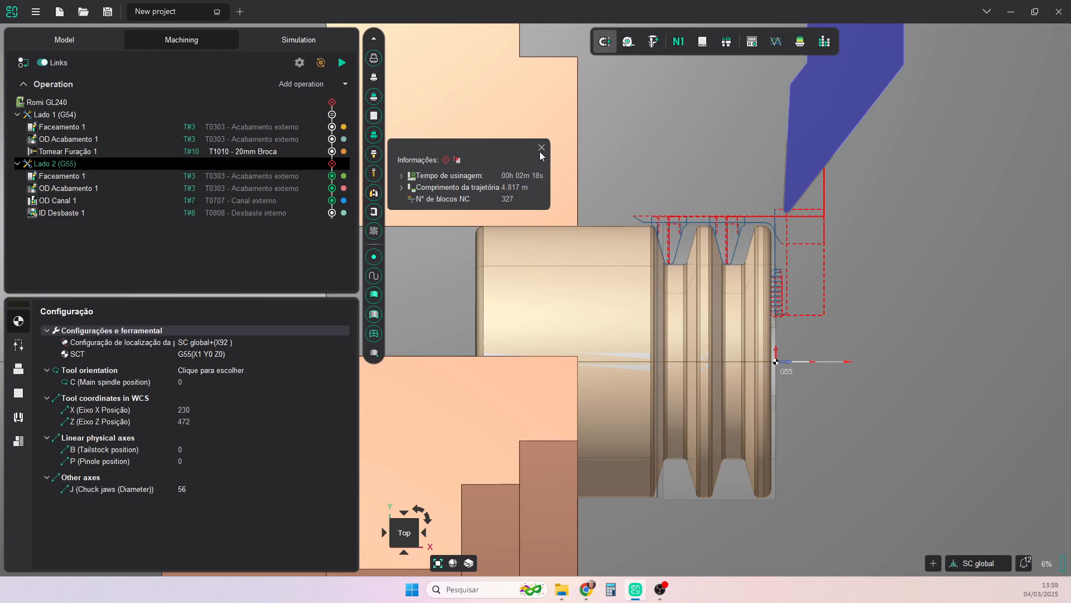
{"action": "scroll", "coordinate": [844, 336], "scroll_direction": "down", "scroll_amount": 3}
{"action": "middle_click_drag", "start_coordinate": [844, 336], "coordinate": [746, 362]}
{"action": "left_click", "coordinate": [71, 212]}
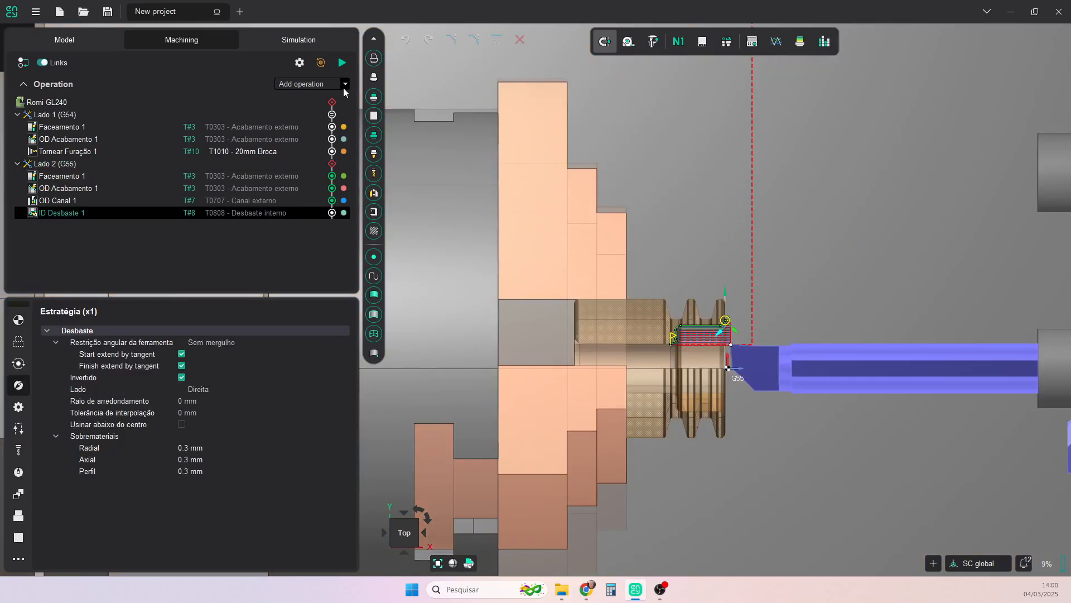
- Simulate the ID Desbaste 1 operation with the workpiece in section view and inspect the insert tip at the inner end of the roughed bore
{"action": "left_click", "coordinate": [267, 41]}
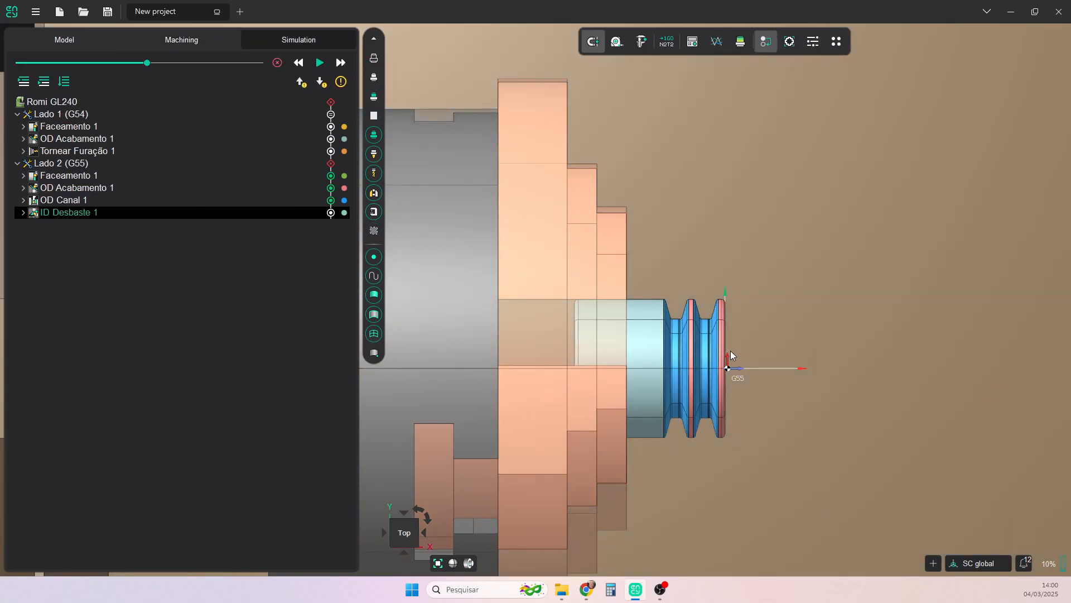
{"action": "left_click", "coordinate": [470, 564]}
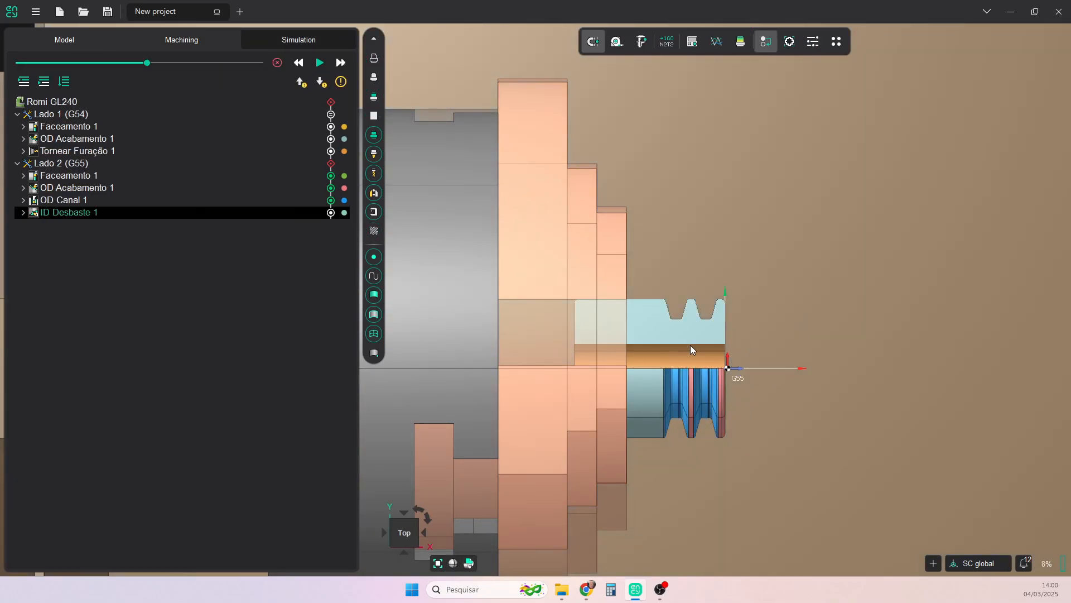
{"action": "scroll", "coordinate": [690, 346], "scroll_direction": "up", "scroll_amount": 2}
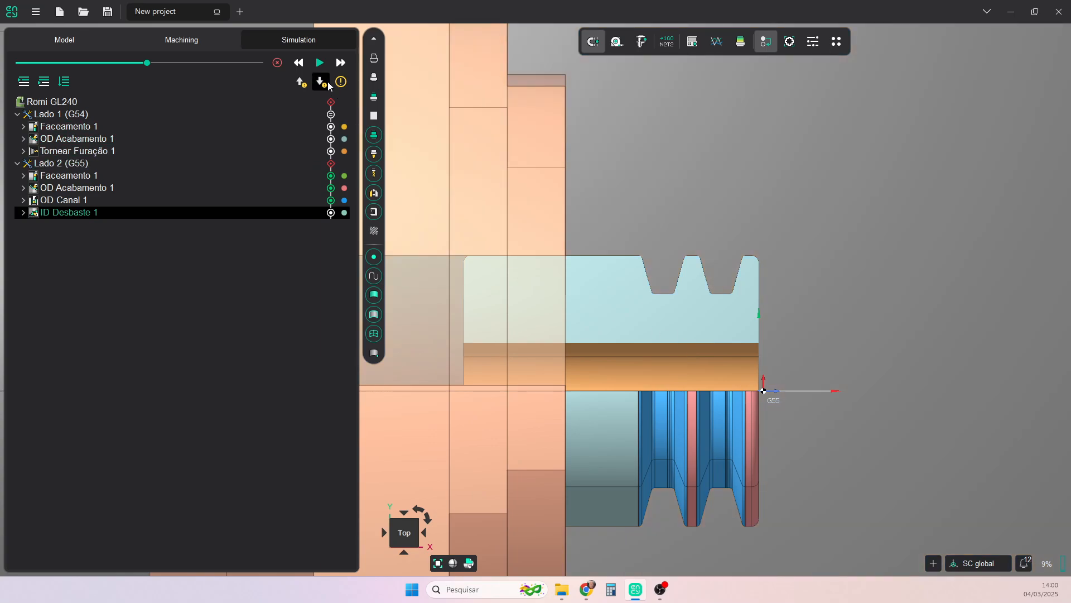
{"action": "left_click", "coordinate": [341, 85]}
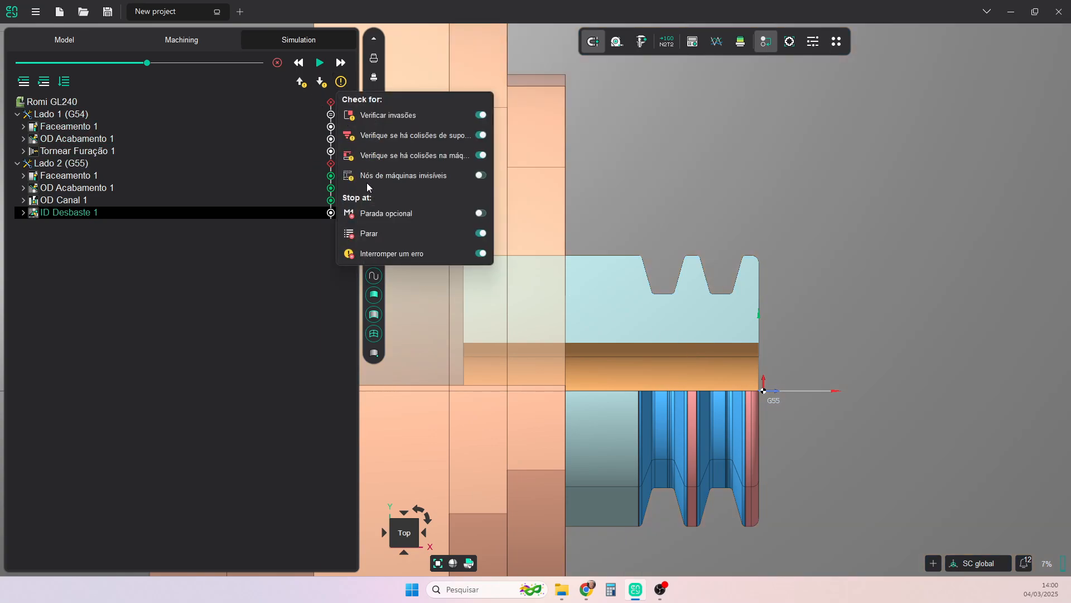
{"action": "left_click", "coordinate": [270, 261]}
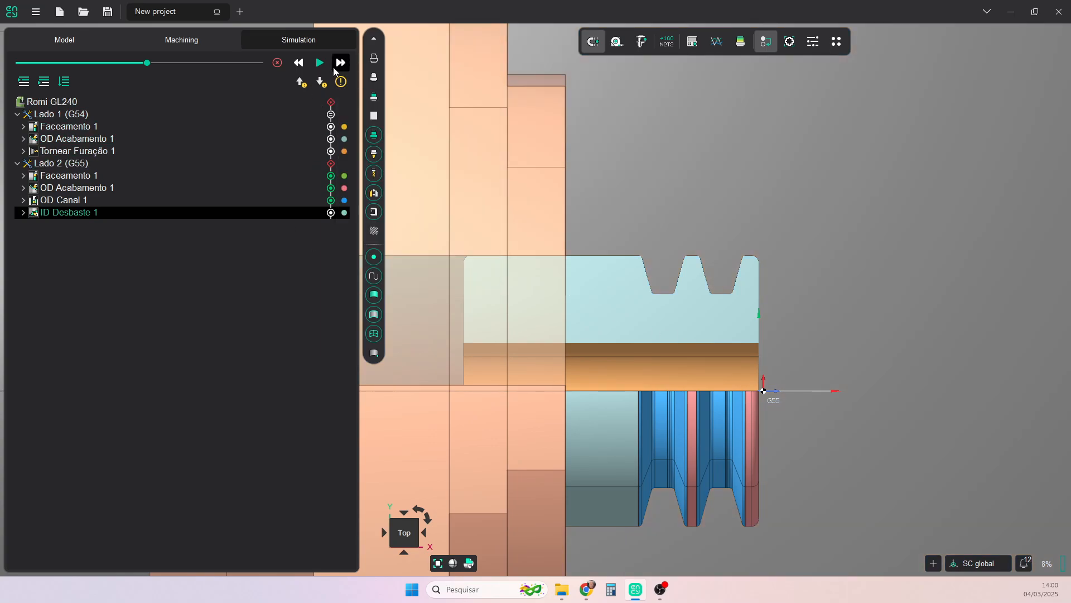
{"action": "left_click", "coordinate": [321, 63]}
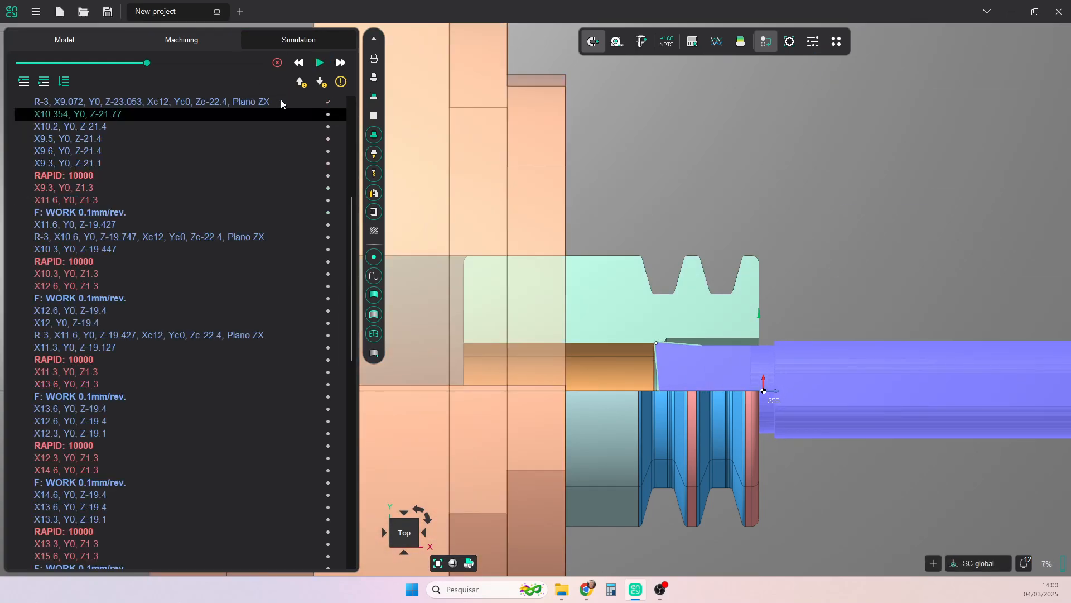
{"action": "scroll", "coordinate": [658, 349], "scroll_direction": "up", "scroll_amount": 5}
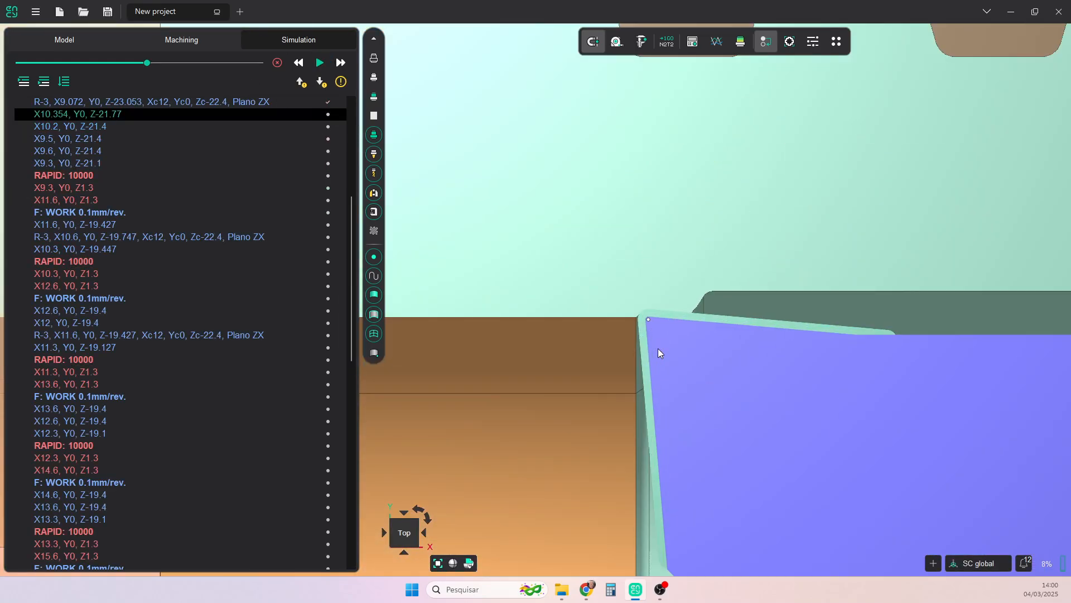
{"action": "scroll", "coordinate": [658, 348], "scroll_direction": "down", "scroll_amount": 3}
{"action": "scroll", "coordinate": [656, 343], "scroll_direction": "up", "scroll_amount": 4}
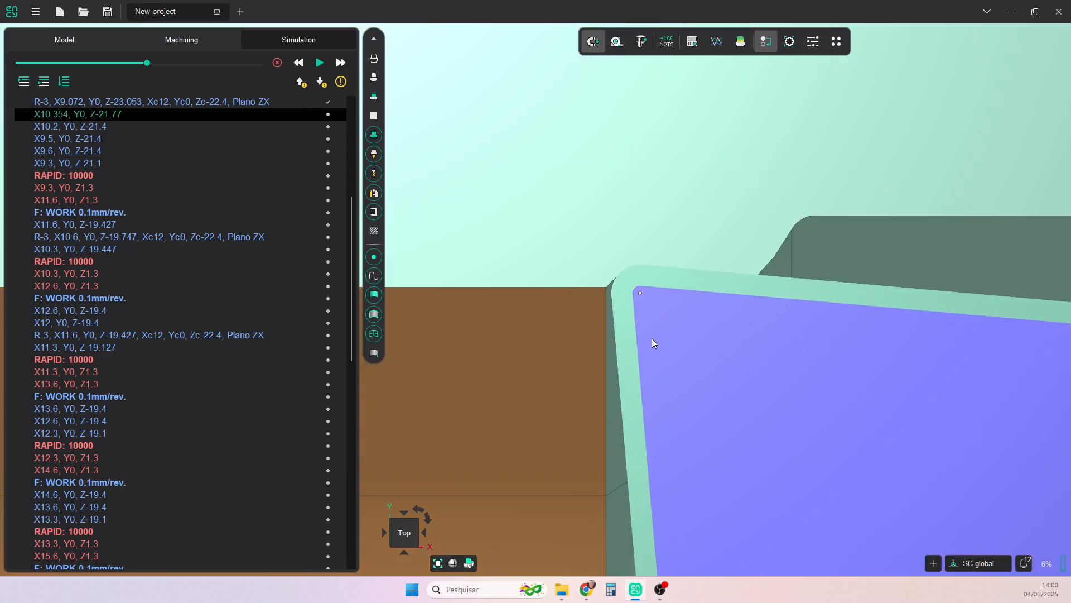
{"action": "scroll", "coordinate": [652, 338], "scroll_direction": "down", "scroll_amount": 3}
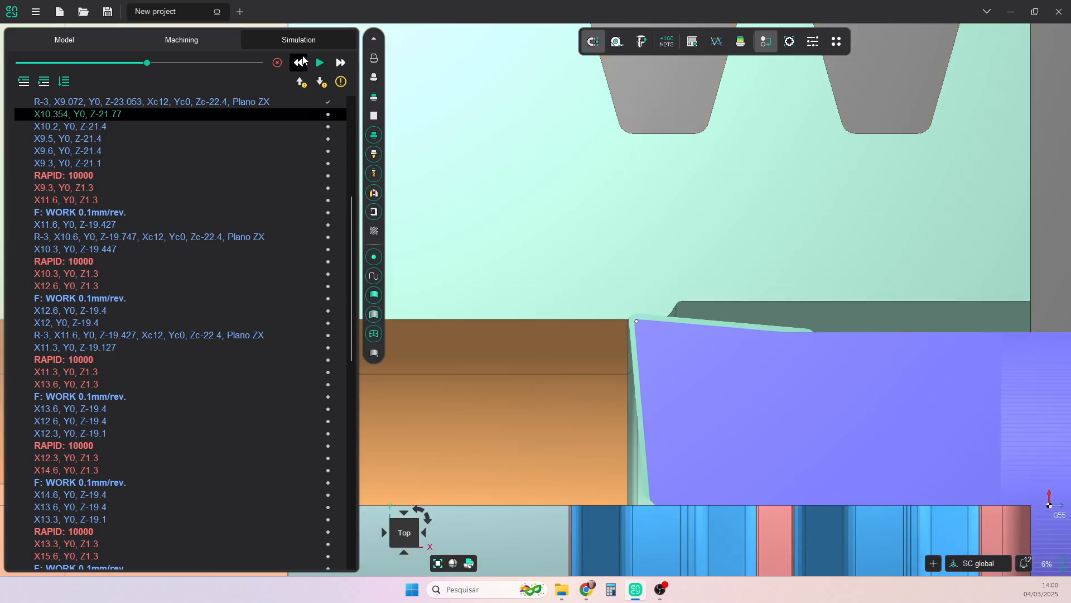
- Lengthen the vertical end extension of the ID Desbaste 1 profile at the inner corner to about 0.89 mm and recalculate the toolpath
{"action": "left_click", "coordinate": [196, 41]}
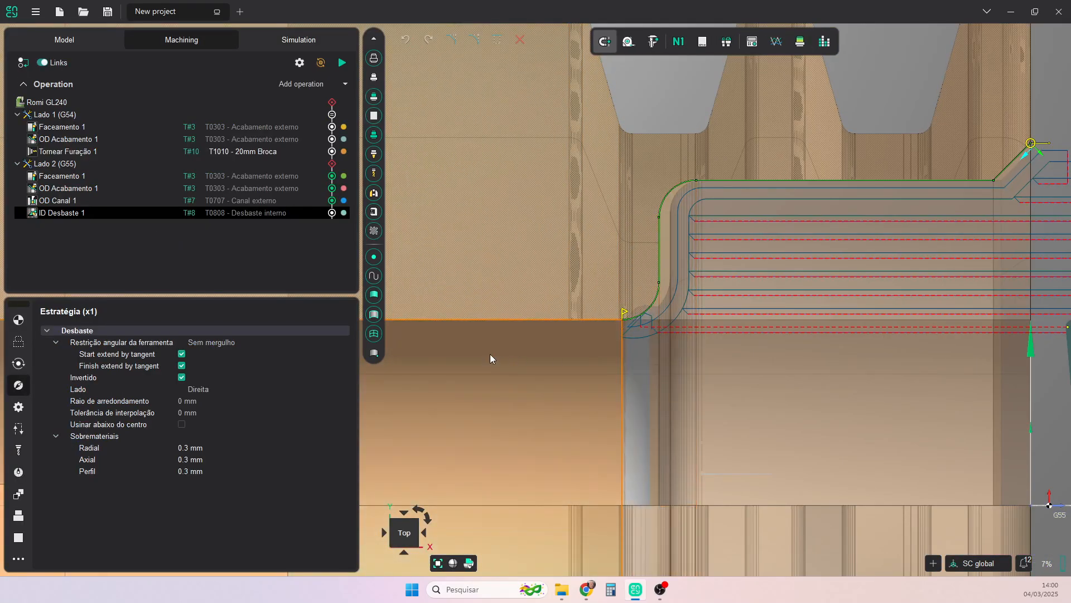
{"action": "left_click", "coordinate": [18, 341]}
{"action": "scroll", "coordinate": [639, 351], "scroll_direction": "up", "scroll_amount": 3}
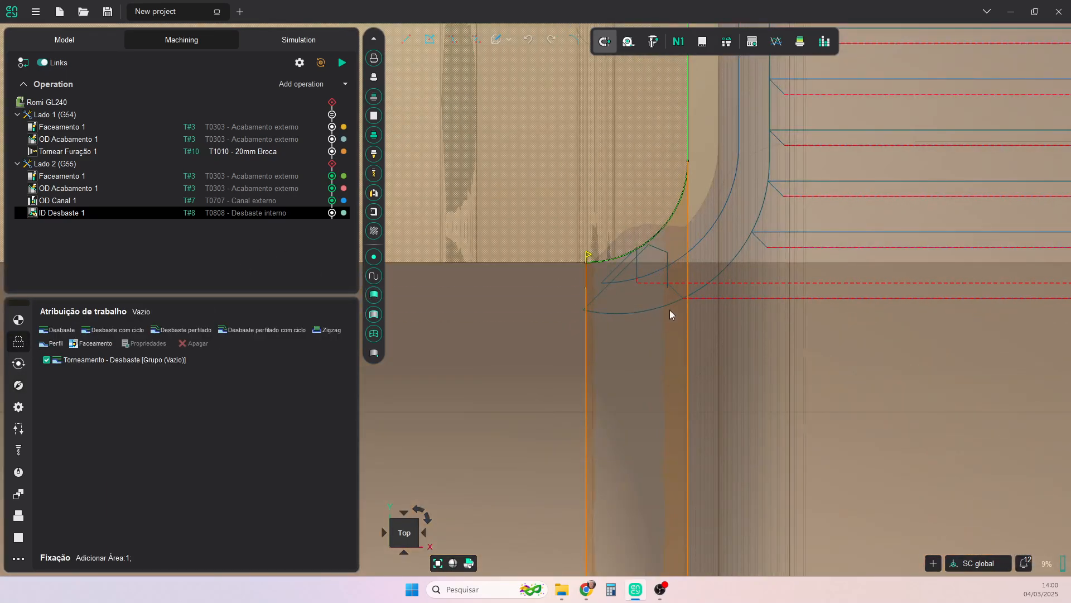
{"action": "scroll", "coordinate": [670, 310], "scroll_direction": "down", "scroll_amount": 3}
{"action": "scroll", "coordinate": [669, 301], "scroll_direction": "up", "scroll_amount": 4}
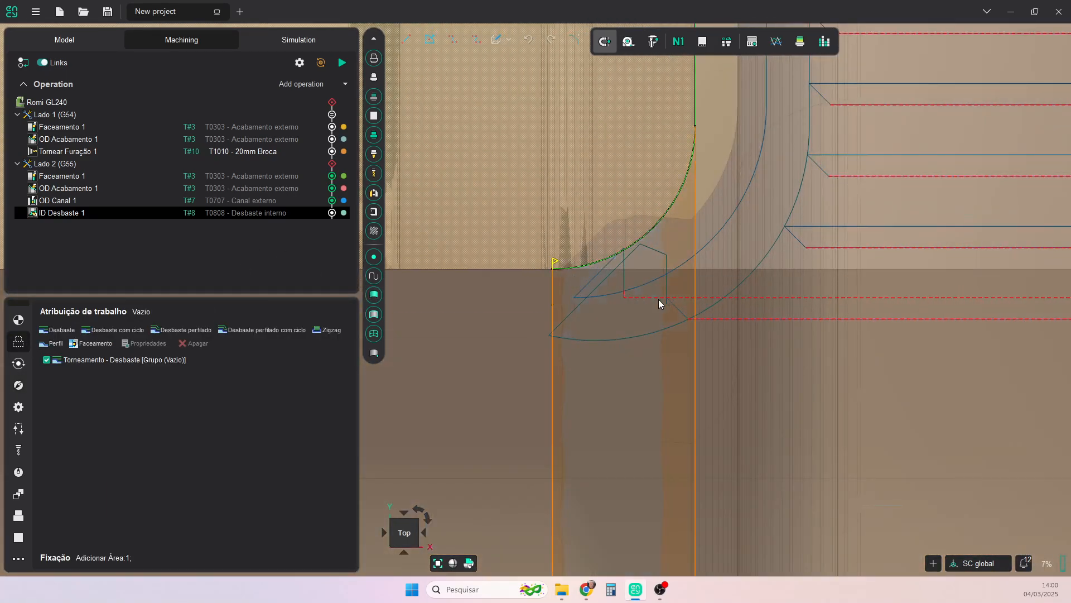
{"action": "left_click", "coordinate": [554, 266]}
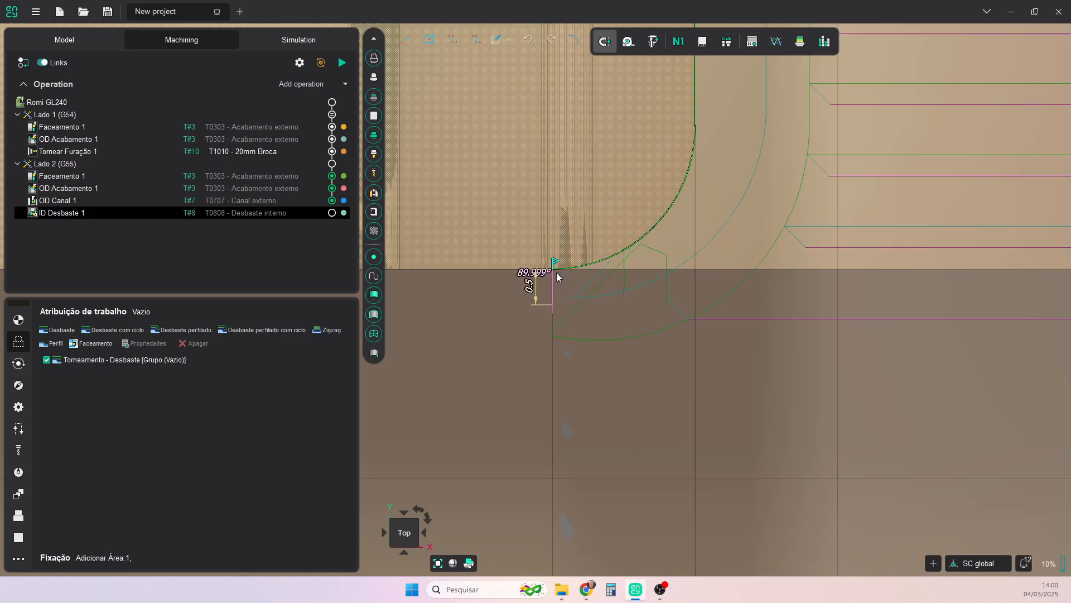
{"action": "left_click", "coordinate": [557, 273]}
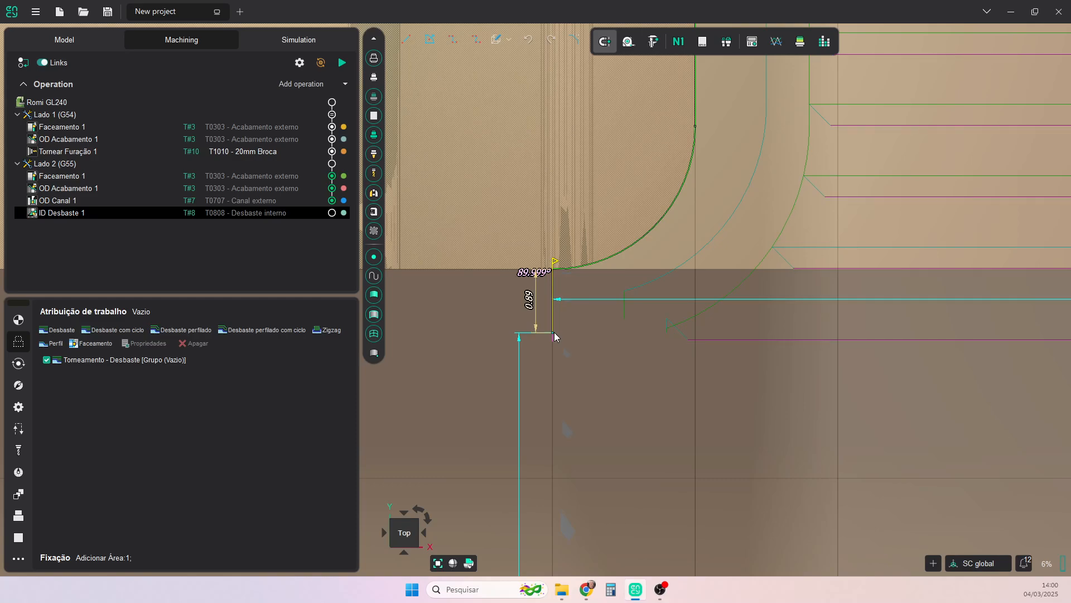
{"action": "left_click", "coordinate": [554, 333]}
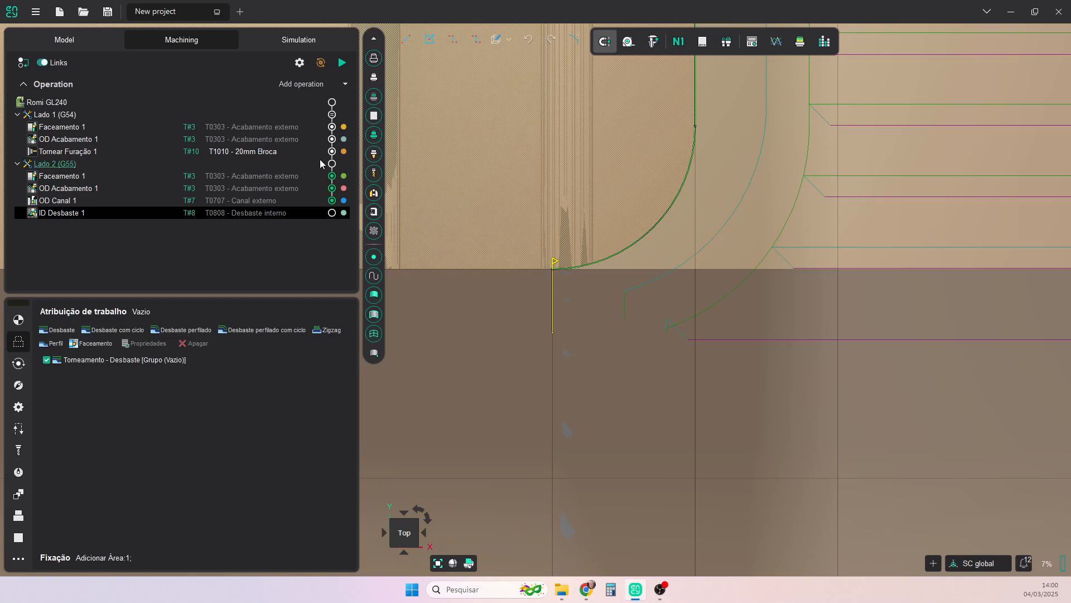
{"action": "left_click", "coordinate": [339, 66]}
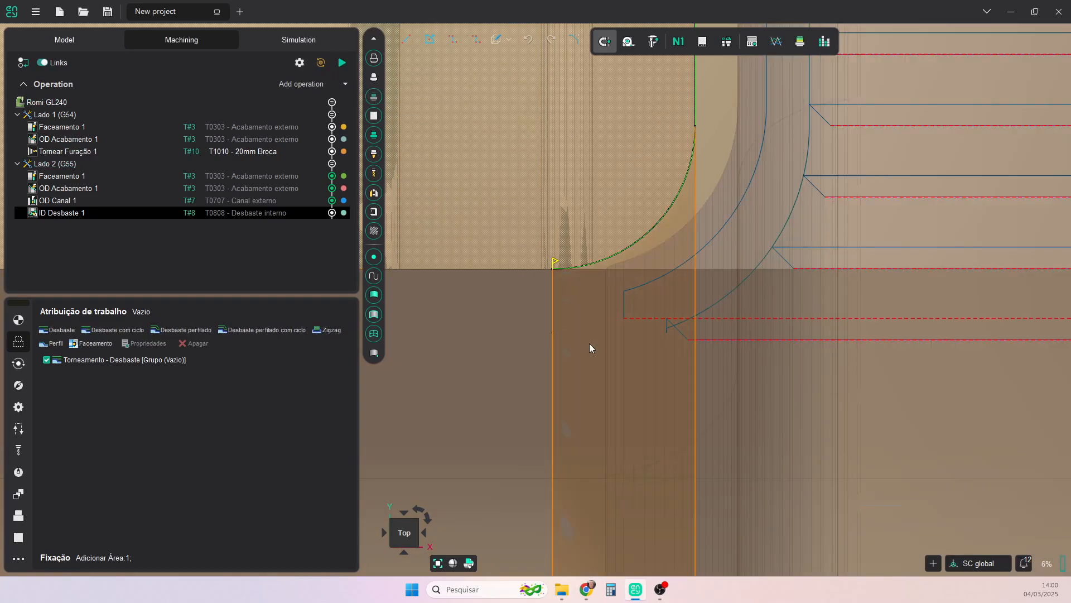
- Simulate the recalculated ID Desbaste 1 operation and check the sectioned front bore
{"action": "left_click", "coordinate": [292, 41]}
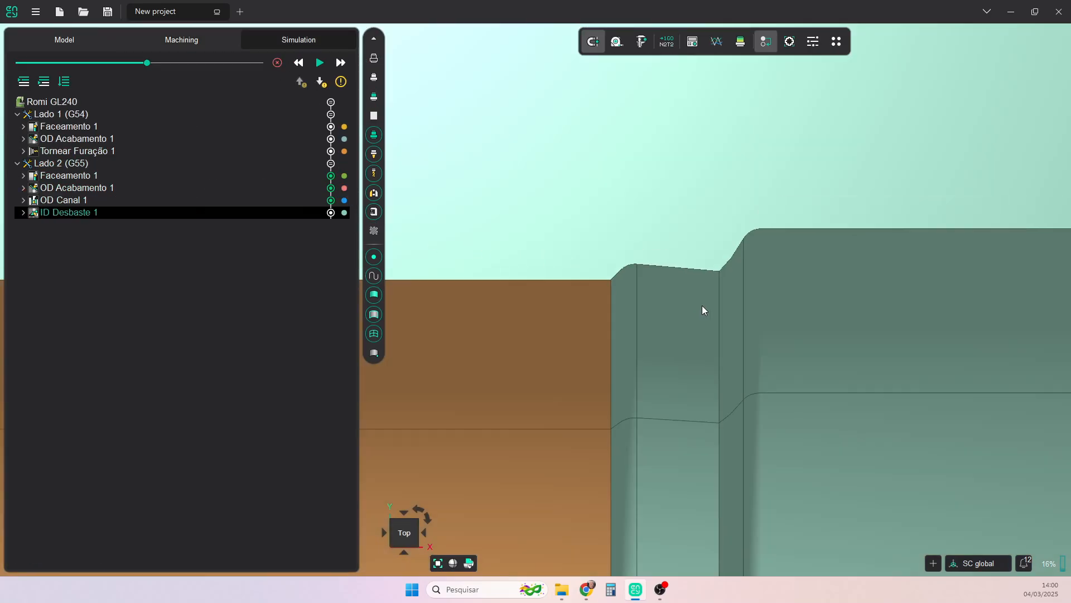
{"action": "scroll", "coordinate": [702, 306], "scroll_direction": "down", "scroll_amount": 3}
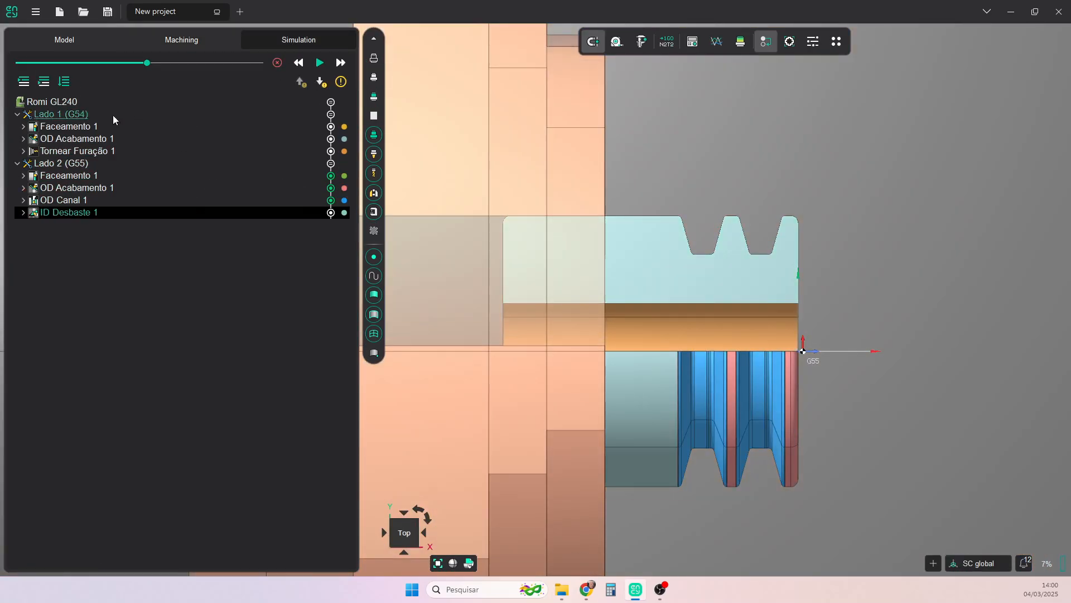
{"action": "left_click", "coordinate": [322, 66]}
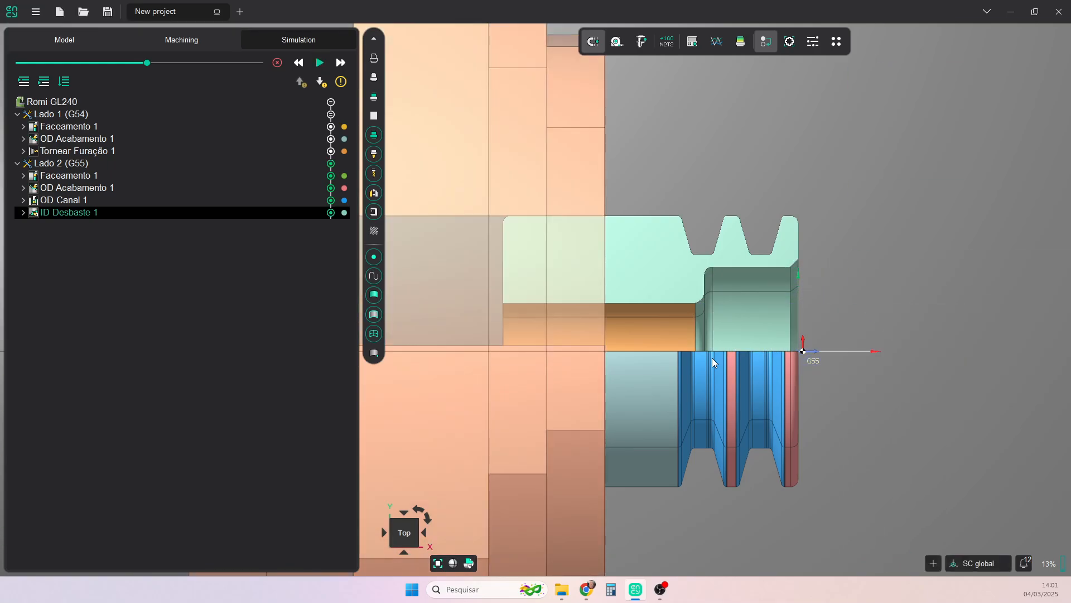
- Add an ID Acabamento turning operation after ID Desbaste 1 in Lado 2 (G55)
{"action": "left_click", "coordinate": [223, 40]}
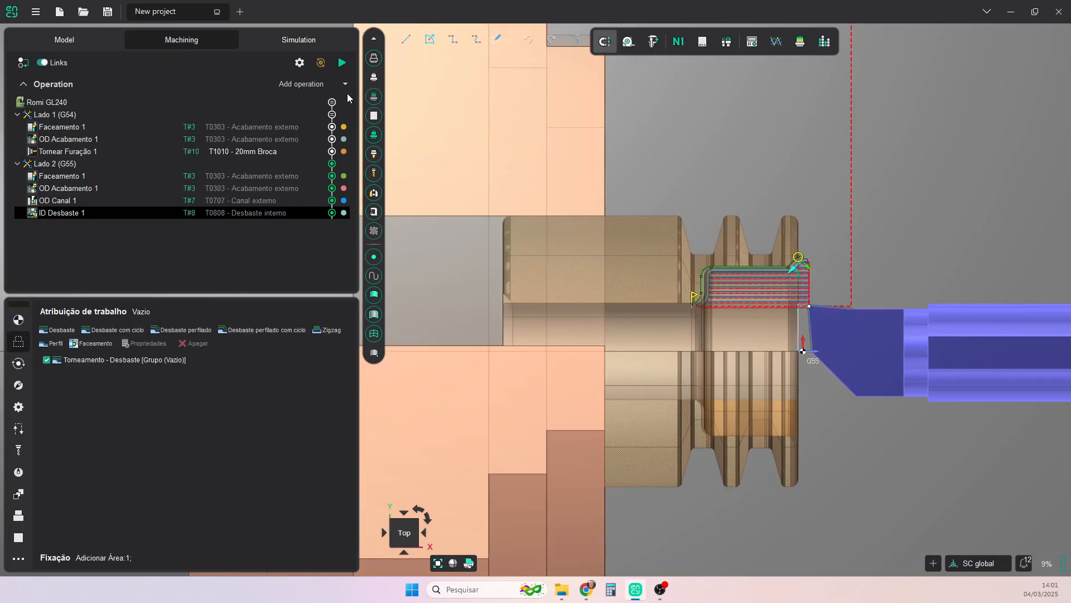
{"action": "left_click", "coordinate": [346, 84]}
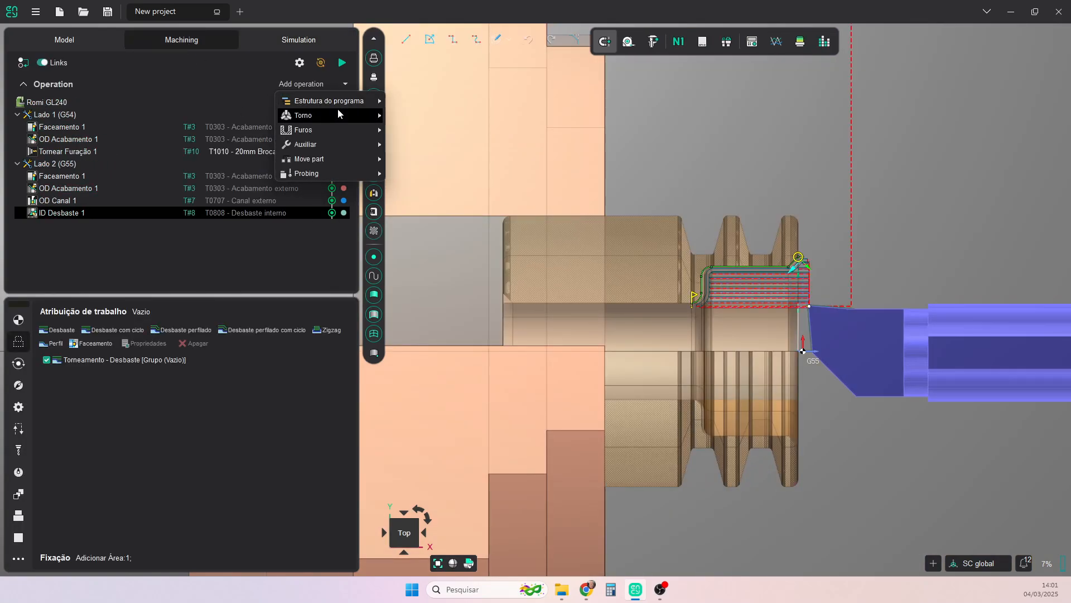
{"action": "mouse_move", "coordinate": [336, 115]}
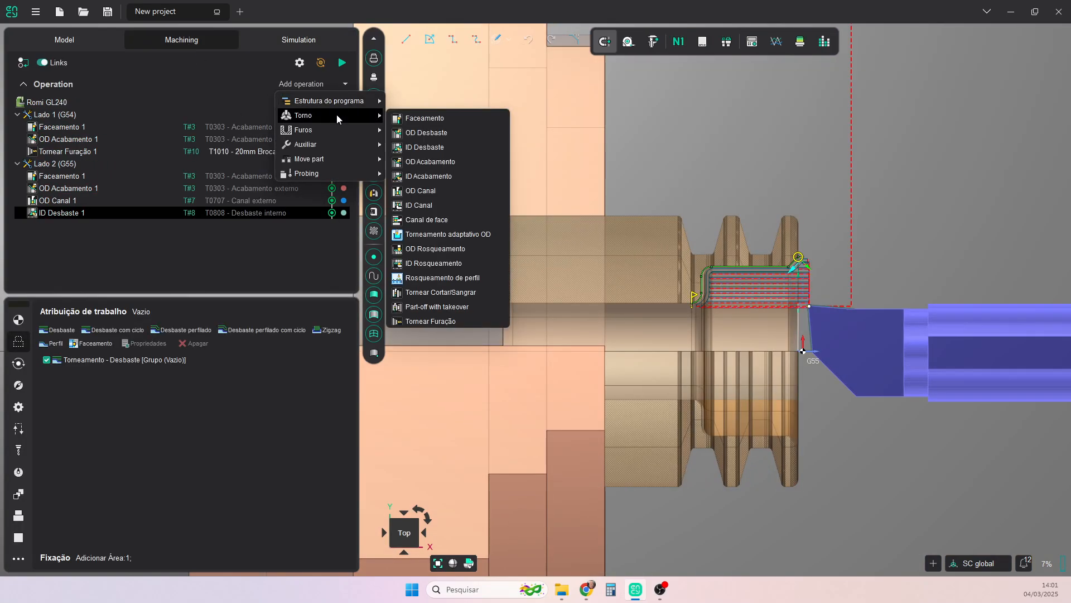
{"action": "left_click", "coordinate": [435, 176]}
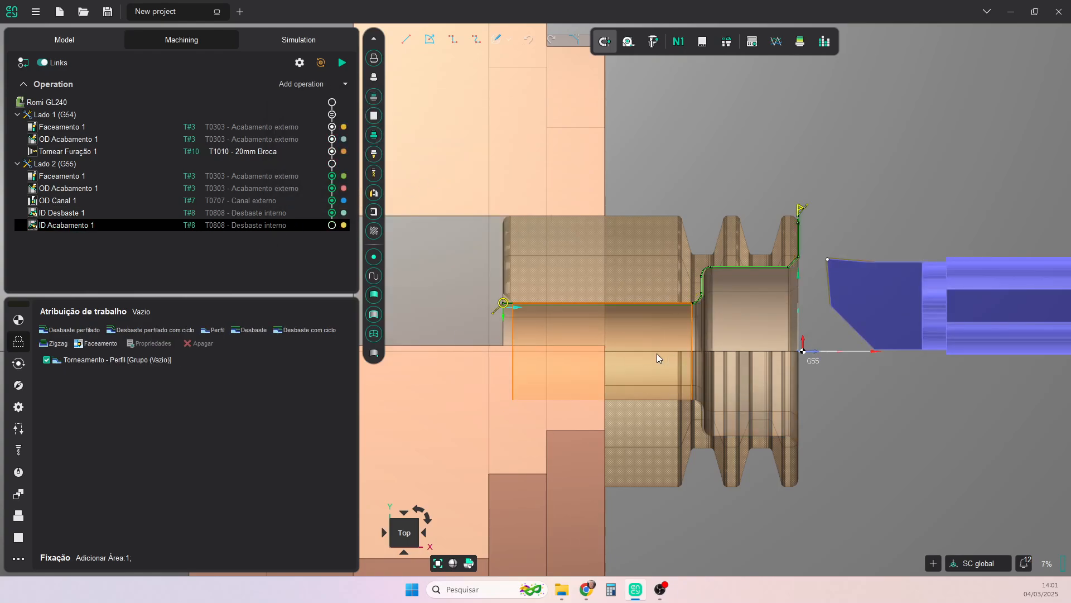
- Reverse the ID Acabamento 1 profile direction and start it at the chamfer's outer corner with a 3 mm lead-in at 0°
{"action": "left_click", "coordinate": [517, 310]}
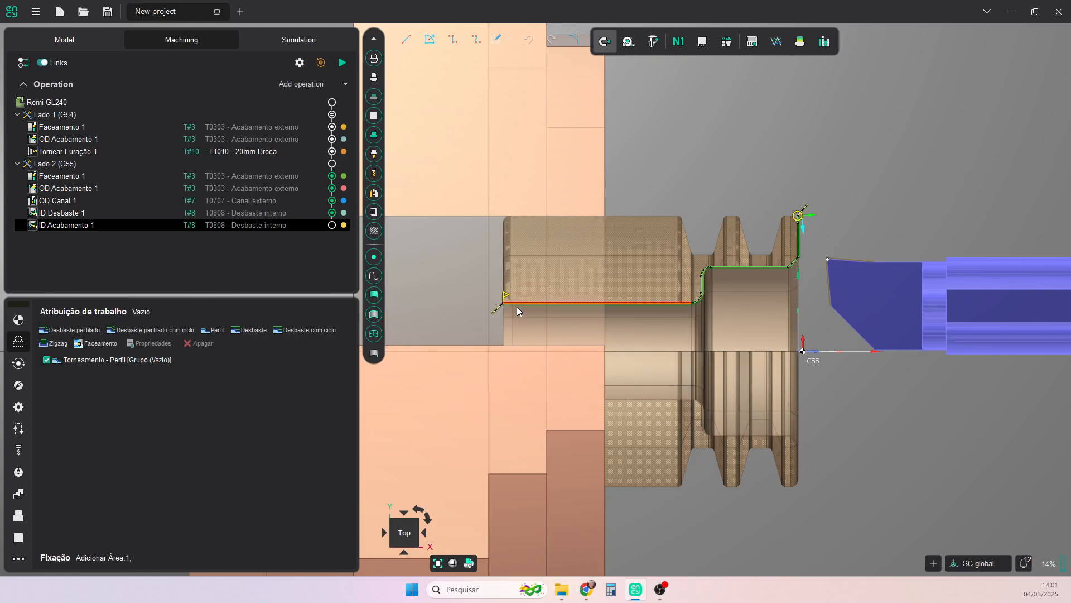
{"action": "scroll", "coordinate": [799, 221], "scroll_direction": "up", "scroll_amount": 3}
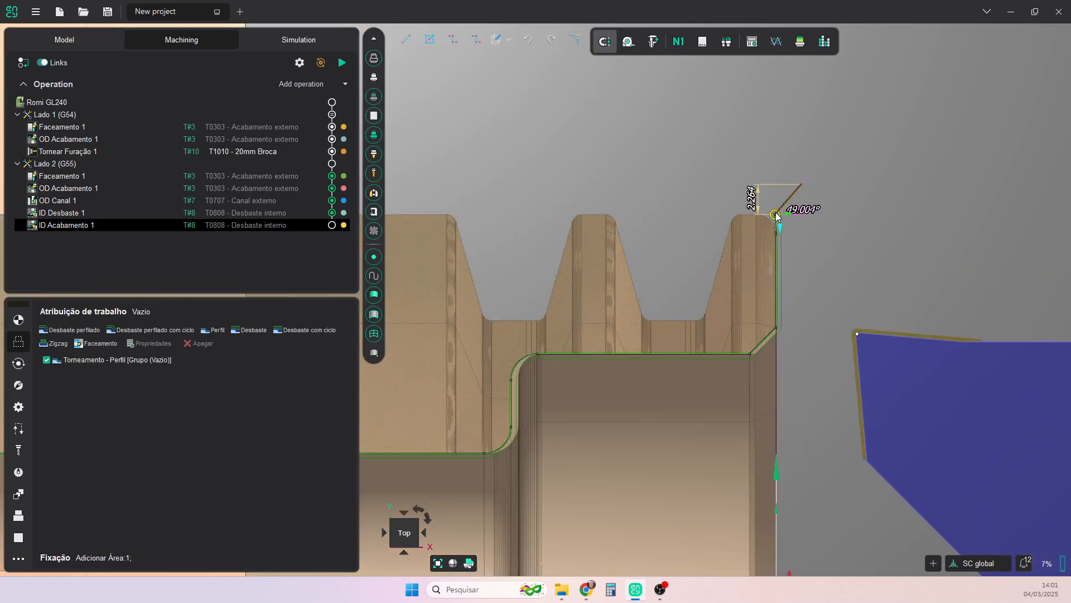
{"action": "left_click_drag", "start_coordinate": [775, 214], "coordinate": [789, 333]}
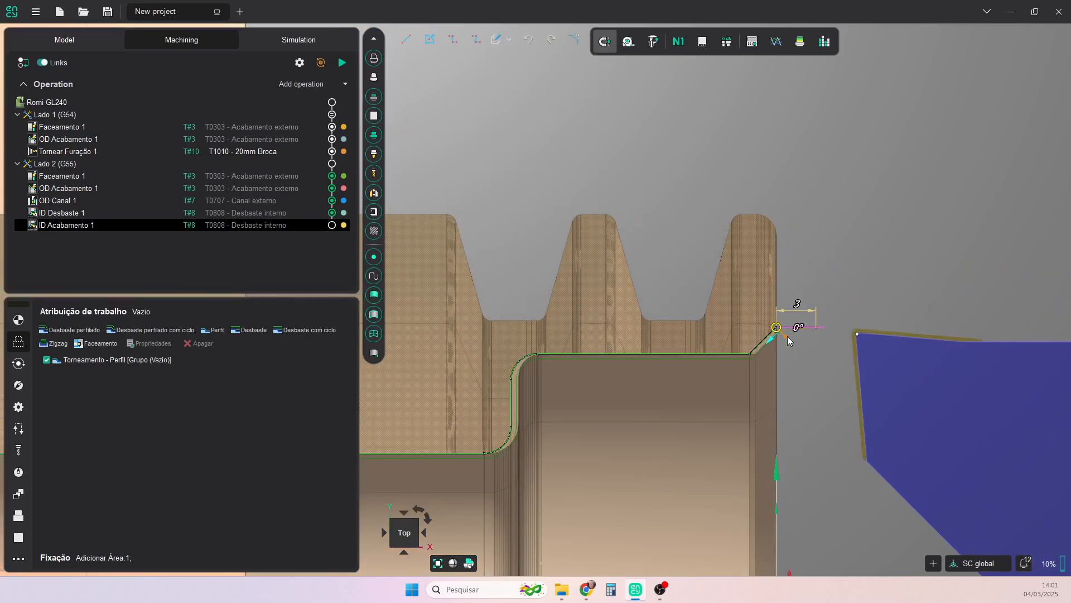
- Move the inner end point of the ID Acabamento 1 profile to where the bore shoulder's fillet meets the small bore
{"action": "scroll", "coordinate": [803, 385], "scroll_direction": "down", "scroll_amount": 5}
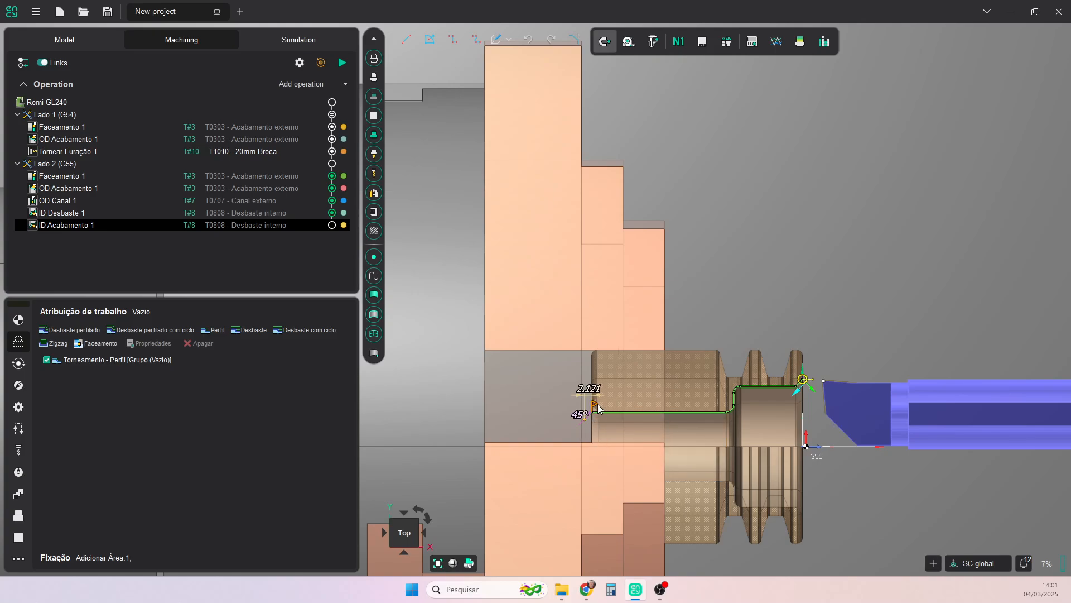
{"action": "left_click_drag", "start_coordinate": [598, 409], "coordinate": [723, 420]}
{"action": "scroll", "coordinate": [729, 417], "scroll_direction": "up", "scroll_amount": 8}
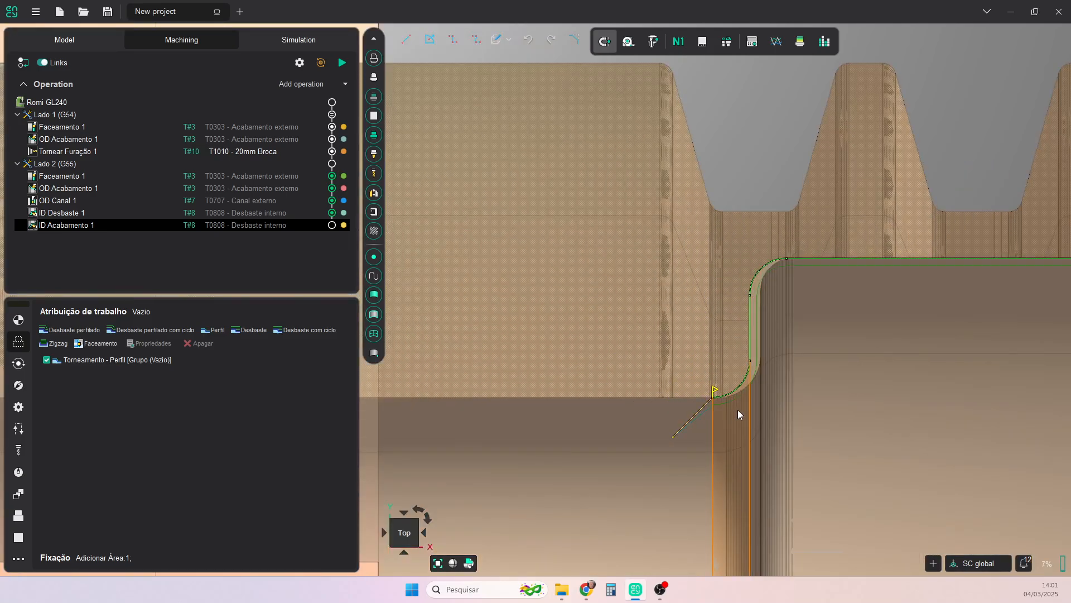
{"action": "scroll", "coordinate": [896, 362], "scroll_direction": "down", "scroll_amount": 3}
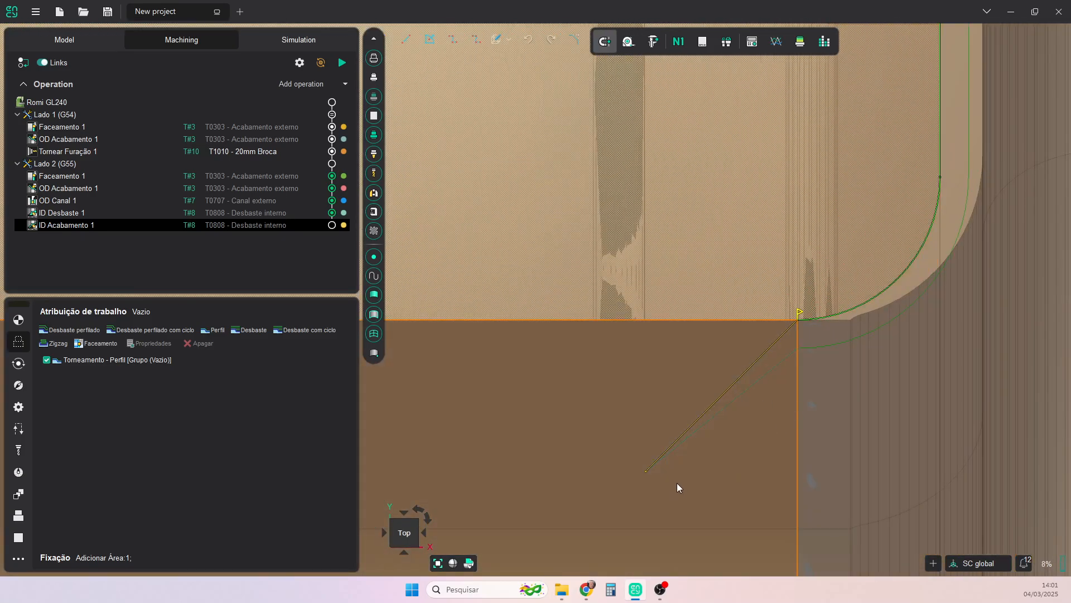
- Turn the ID Acabamento 1 profile's end extension vertical toward the bore axis, about 0.86 mm long
{"action": "left_click_drag", "start_coordinate": [647, 472], "coordinate": [775, 433]}
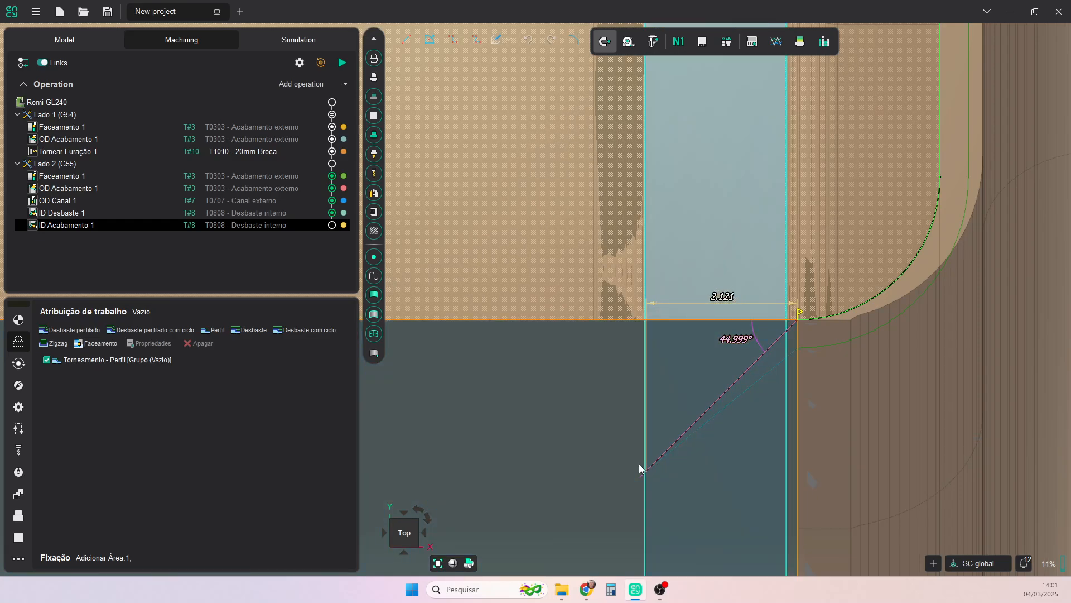
{"action": "left_click_drag", "start_coordinate": [645, 472], "coordinate": [803, 381]}
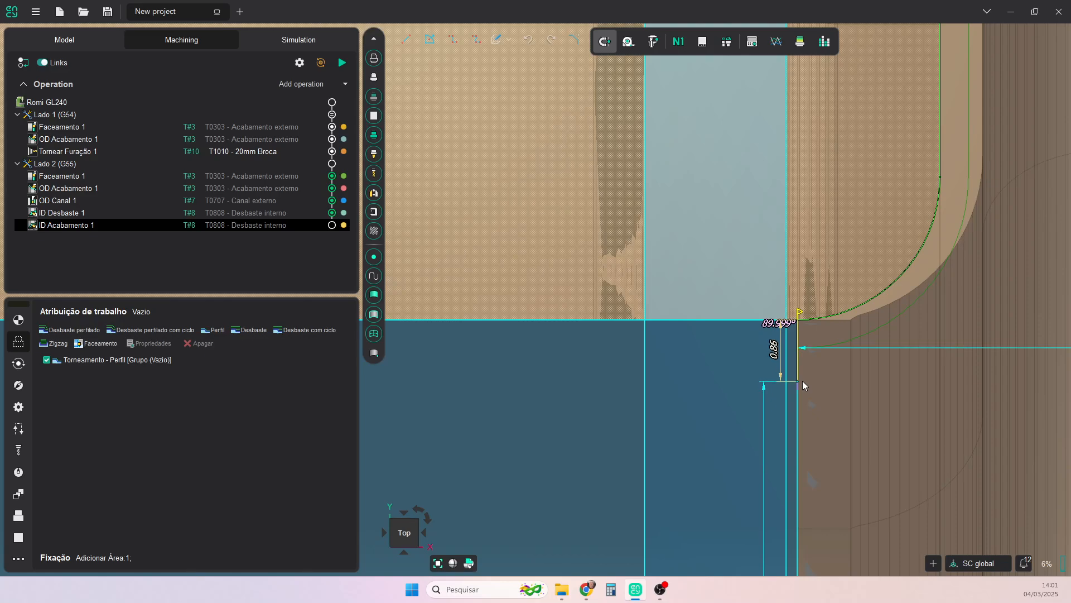
{"action": "scroll", "coordinate": [843, 394], "scroll_direction": "down", "scroll_amount": 3}
{"action": "middle_click_drag", "start_coordinate": [842, 394], "coordinate": [662, 222]}
{"action": "scroll", "coordinate": [742, 307], "scroll_direction": "down", "scroll_amount": 6}
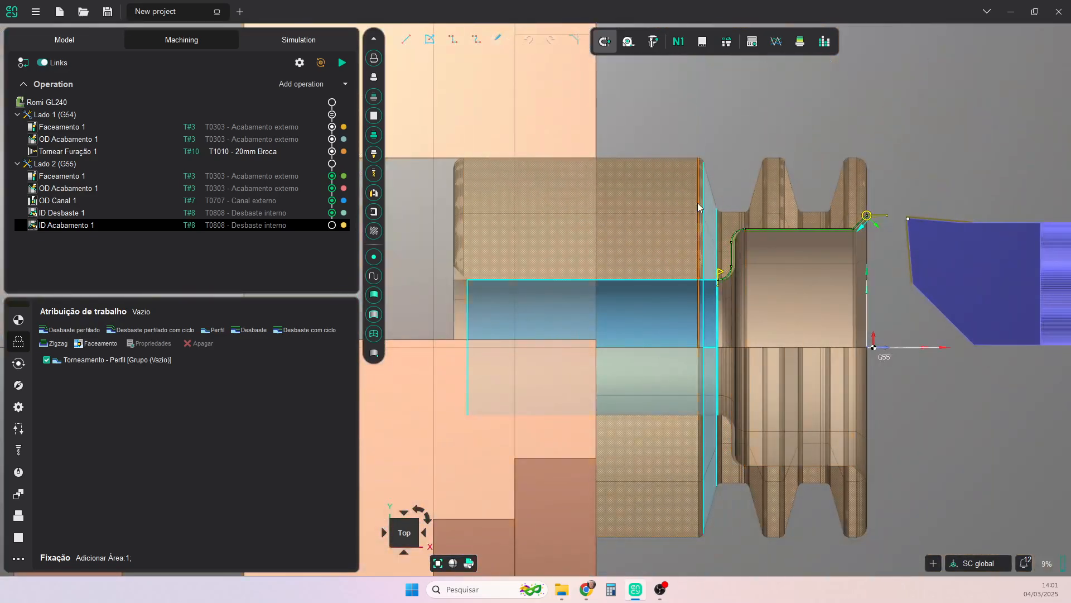
- Calculate the ID Acabamento 1 toolpath and start its machining simulation
{"action": "left_click", "coordinate": [342, 63]}
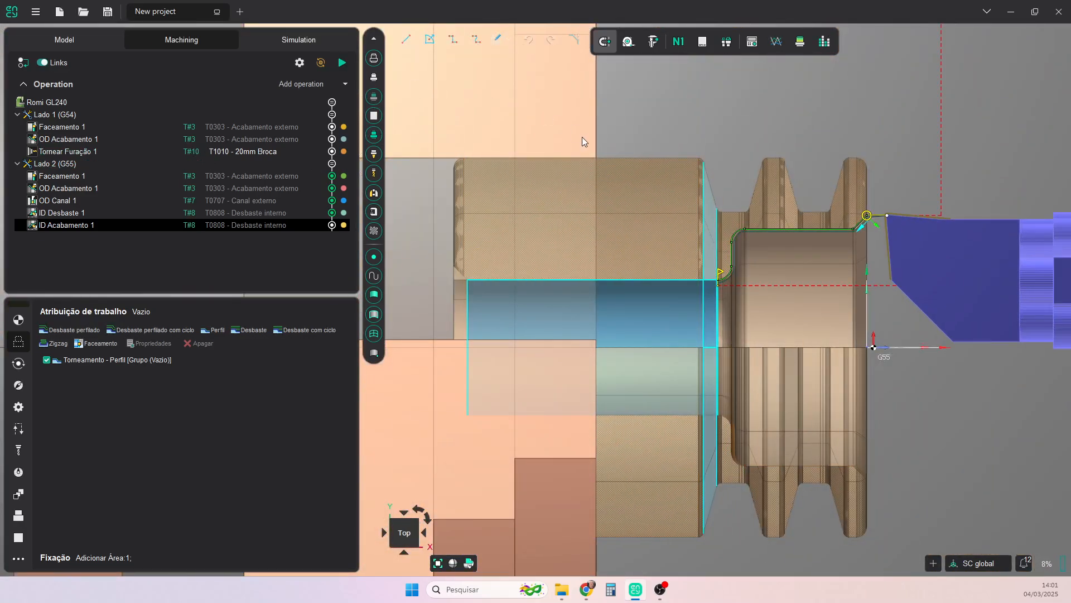
{"action": "left_click", "coordinate": [283, 42]}
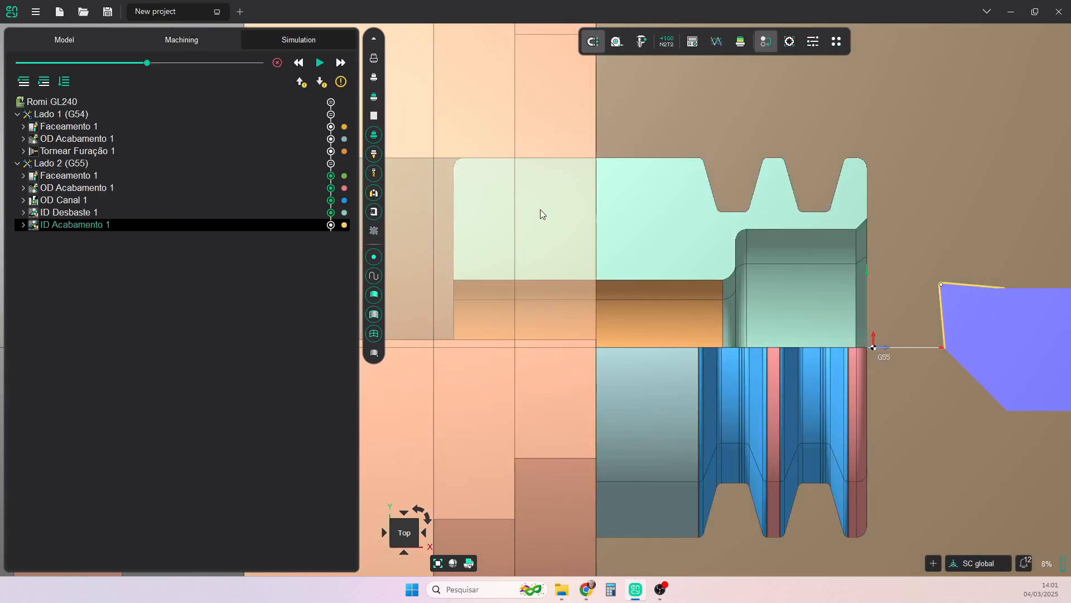
{"action": "left_click", "coordinate": [320, 64]}
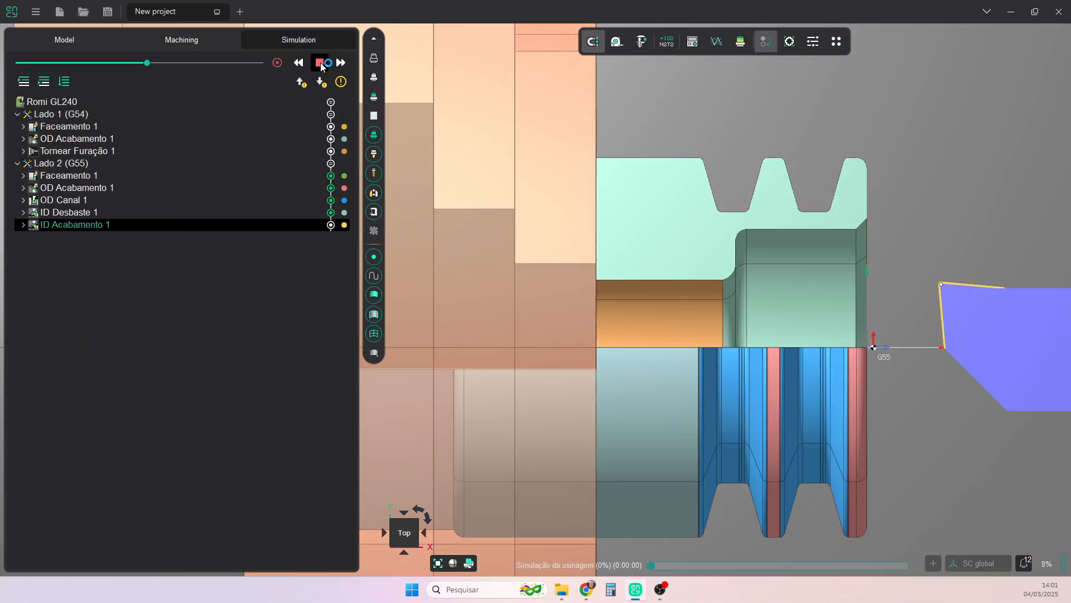
- Run the ID Acabamento 1 simulation to its end and examine the sectioned part in the chuck from an angle
{"action": "left_click", "coordinate": [320, 63]}
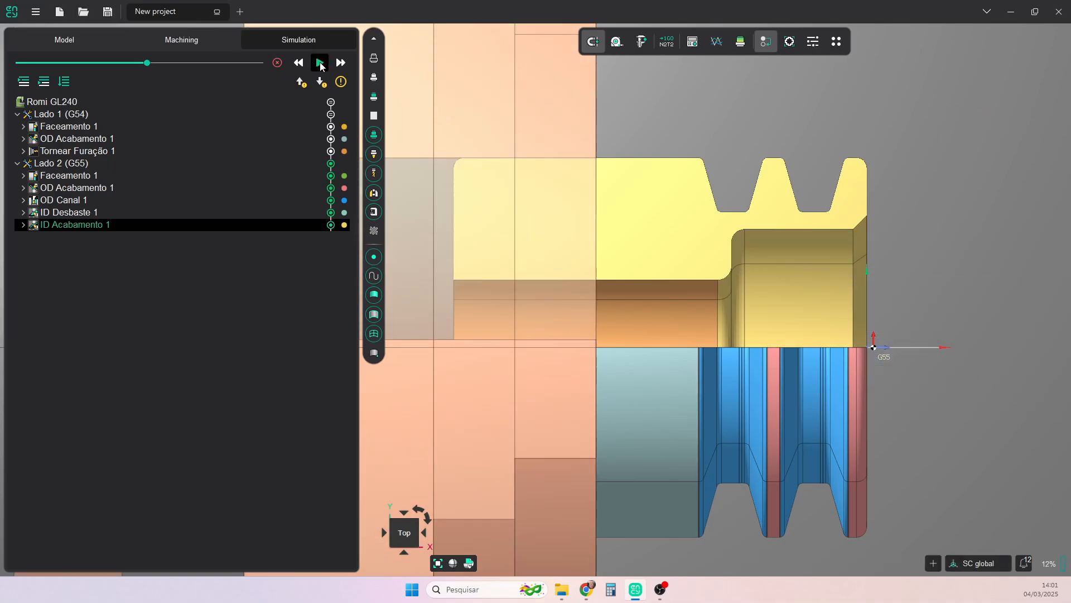
{"action": "scroll", "coordinate": [735, 249], "scroll_direction": "down", "scroll_amount": 3}
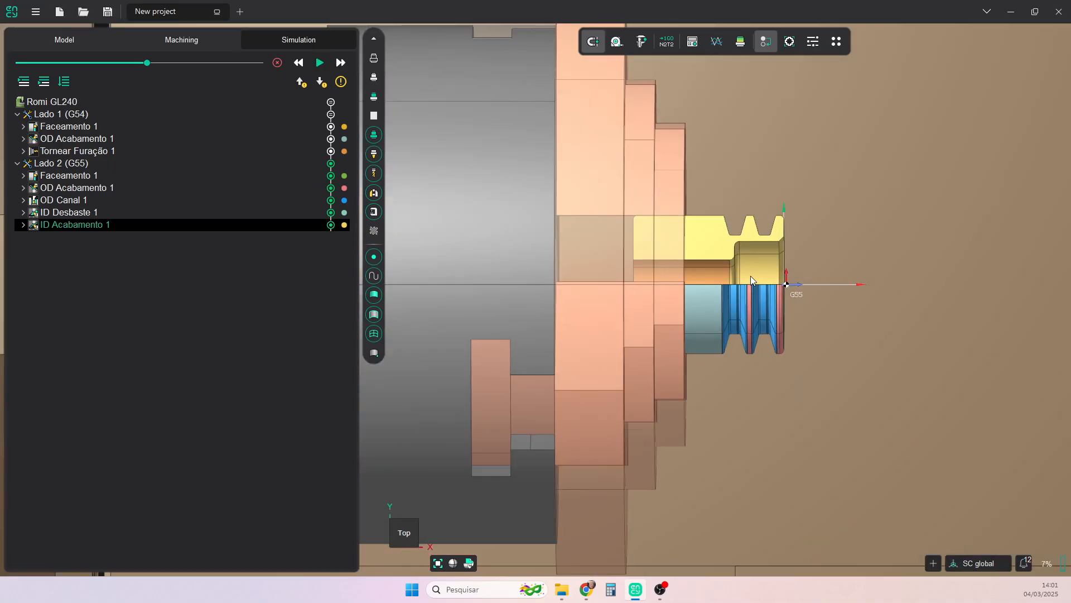
{"action": "middle_click_drag", "start_coordinate": [751, 276], "coordinate": [737, 281]}
{"action": "middle_click_drag", "start_coordinate": [575, 327], "coordinate": [731, 299]}
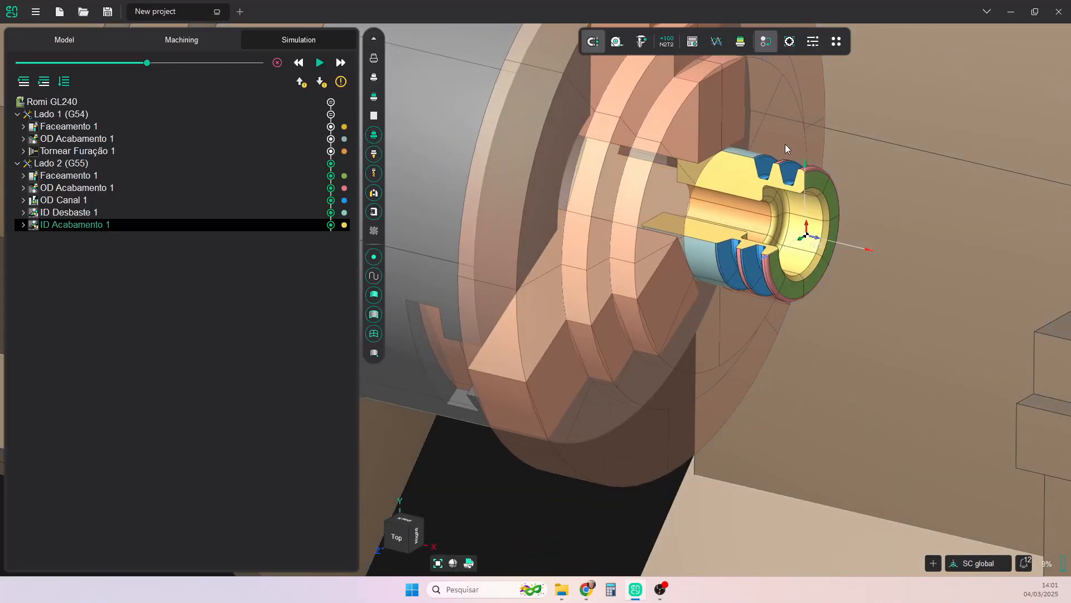
- Compare the machined part with the design model at a 0.01 tolerance, inspecting its rear bore edge, and leave the comparison
{"action": "left_click", "coordinate": [741, 41]}
{"action": "middle_click_drag", "start_coordinate": [702, 250], "coordinate": [623, 248]}
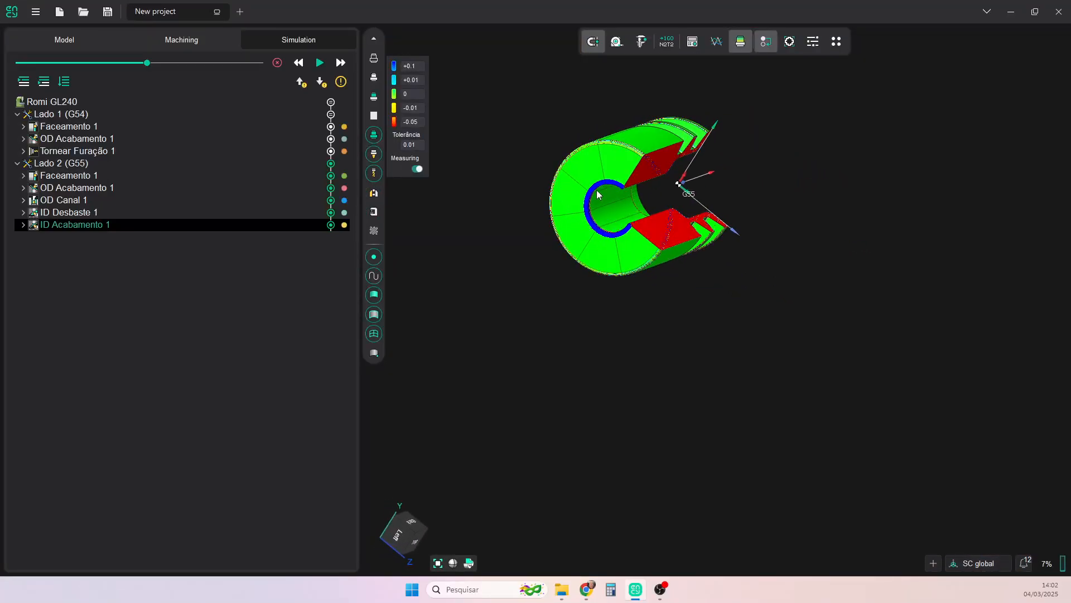
{"action": "middle_click_drag", "start_coordinate": [611, 193], "coordinate": [603, 195]}
{"action": "left_click", "coordinate": [740, 41]}
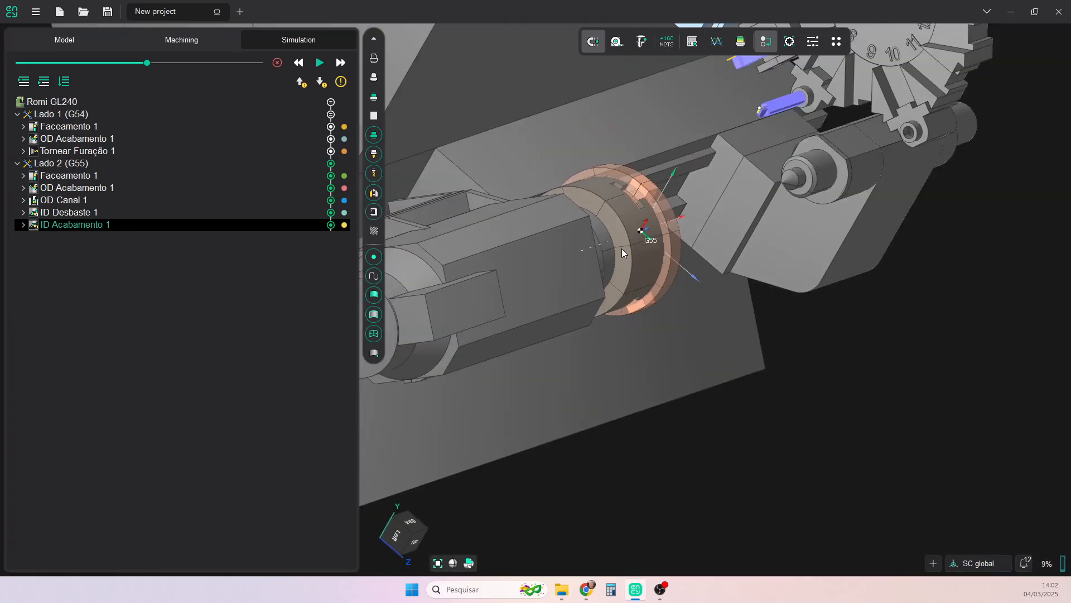
{"action": "scroll", "coordinate": [594, 258], "scroll_direction": "up", "scroll_amount": 2}
{"action": "middle_click_drag", "start_coordinate": [594, 254], "coordinate": [563, 232]}
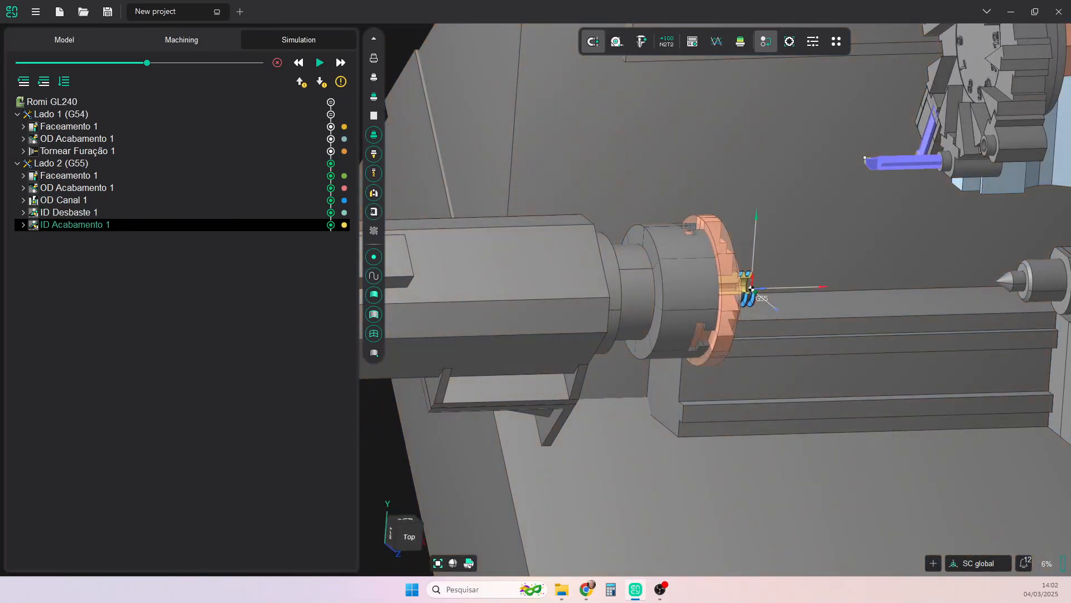
- Add an ID Acabamento operation after Tornear Furação 1 on Lado 1 (G54)
{"action": "left_click", "coordinate": [169, 41]}
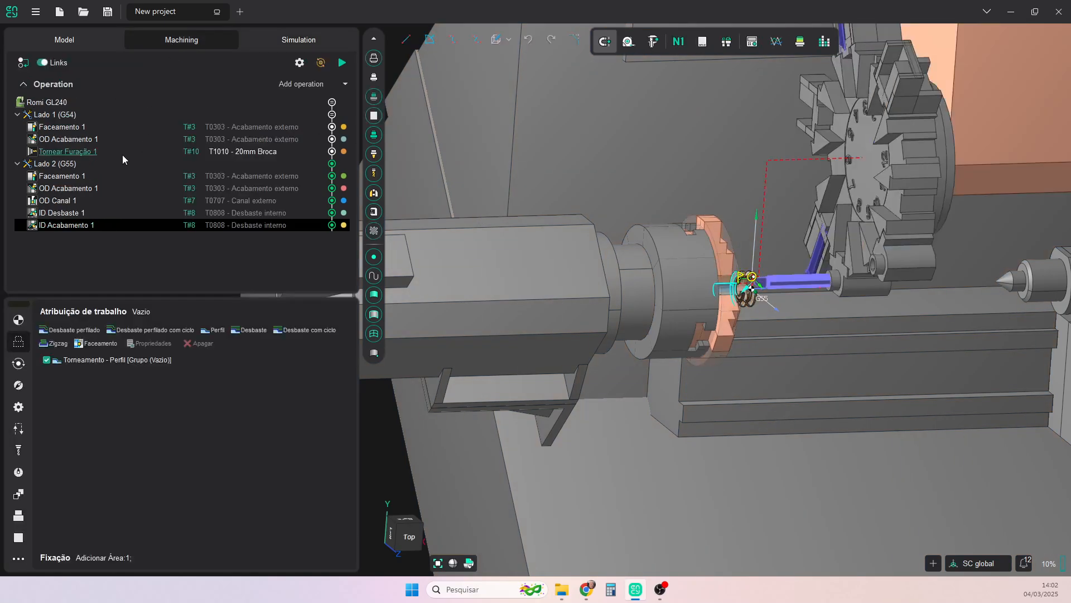
{"action": "left_click", "coordinate": [79, 151]}
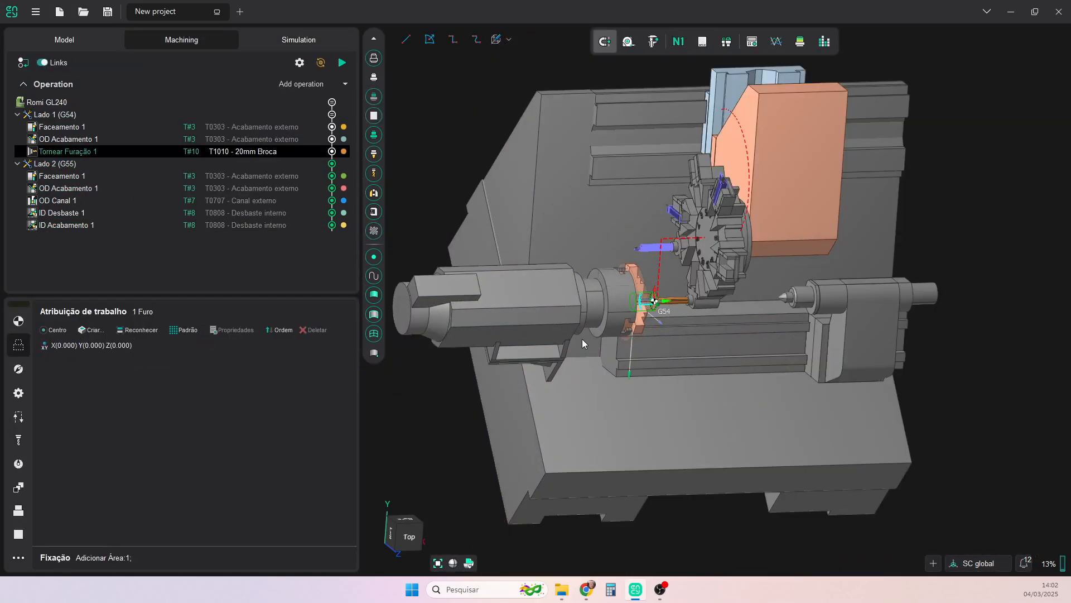
{"action": "middle_click_drag", "start_coordinate": [582, 339], "coordinate": [484, 309]}
{"action": "scroll", "coordinate": [661, 305], "scroll_direction": "up", "scroll_amount": 6}
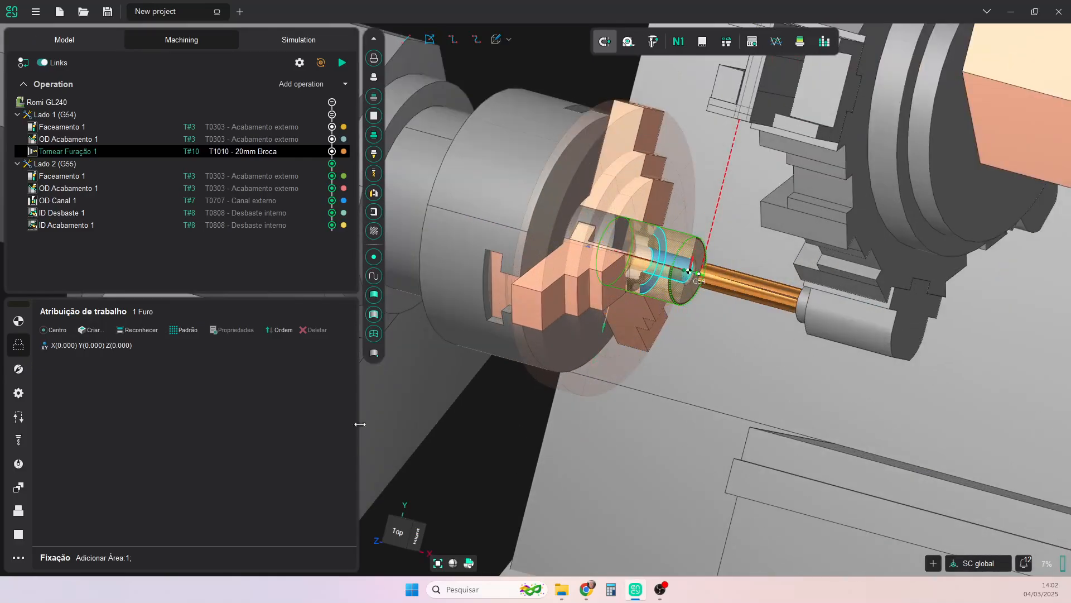
{"action": "left_click", "coordinate": [399, 533]}
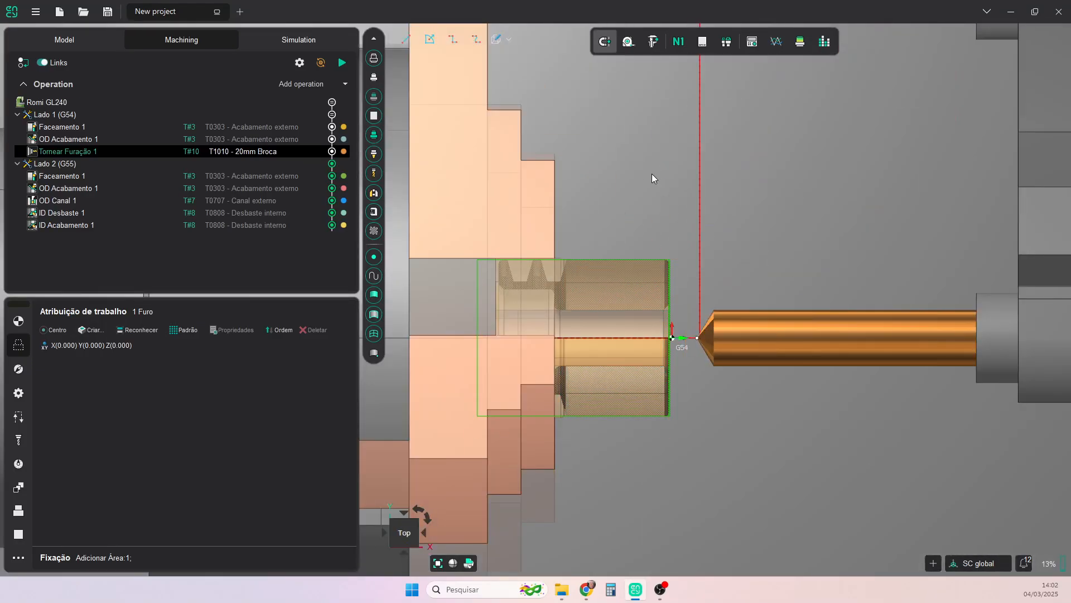
{"action": "scroll", "coordinate": [674, 343], "scroll_direction": "up", "scroll_amount": 4}
{"action": "scroll", "coordinate": [674, 342], "scroll_direction": "down", "scroll_amount": 2}
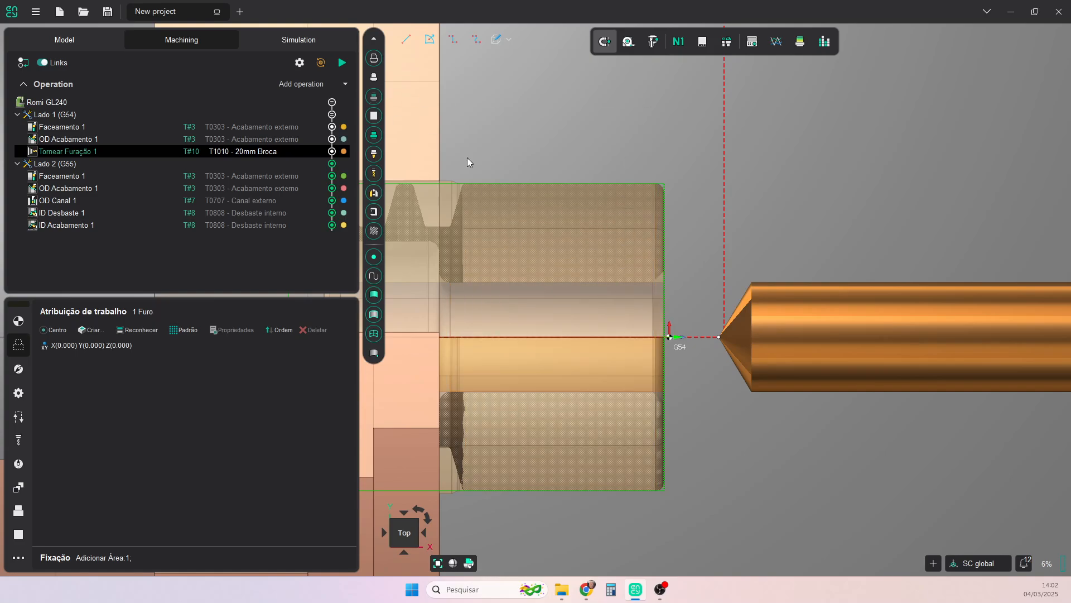
{"action": "scroll", "coordinate": [654, 289], "scroll_direction": "up", "scroll_amount": 2}
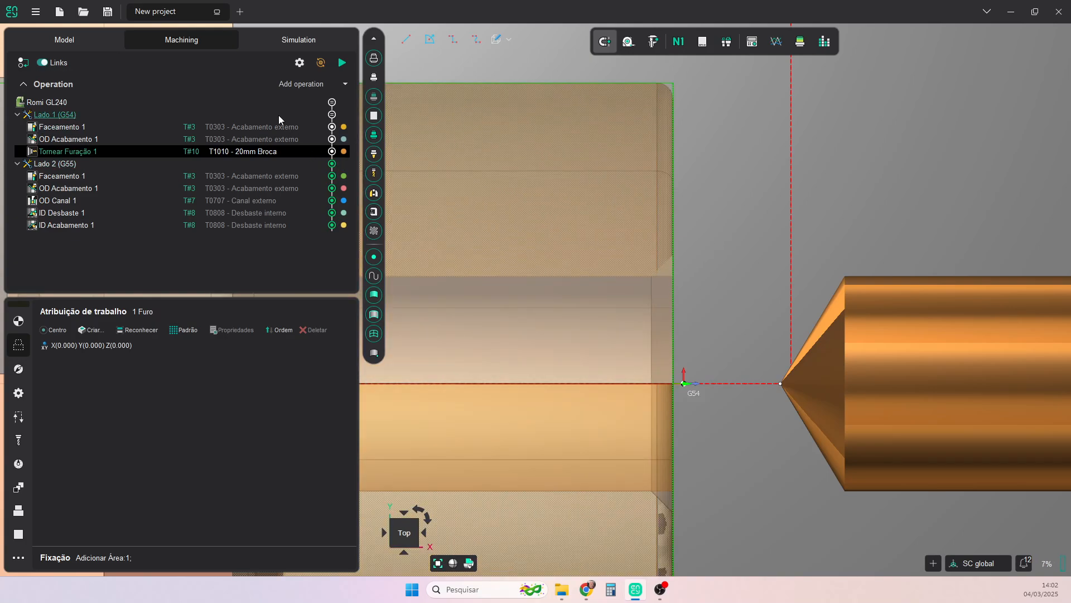
{"action": "left_click", "coordinate": [345, 83]}
{"action": "mouse_move", "coordinate": [333, 115]}
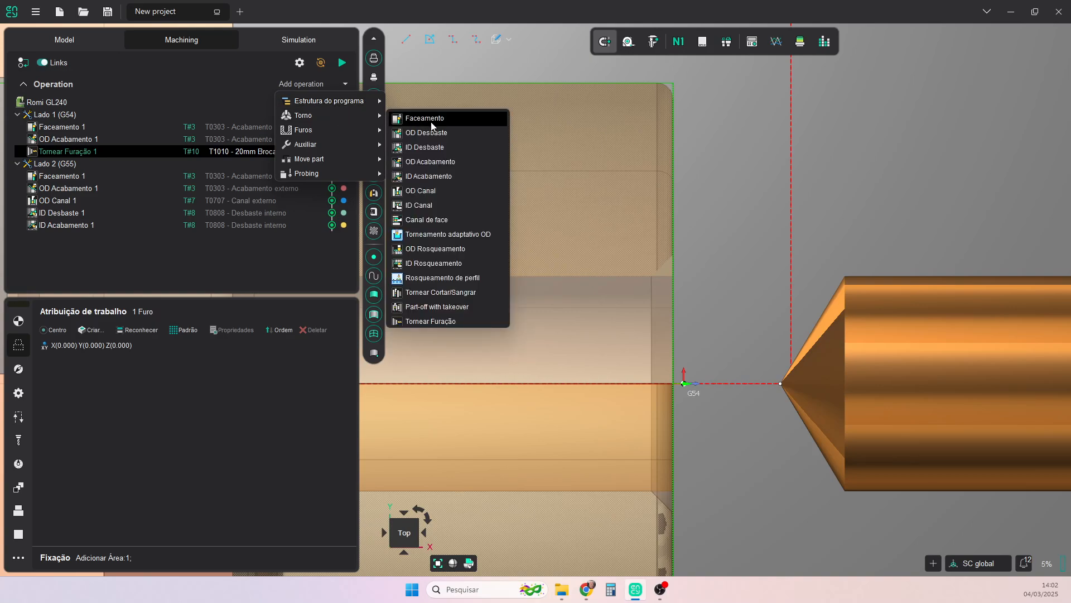
{"action": "left_click", "coordinate": [427, 176]}
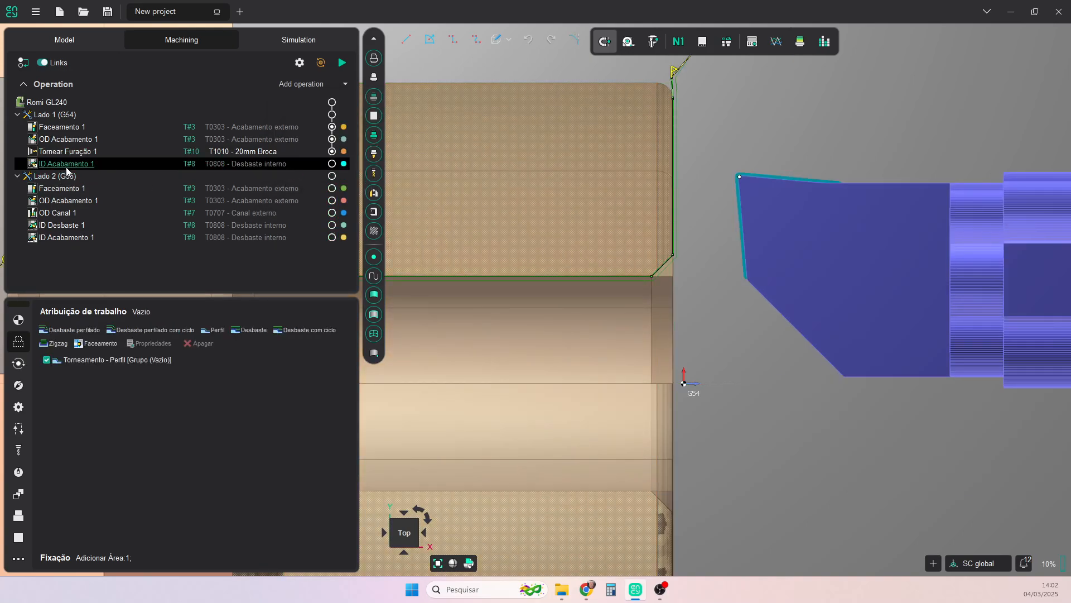
- Limit the new ID Acabamento profile on Lado 1 to the bore's front chamfer, from its outer corner to its inner corner
{"action": "scroll", "coordinate": [722, 313], "scroll_direction": "down", "scroll_amount": 2}
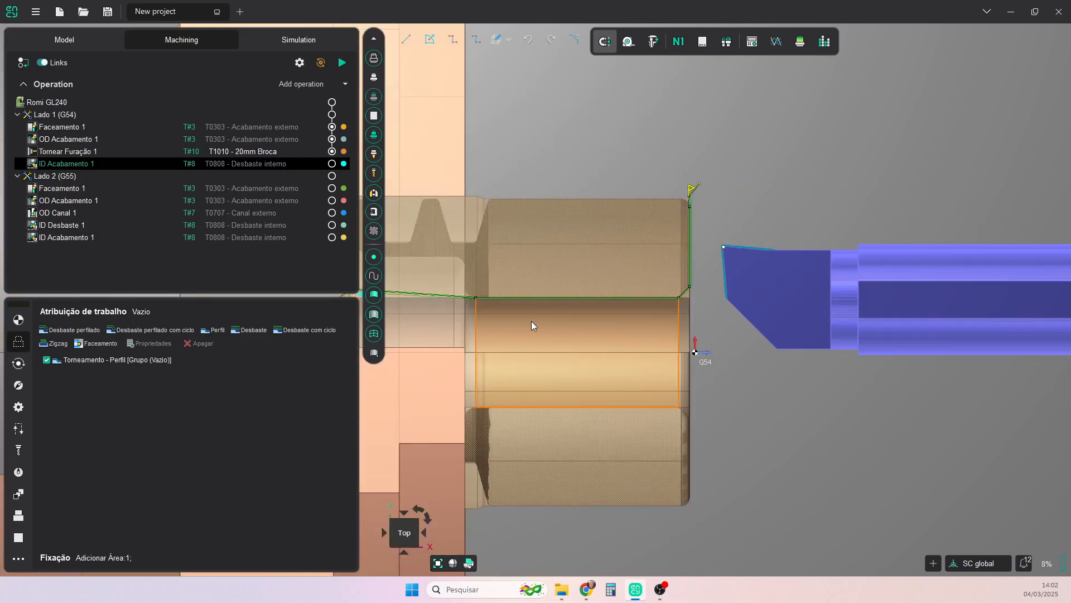
{"action": "scroll", "coordinate": [531, 326], "scroll_direction": "down", "scroll_amount": 2}
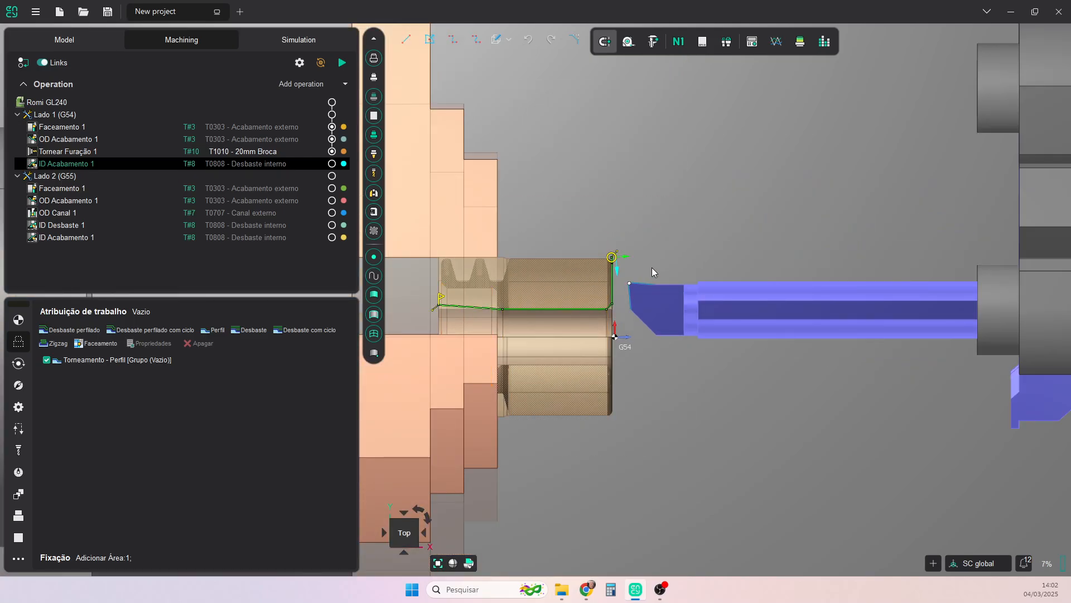
{"action": "scroll", "coordinate": [634, 256], "scroll_direction": "up", "scroll_amount": 5}
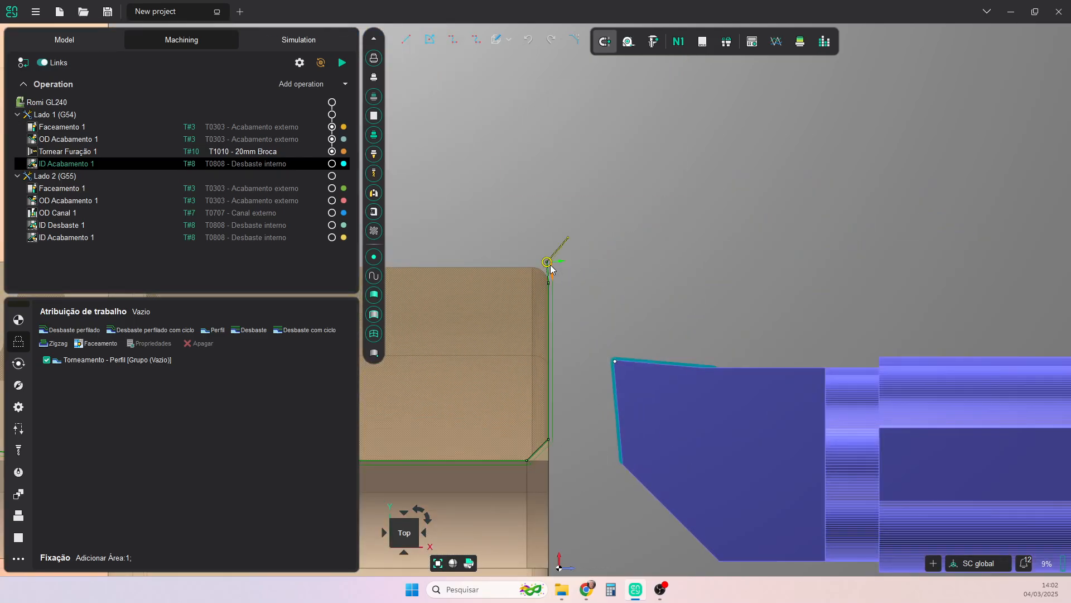
{"action": "left_click_drag", "start_coordinate": [547, 265], "coordinate": [550, 438]}
{"action": "scroll", "coordinate": [565, 455], "scroll_direction": "down", "scroll_amount": 3}
{"action": "middle_click_drag", "start_coordinate": [572, 448], "coordinate": [792, 304]}
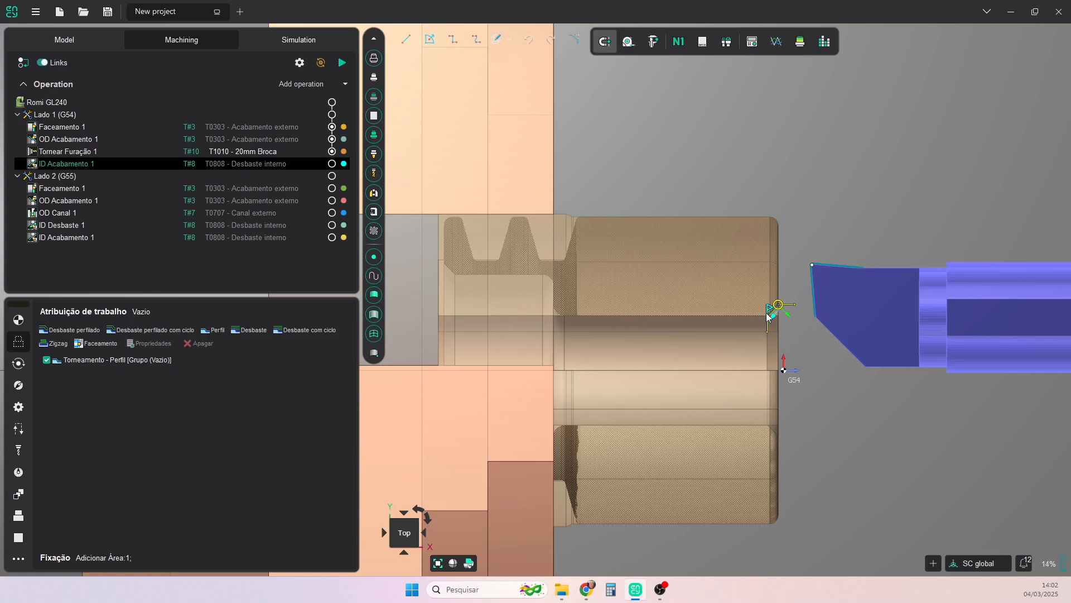
{"action": "scroll", "coordinate": [788, 330], "scroll_direction": "up", "scroll_amount": 5}
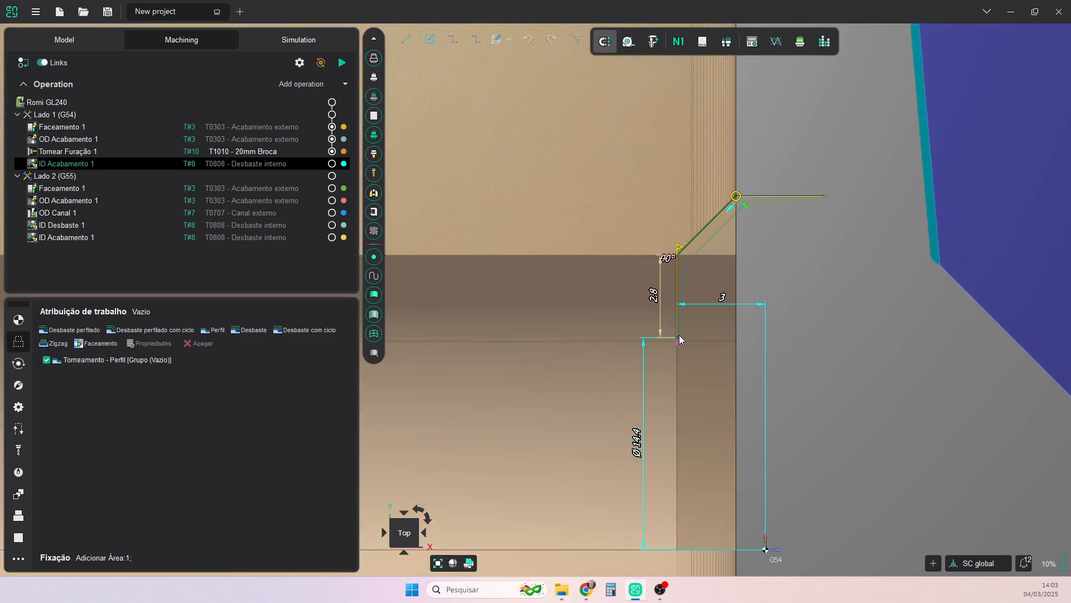
- Shorten the chamfer profile's vertical end extension and its horizontal lead-in
{"action": "left_click_drag", "start_coordinate": [679, 337], "coordinate": [677, 284]}
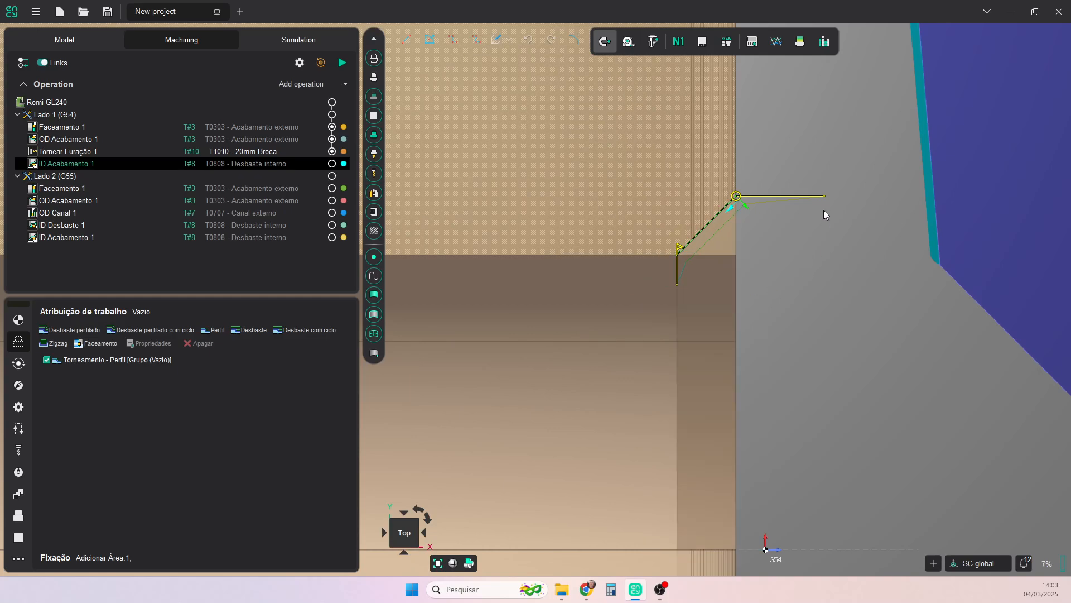
{"action": "left_click_drag", "start_coordinate": [823, 196], "coordinate": [795, 195]}
{"action": "scroll", "coordinate": [803, 253], "scroll_direction": "down", "scroll_amount": 2}
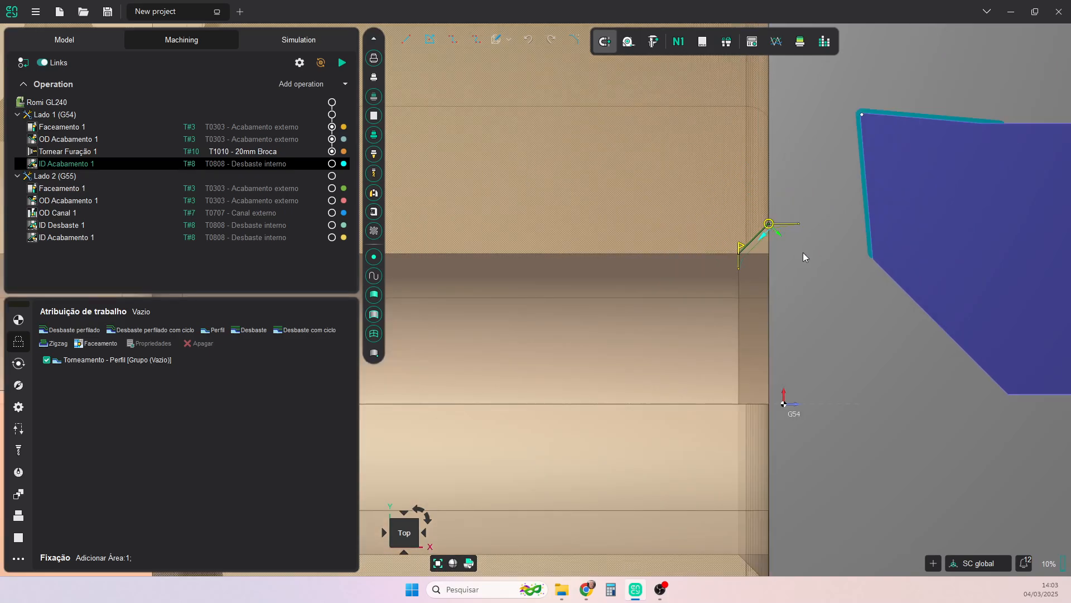
- Calculate the ID Acabamento 1 toolpath on Lado 1 (G54)
{"action": "left_click", "coordinate": [331, 164]}
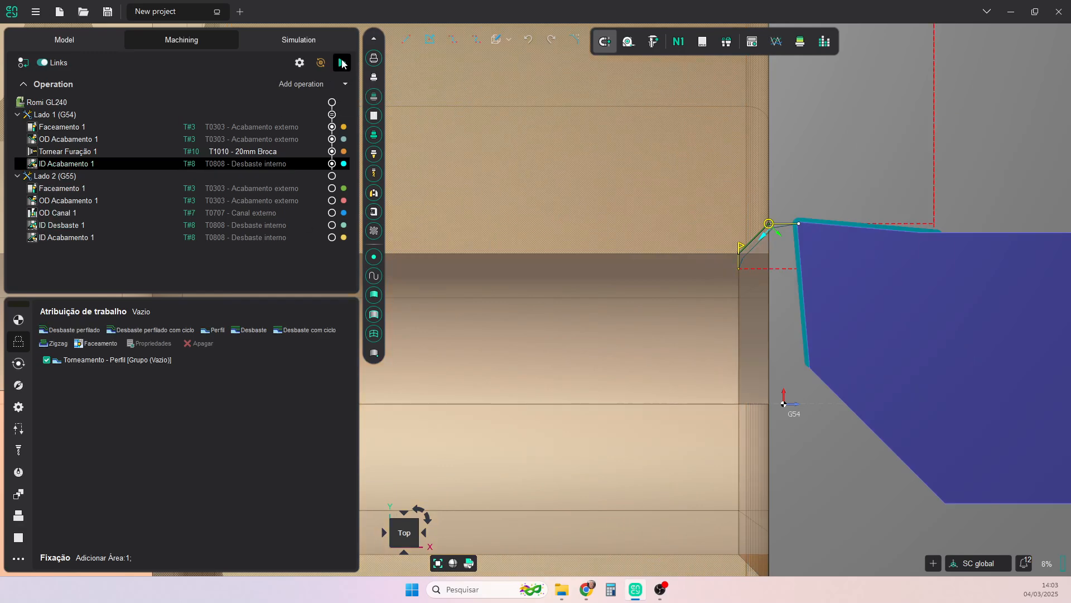
{"action": "scroll", "coordinate": [740, 368], "scroll_direction": "down", "scroll_amount": 3}
{"action": "middle_click_drag", "start_coordinate": [776, 373], "coordinate": [648, 329]}
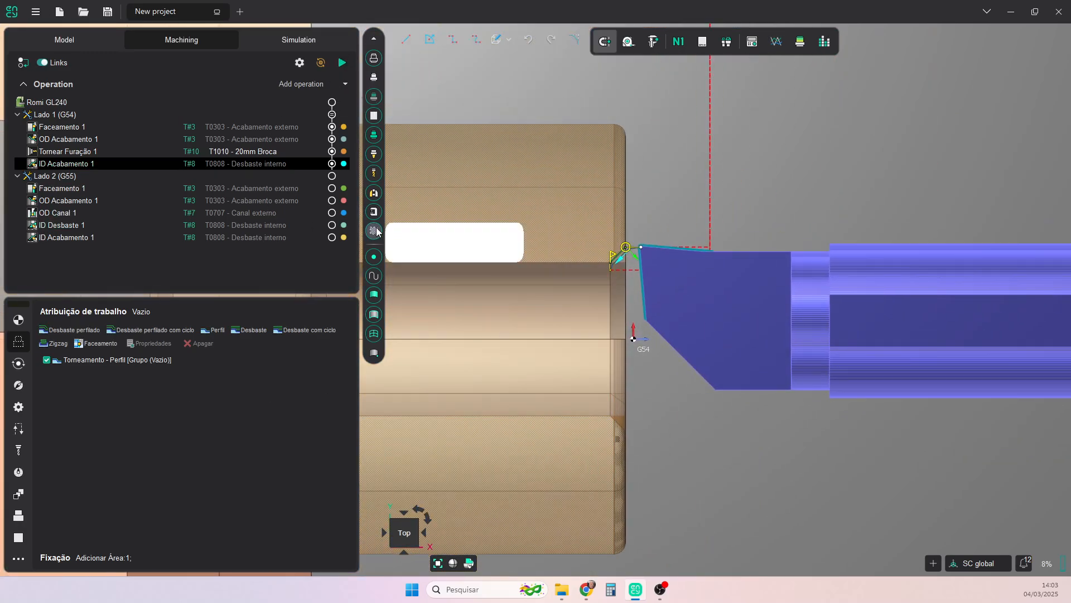
- Add a Virar a peça auxiliary operation after ID Acabamento 1 on Lado 1 (G54)
{"action": "left_click", "coordinate": [346, 84]}
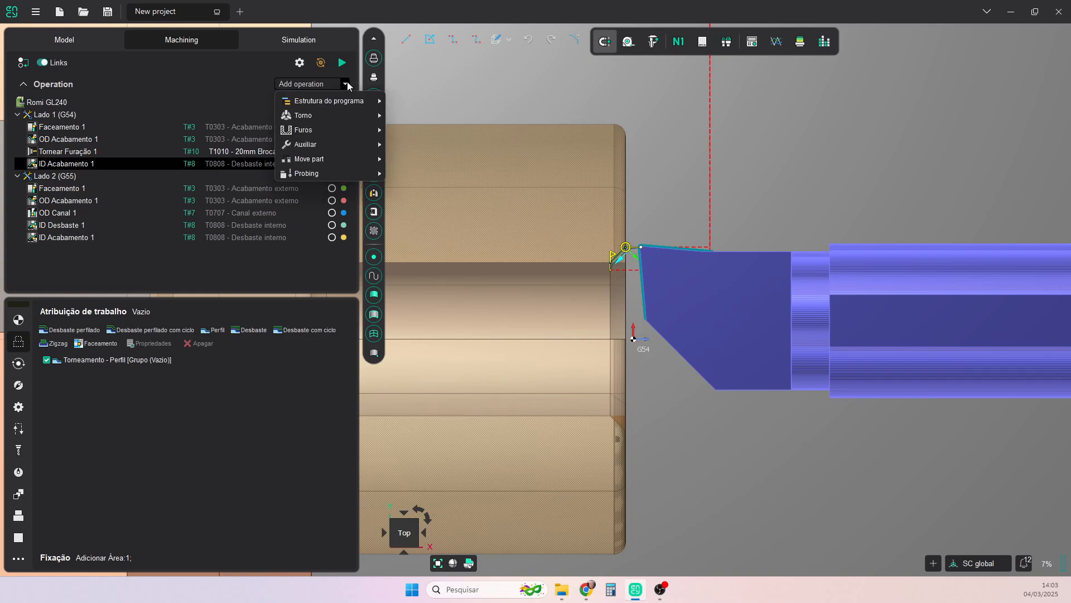
{"action": "mouse_move", "coordinate": [339, 115]}
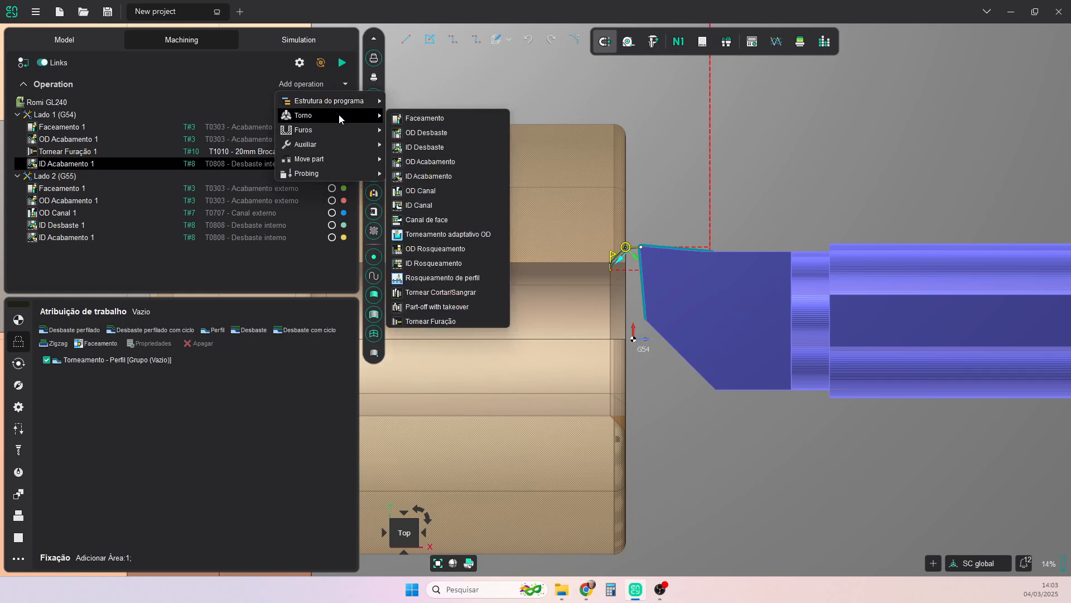
{"action": "mouse_move", "coordinate": [330, 140]}
{"action": "mouse_move", "coordinate": [457, 167]}
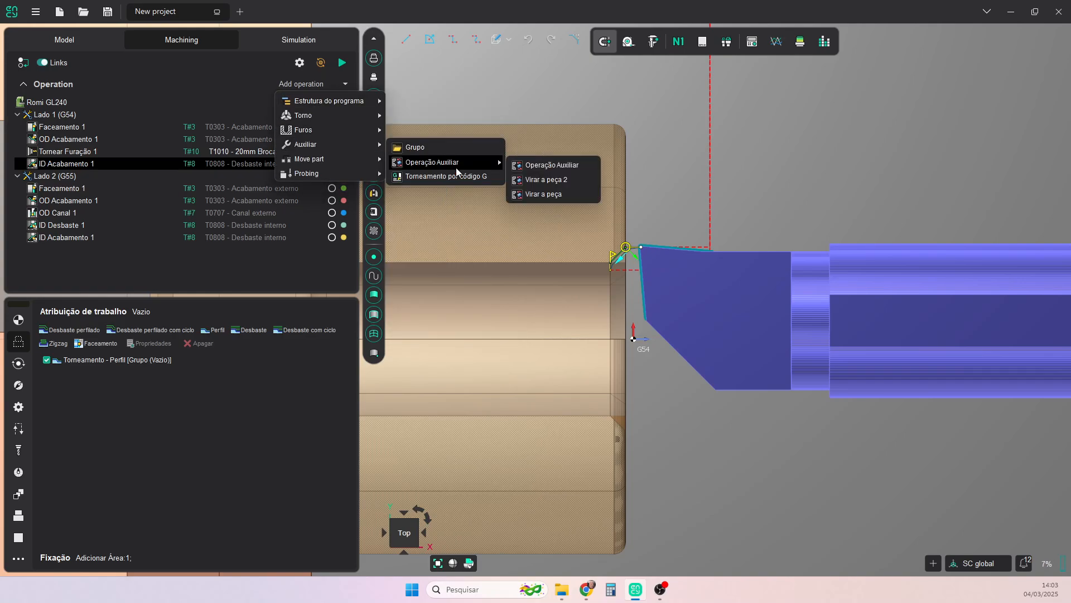
{"action": "left_click", "coordinate": [560, 193]}
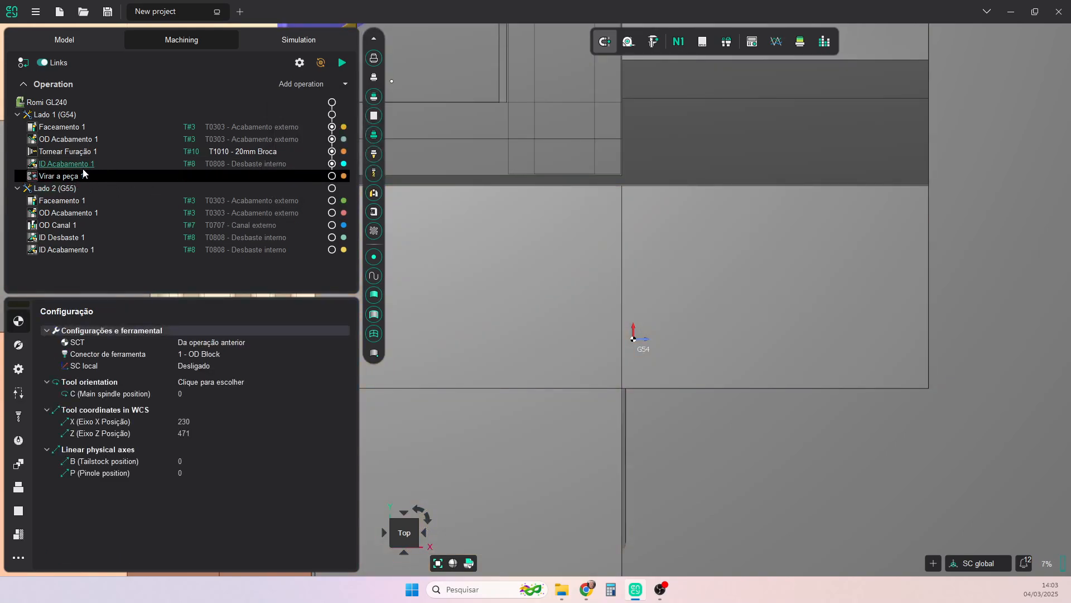
- Reset the toolpaths of the whole Romi GL240 program and recalculate every operation on both sides
{"action": "left_click", "coordinate": [64, 103]}
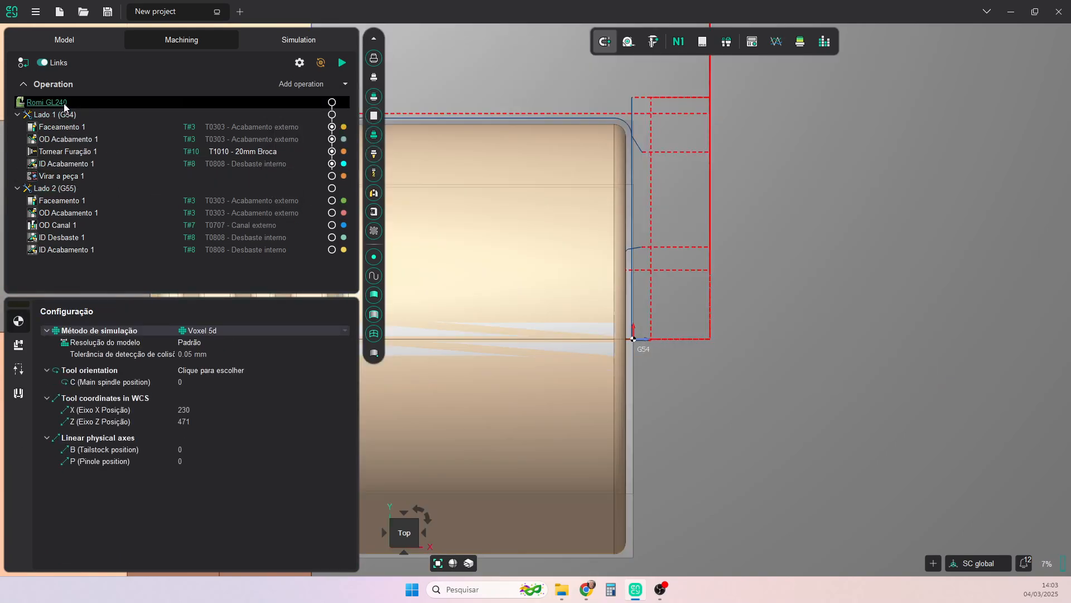
{"action": "left_click", "coordinate": [322, 64]}
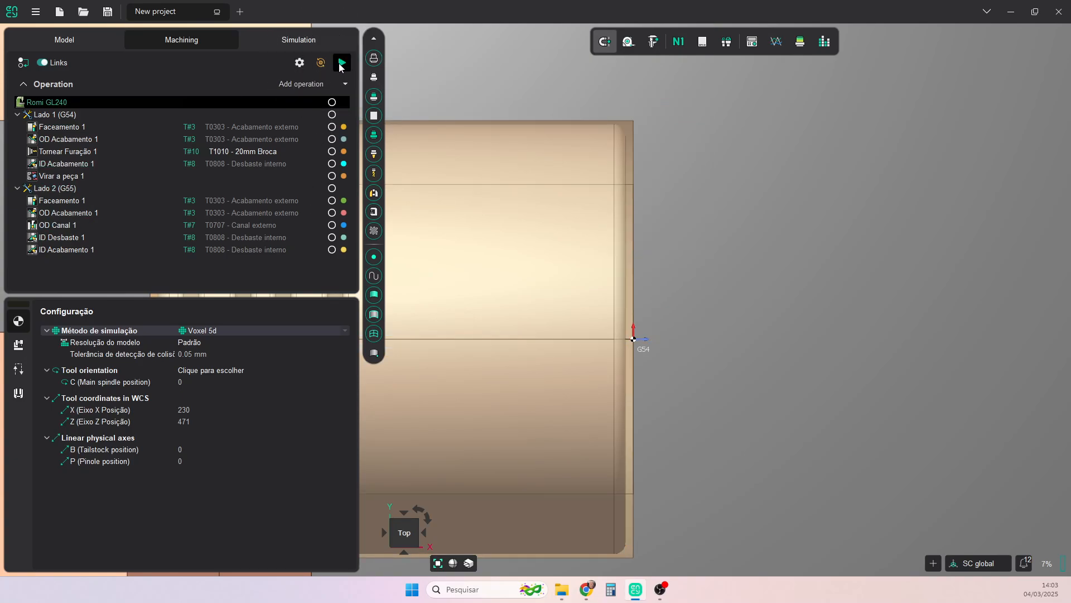
{"action": "left_click", "coordinate": [334, 107]}
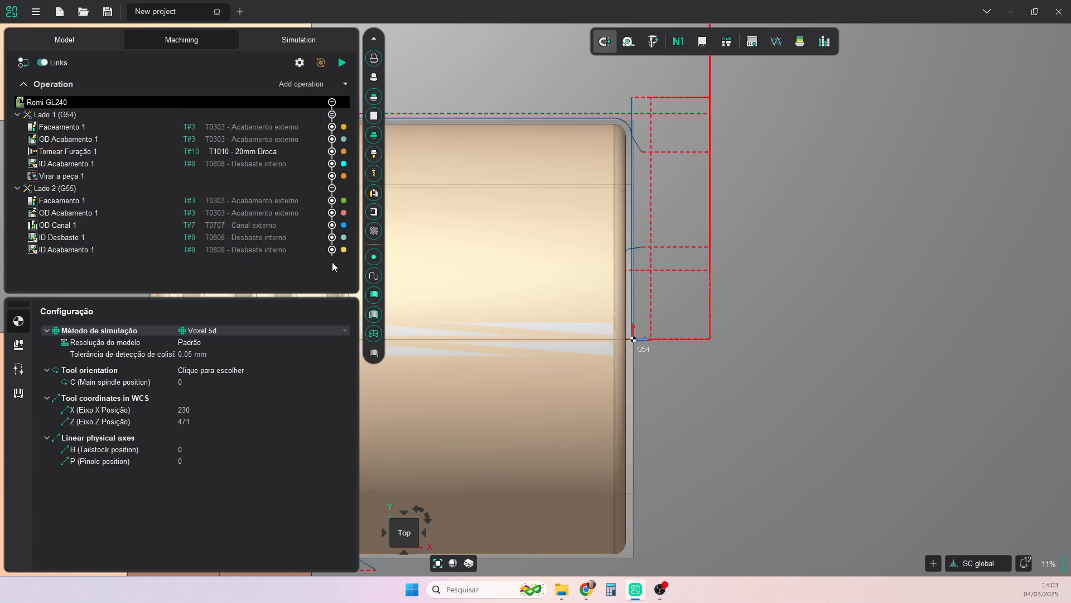
- Reset the machining simulation to the raw stock and run it for the whole program from Faceamento 1 on Lado 1
{"action": "left_click", "coordinate": [290, 39]}
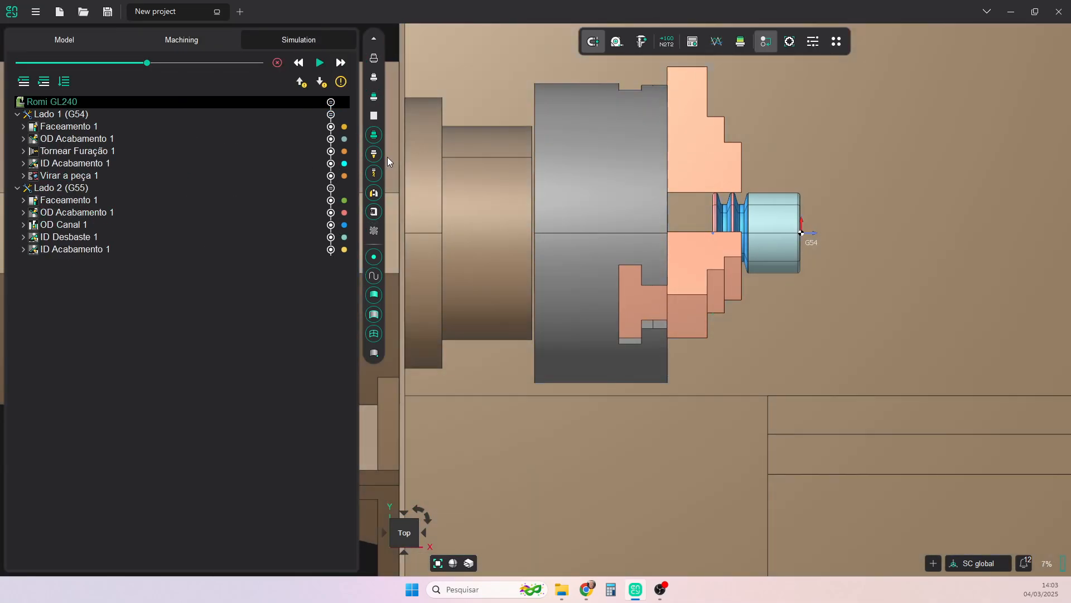
{"action": "left_click", "coordinate": [278, 63]}
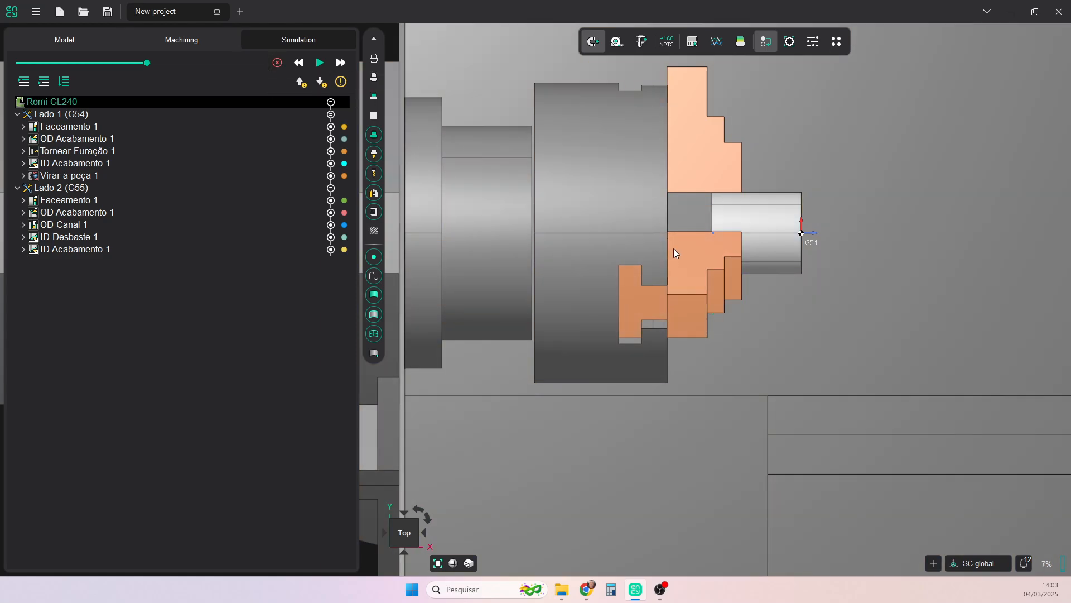
{"action": "scroll", "coordinate": [808, 306], "scroll_direction": "down", "scroll_amount": 2}
{"action": "middle_click_drag", "start_coordinate": [808, 306], "coordinate": [781, 311]}
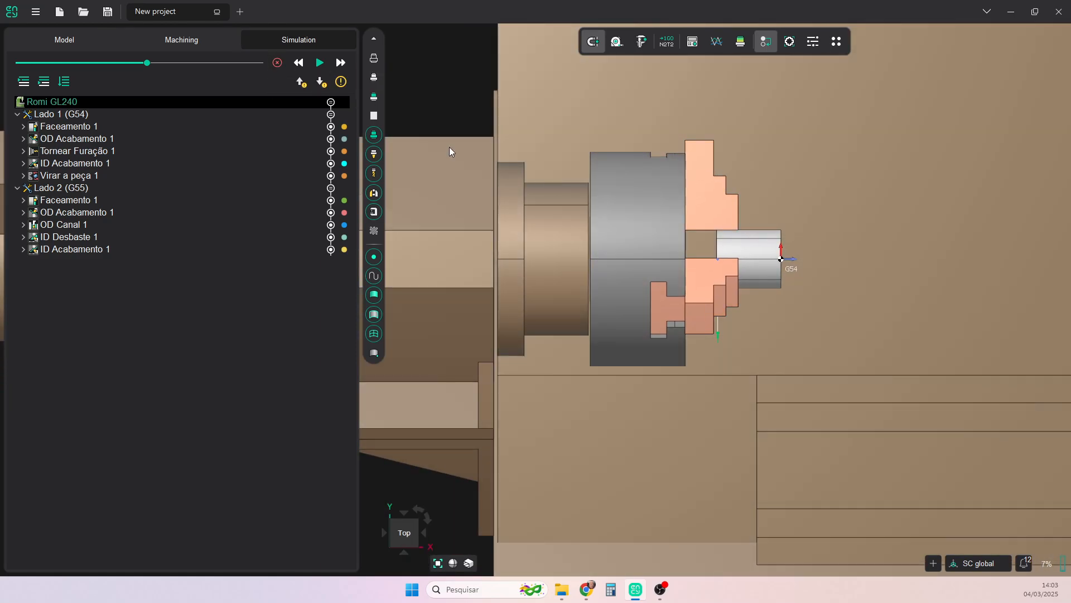
{"action": "left_click", "coordinate": [319, 63]}
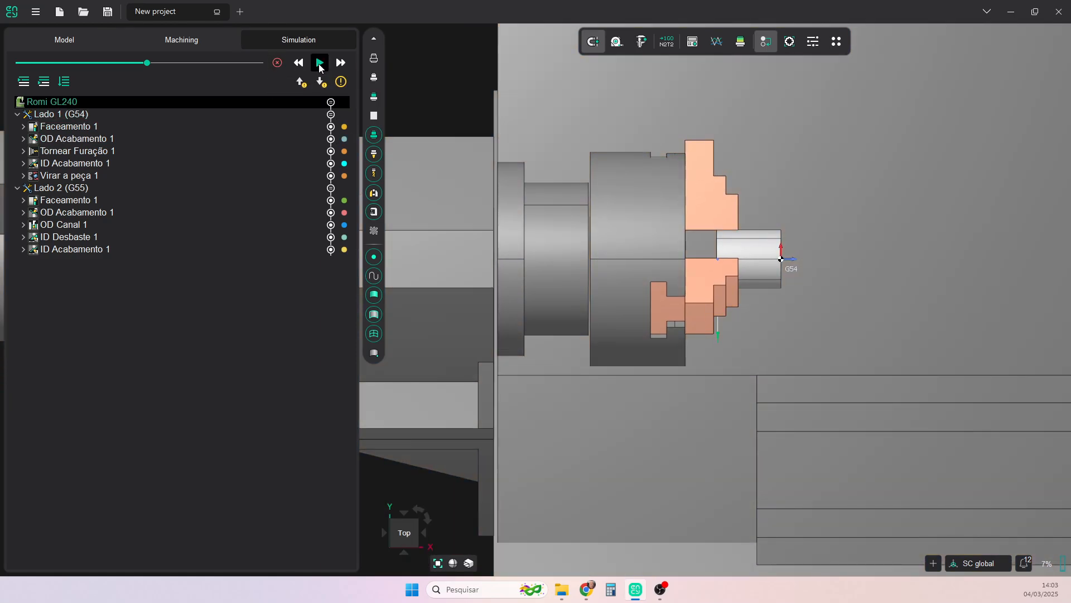
{"action": "scroll", "coordinate": [835, 273], "scroll_direction": "up", "scroll_amount": 2}
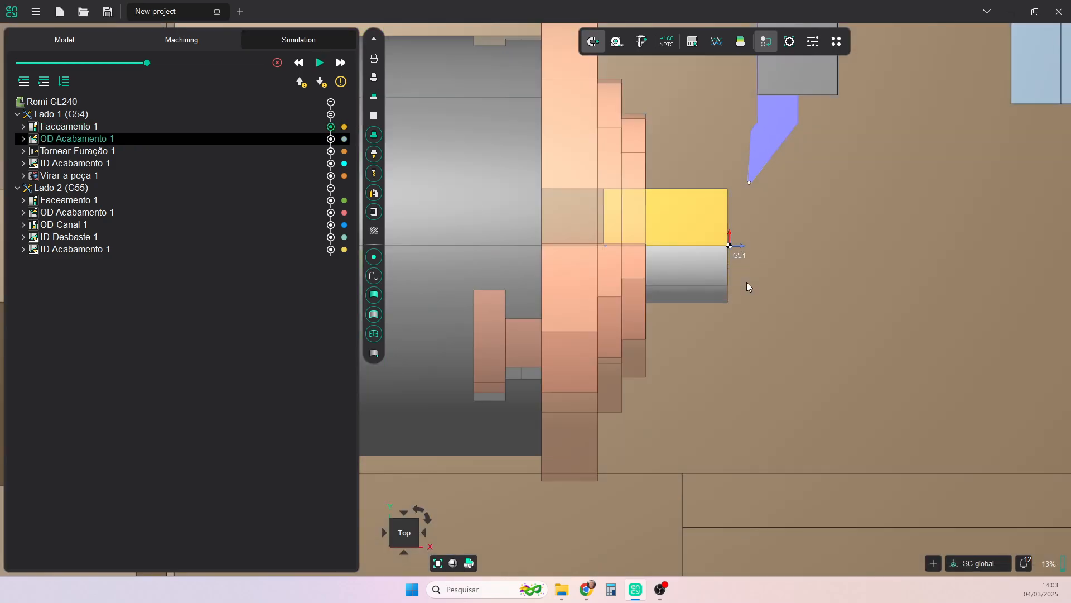
- Check the simulation's collision-check and stop options, and run the simulation from OD Acabamento 1 on Lado 1 through the remaining operations
{"action": "middle_click_drag", "start_coordinate": [746, 282], "coordinate": [882, 222]}
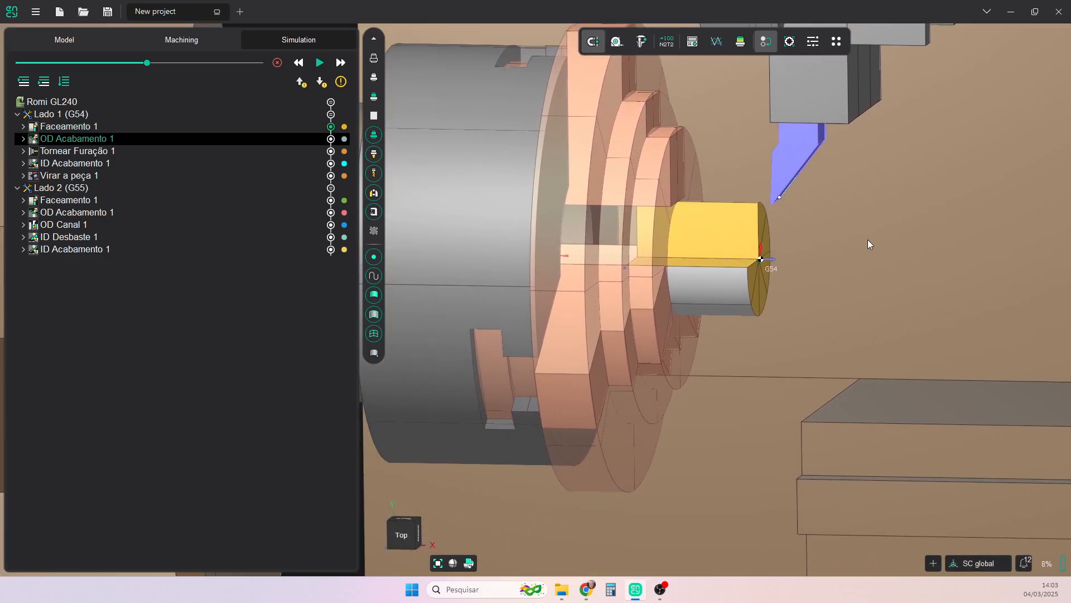
{"action": "left_click", "coordinate": [341, 83]}
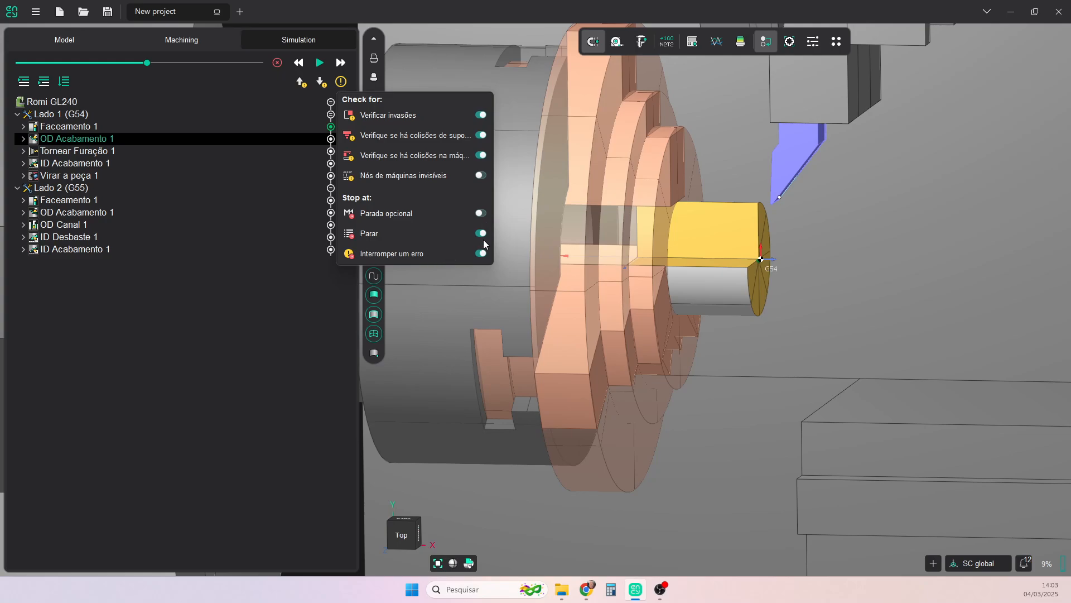
{"action": "left_click", "coordinate": [262, 210]}
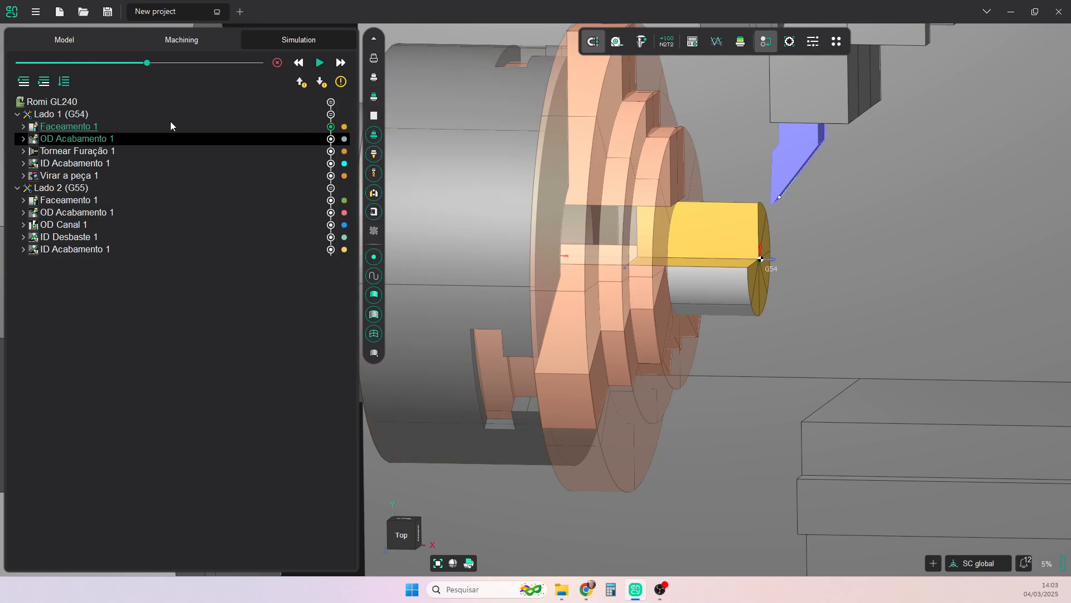
{"action": "left_click", "coordinate": [321, 63]}
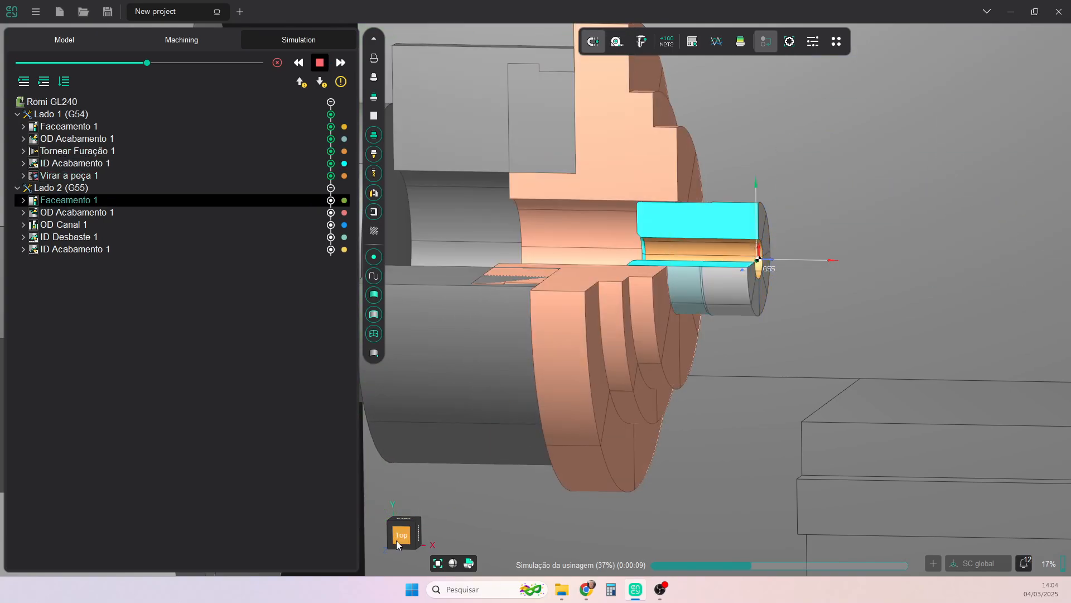
- View the running simulation from the top with the part in 1/2 section to examine the grooves and bore on Lado 2
{"action": "left_click", "coordinate": [411, 530]}
{"action": "scroll", "coordinate": [671, 339], "scroll_direction": "up", "scroll_amount": 5}
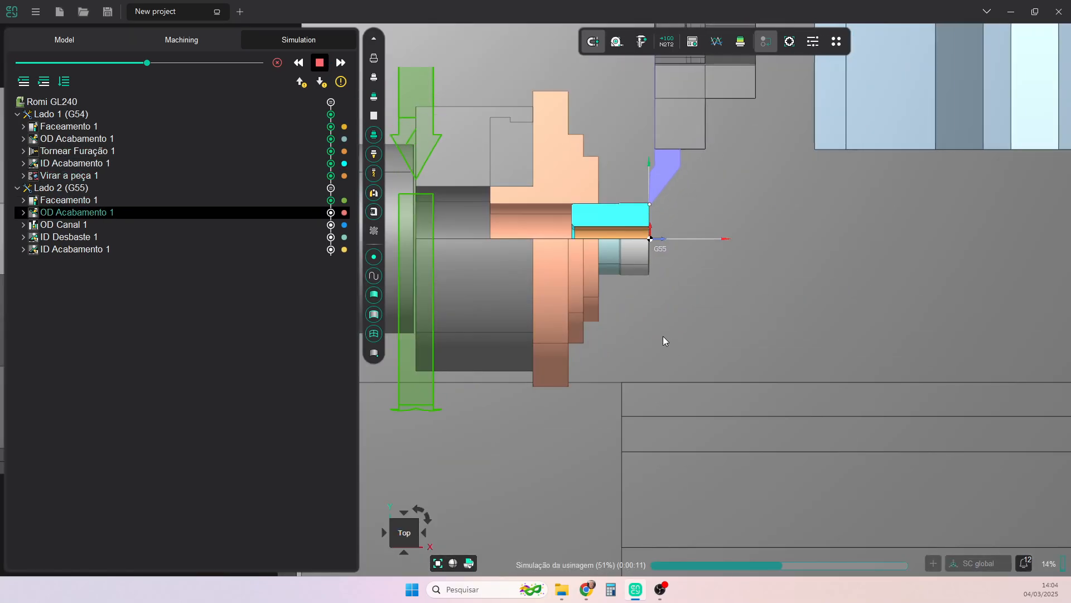
{"action": "left_click", "coordinate": [469, 563]}
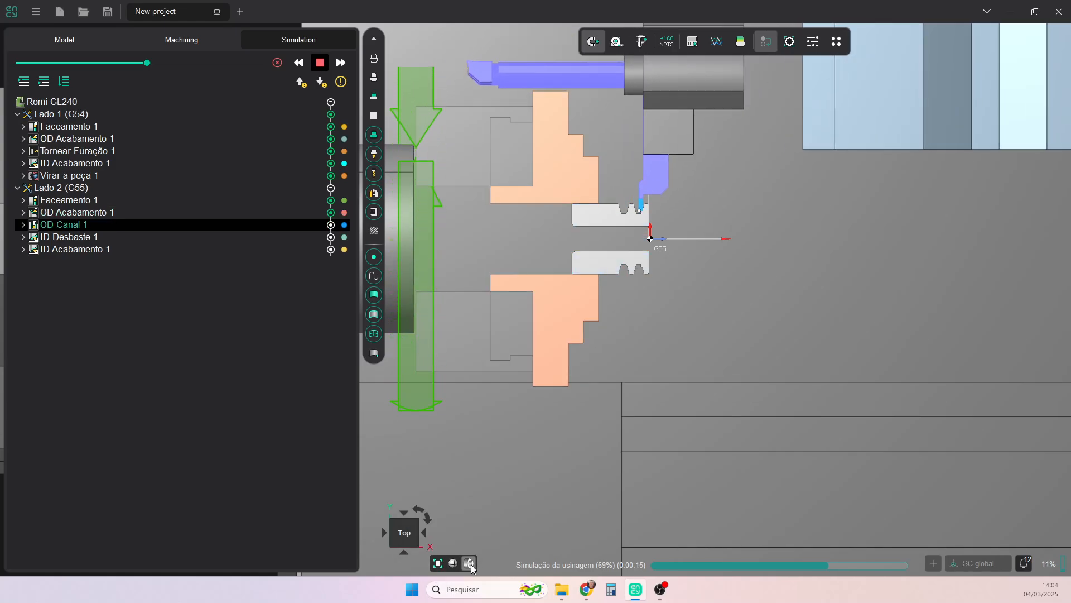
{"action": "left_click", "coordinate": [469, 563]}
{"action": "left_click", "coordinate": [470, 564]}
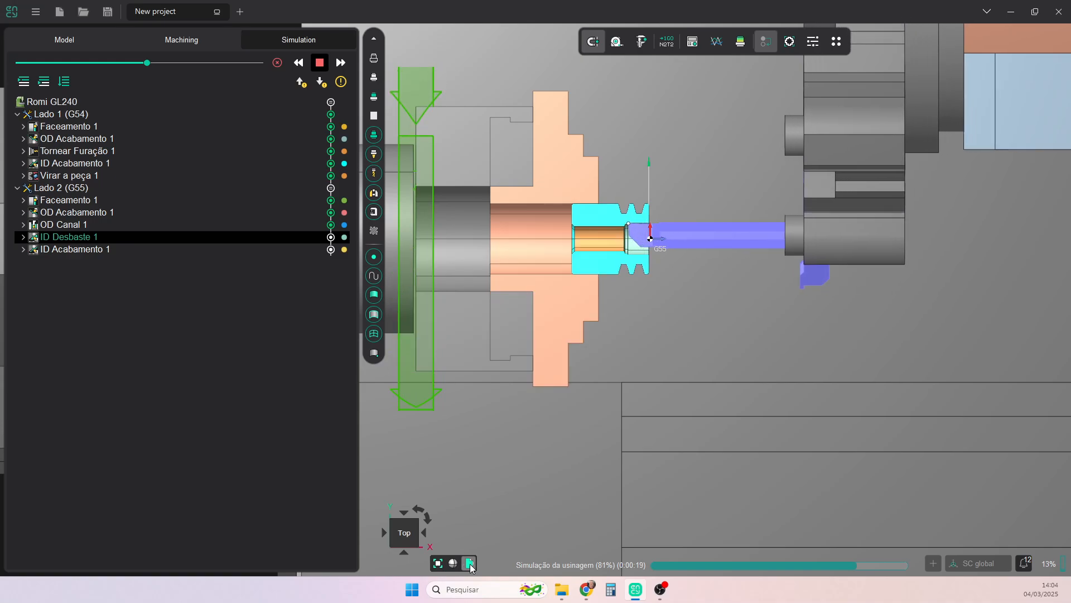
{"action": "scroll", "coordinate": [630, 238], "scroll_direction": "up", "scroll_amount": 4}
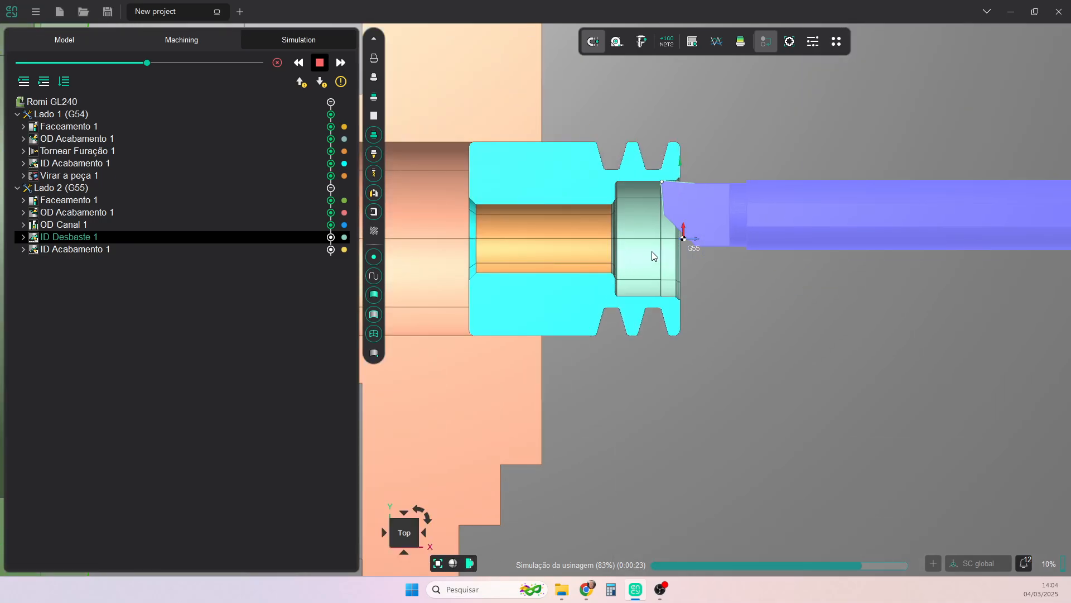
{"action": "middle_click_drag", "start_coordinate": [655, 258], "coordinate": [698, 278]}
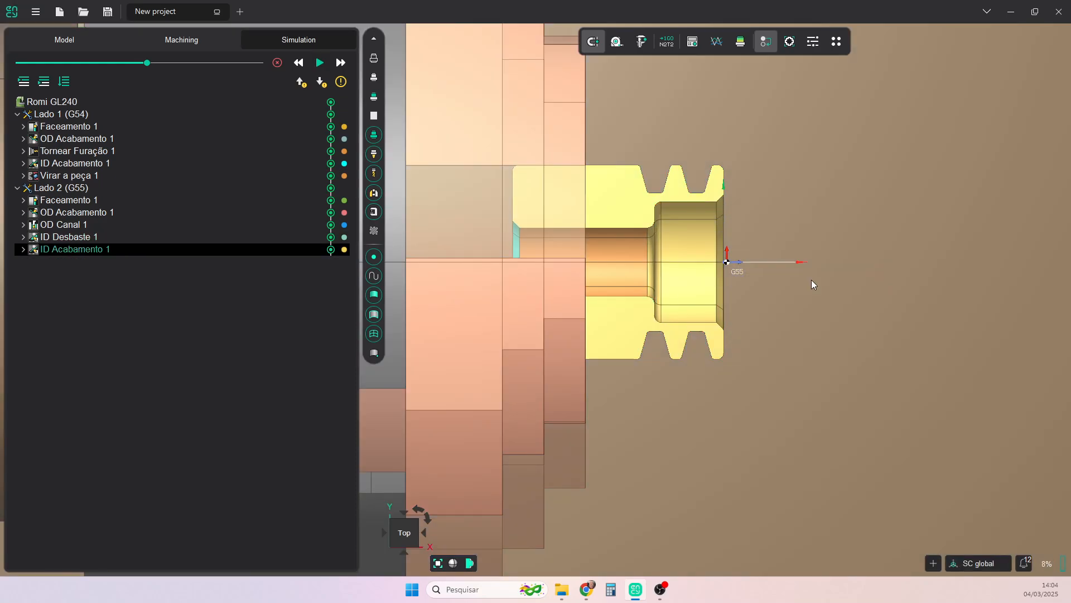
- Compare the machined result with the part model using the deviation colour map and inspect it from an angle
{"action": "scroll", "coordinate": [809, 279], "scroll_direction": "down", "scroll_amount": 5}
{"action": "left_click", "coordinate": [738, 42]}
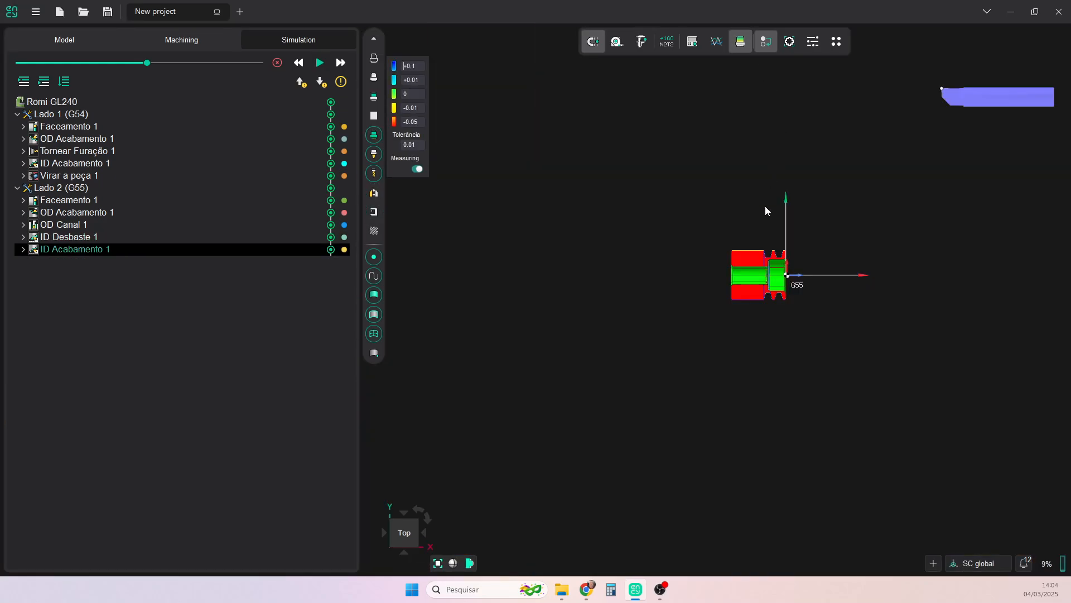
{"action": "middle_click_drag", "start_coordinate": [741, 296], "coordinate": [699, 299]}
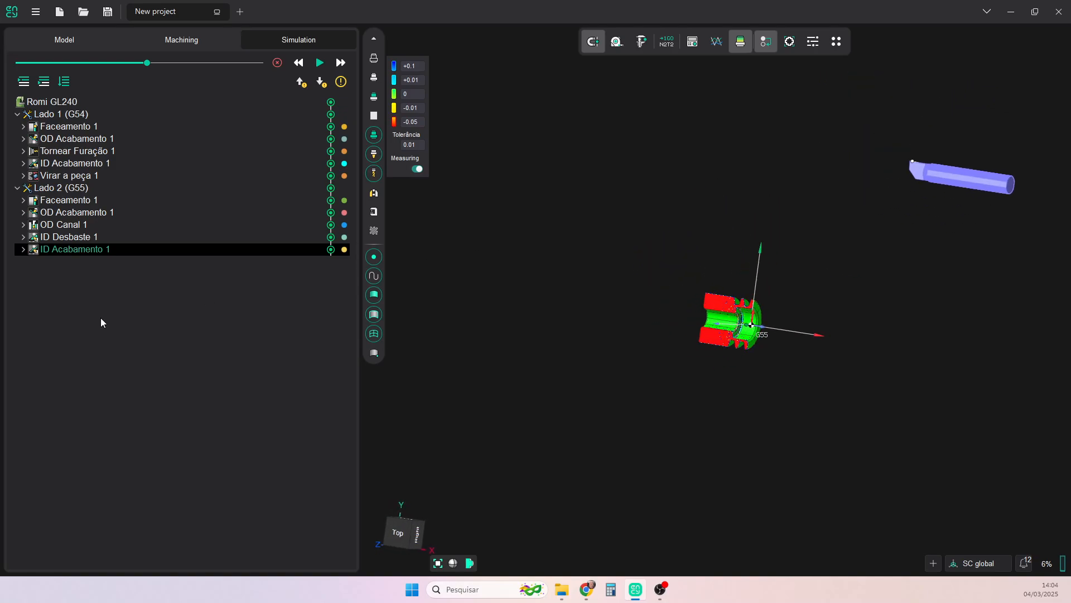